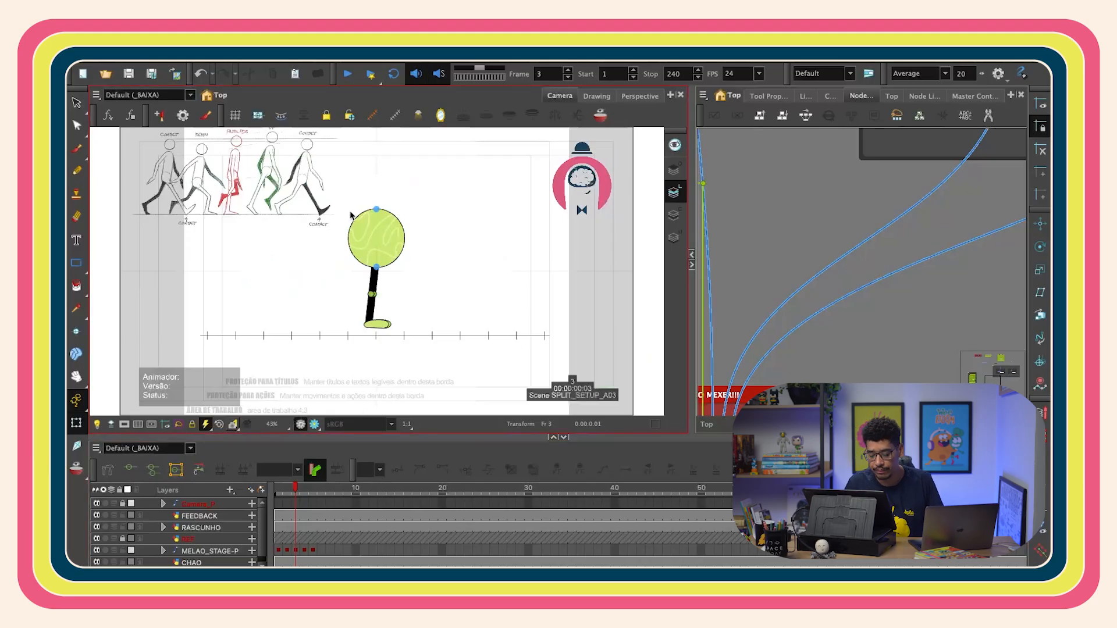
- Step through the walk animation from first to last frame to review the melon character's current rig poses
drag(372, 221, 458, 232)
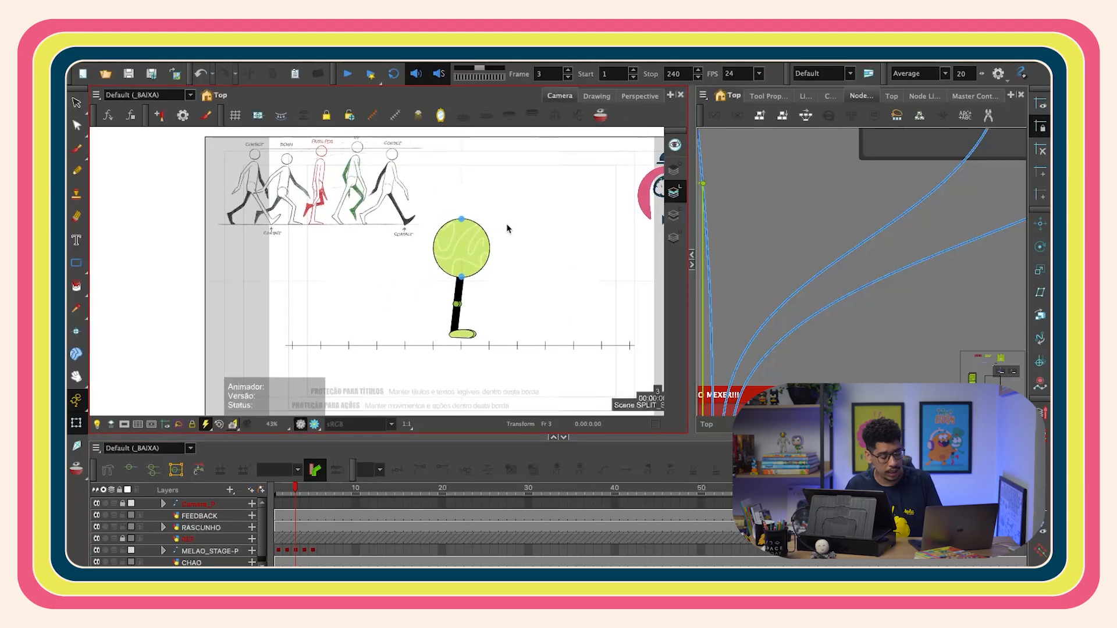
key(shift+n)
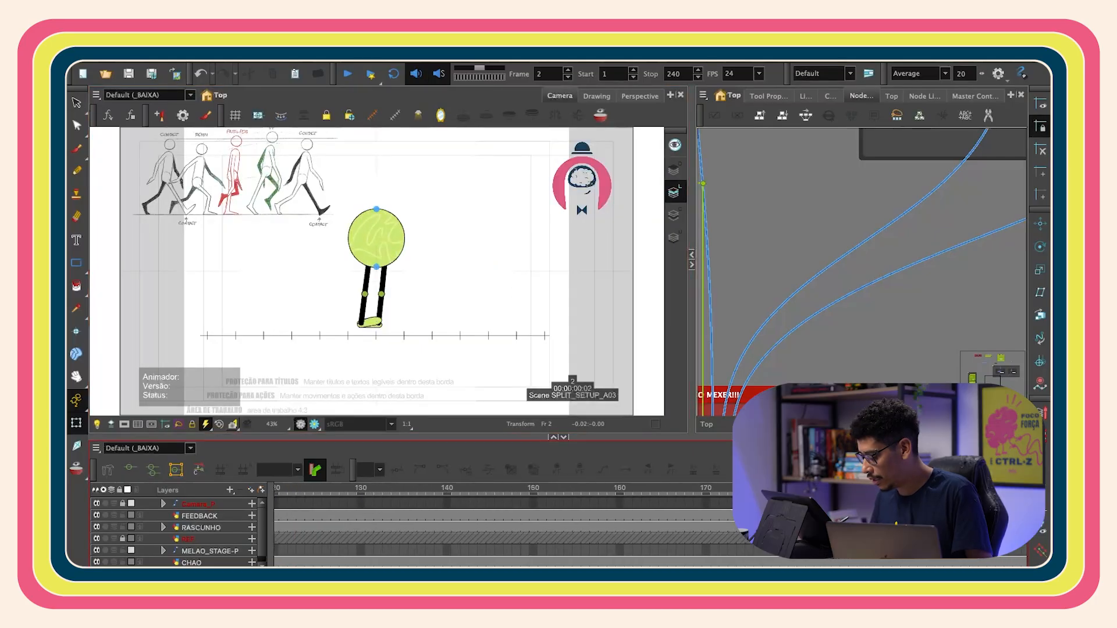
scroll(501, 530, left, 10)
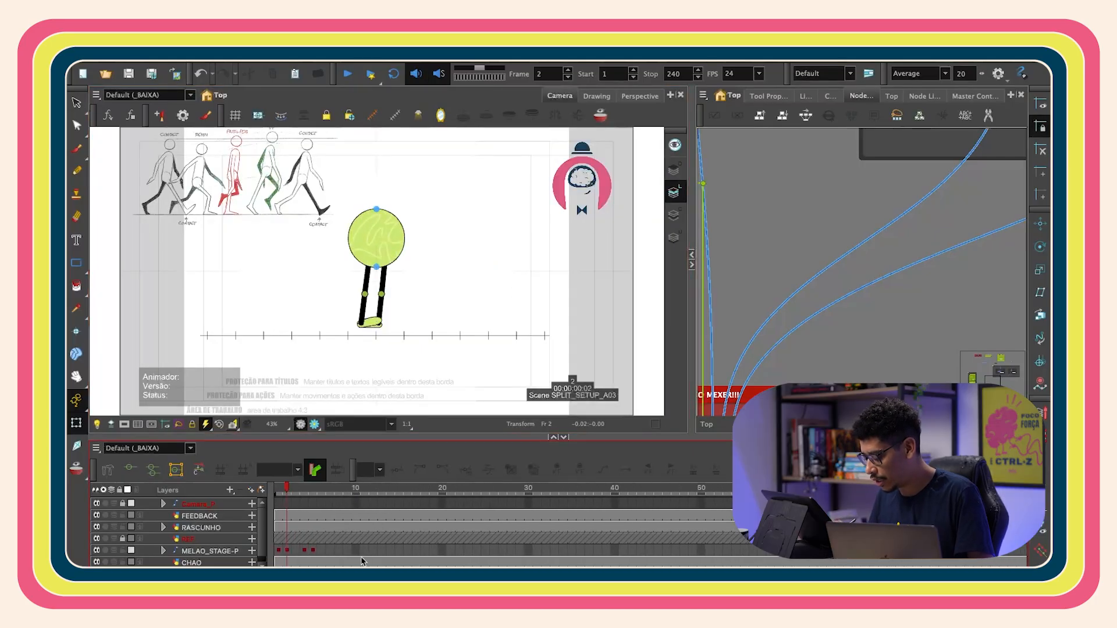
click(210, 551)
scroll(500, 530, right, 3)
scroll(501, 524, right, 10)
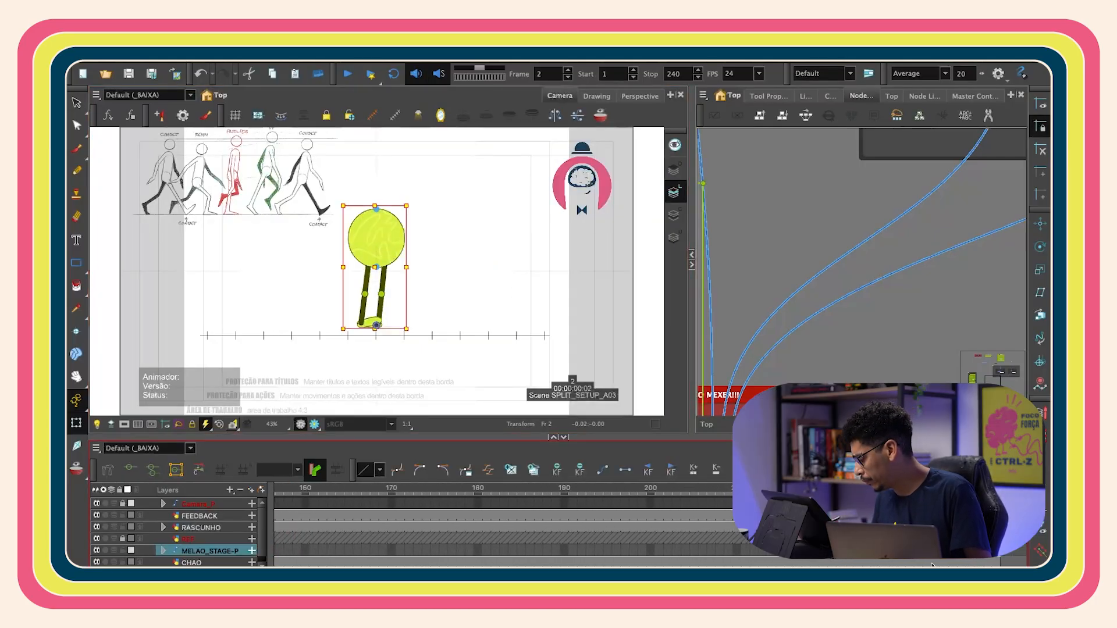
key(shift+period)
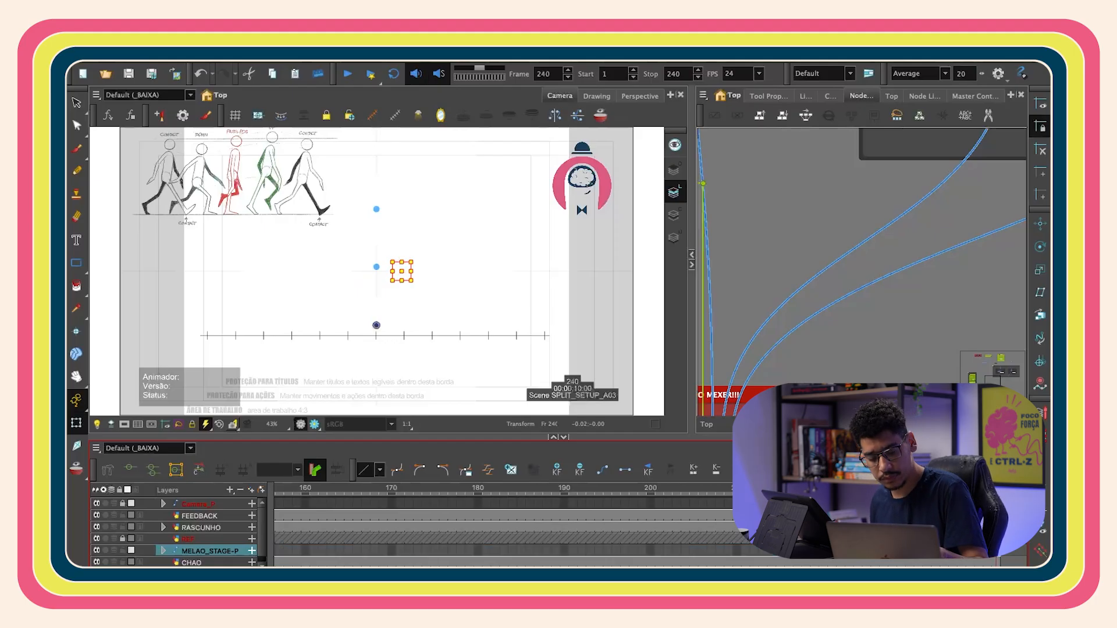
click(628, 265)
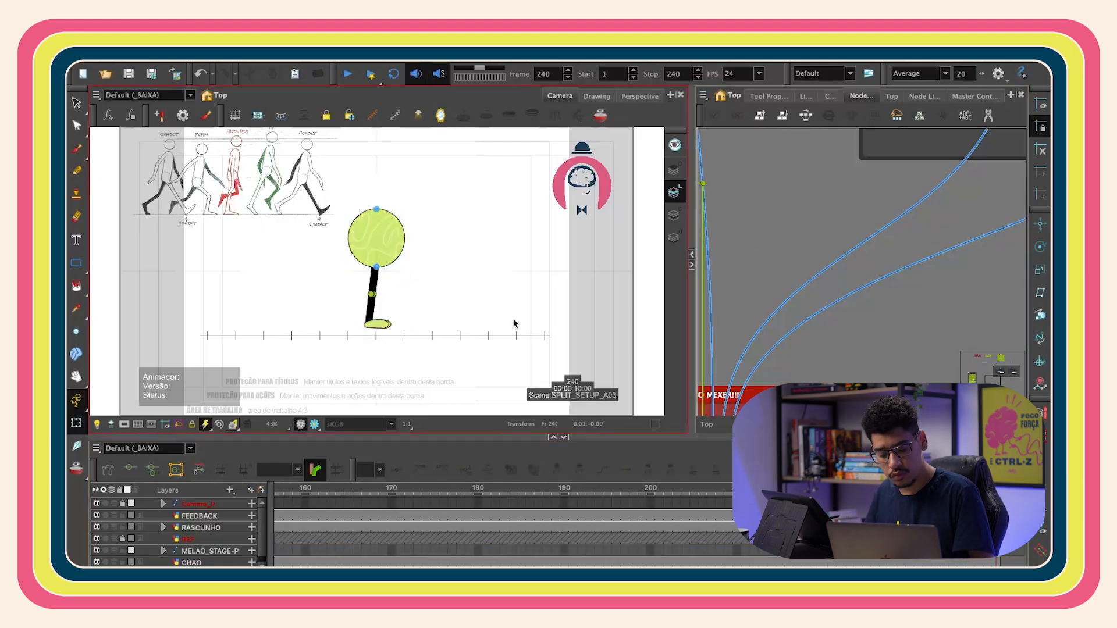
scroll(637, 524, left, 1)
key(shift+comma)
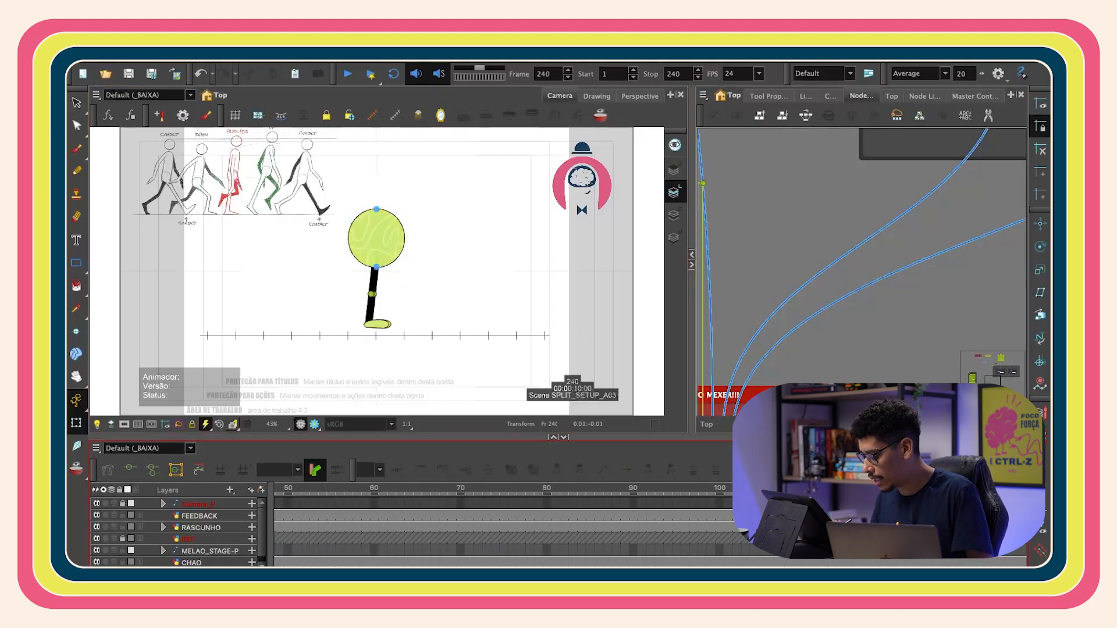
click(288, 550)
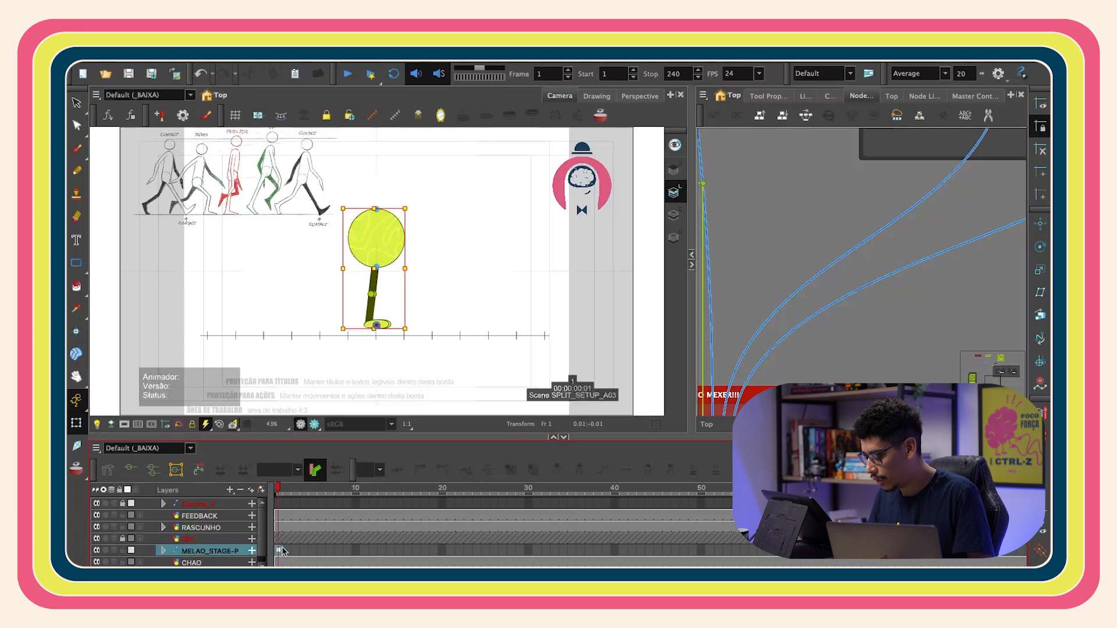
- Expand the MELAO_STAGE-P layer group and select the nested MASTER-P layer
click(165, 551)
drag(269, 511, 333, 512)
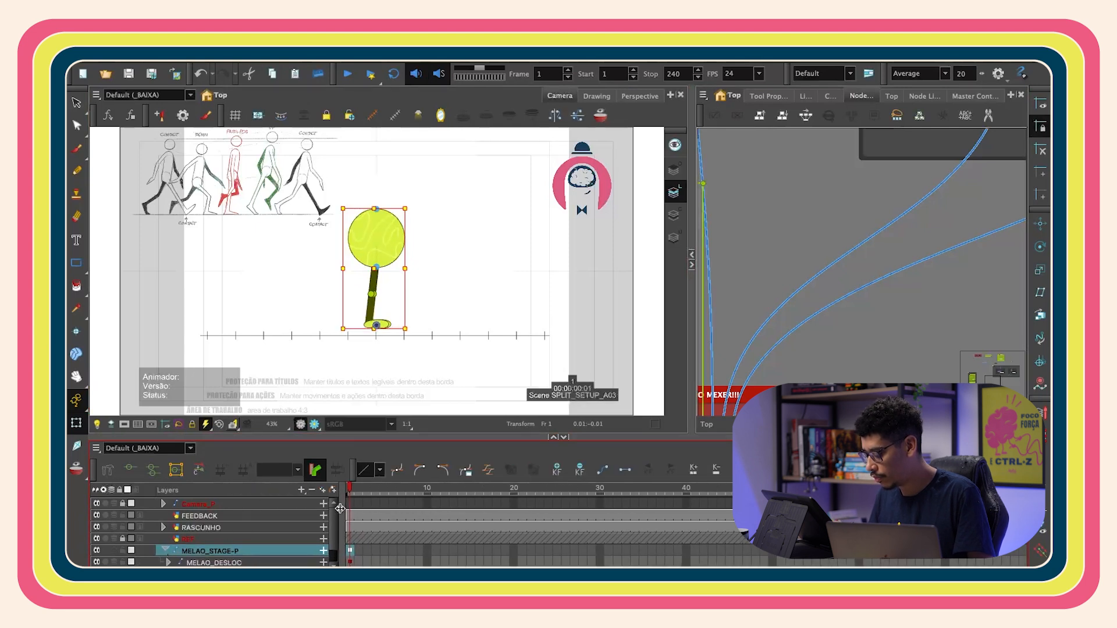
click(353, 560)
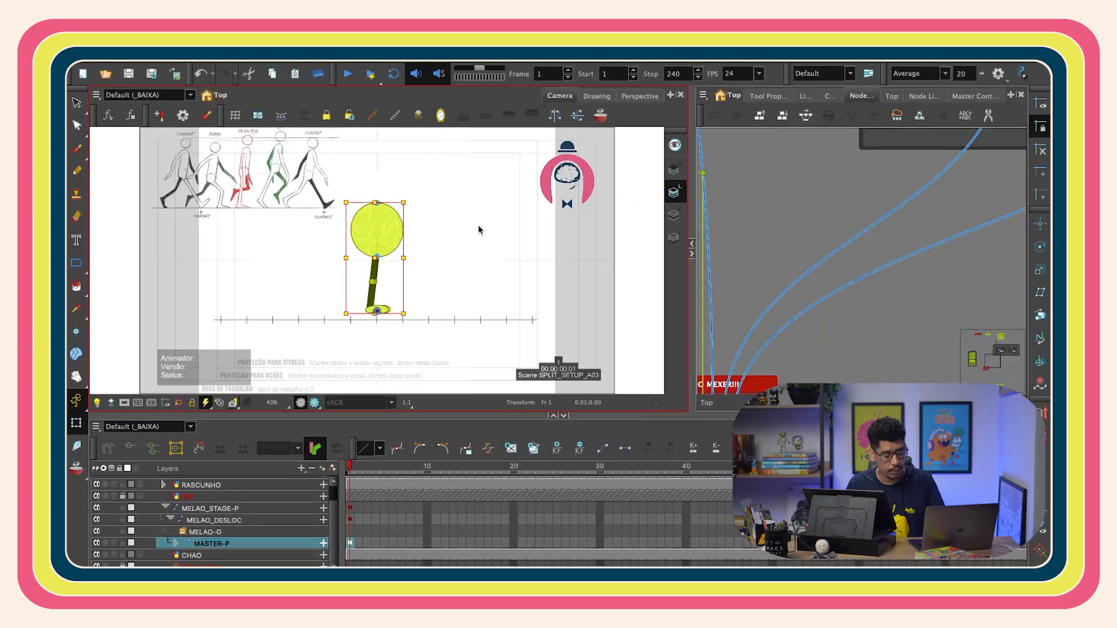
scroll(472, 257, up, 1)
scroll(471, 257, up, 3)
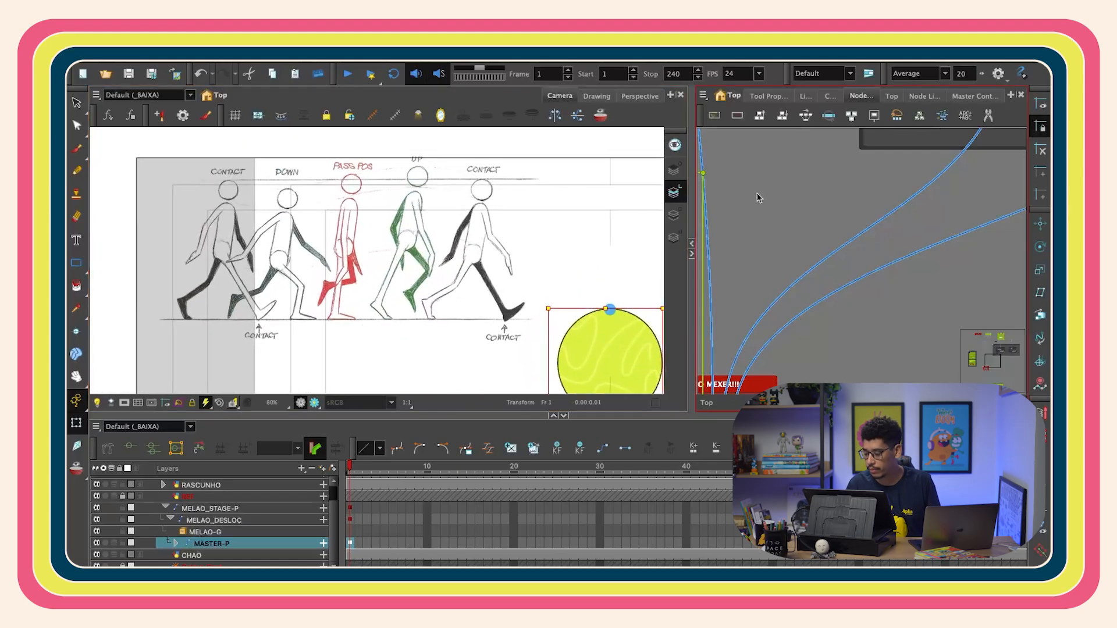
- Select the RASCUNHO sketch node and draw an arrow marker above the first contact pose with the Brush
click(757, 194)
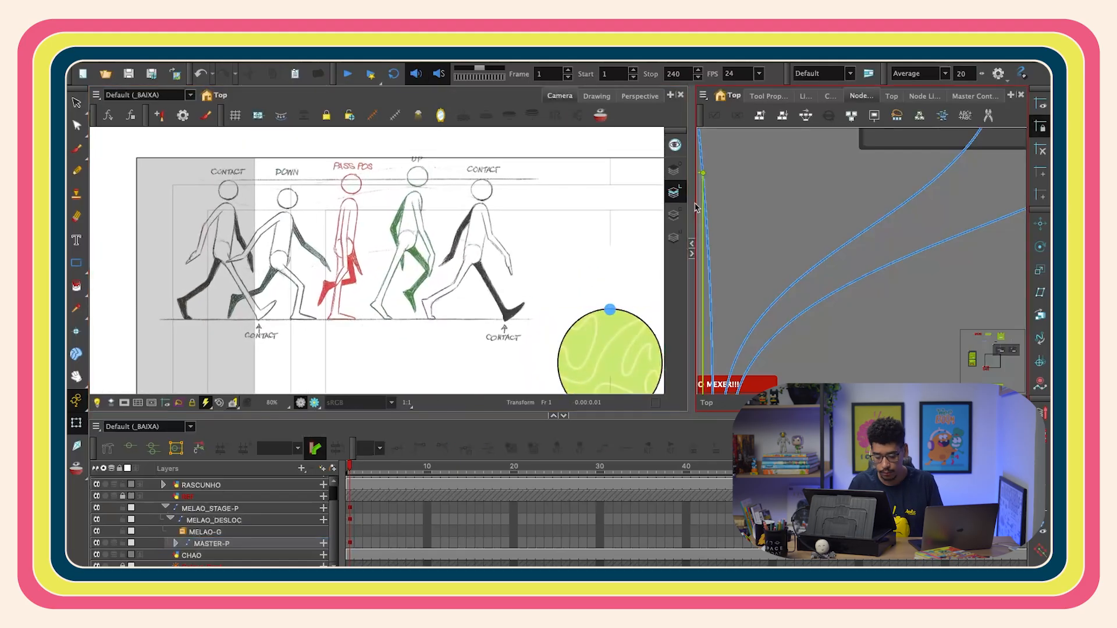
drag(992, 359, 993, 346)
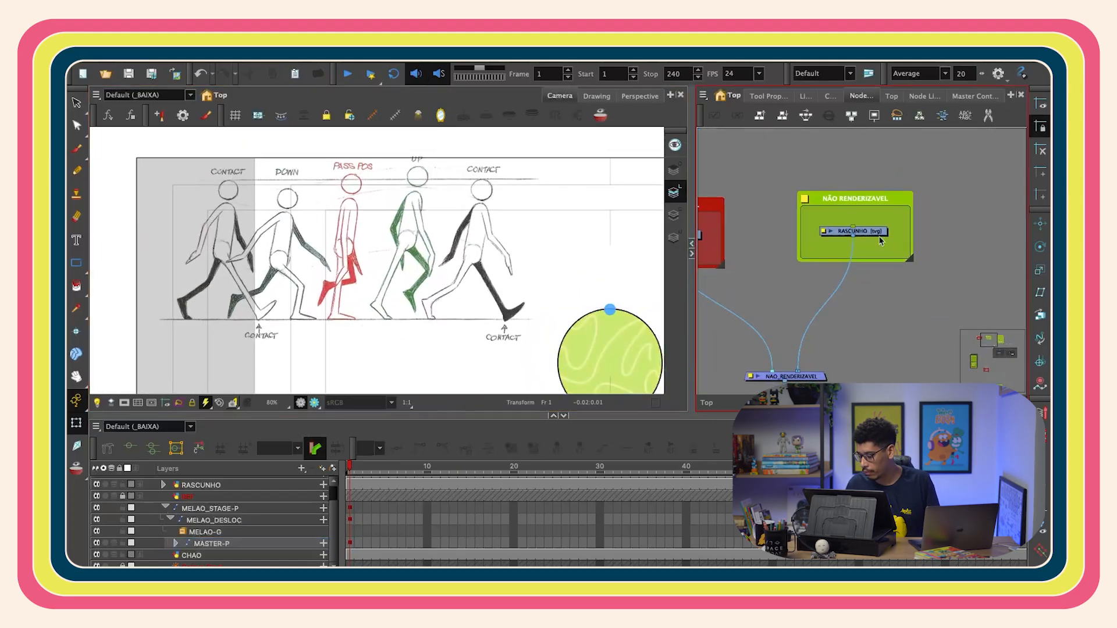
click(866, 231)
click(76, 148)
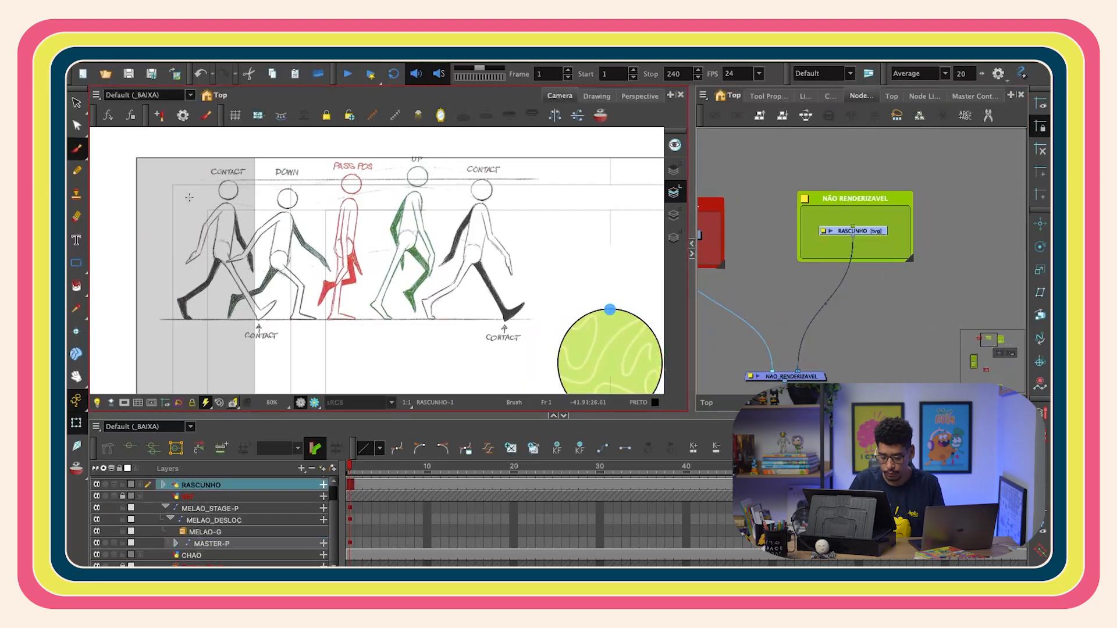
drag(536, 210, 521, 231)
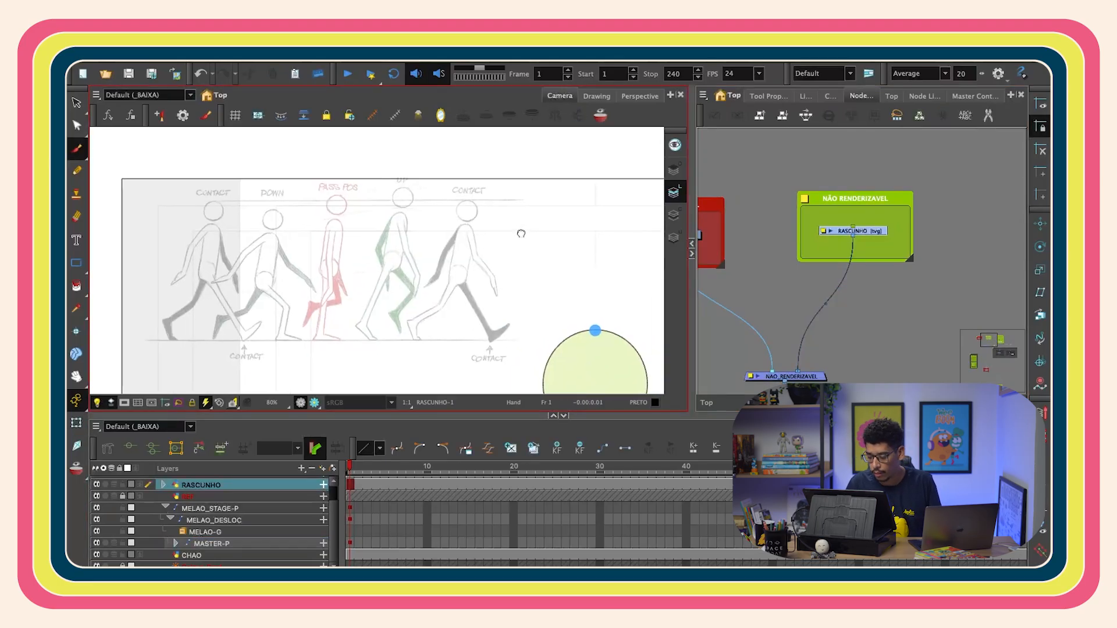
key(2)
drag(308, 208, 400, 238)
drag(207, 183, 219, 210)
drag(207, 201, 228, 198)
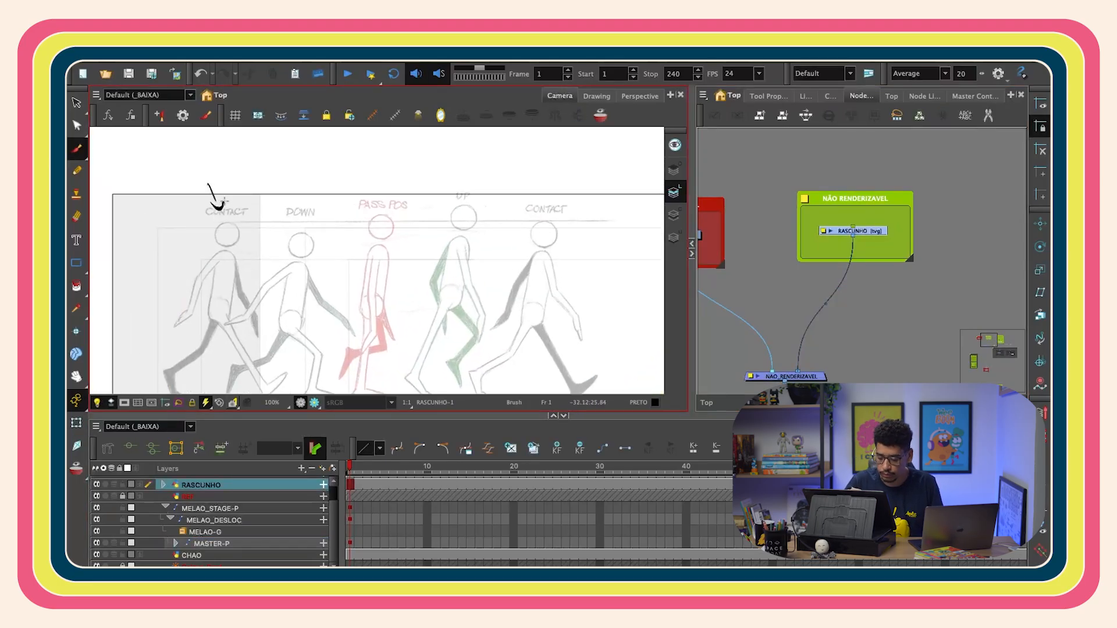
- Draw a small tick mark at the foot of the down pose on the sketch
key(1)
key(1)
key(2)
key(2)
drag(361, 322, 431, 250)
key(2)
key(2)
drag(245, 335, 290, 309)
drag(260, 336, 281, 315)
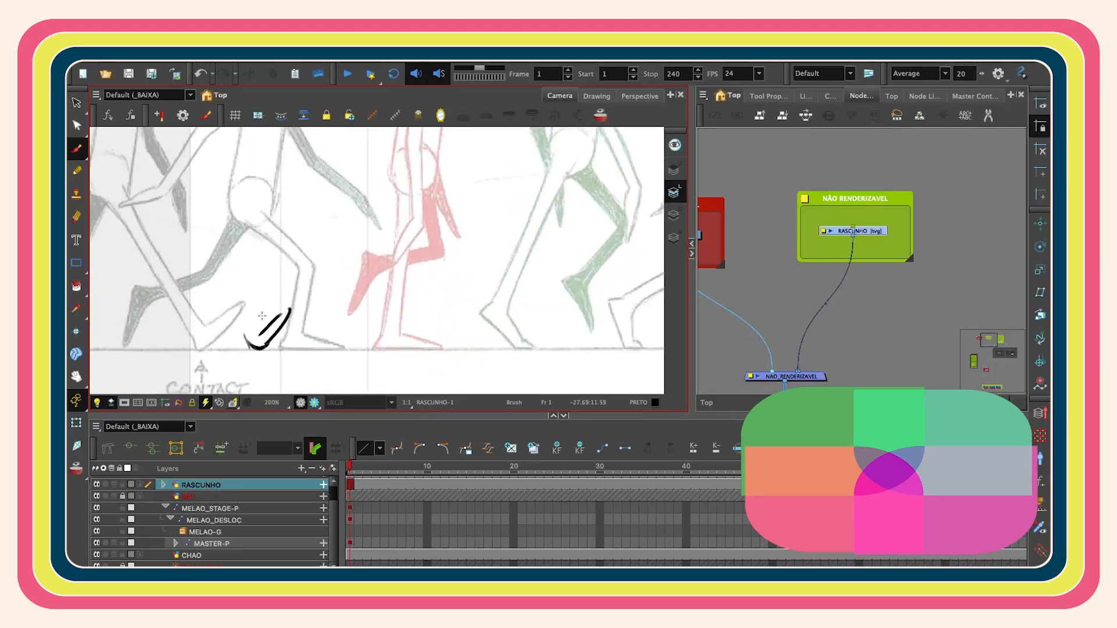
- Trace straight leg lines over the passing pose's legs on the sketch
key(1)
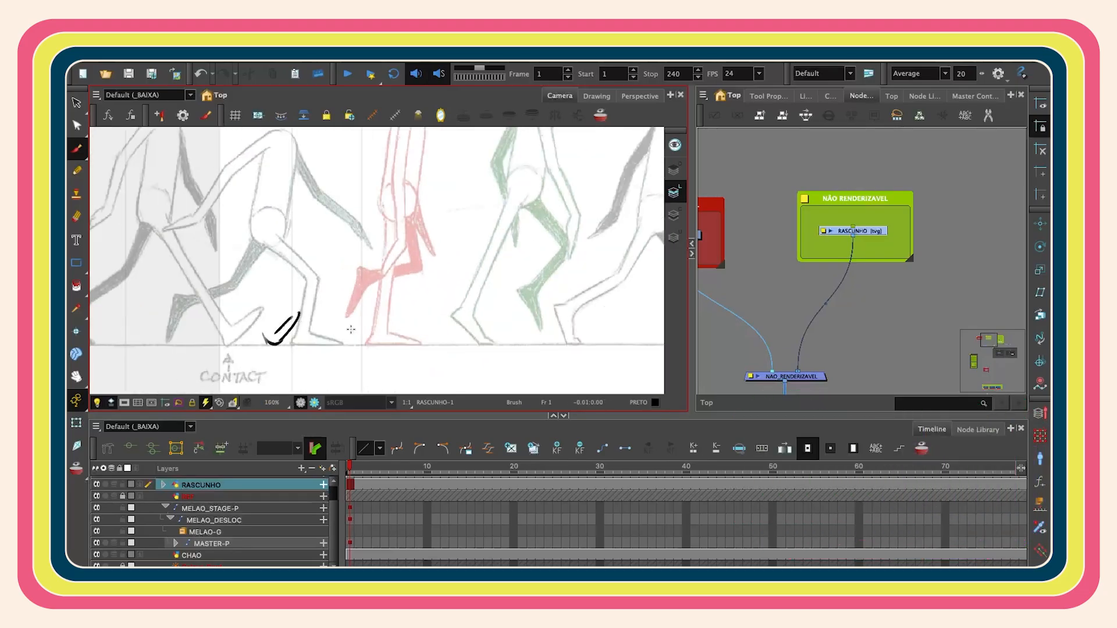
key(1)
mouse_move(387, 327)
mouse_down()
mouse_move(360, 290)
mouse_move(434, 252)
mouse_move(424, 239)
mouse_up()
key(1)
key(1)
key(2)
drag(413, 189, 387, 236)
key(2)
drag(382, 326, 394, 252)
key(2)
mouse_move(364, 171)
mouse_down()
mouse_move(351, 313)
mouse_move(336, 320)
mouse_move(379, 317)
mouse_move(352, 309)
mouse_up()
drag(385, 223, 397, 264)
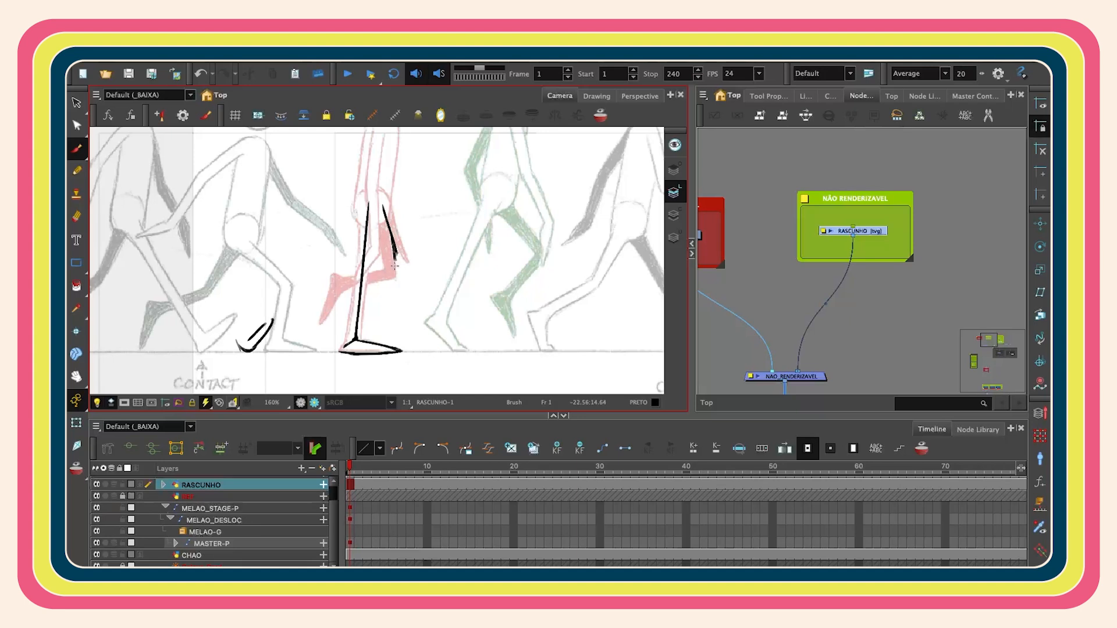
- Undo the last stroke and redraw the passing-pose leg lines, adding a cross mark above the down pose
key(ctrl+z)
mouse_move(384, 205)
mouse_down()
mouse_move(406, 269)
mouse_move(332, 283)
mouse_move(322, 318)
mouse_up()
scroll(379, 278, down, 2)
mouse_move(532, 280)
mouse_down()
mouse_move(589, 289)
mouse_move(583, 238)
mouse_up()
scroll(583, 238, up, 1)
drag(428, 266, 444, 325)
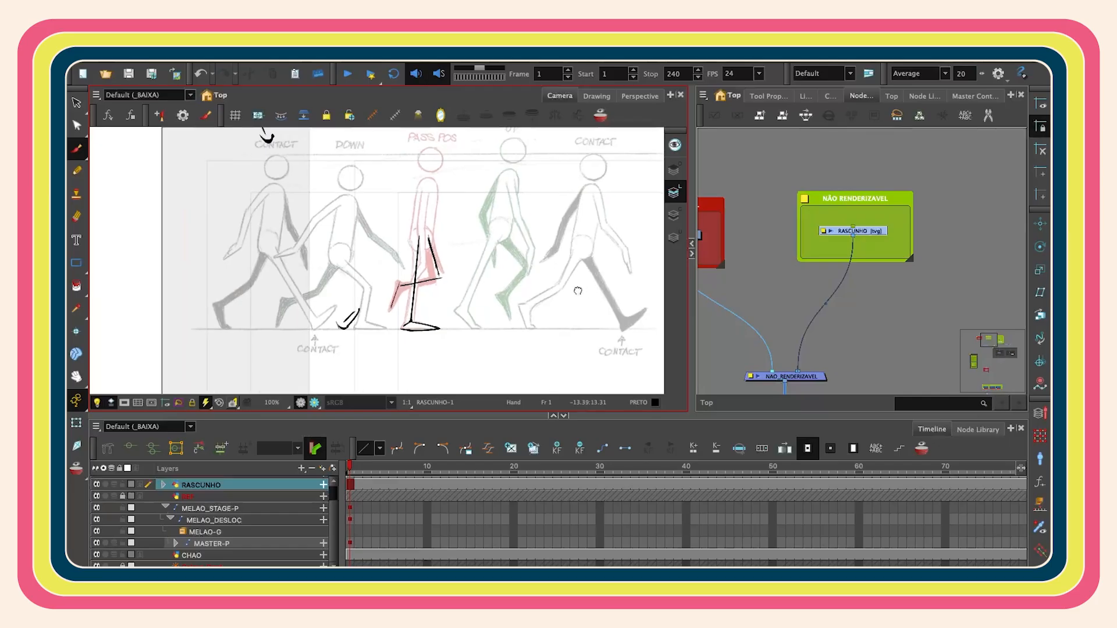
drag(343, 218, 348, 265)
drag(340, 162, 340, 196)
drag(334, 188, 354, 188)
drag(369, 291, 373, 272)
scroll(373, 272, down, 1)
- Draw a long horizontal line across the poses' heads and a diagonal line through the up pose
drag(266, 213, 648, 211)
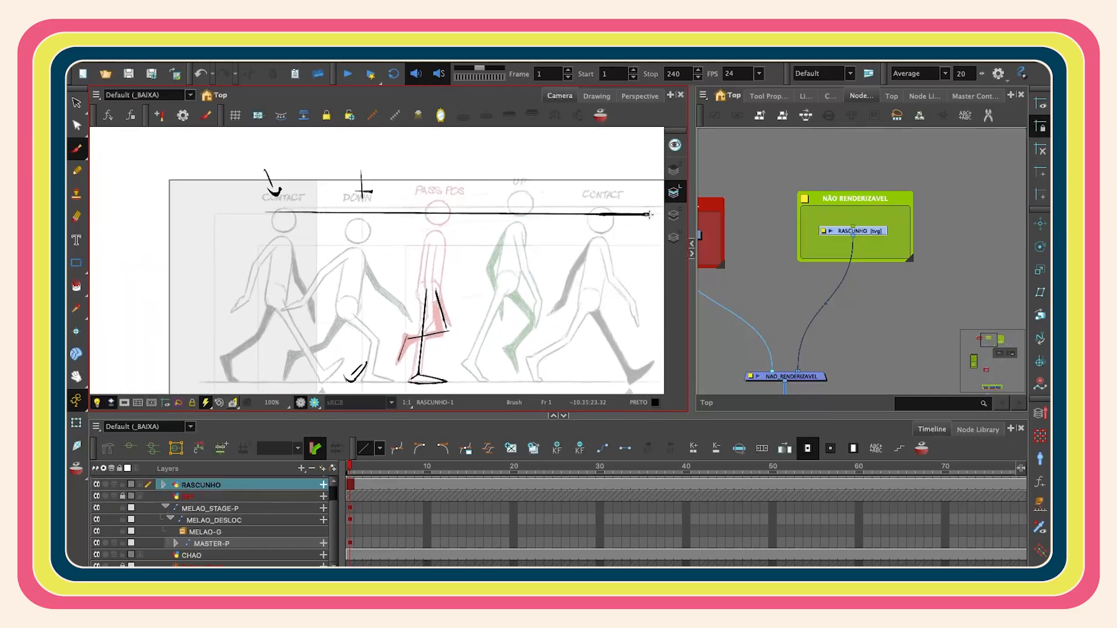
drag(376, 273, 364, 235)
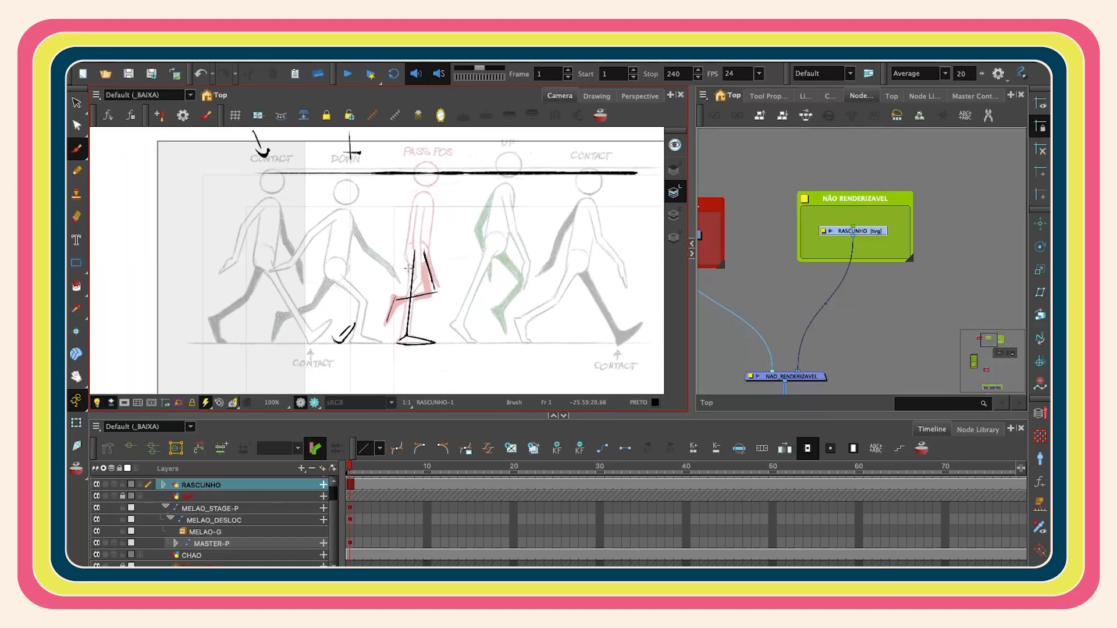
drag(534, 294, 493, 309)
drag(424, 348, 482, 156)
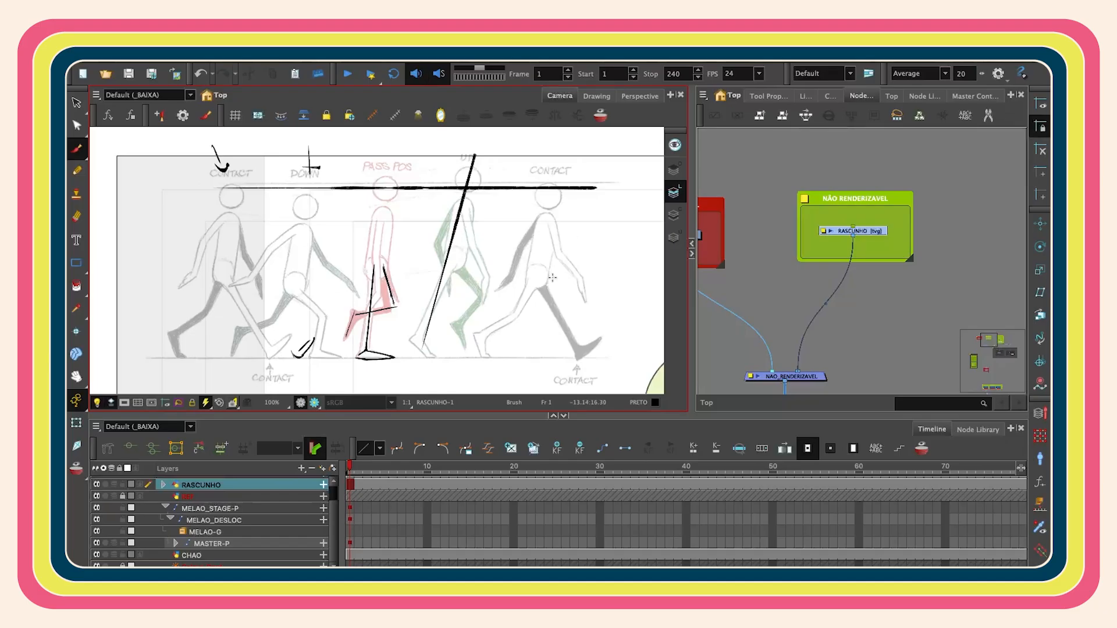
- Fit the whole scene in view and inspect the MASTER-P layer at frame 1
key(shift+m)
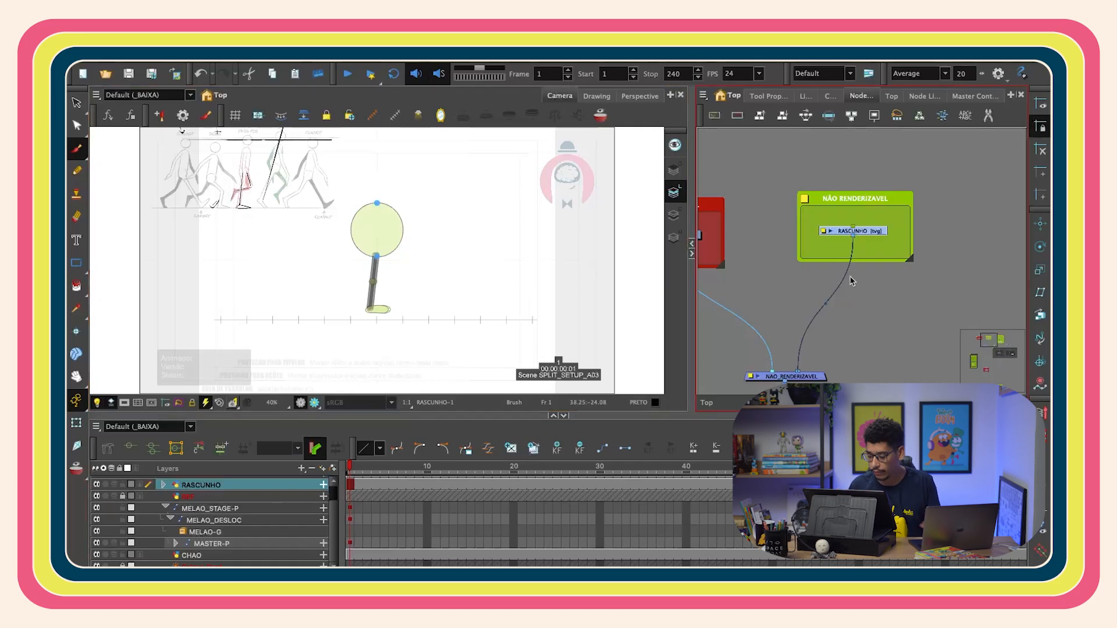
key(shift+t)
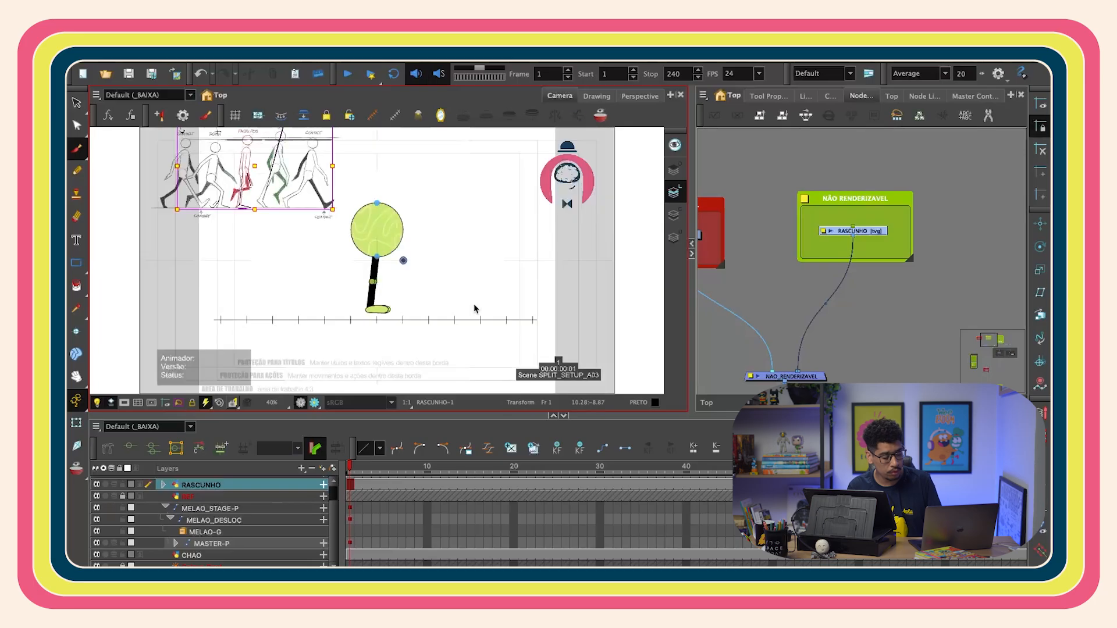
click(351, 509)
scroll(410, 270, up, 2)
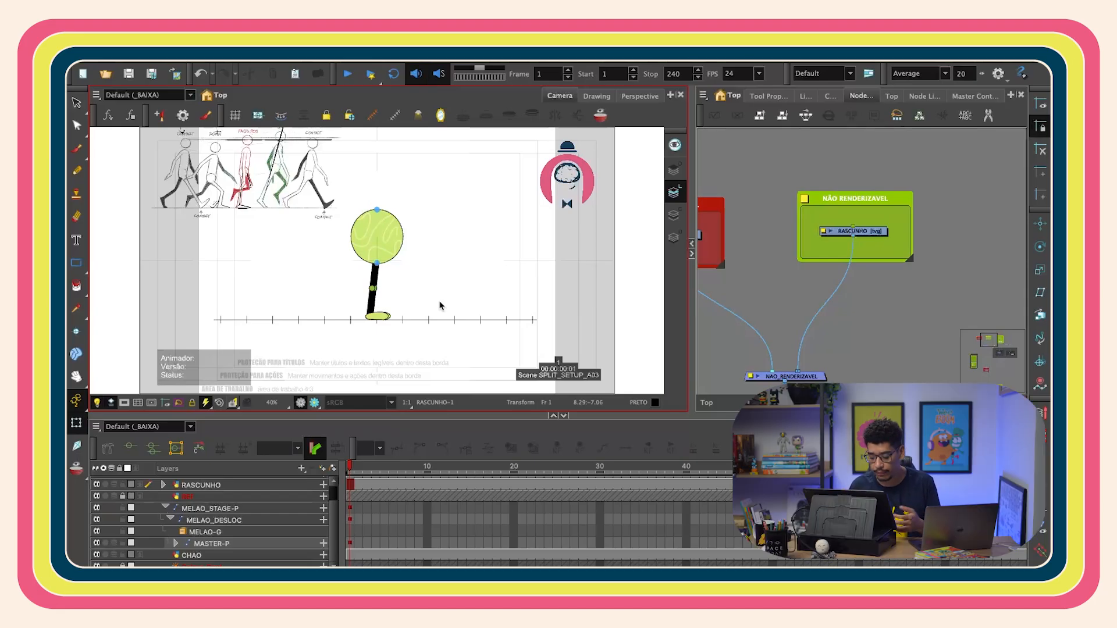
click(353, 542)
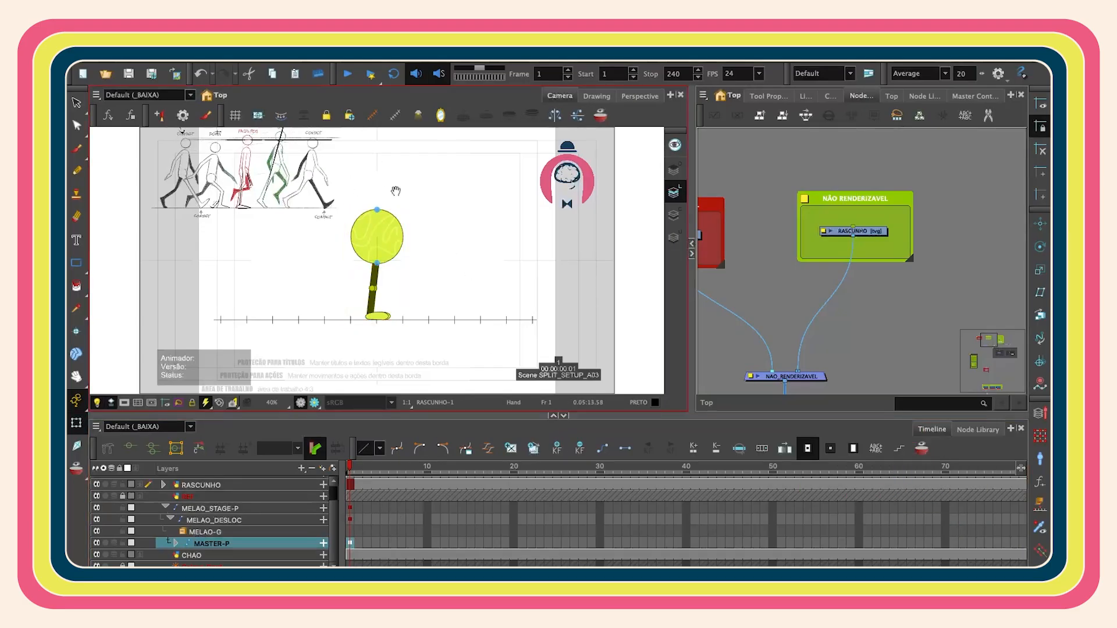
- Label the first contact pose A and the last contact pose B on the sketch
drag(401, 190, 433, 214)
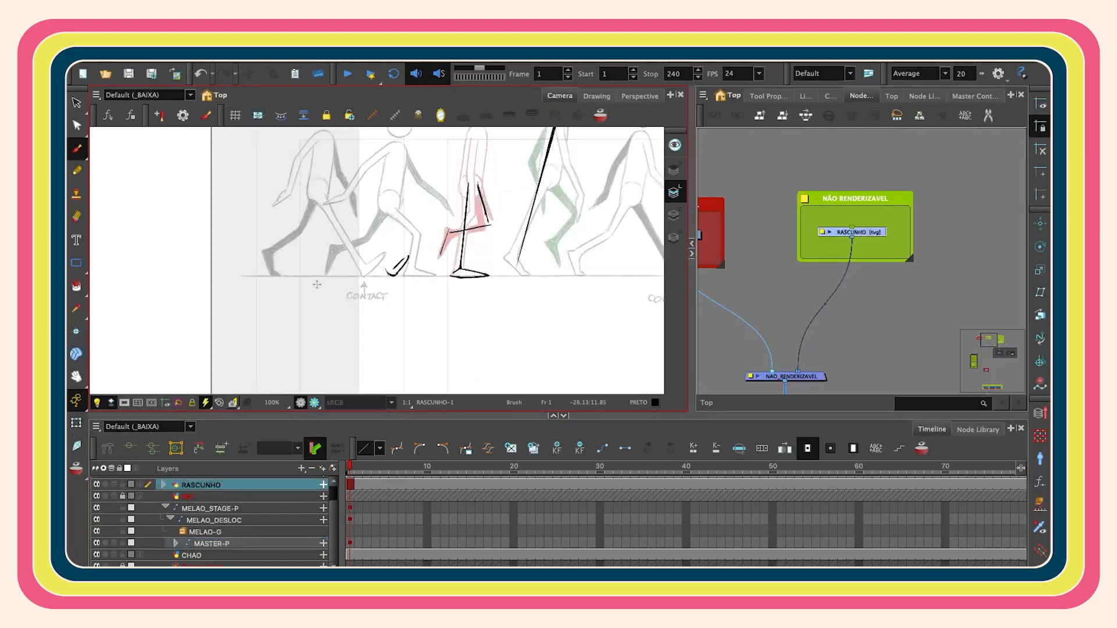
mouse_move(316, 282)
mouse_down()
mouse_move(304, 312)
mouse_move(328, 313)
mouse_up()
drag(306, 301, 329, 300)
key(1)
key(1)
mouse_move(516, 299)
mouse_down()
mouse_move(438, 295)
mouse_move(463, 306)
mouse_up()
key(2)
key(2)
key(1)
key(1)
key(1)
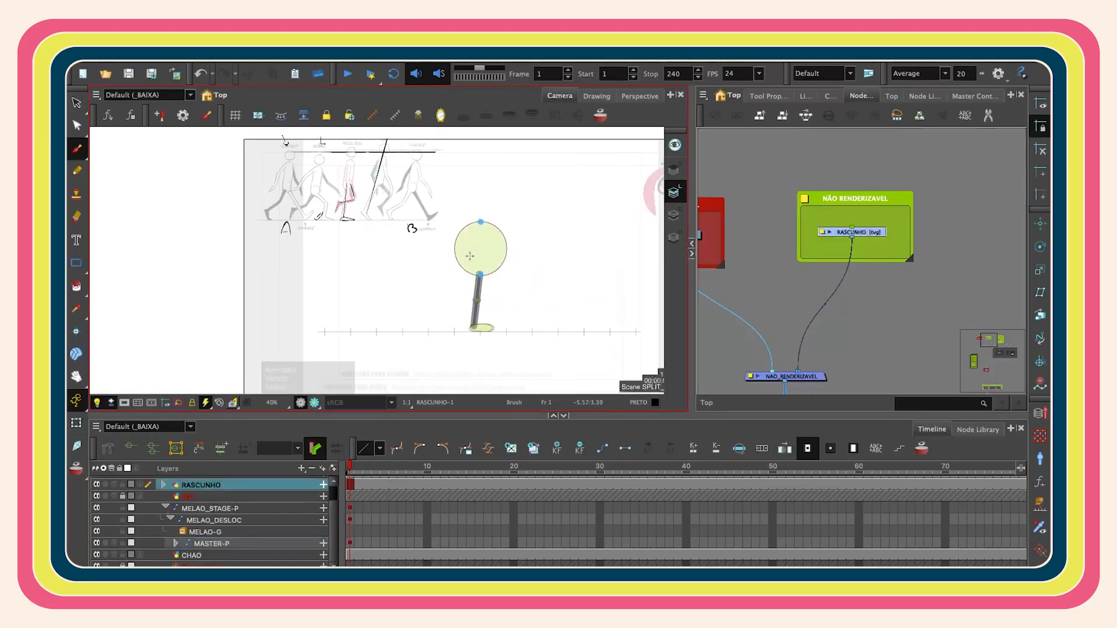
- Mark frame 1 of the MASTER-P layer as a key frame
click(350, 542)
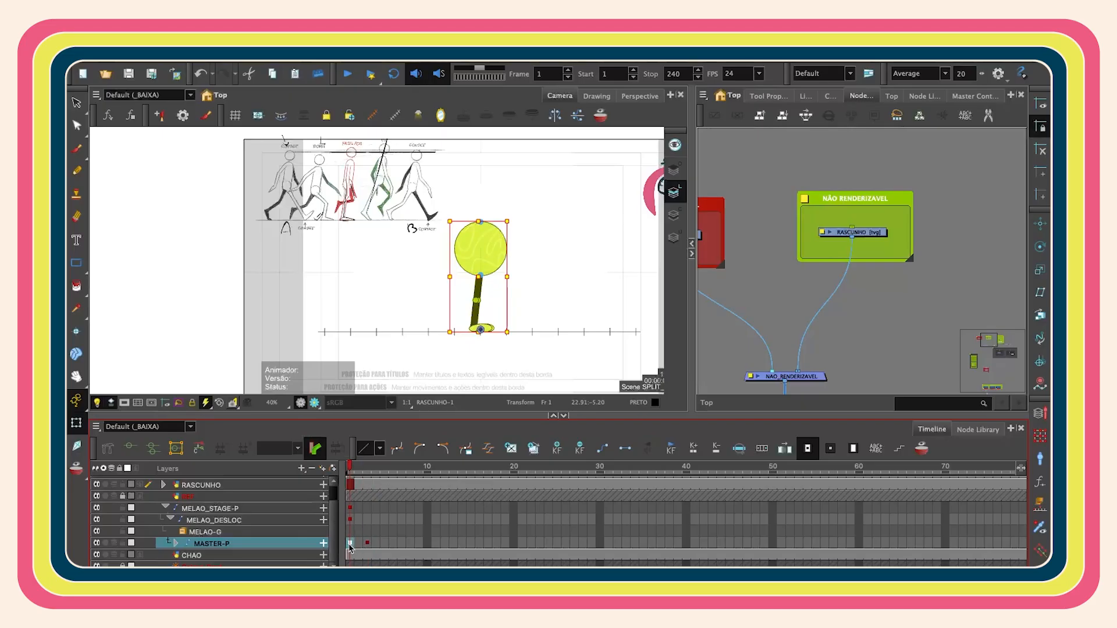
right_click(350, 546)
mouse_move(510, 189)
click(569, 195)
- Mark frame 3 of the MASTER-P layer as a breakdown frame
click(367, 543)
right_click(368, 542)
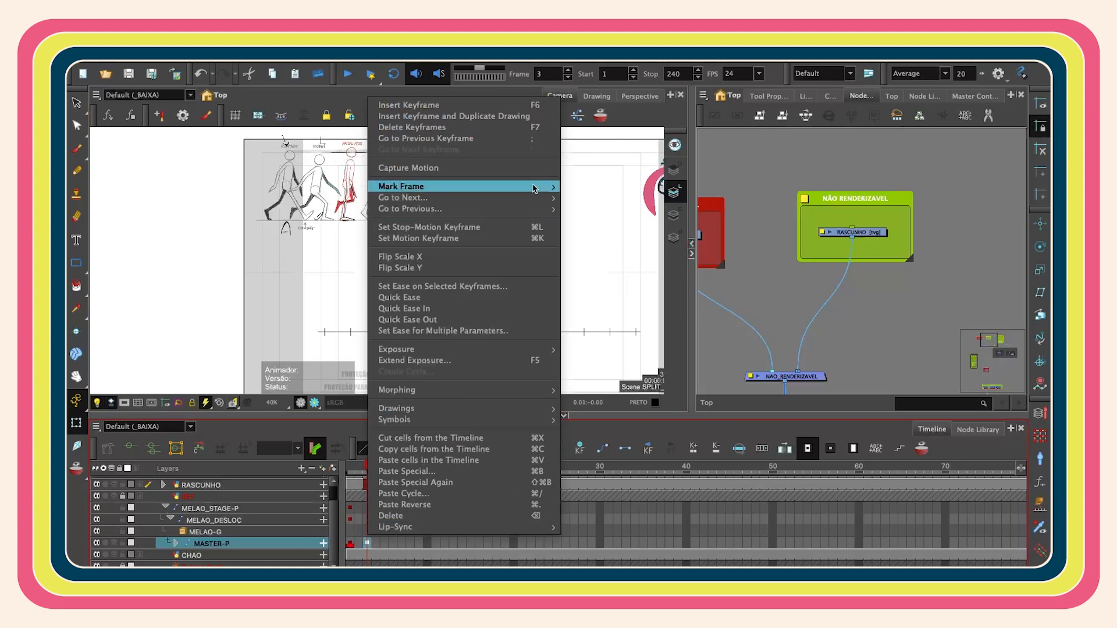
mouse_move(537, 186)
click(650, 216)
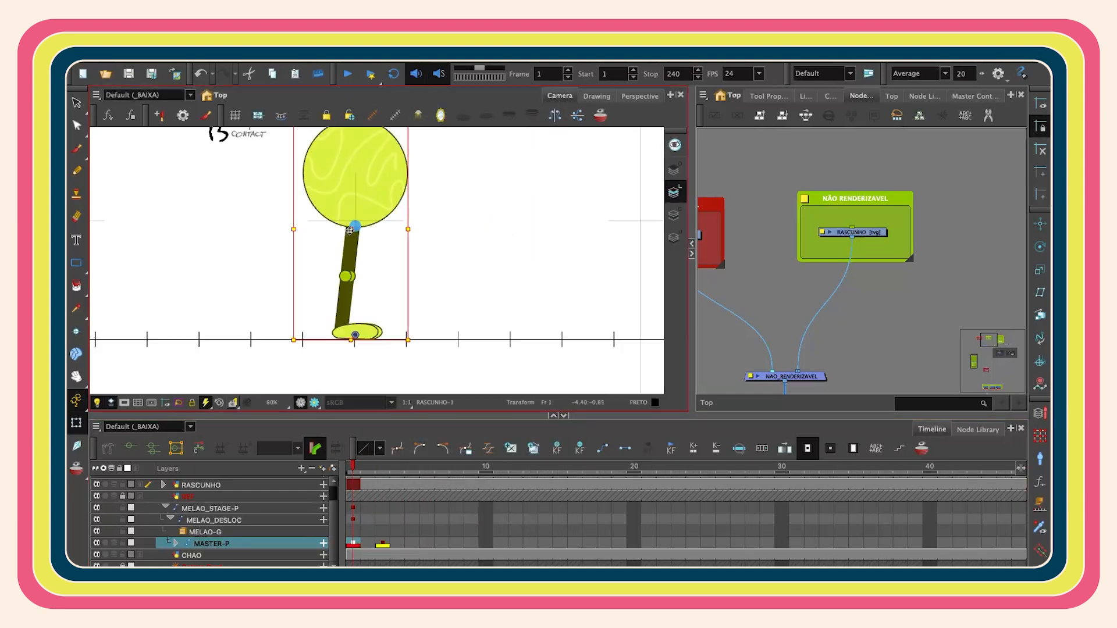
- Rotate one of the character's legs forward to start the contact pose on frame 1
drag(347, 237, 347, 249)
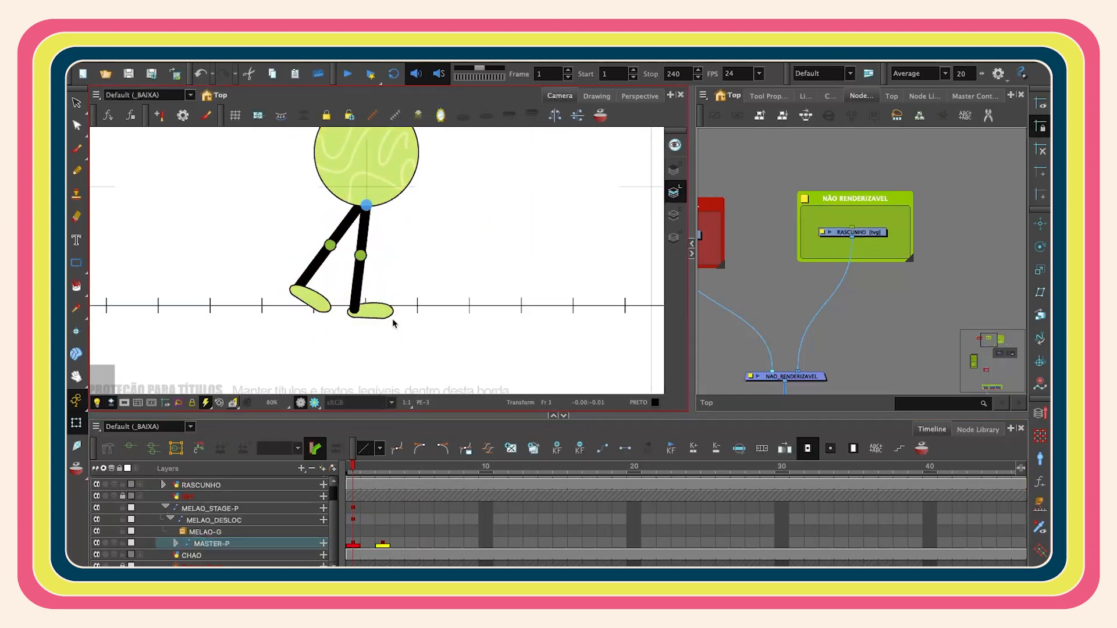
drag(394, 322, 383, 317)
click(78, 401)
click(124, 423)
key(b)
- Bend the other leg's knee and foot backward to complete the stride of the contact pose
key(b)
drag(403, 326, 470, 277)
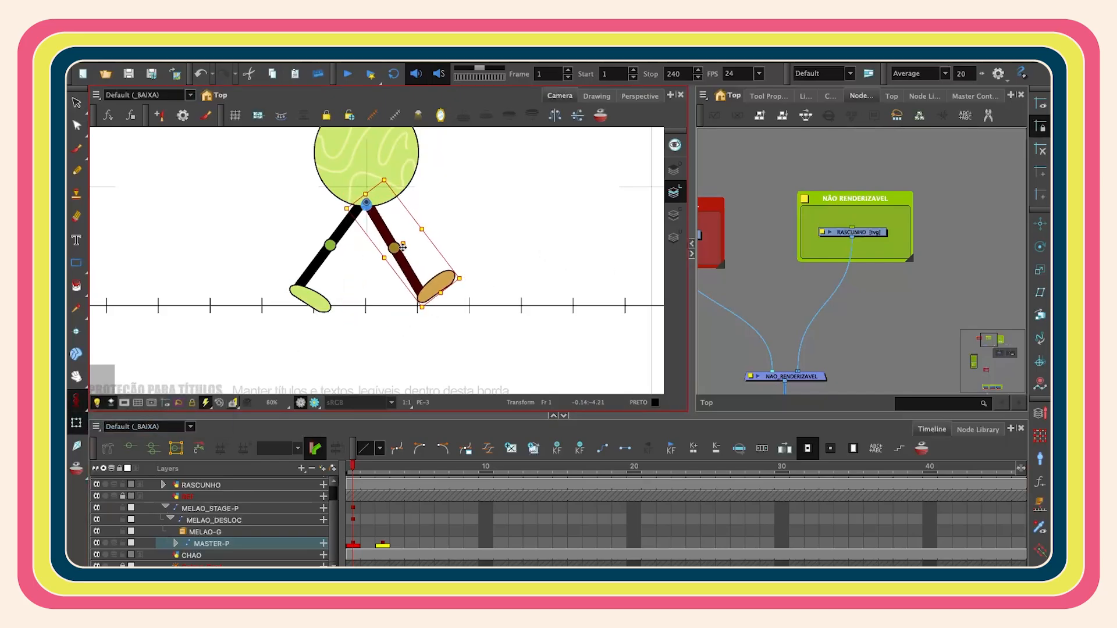
click(330, 245)
key(b)
drag(283, 321, 277, 317)
scroll(481, 215, down, 5)
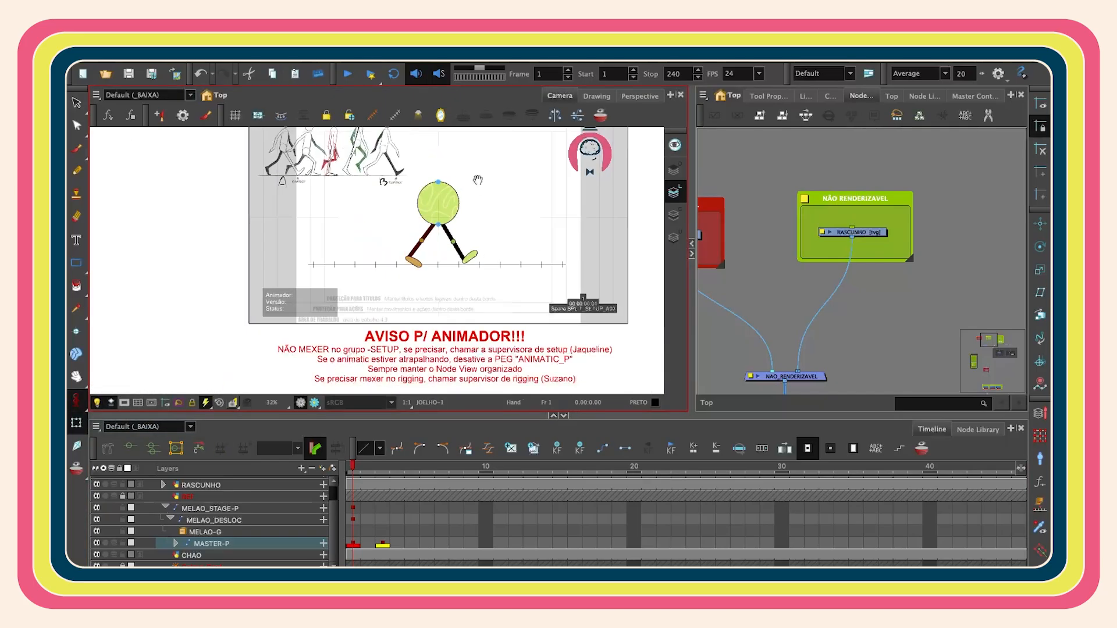
scroll(477, 181, up, 3)
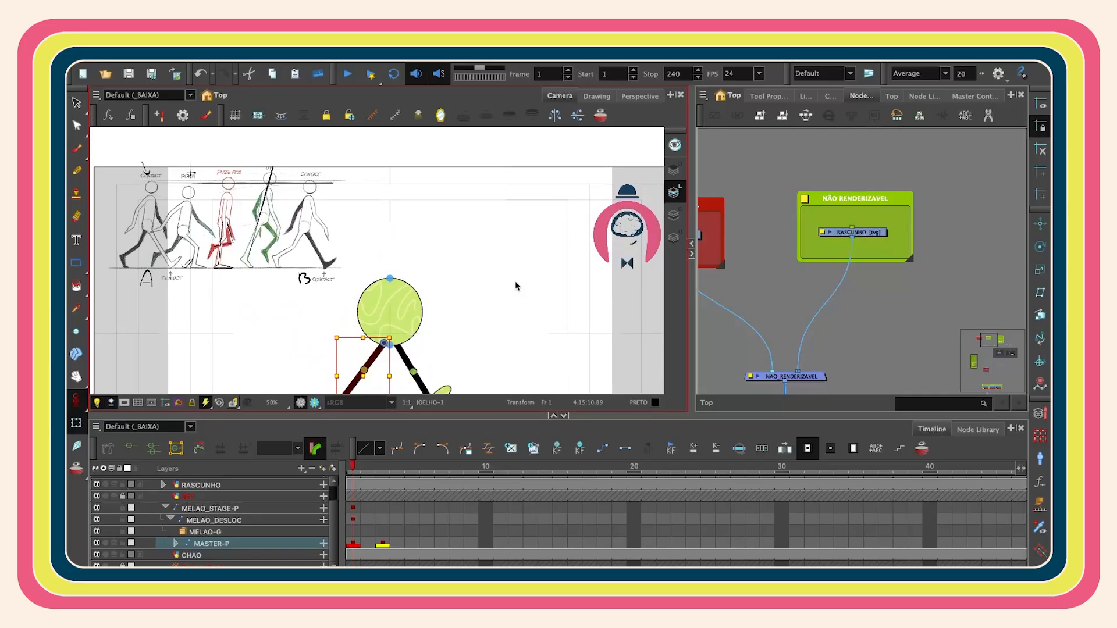
drag(442, 340, 426, 236)
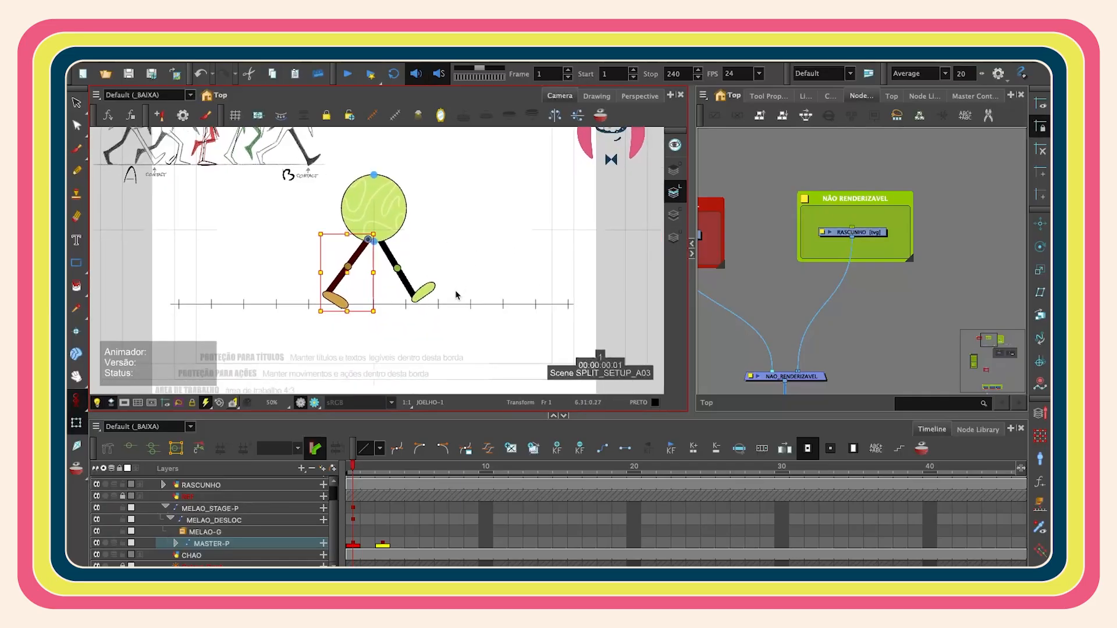
scroll(464, 251, up, 1)
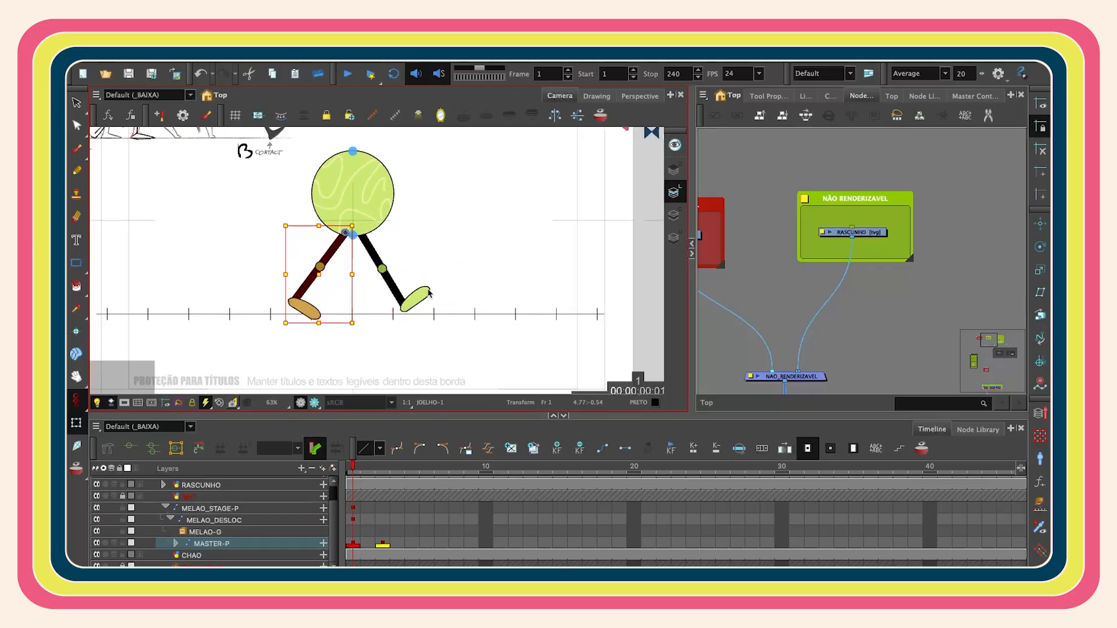
- Undo the recent leg pose changes on the character
click(422, 297)
click(437, 308)
click(423, 302)
click(524, 286)
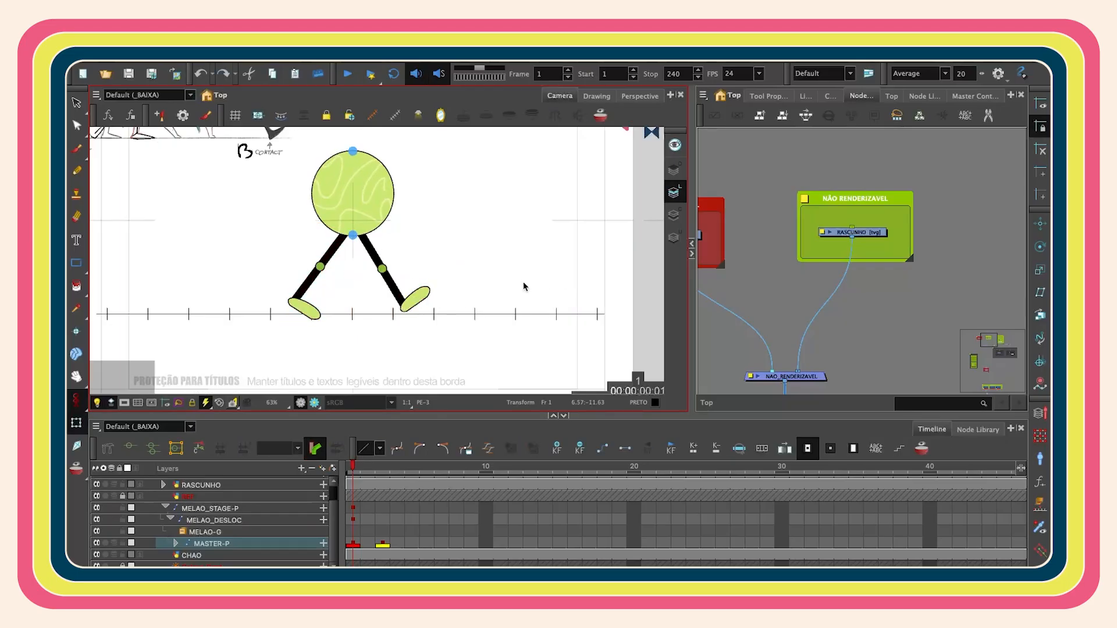
key(super+z)
key(super+z)
key(super+z)
key(super+z)
key(super+z)
key(super+z)
key(super+z)
key(super+z)
key(super+z)
key(super+z)
key(super+z)
key(super+z)
key(super+z)
key(super+z)
key(super+z)
key(super+z)
key(super+z)
- Re-pose both legs into a wide contact stride on frame 1, rotating thighs, shins and feet
click(76, 401)
click(111, 399)
click(399, 327)
click(350, 259)
drag(384, 330, 407, 257)
scroll(413, 289, up, 2)
drag(347, 223, 356, 224)
click(300, 297)
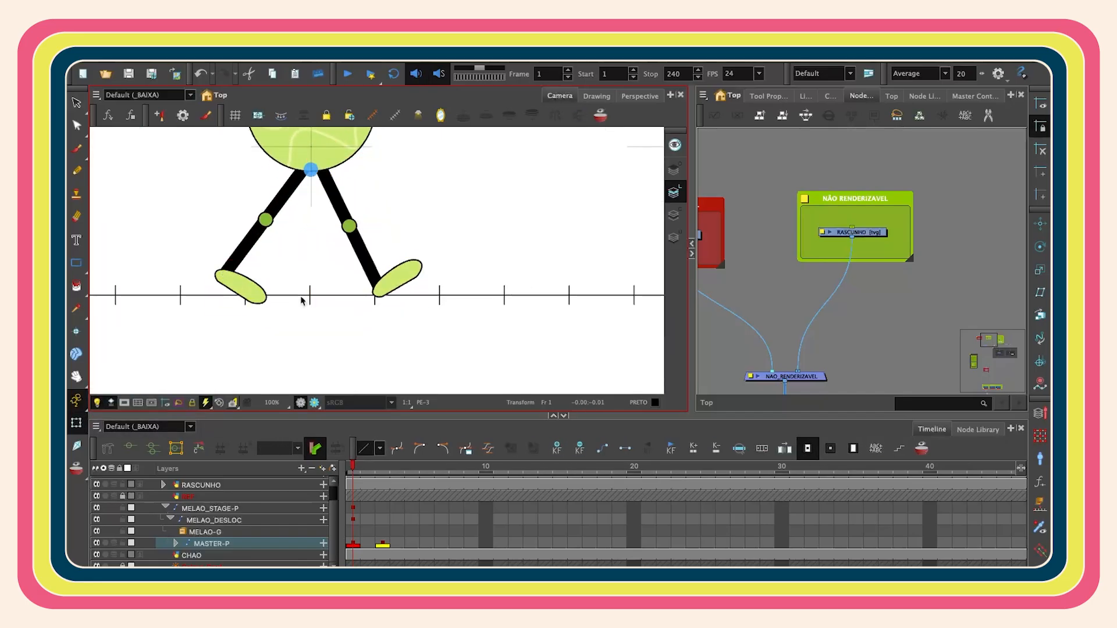
click(247, 242)
drag(277, 320, 237, 319)
scroll(425, 231, down, 2)
drag(426, 232, 435, 263)
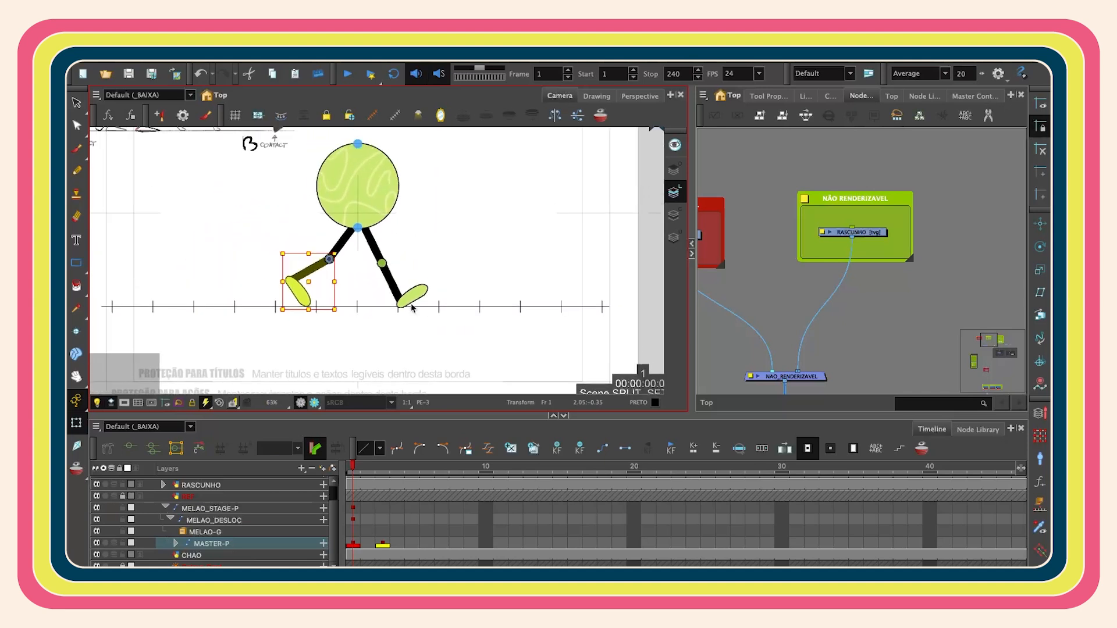
click(430, 288)
click(419, 294)
click(438, 246)
scroll(438, 244, down, 2)
- Draw a vertical centre guide line through the character on the RASCUNHO sketch layer with the Brush
click(841, 231)
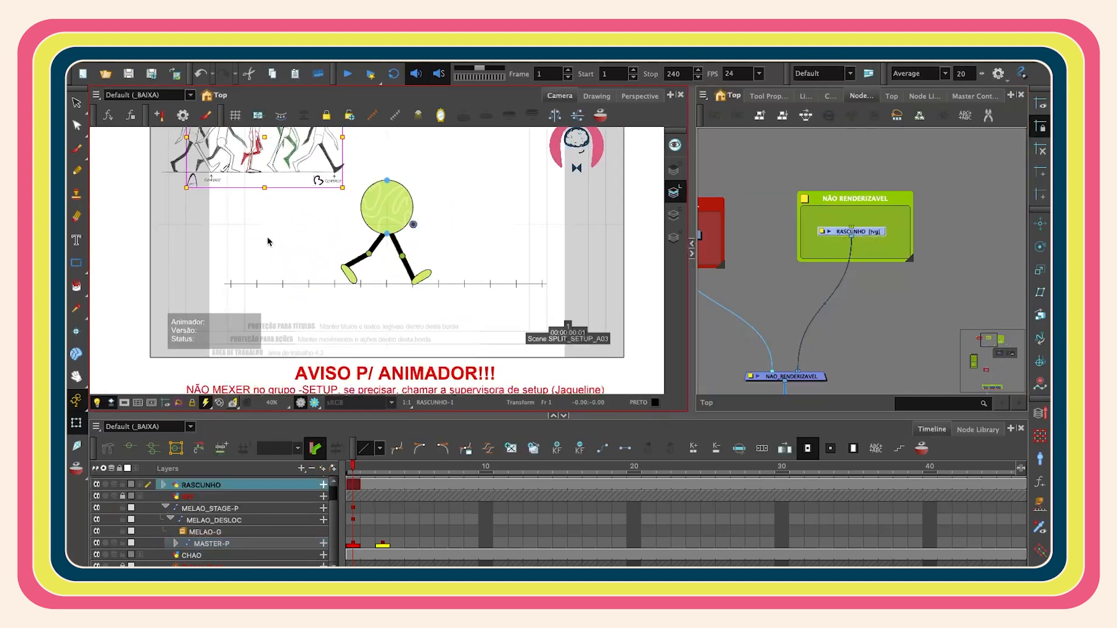
scroll(420, 211, up, 2)
key(alt+b)
drag(368, 143, 369, 330)
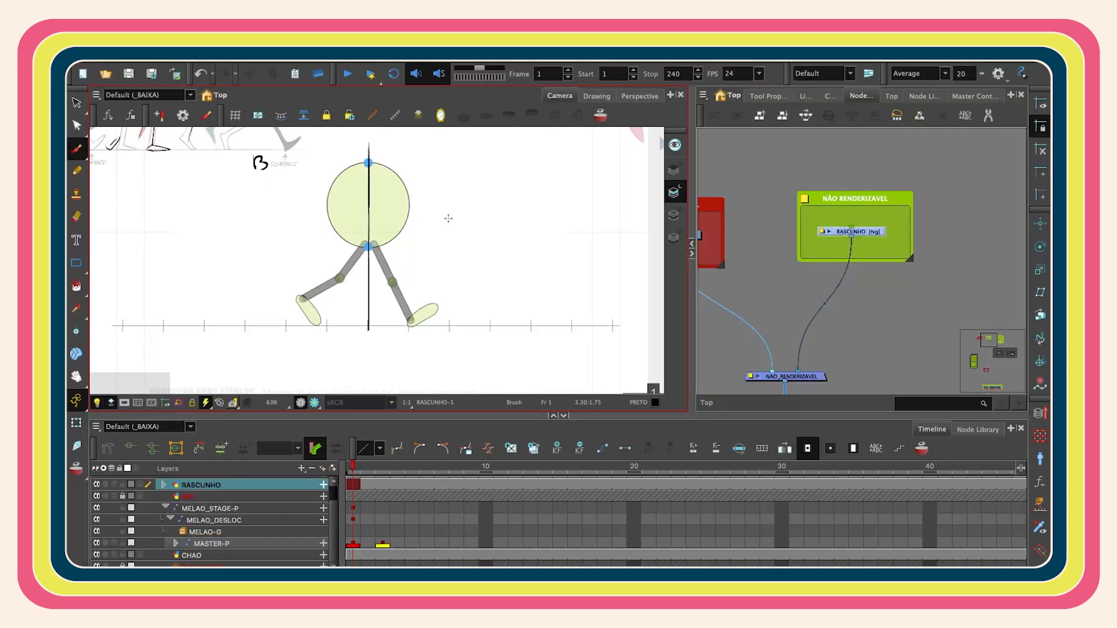
- Select the whole character and rotate it slightly forward around its base
key(alt+s)
key(shift+t)
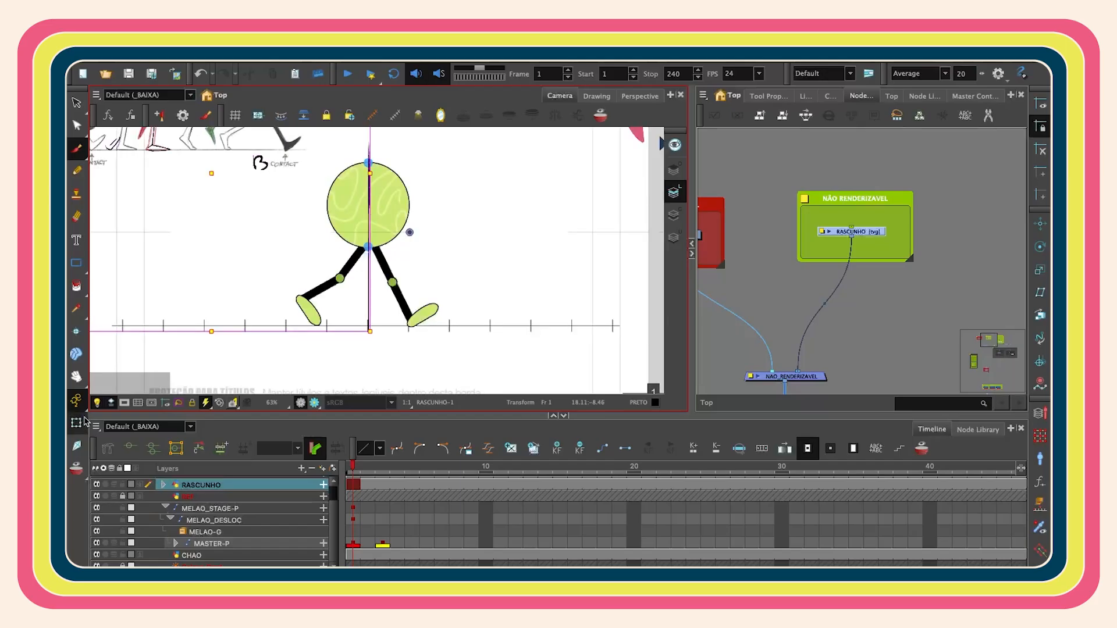
click(831, 252)
click(376, 259)
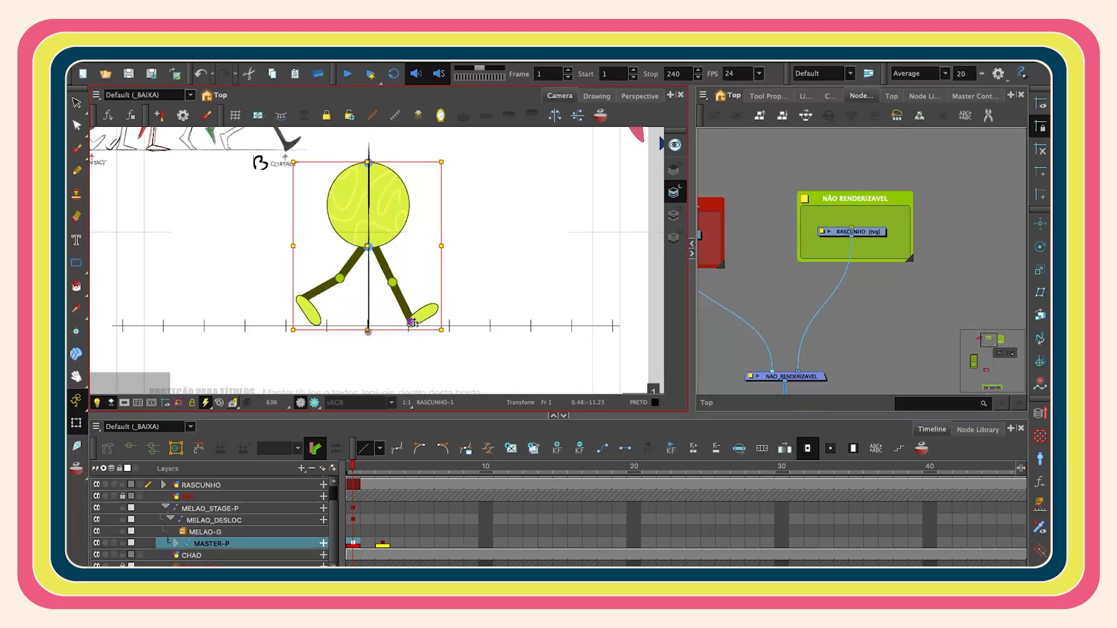
drag(449, 159, 465, 164)
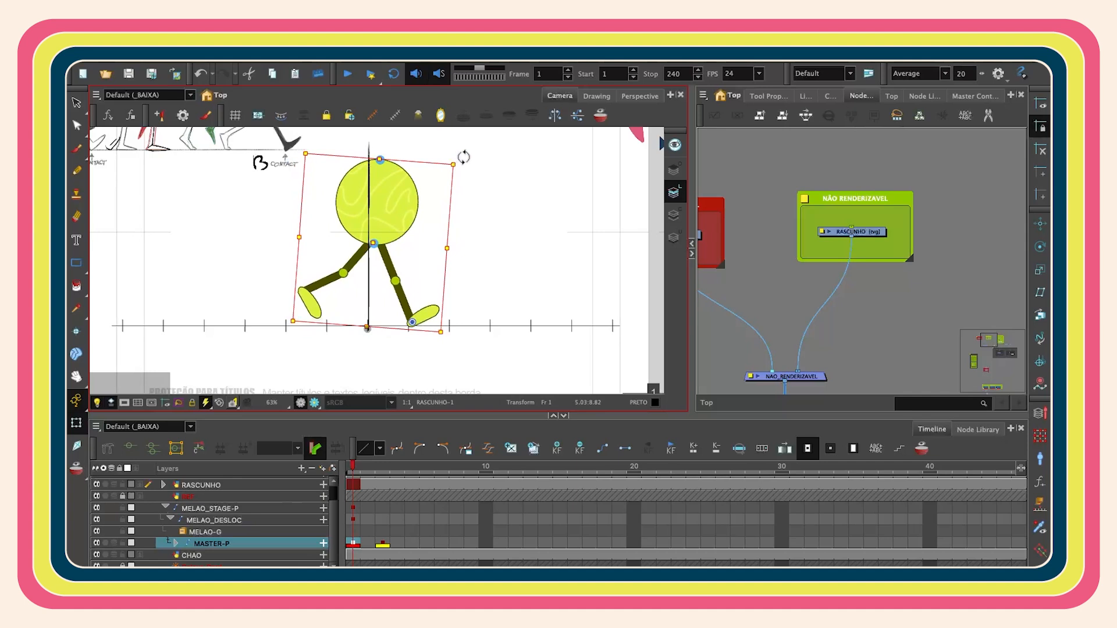
click(741, 248)
- Tilt the front foot upward so it rests on its heel
scroll(434, 312, up, 3)
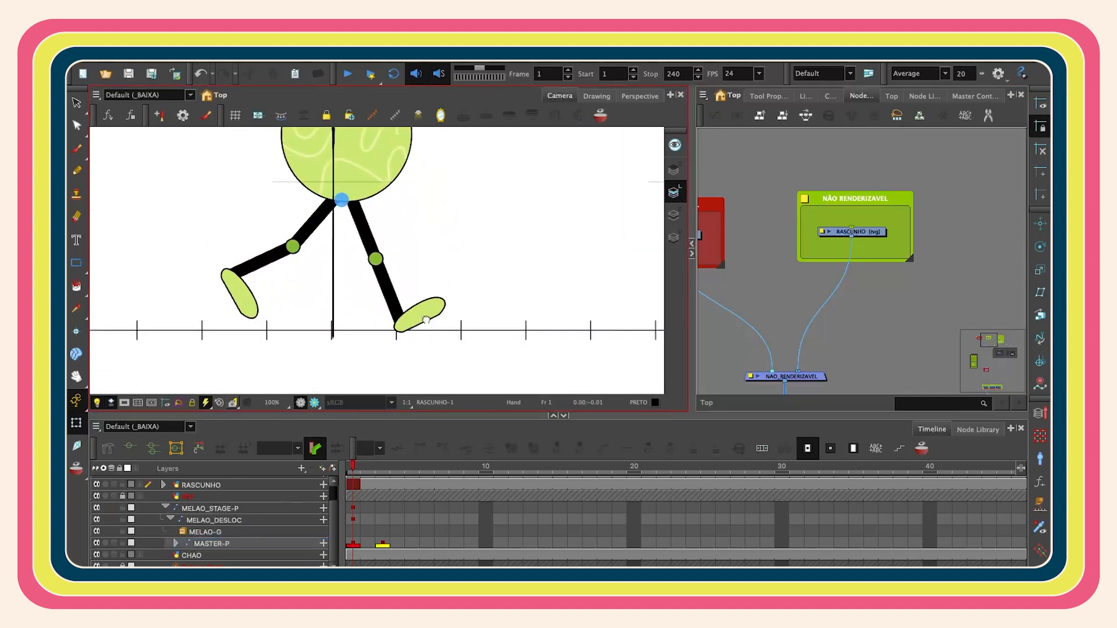
drag(434, 312, 418, 256)
scroll(417, 257, up, 1)
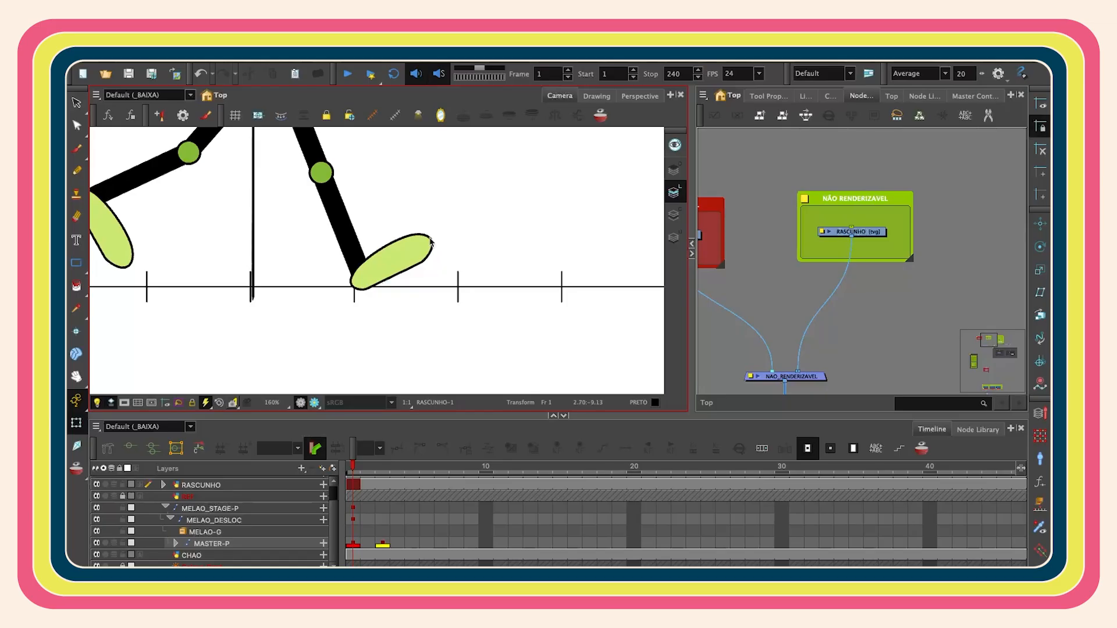
click(396, 259)
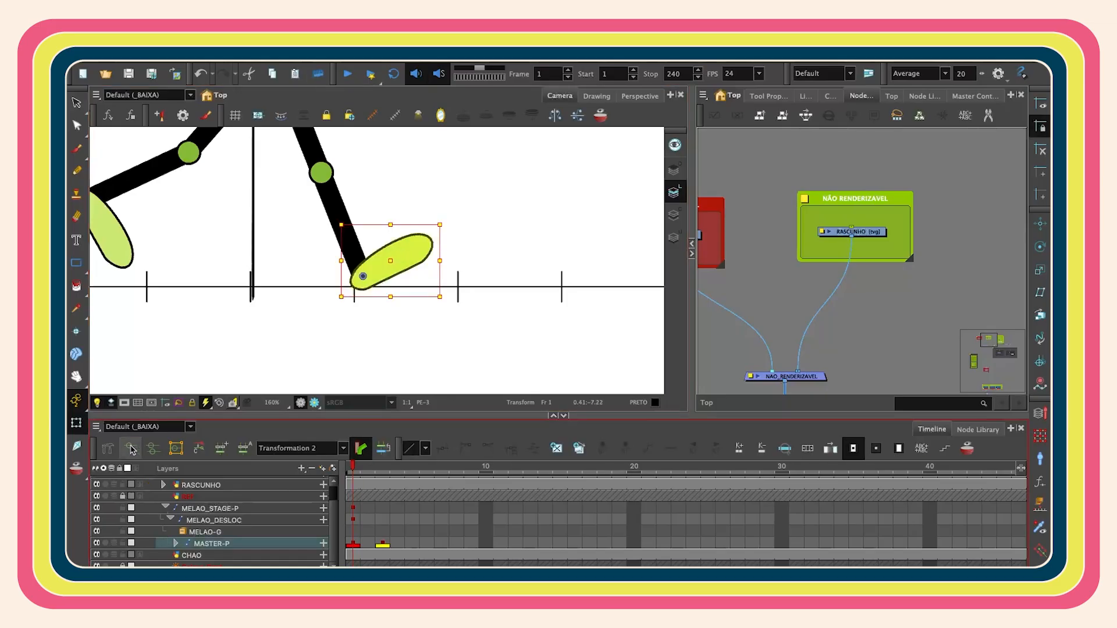
scroll(743, 257, up, 1)
scroll(404, 242, up, 2)
- Reshape the front foot's outline with the Contour Editor to bend it
key(alt+q)
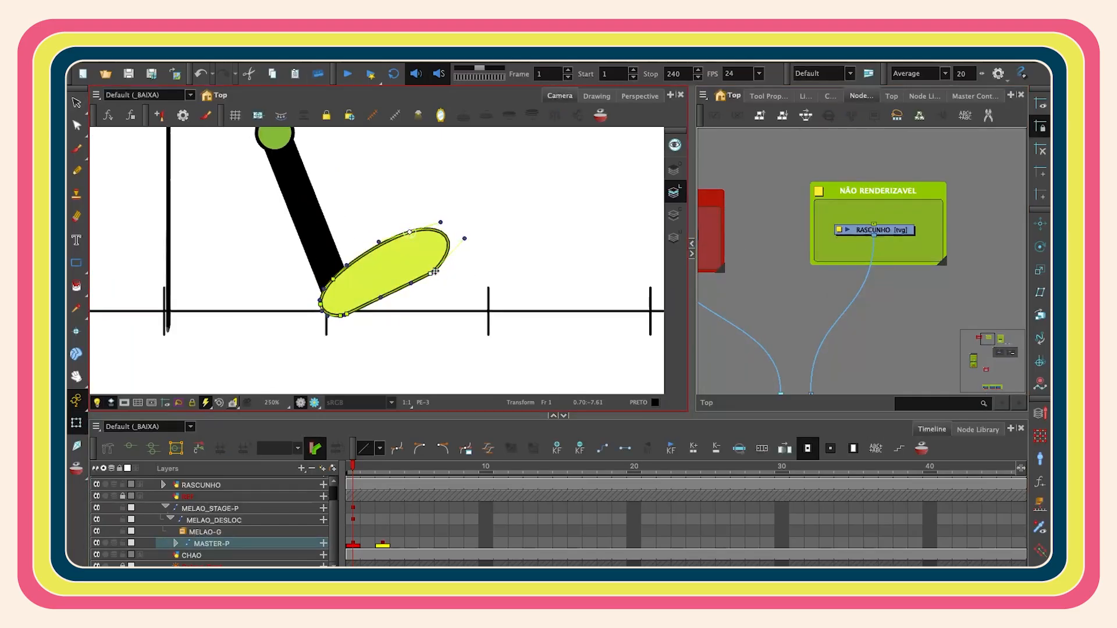
drag(482, 234, 349, 296)
drag(481, 218, 424, 204)
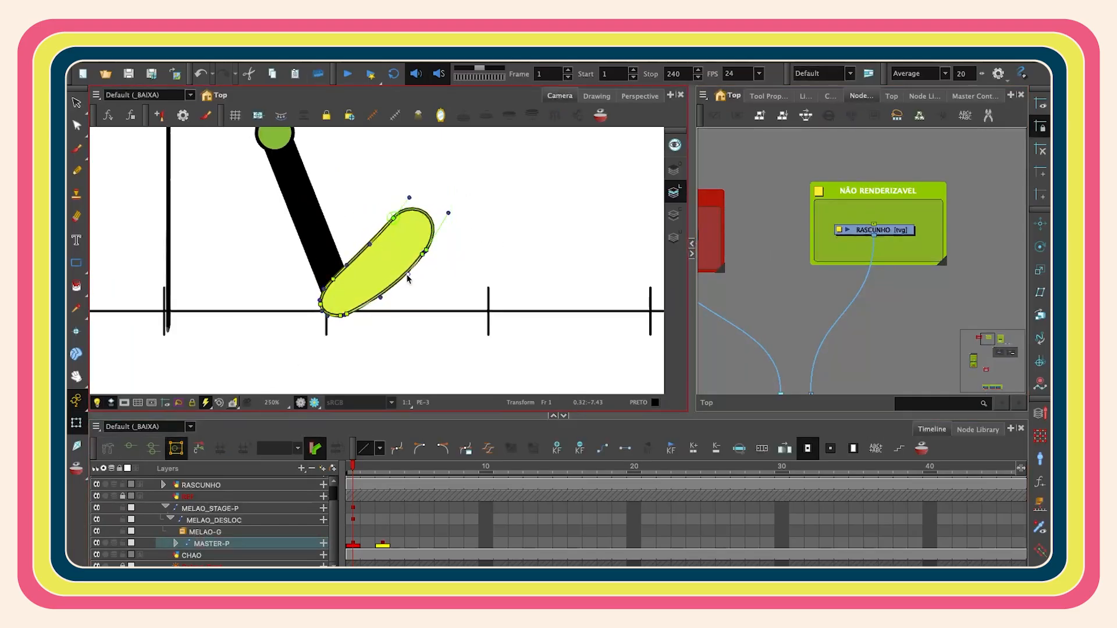
key(shift+z)
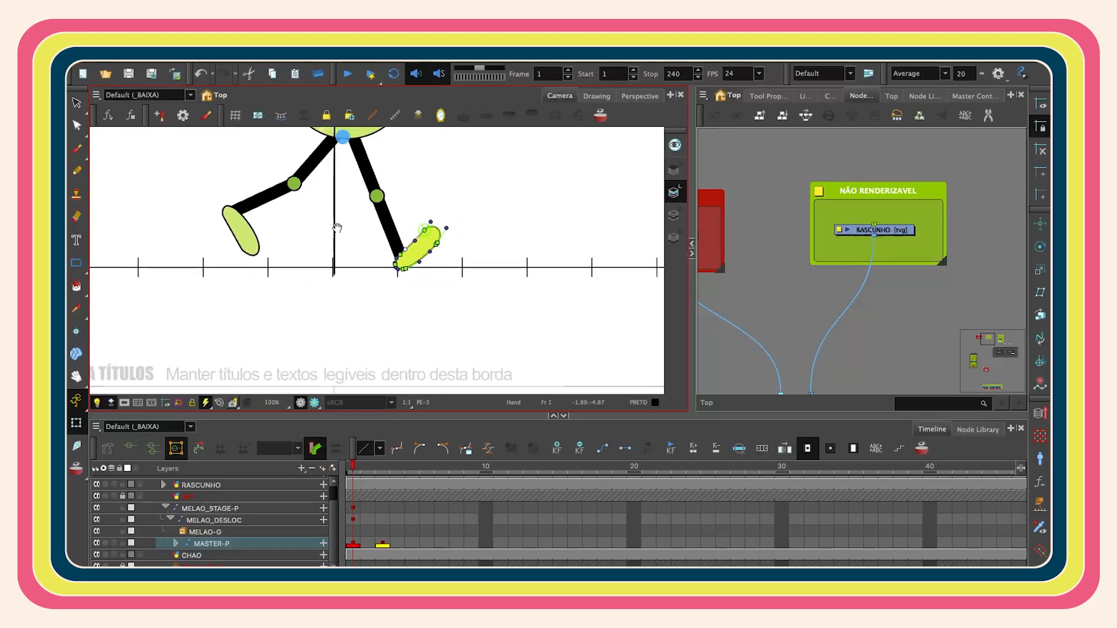
drag(337, 227, 395, 304)
scroll(395, 304, up, 1)
- Rotate the front leg so its foot comes back closer under the body
click(305, 266)
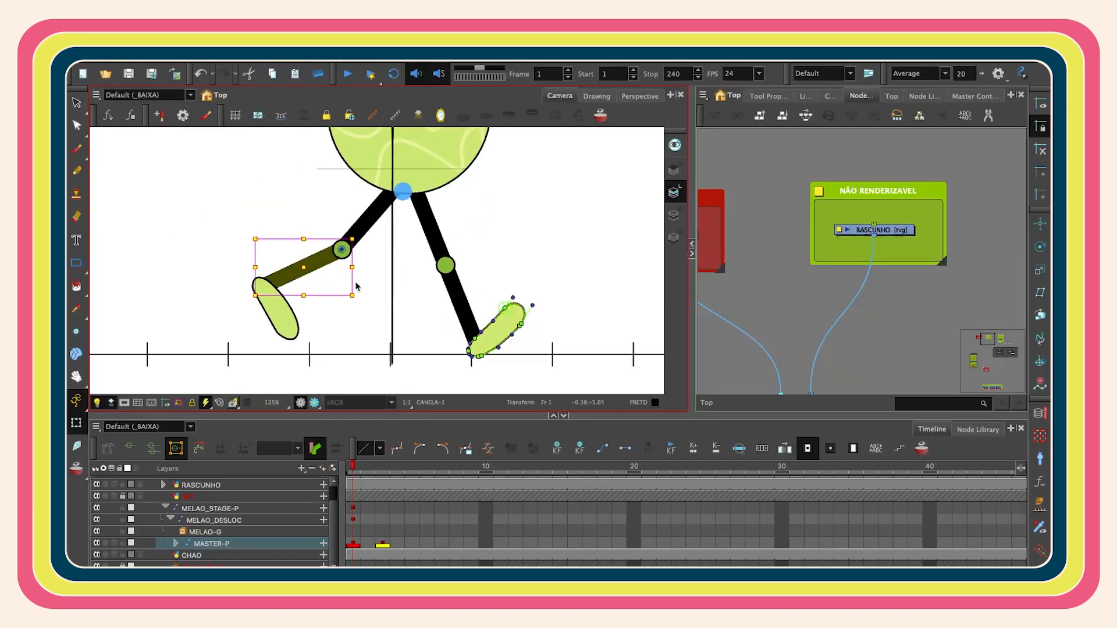
scroll(371, 301, down, 2)
click(455, 317)
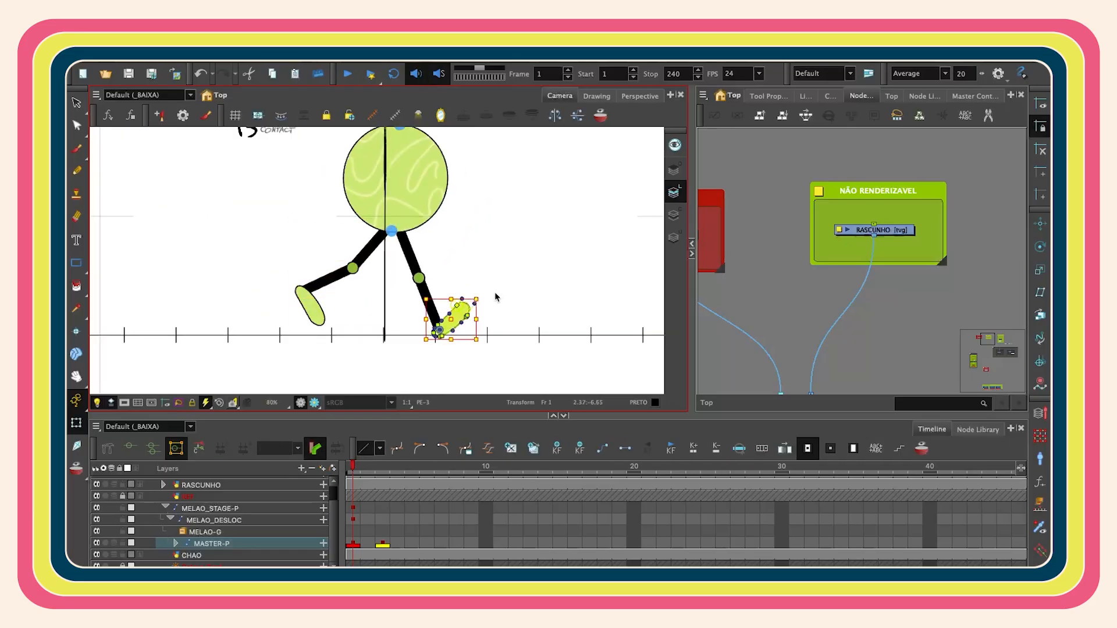
drag(491, 306, 447, 263)
key(2)
key(b)
drag(460, 314, 463, 309)
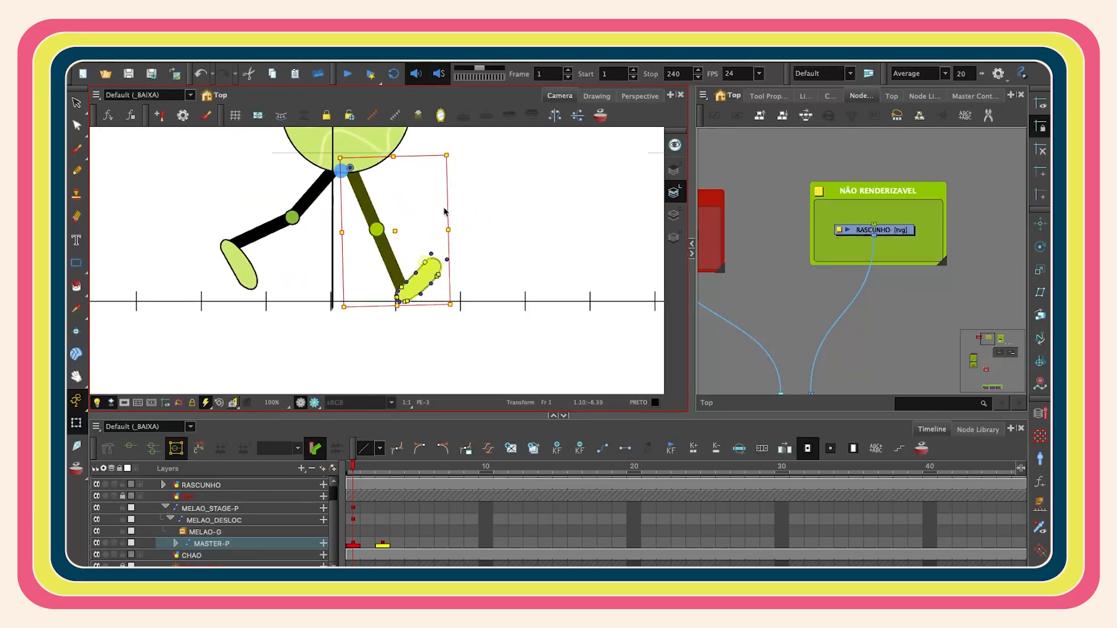
- Adjust the front foot's angle and rotate the back leg further behind the body
scroll(444, 217, up, 2)
click(414, 310)
drag(467, 267, 474, 280)
scroll(474, 280, down, 1)
drag(474, 280, 576, 280)
click(299, 286)
key(b)
drag(448, 332, 483, 318)
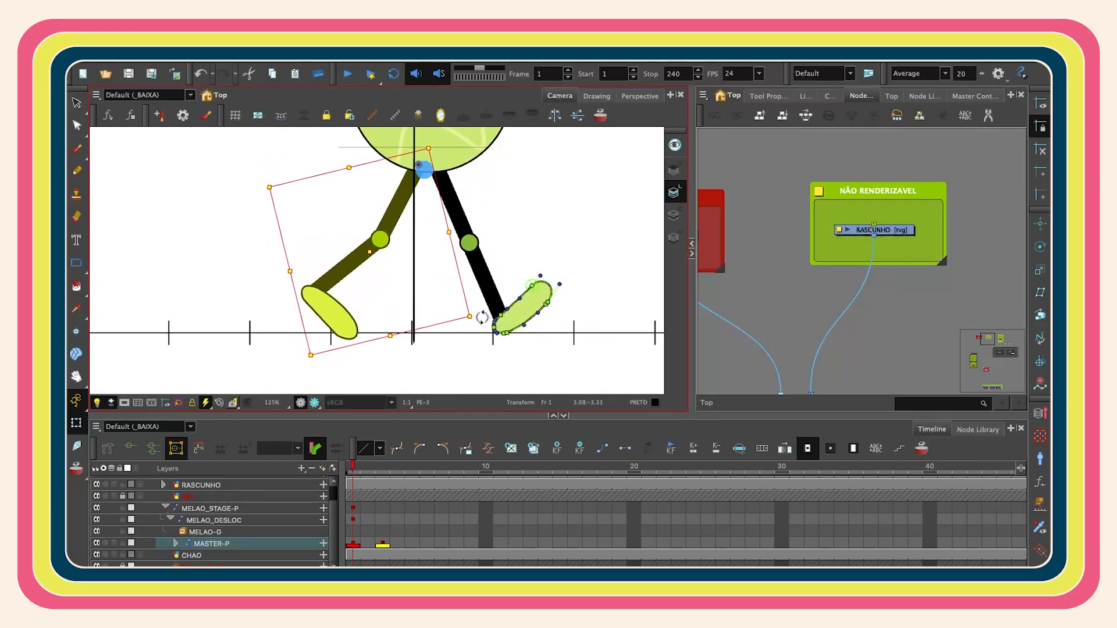
- Rotate the back foot so its toes point down toward the ground
key(2)
key(2)
drag(314, 329, 342, 300)
key(2)
click(336, 299)
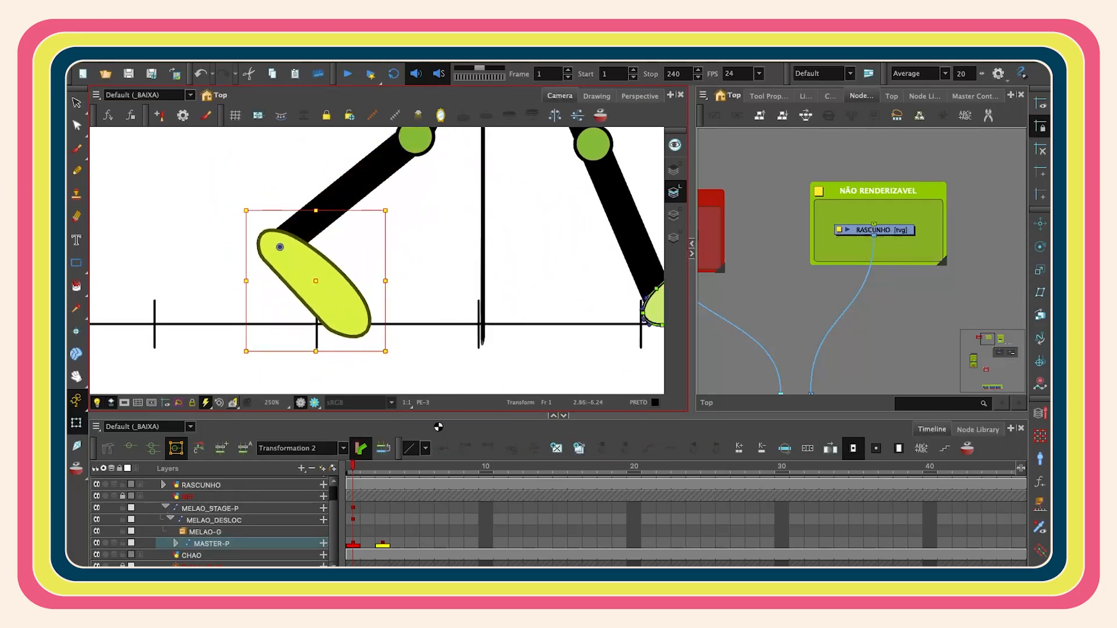
- Reshape the back foot's outline by moving its contour points with the Contour Editor
key(shift+F11)
drag(413, 372, 300, 280)
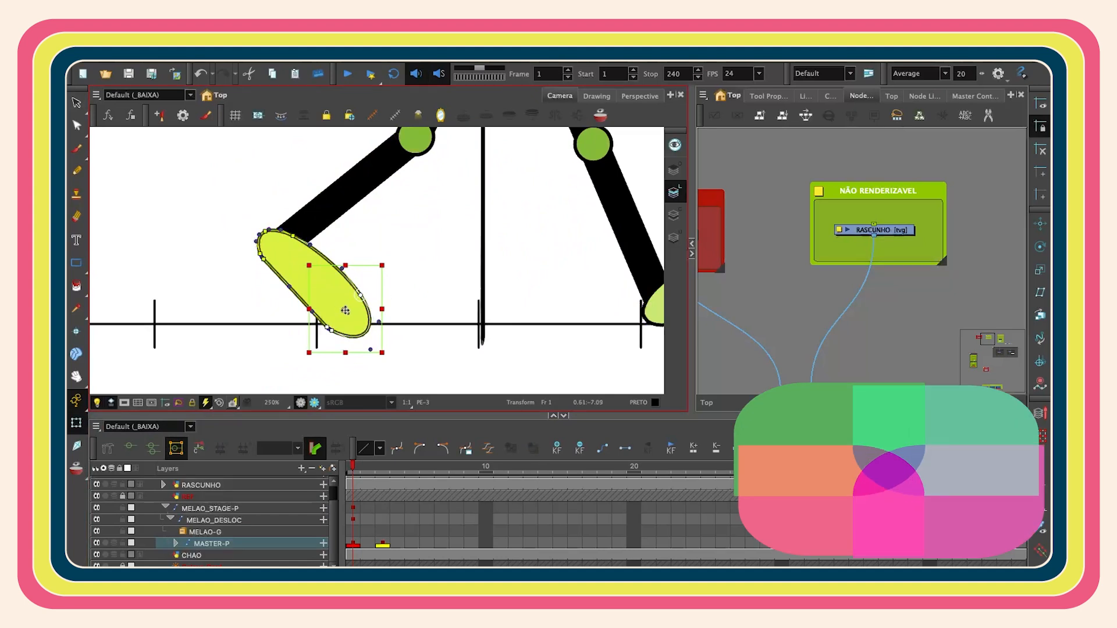
drag(386, 351, 413, 270)
click(741, 267)
key(2)
key(2)
drag(319, 239, 315, 246)
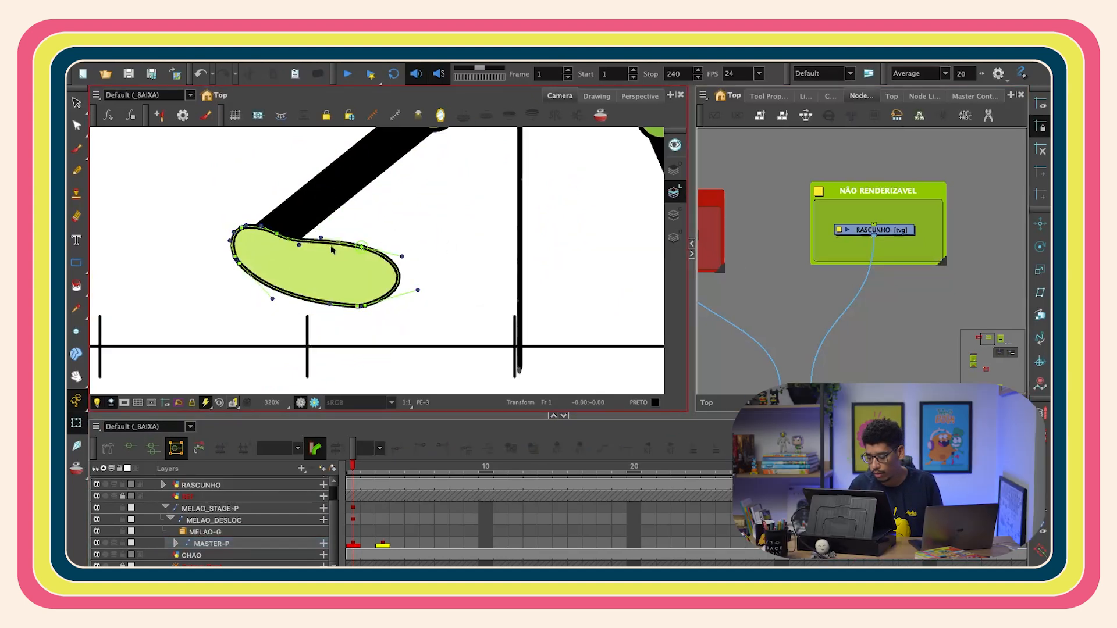
click(364, 322)
shift+click(373, 321)
shift+click(369, 247)
drag(374, 320, 361, 358)
click(741, 279)
drag(258, 312, 242, 335)
- Refine the back foot's curve handles so the toes bend flat against the ground
click(271, 252)
click(741, 207)
scroll(741, 208, up, 1)
scroll(193, 279, up, 4)
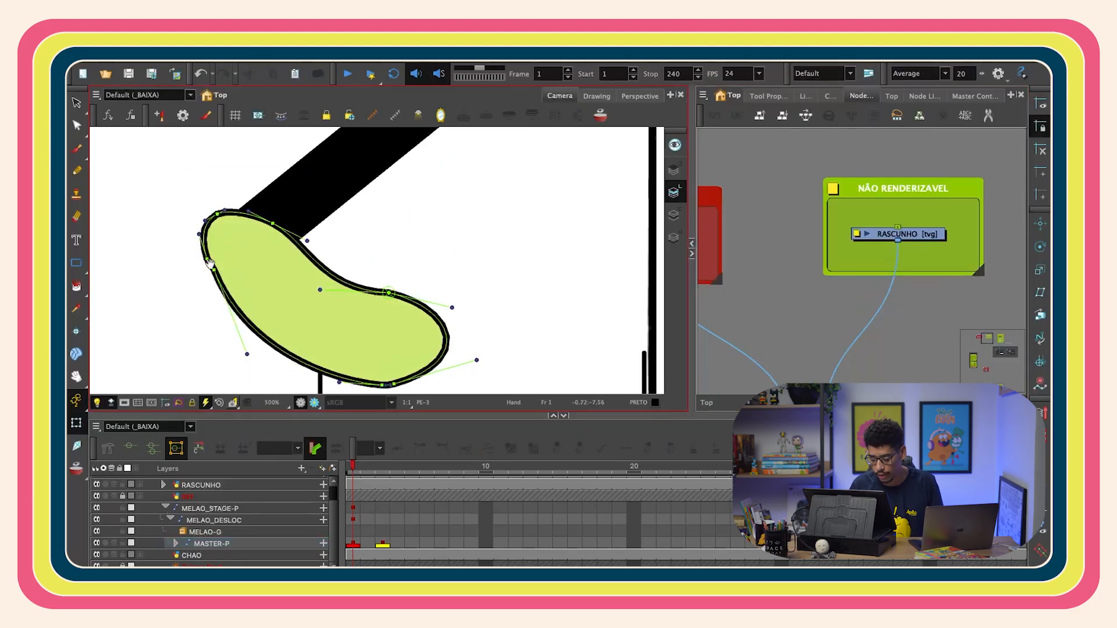
drag(260, 244, 252, 246)
drag(237, 187, 243, 188)
scroll(436, 215, down, 2)
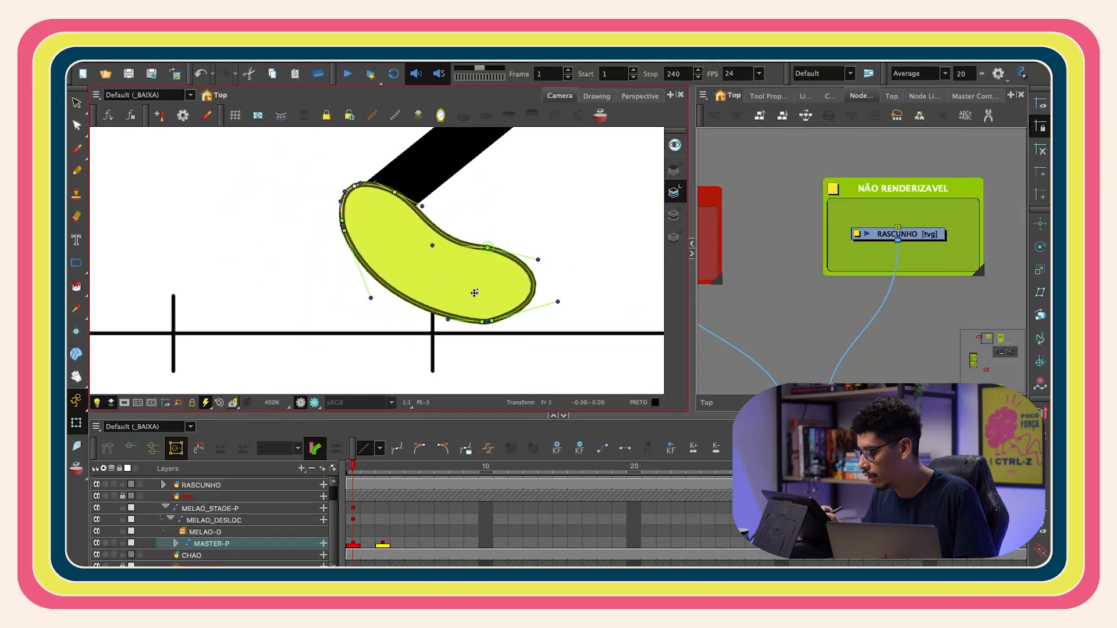
drag(481, 316, 475, 321)
scroll(435, 326, down, 2)
click(440, 317)
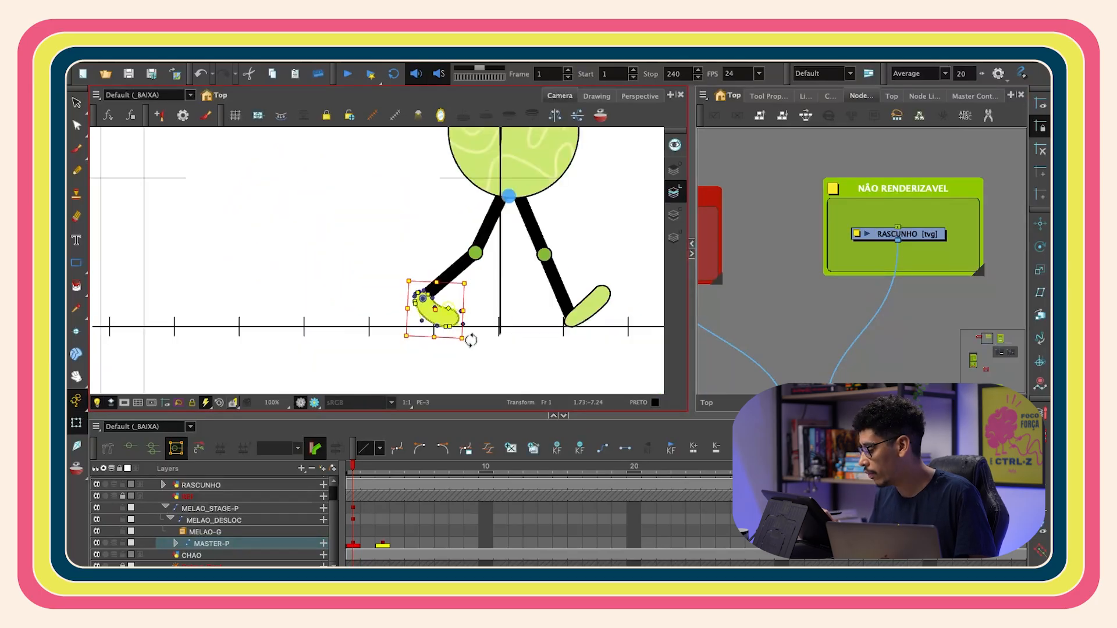
click(778, 303)
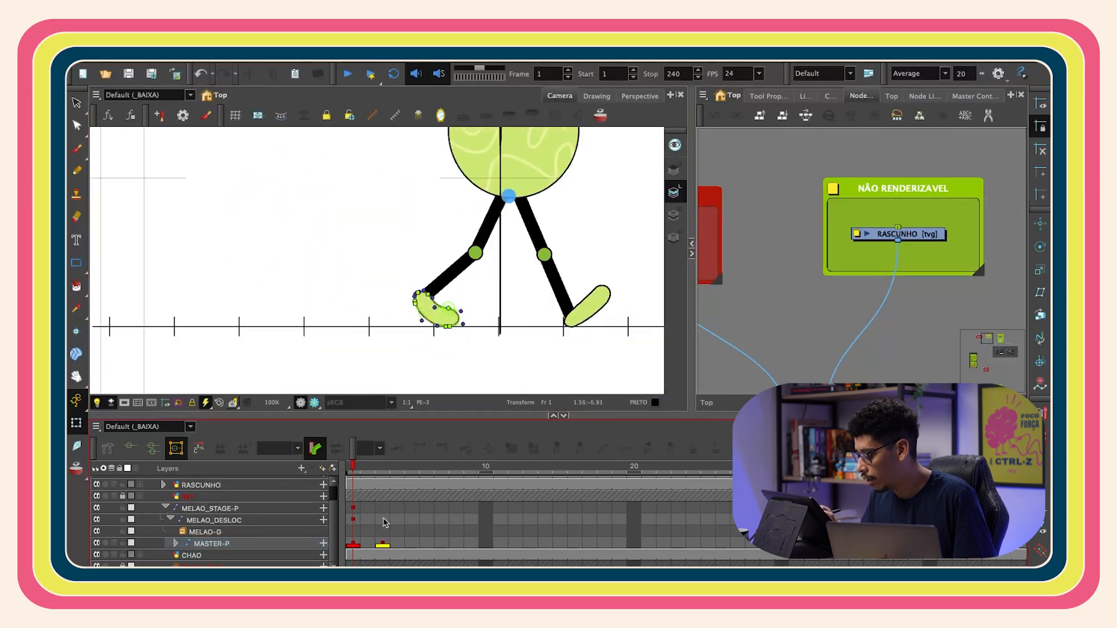
- Shift the MELAO_DESLOC layer slightly left on frame 1 to centre the character
click(354, 520)
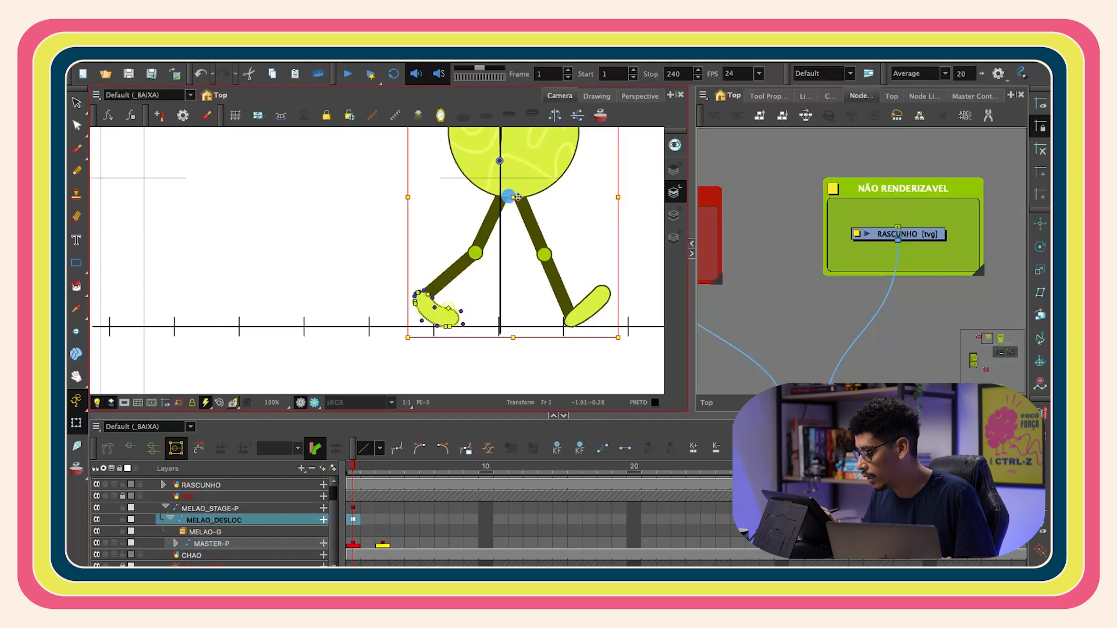
drag(517, 198, 509, 198)
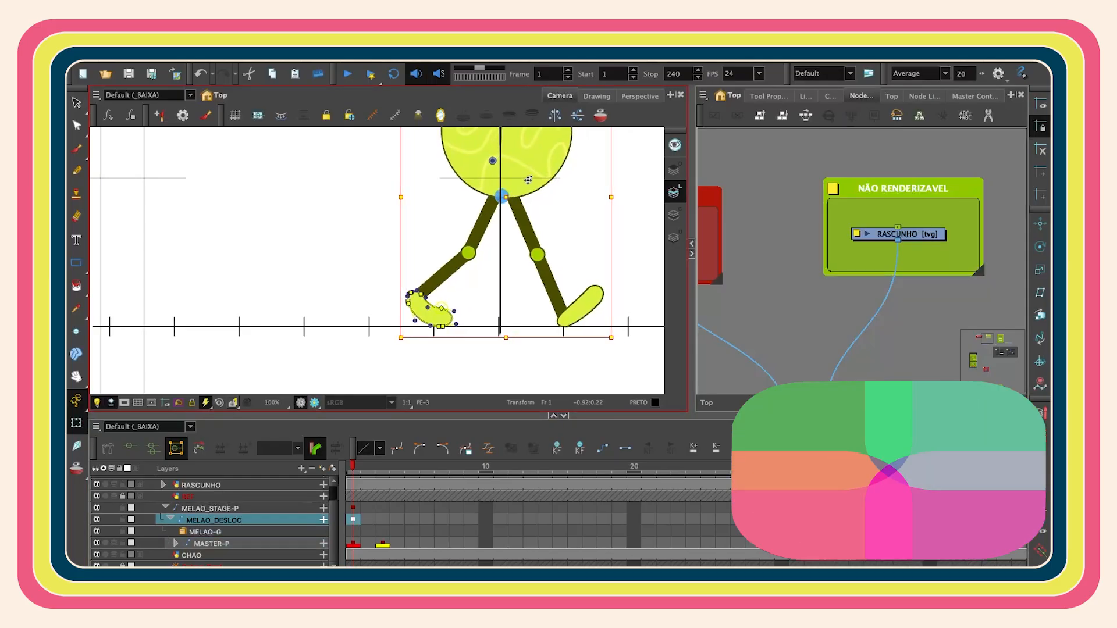
click(757, 280)
scroll(557, 256, down, 1)
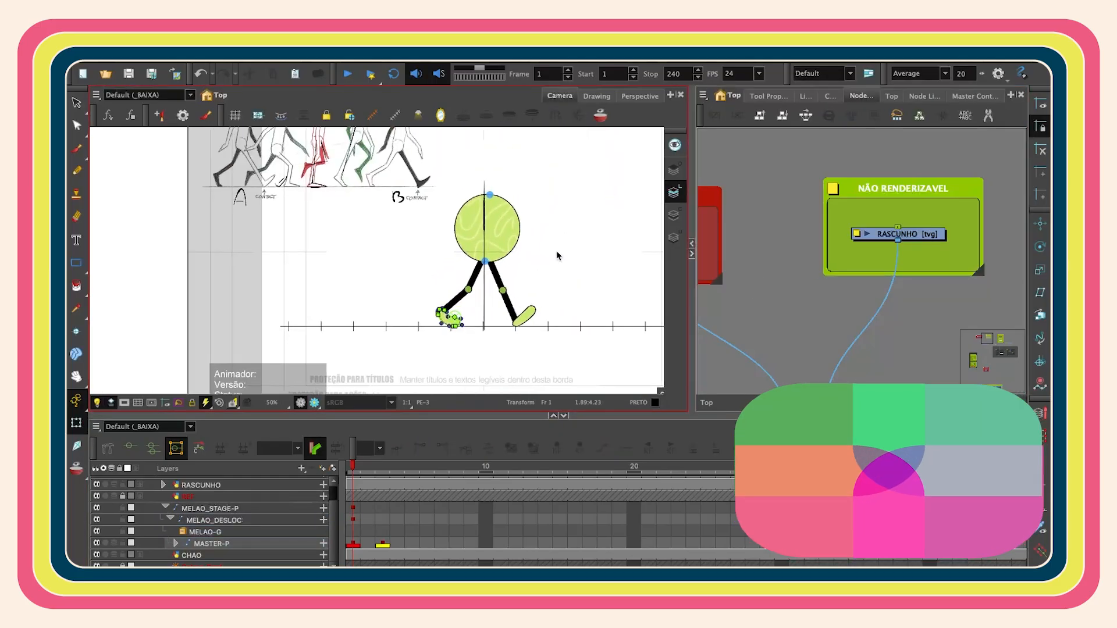
- Switch between frames 1 and 3 to compare the character's poses
drag(353, 467, 384, 467)
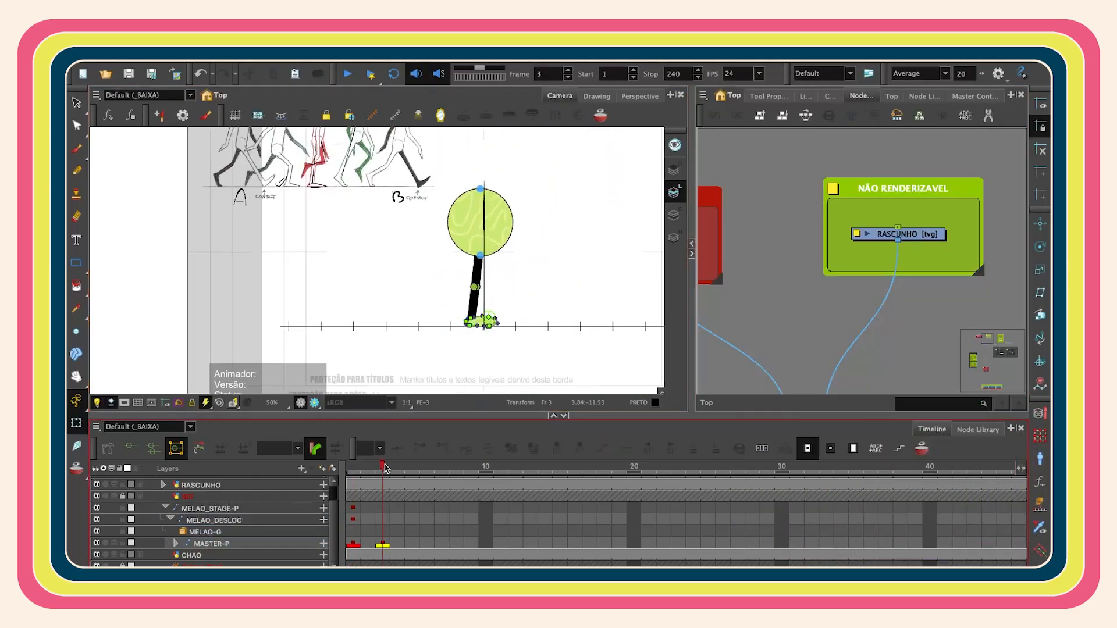
scroll(524, 324, up, 2)
click(395, 115)
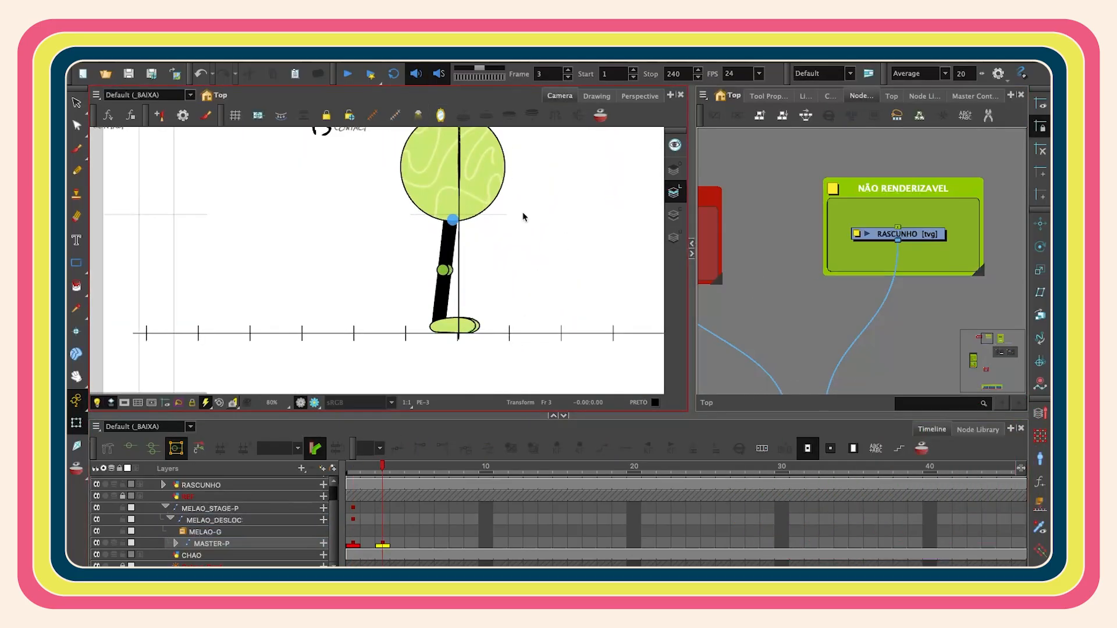
scroll(484, 360, down, 2)
click(356, 467)
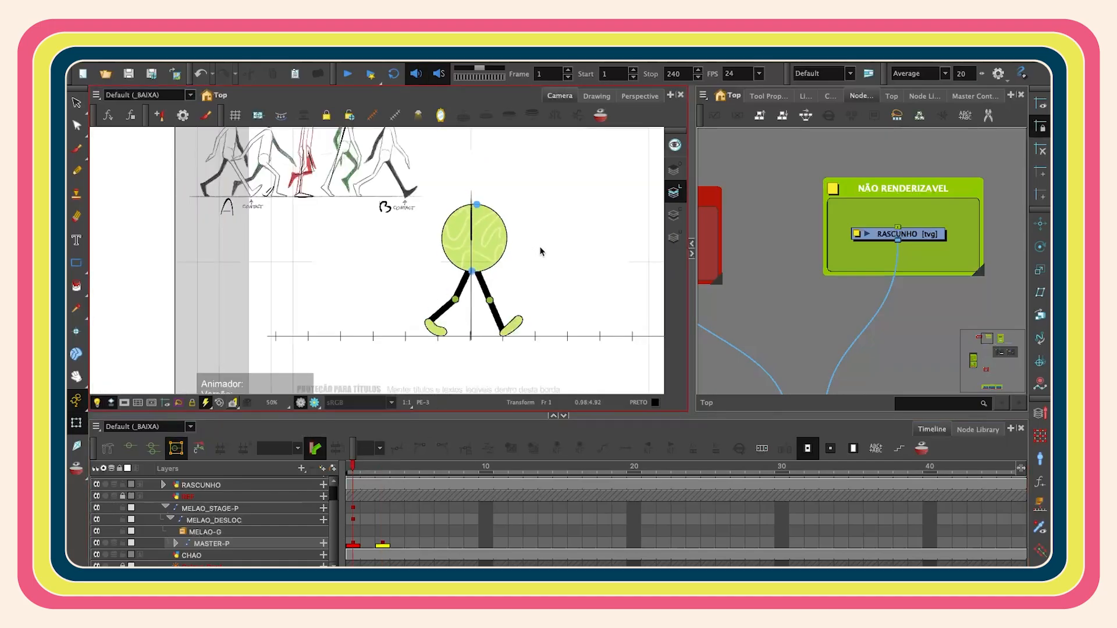
click(383, 467)
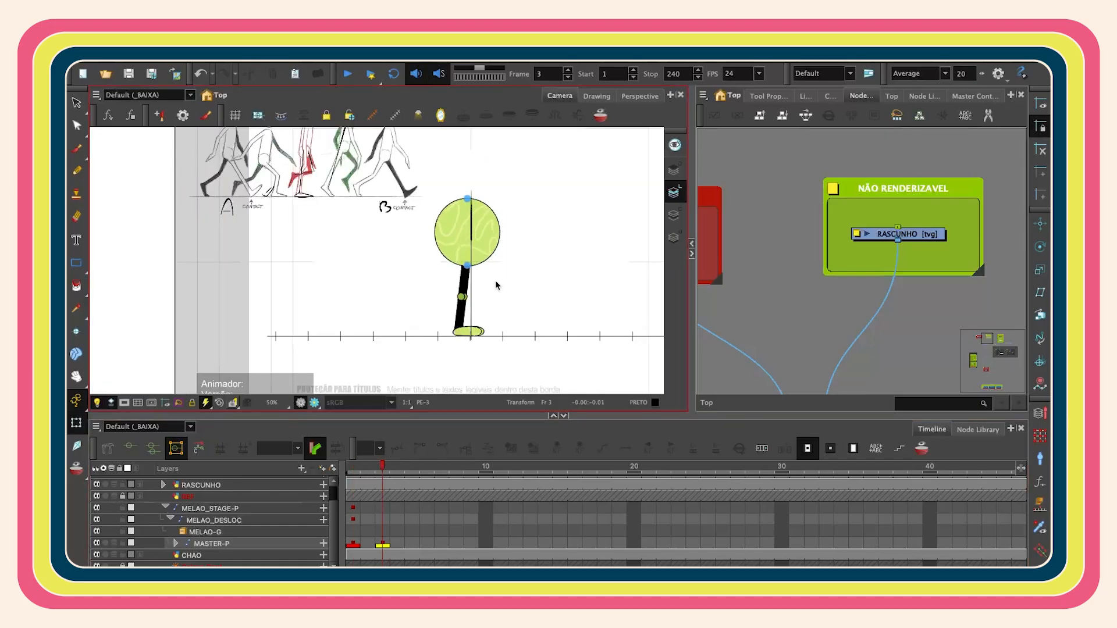
scroll(483, 311, up, 1)
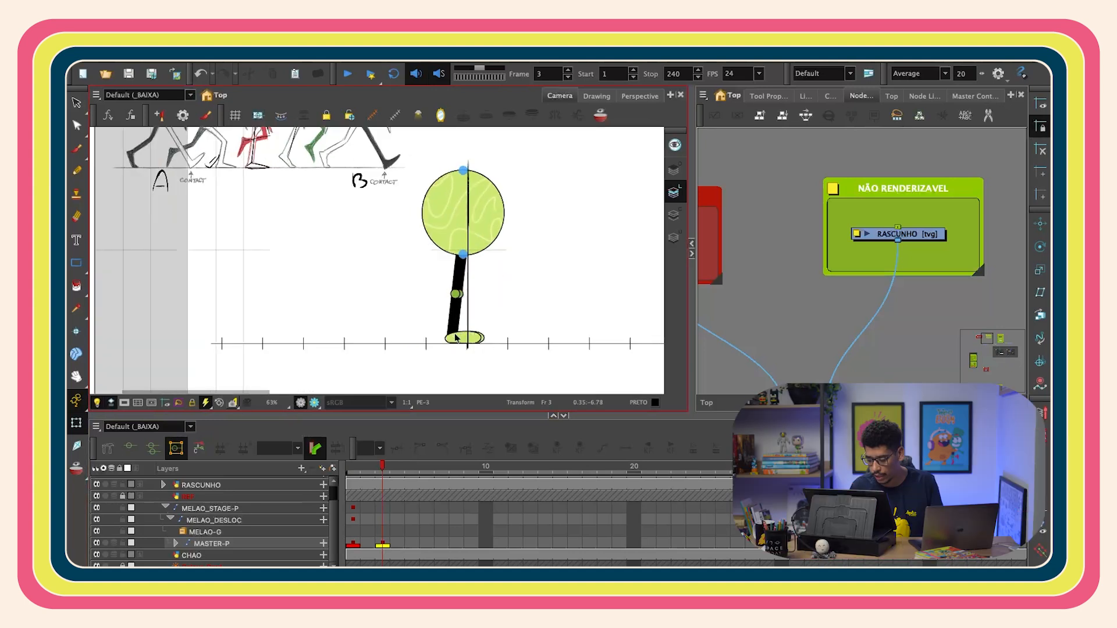
- On frame 3, rotate one leg forward and up and select its foot
click(456, 337)
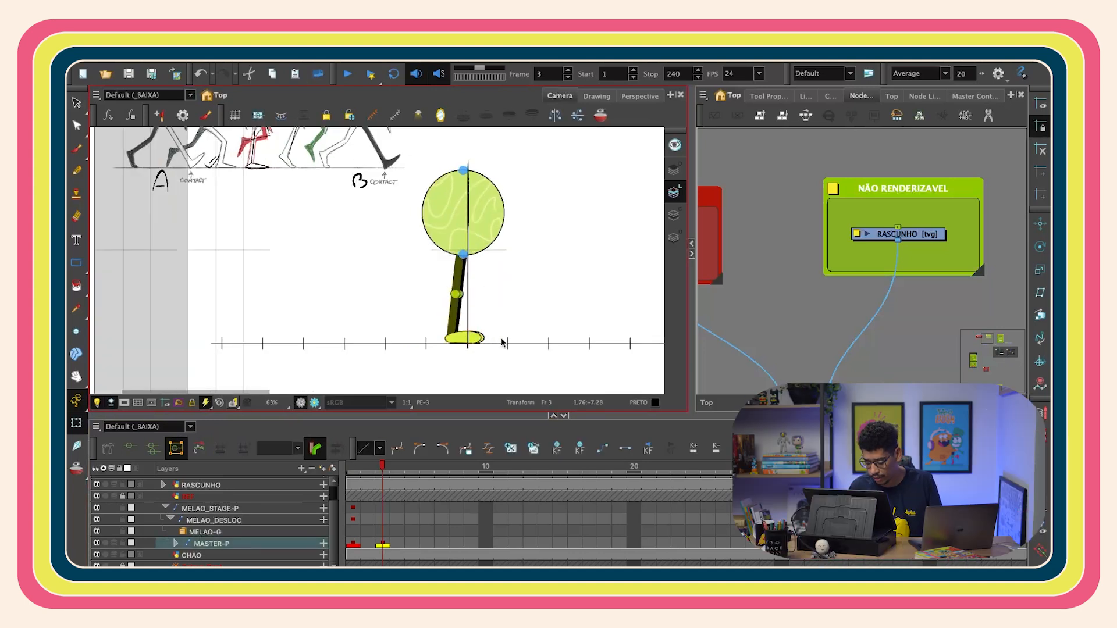
drag(492, 350, 544, 315)
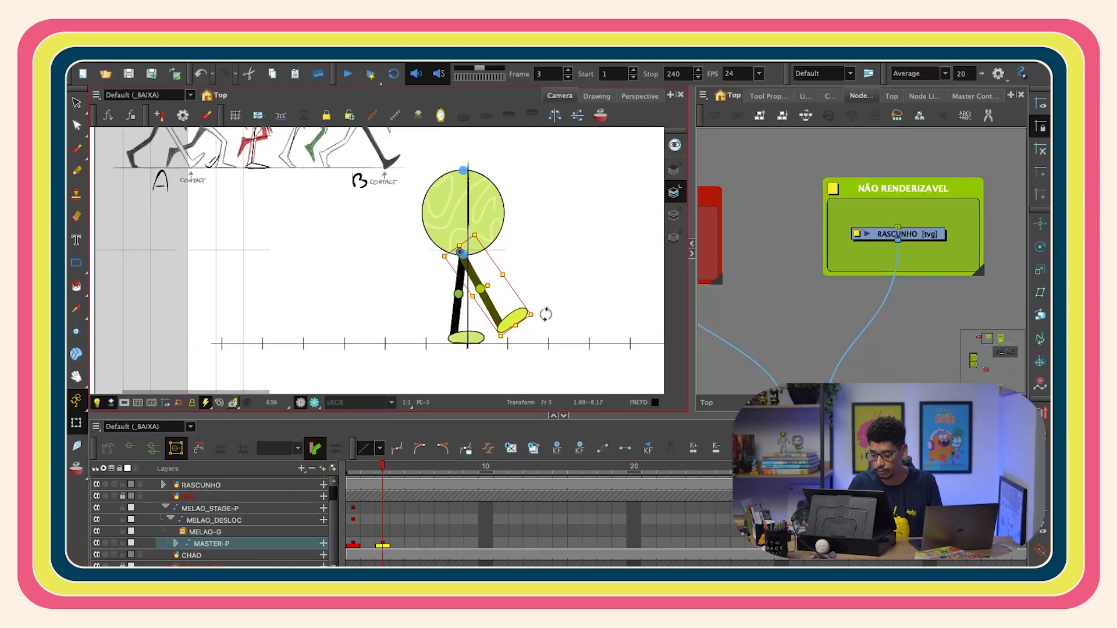
click(480, 340)
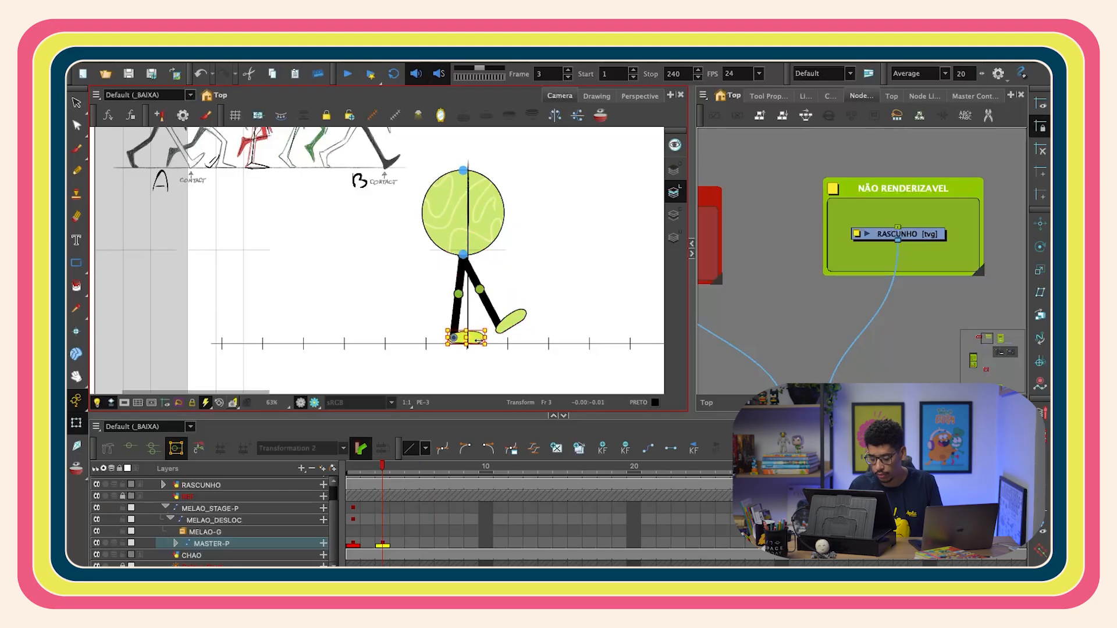
click(727, 268)
click(481, 341)
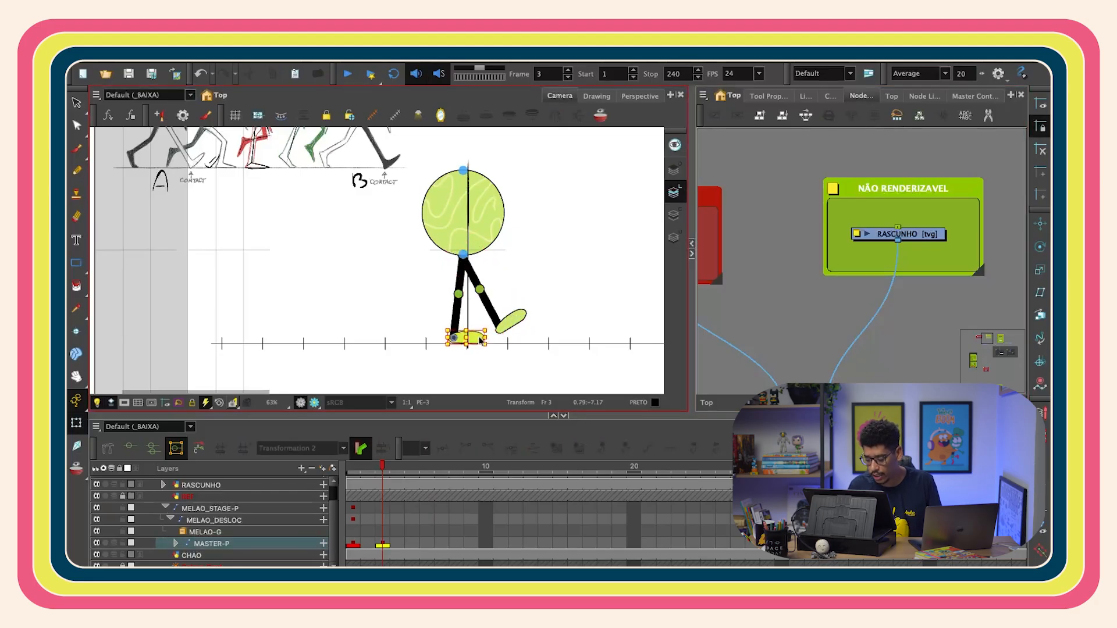
key(b)
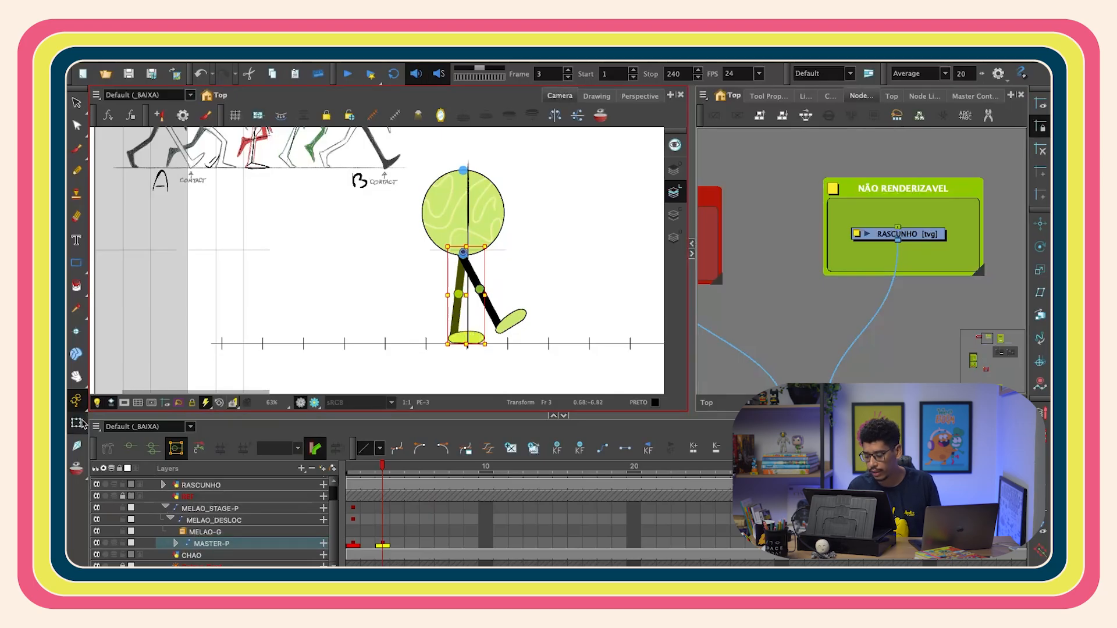
- Select the parent leg part and rotate it back to spread the stride on frame 3
key(shift+b)
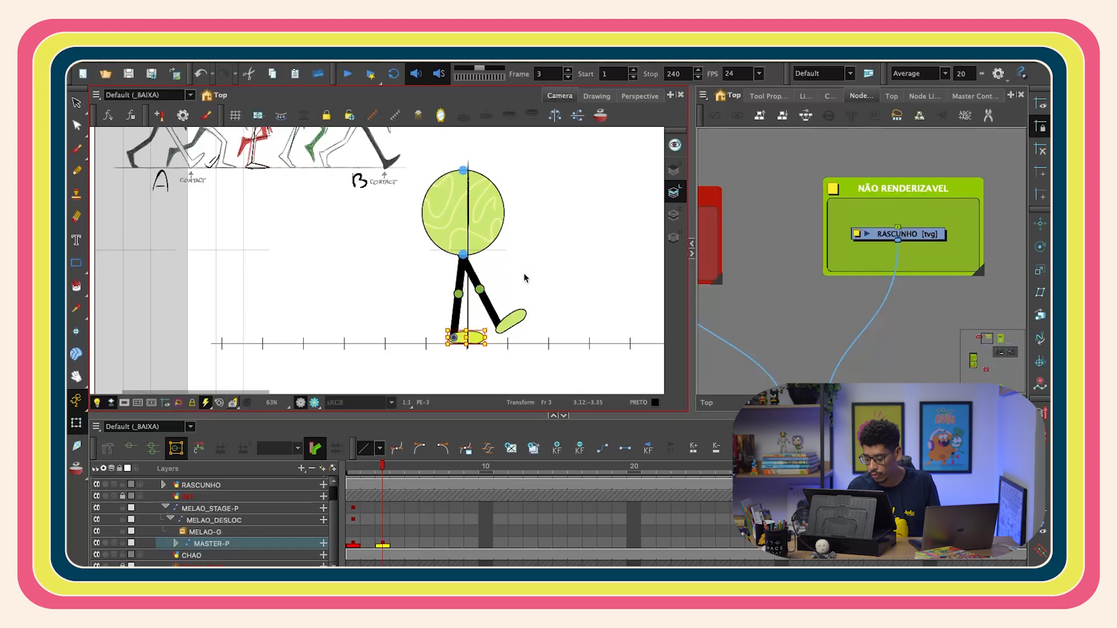
key(b)
key(b)
key(b)
drag(496, 350, 441, 352)
scroll(521, 291, up, 2)
click(476, 293)
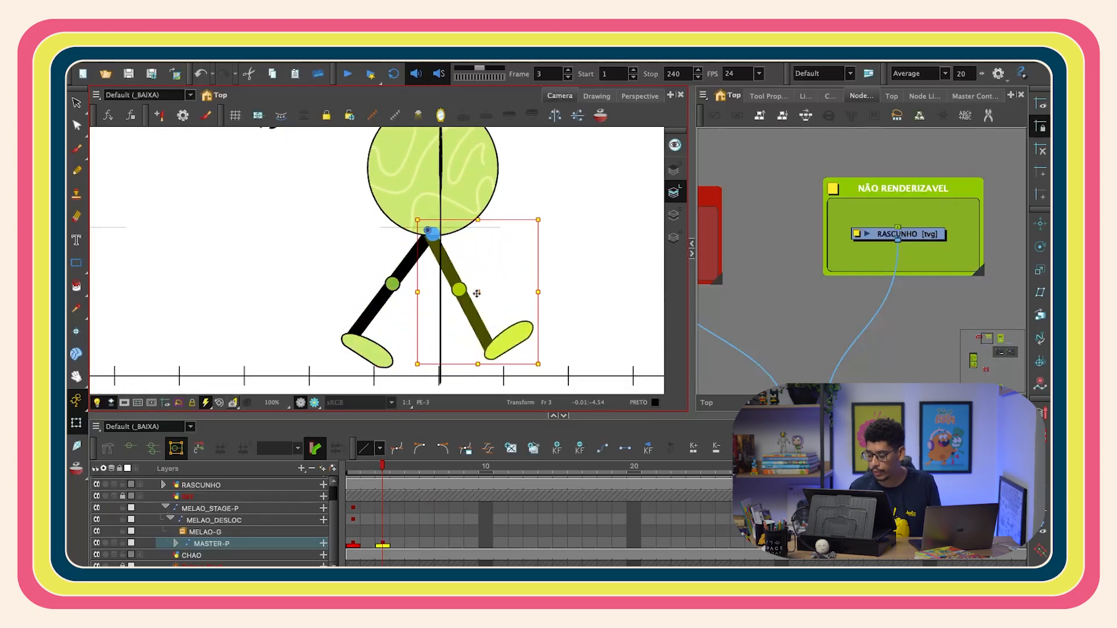
- Nudge the front leg and the back thigh into place on frame 3, then select the MASTER-P keyframe
key(Left)
key(Left)
key(Left)
key(Left)
click(381, 343)
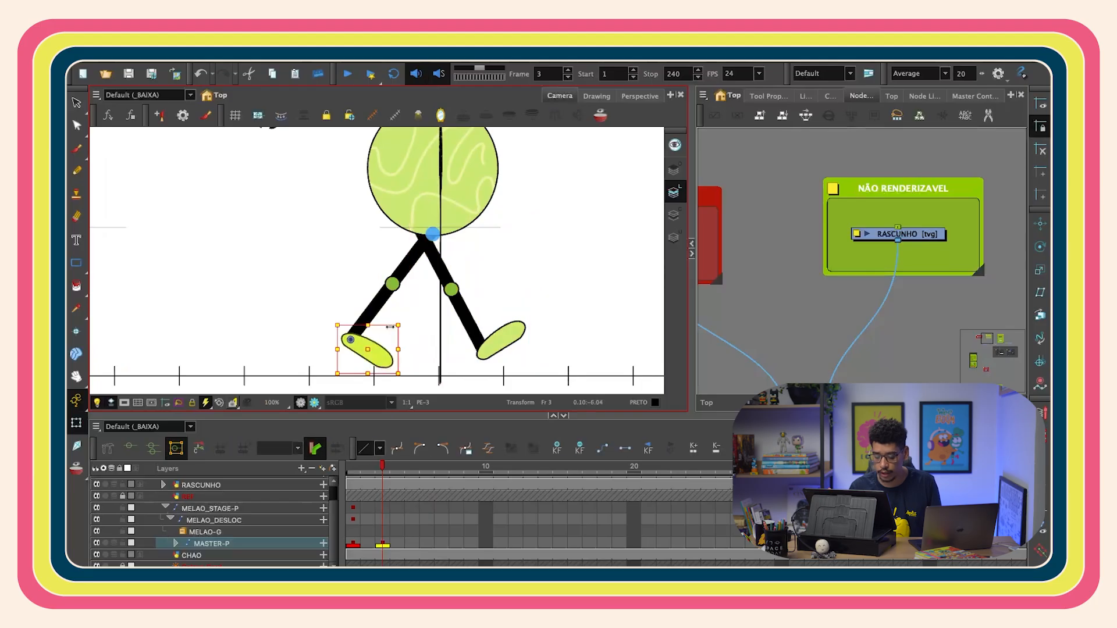
key(b)
key(b)
key(b)
key(Right)
key(Right)
key(Right)
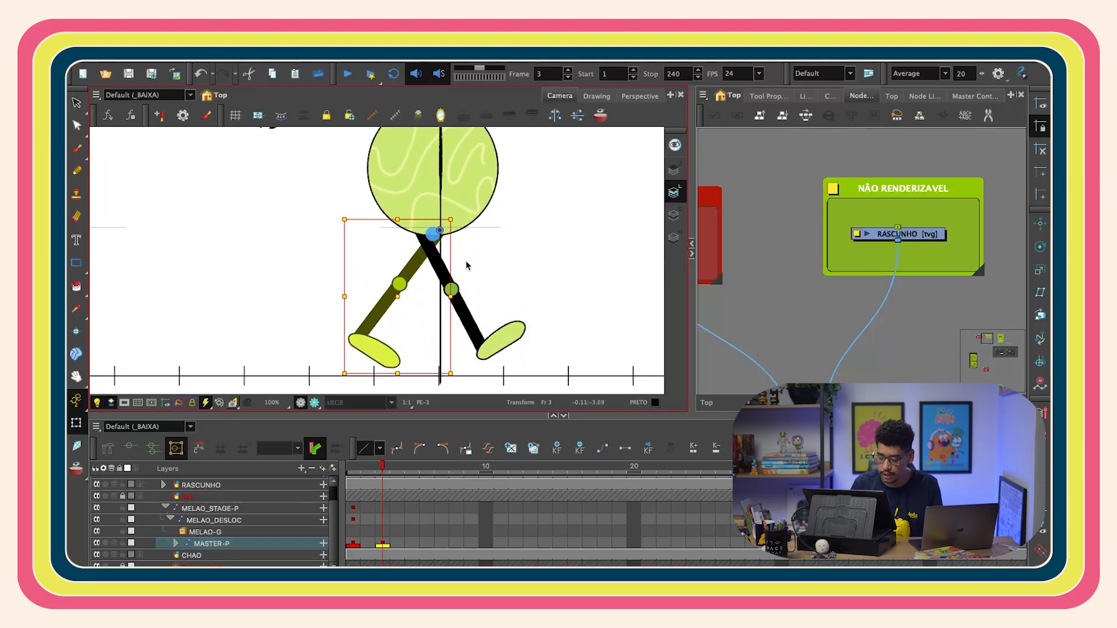
click(384, 543)
scroll(469, 254, down, 2)
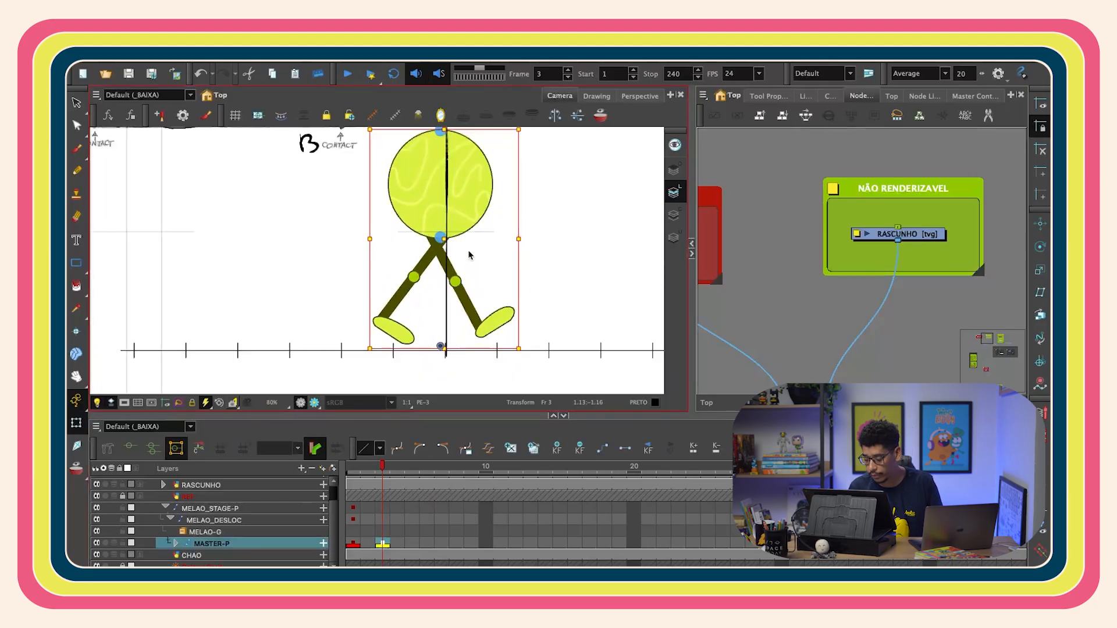
- Lower the whole character onto the ground line and tilt it slightly on frame 3
key(space)
drag(469, 248, 457, 236)
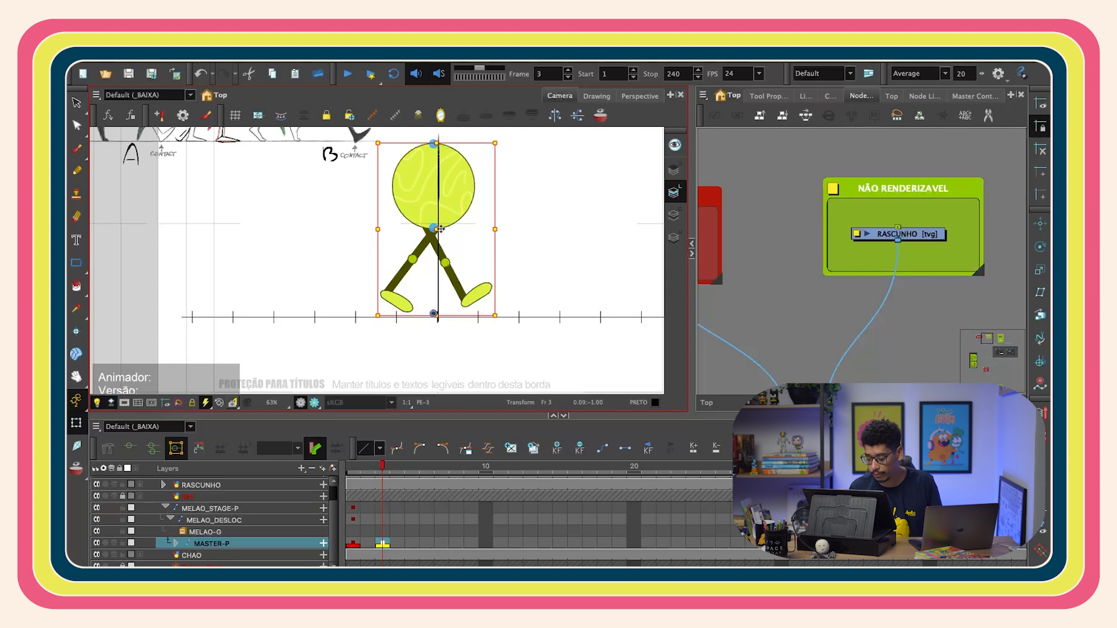
drag(439, 232, 440, 241)
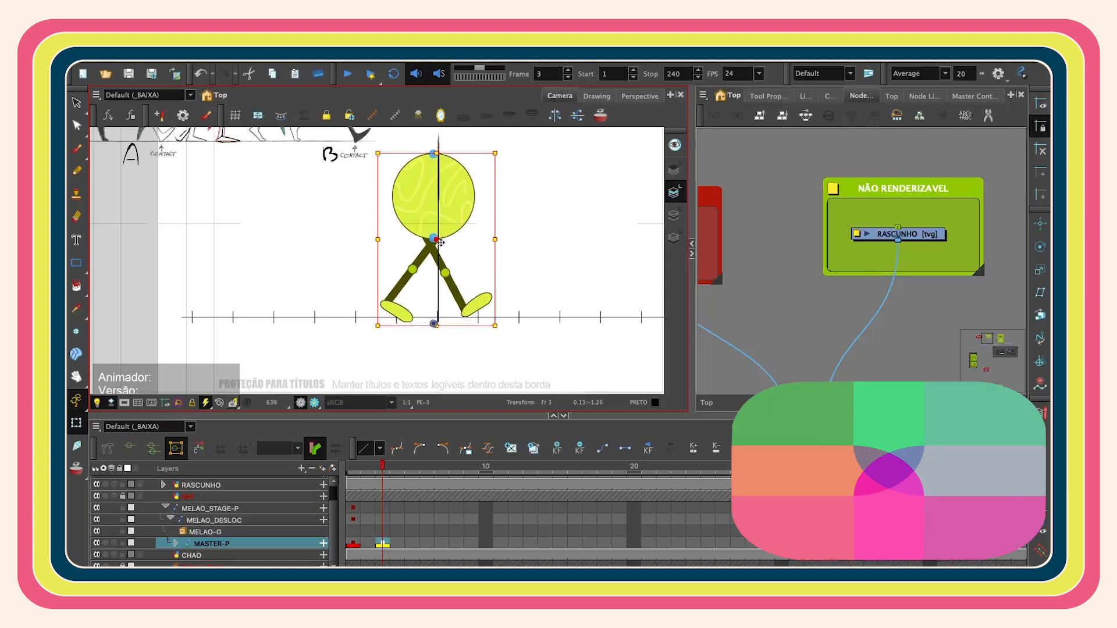
drag(438, 238, 448, 238)
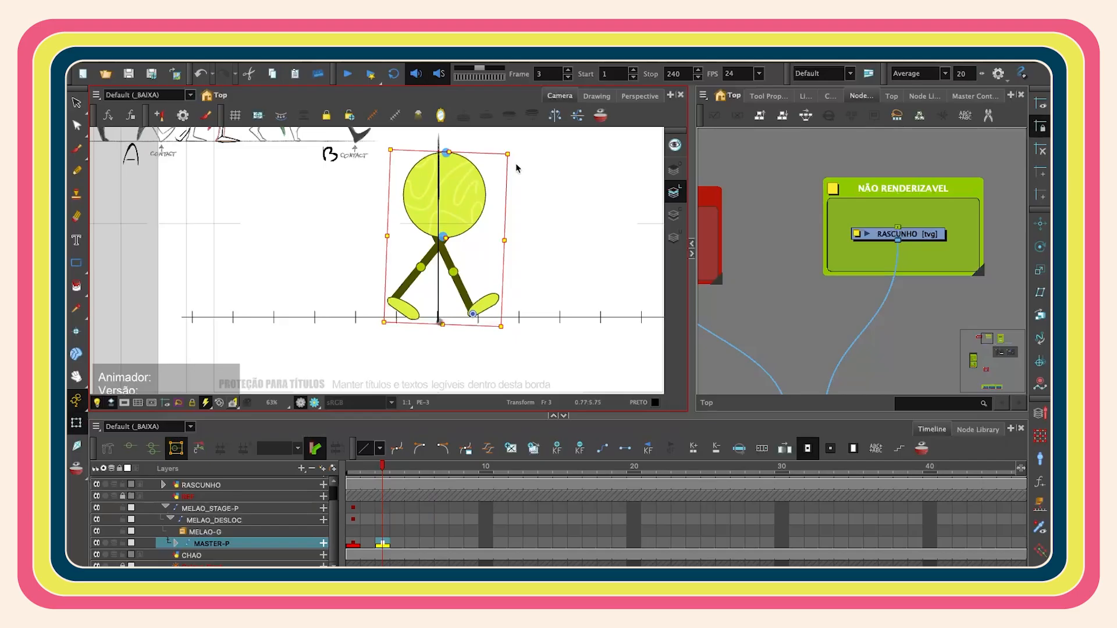
- Rotate the back thigh further back to widen the stride on frame 3
scroll(506, 297, up, 2)
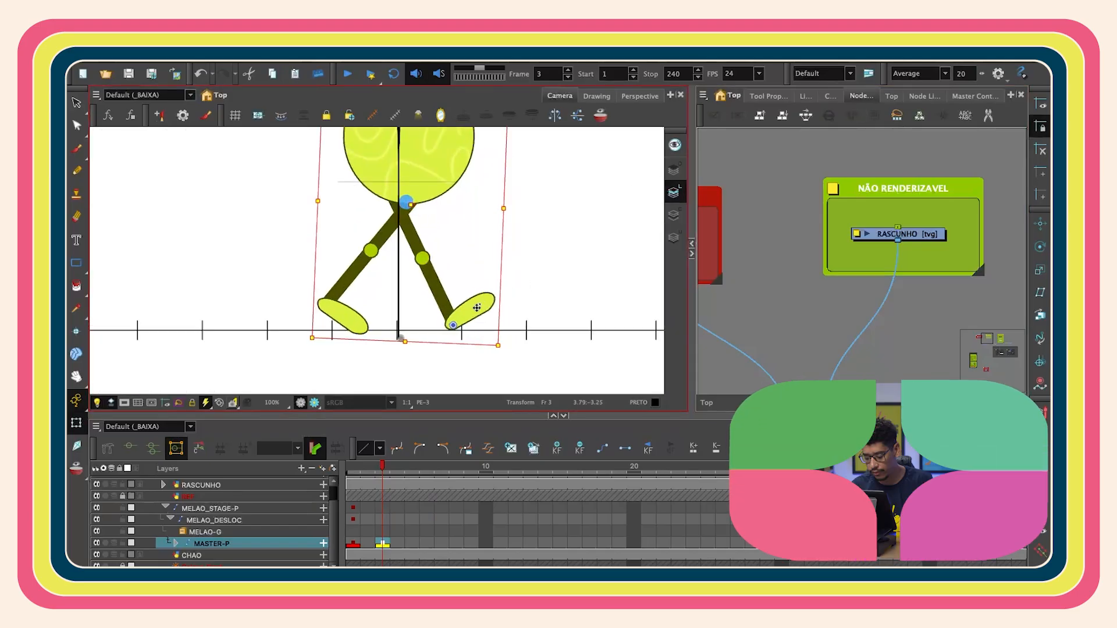
scroll(476, 308, up, 3)
click(219, 320)
scroll(311, 315, down, 3)
key(b)
key(b)
drag(299, 344, 274, 357)
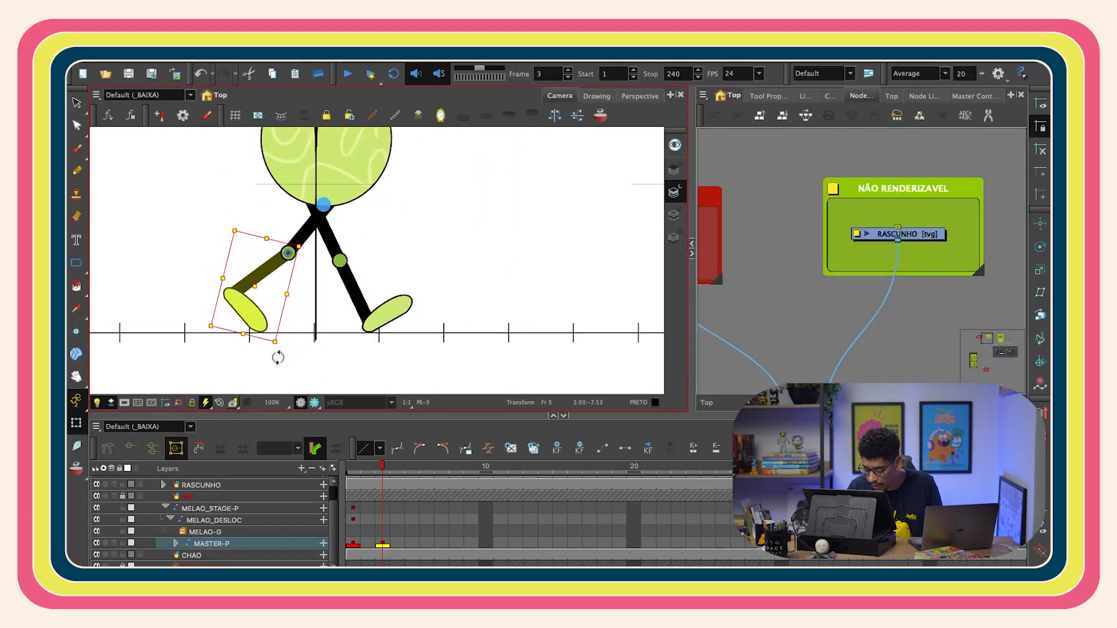
- Scrub between frames 2 and 3 and zoom out to compare the pose with the reference sketch
click(362, 477)
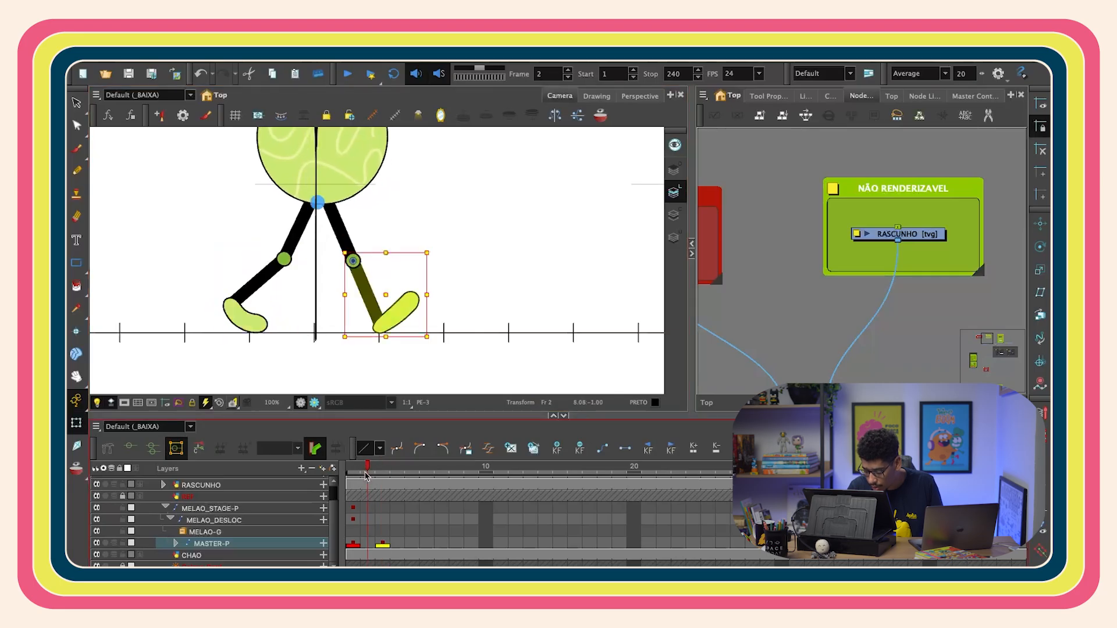
drag(362, 477, 381, 474)
click(382, 535)
drag(384, 172, 394, 174)
click(763, 216)
key(1)
key(1)
drag(471, 259, 524, 304)
click(363, 471)
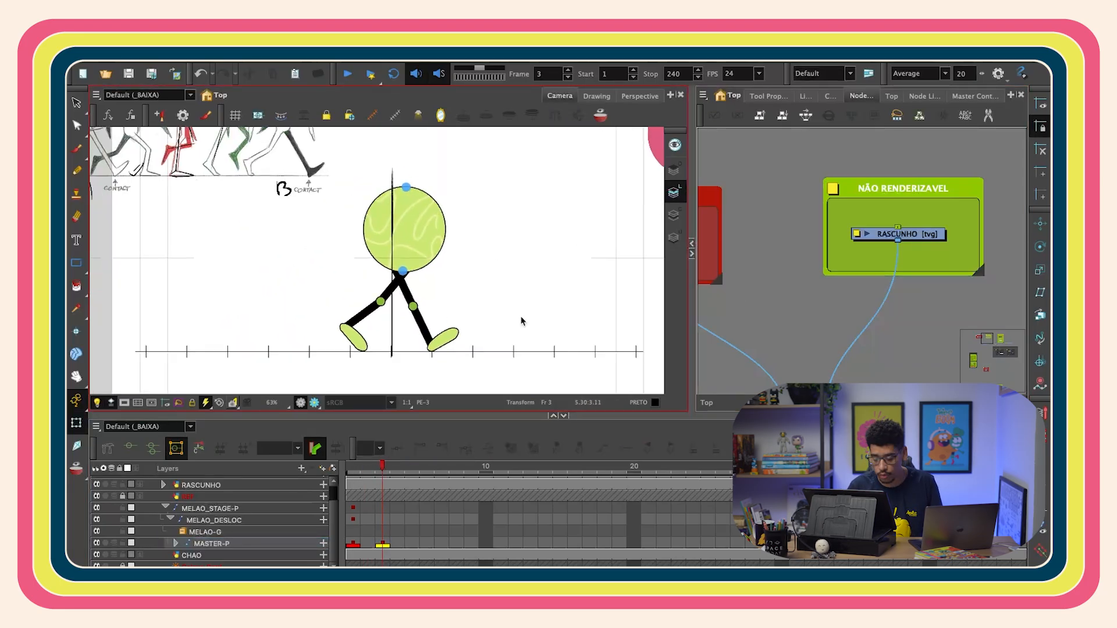
mouse_move(363, 471)
mouse_down()
mouse_move(352, 472)
mouse_move(380, 477)
mouse_move(353, 483)
mouse_move(389, 469)
mouse_move(353, 471)
mouse_move(381, 474)
mouse_up()
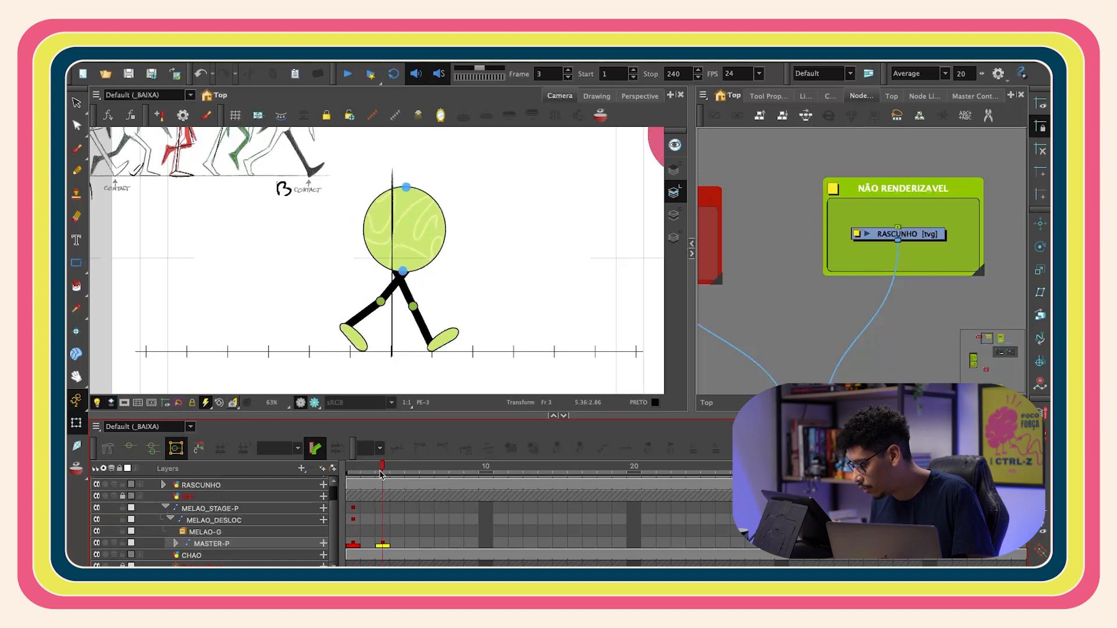
- Select the MASTER-P keyframe on frame 3 and nudge the whole character slightly left against the onion skin
click(383, 543)
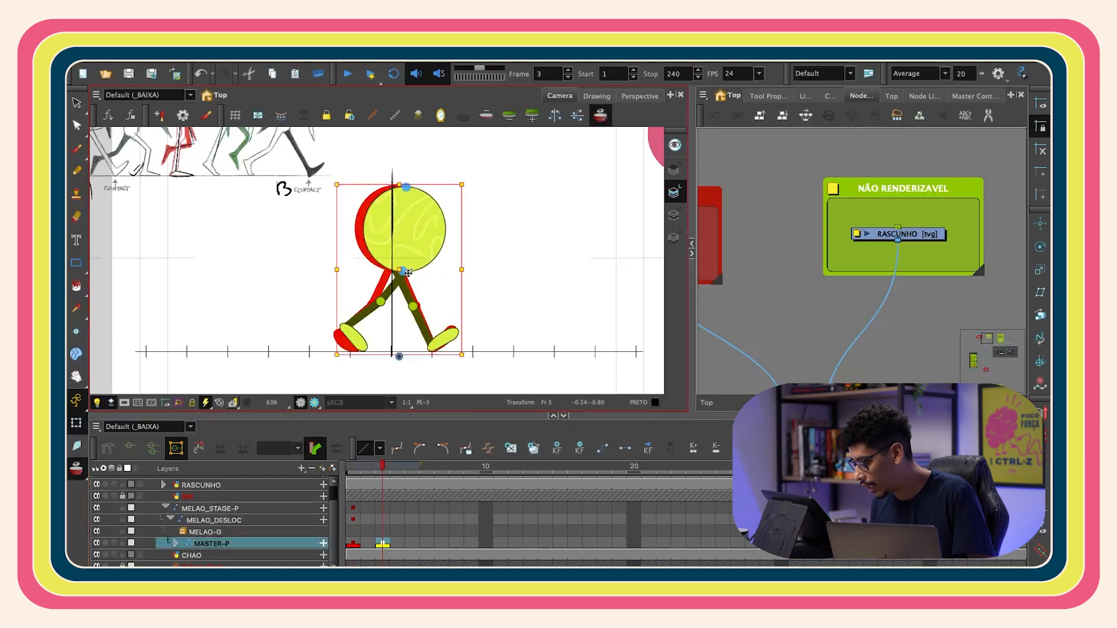
key(Left)
key(Left)
key(Left)
key(Left)
key(Left)
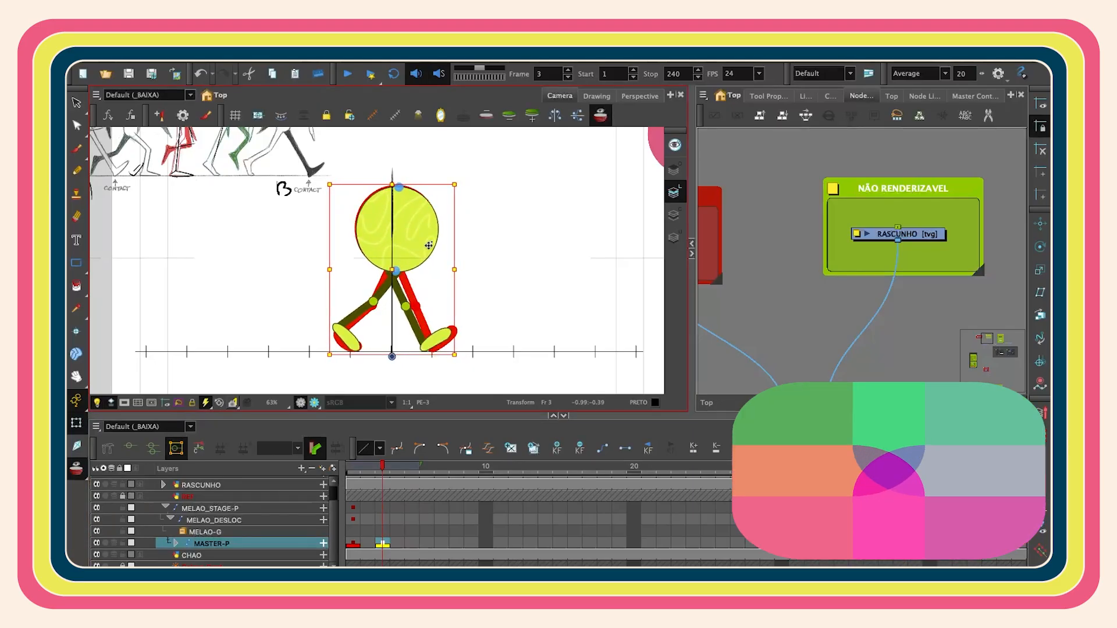
key(Left)
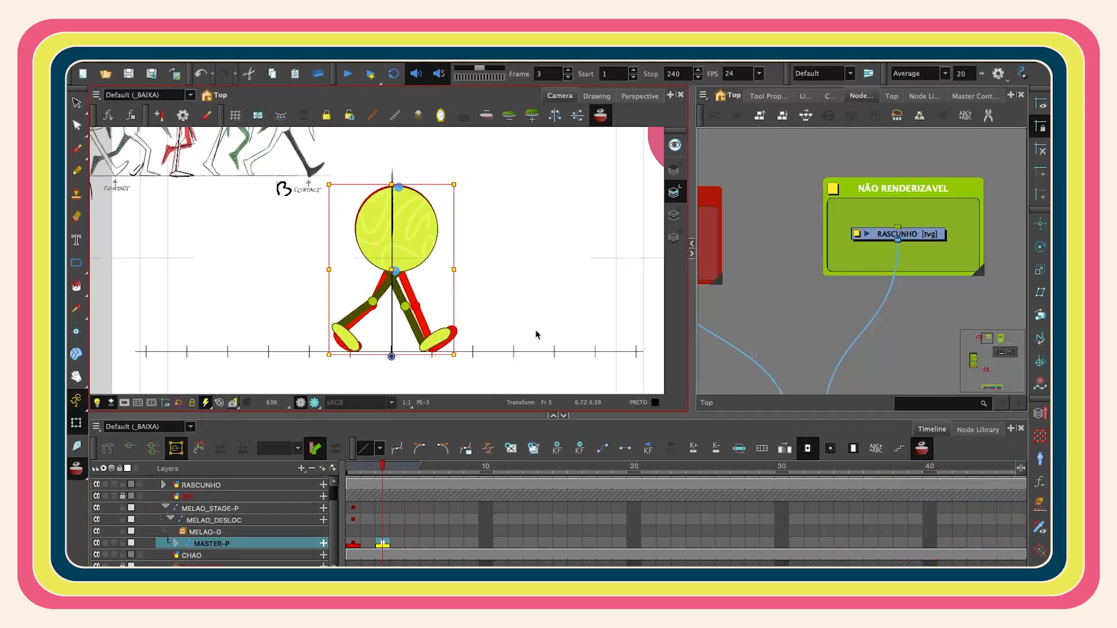
key(alt+o)
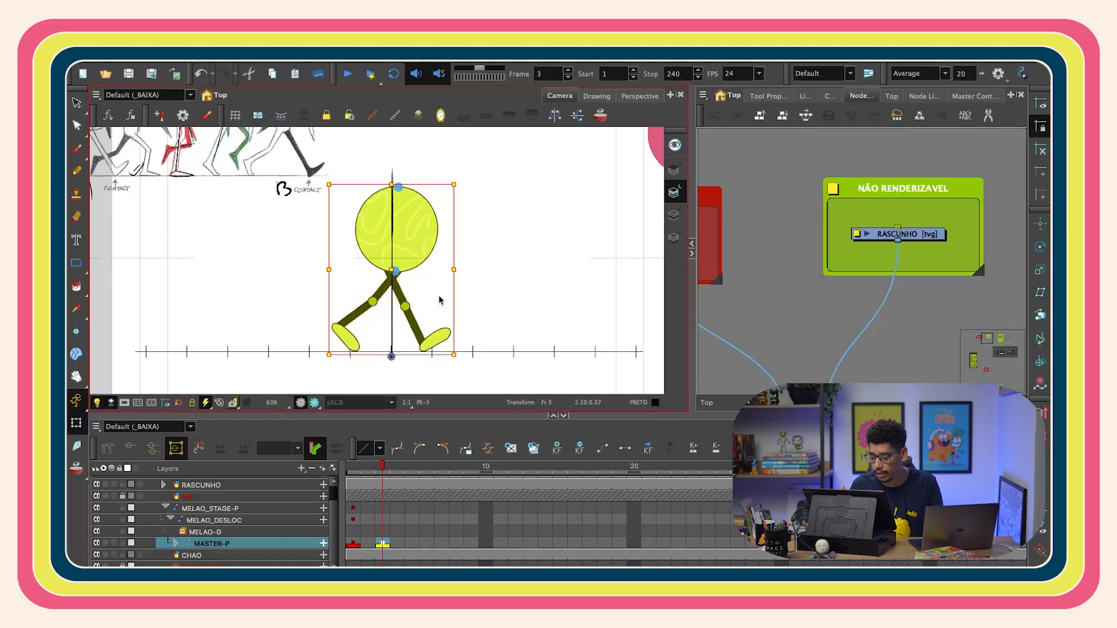
- Adjust the back thigh's rotation slightly on frame 3
mouse_move(381, 471)
mouse_down()
mouse_move(354, 470)
mouse_move(383, 470)
mouse_up()
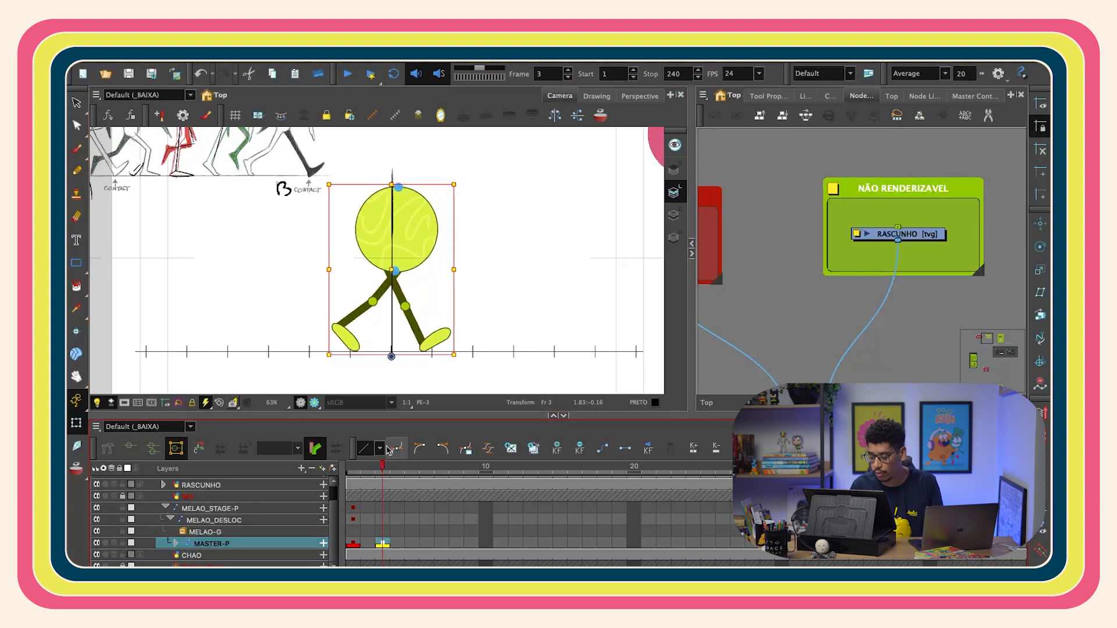
scroll(552, 363, up, 4)
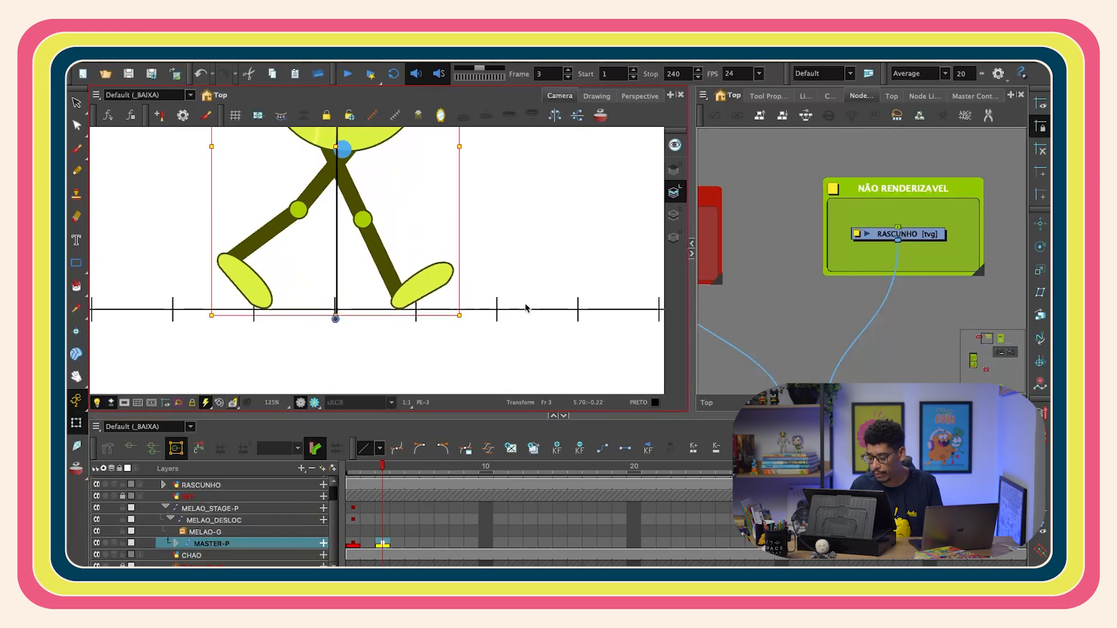
click(410, 296)
click(471, 309)
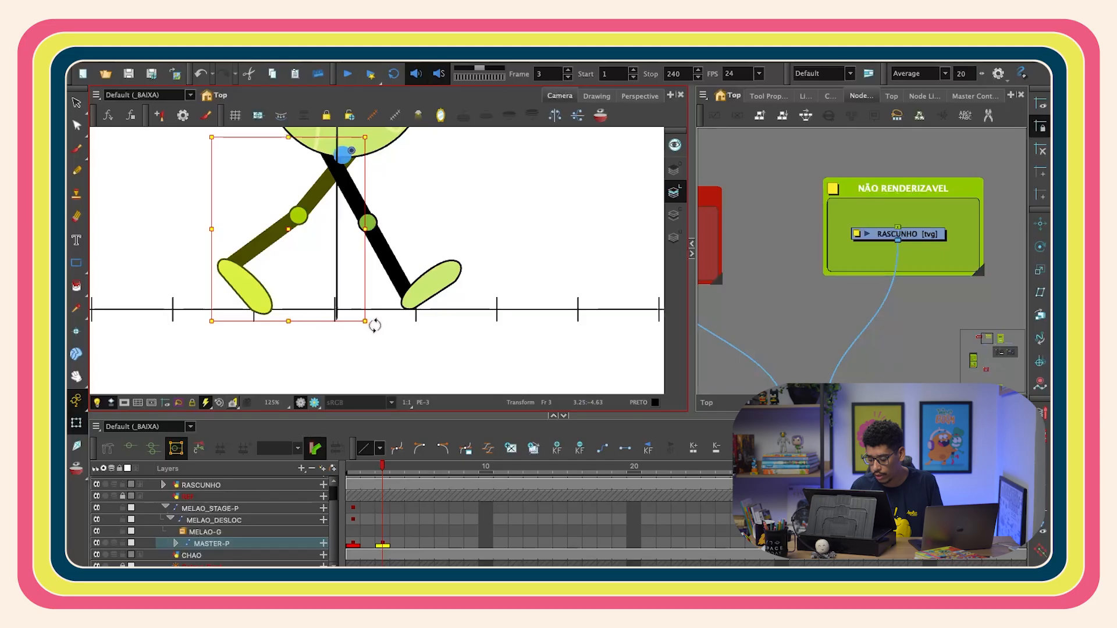
drag(374, 326, 364, 326)
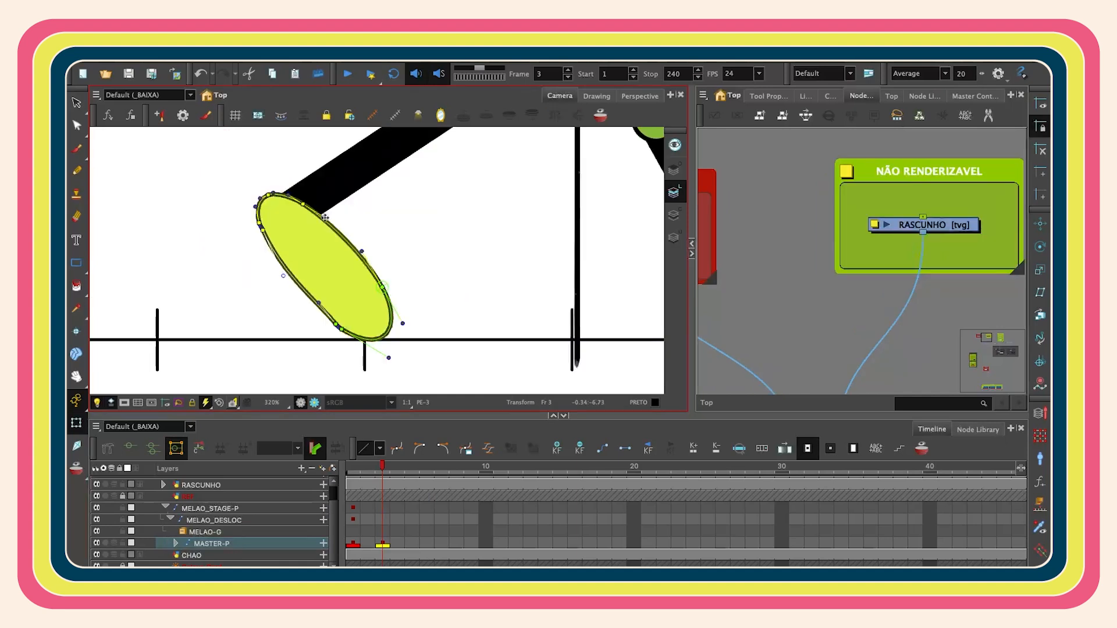
- Bend the back foot into a flexed shape by moving its contour points on frame 3
click(336, 324)
shift+click(342, 330)
shift+click(382, 287)
drag(413, 242, 382, 183)
click(483, 259)
key(2)
drag(383, 307, 372, 324)
drag(393, 235, 382, 255)
drag(393, 308, 392, 320)
drag(336, 332, 348, 313)
drag(271, 285, 262, 282)
drag(314, 227, 310, 221)
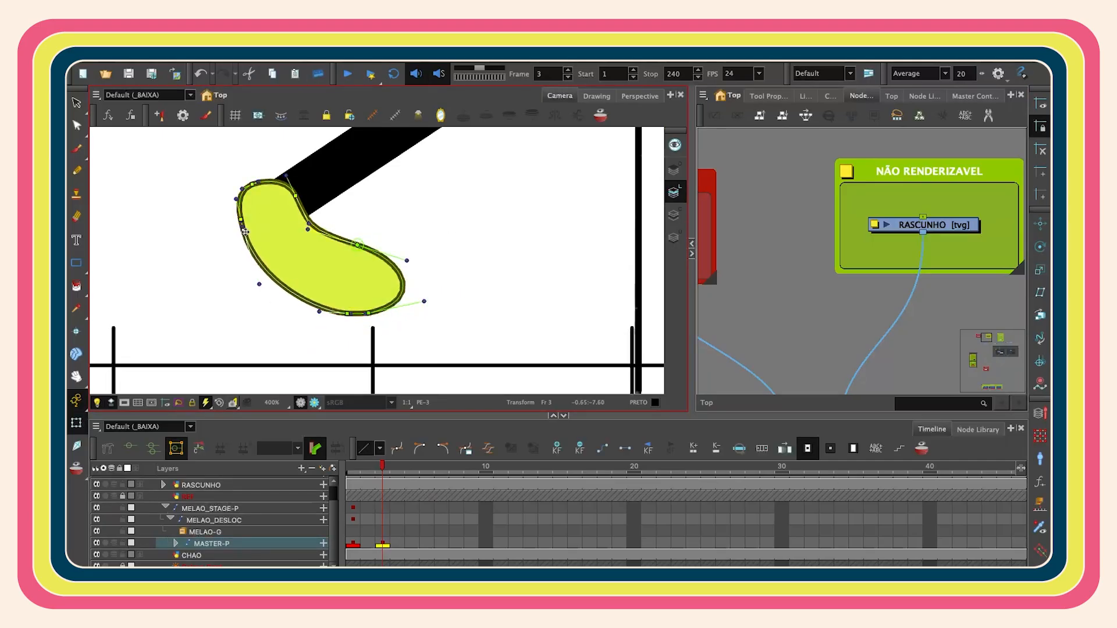
key(2)
drag(242, 179, 250, 172)
drag(227, 275, 225, 270)
key(1)
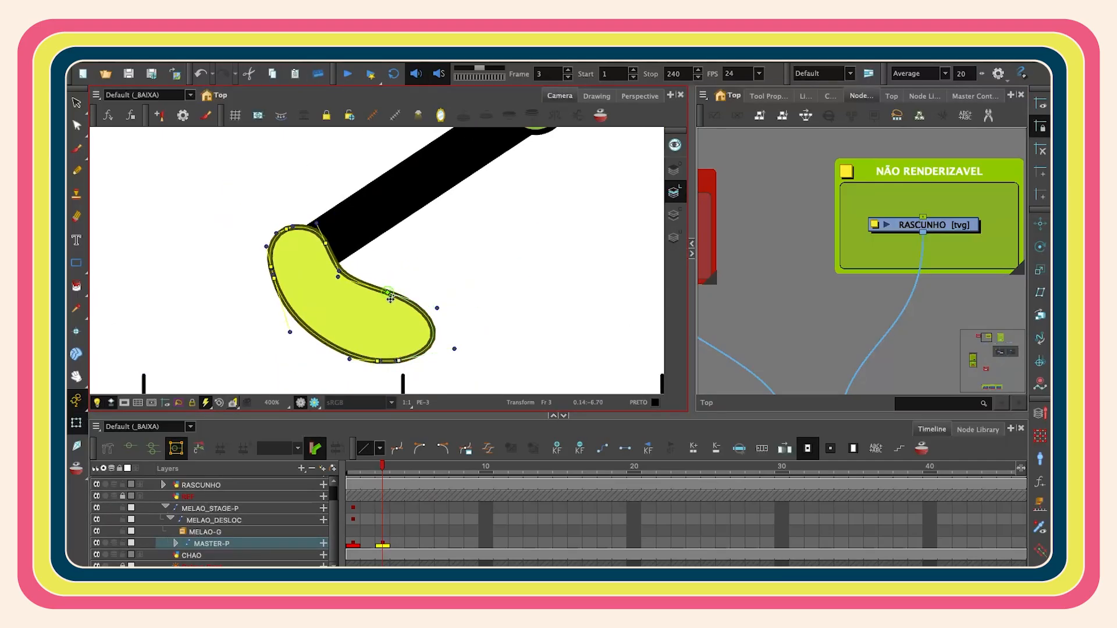
key(1)
key(1)
key(1)
key(1)
- Rotate the back foot into place on frame 3
drag(534, 262, 449, 297)
key(b)
key(b)
key(b)
drag(535, 341, 561, 334)
key(2)
key(2)
- Refine the back foot's deformation points to shape its bend
click(406, 317)
key(2)
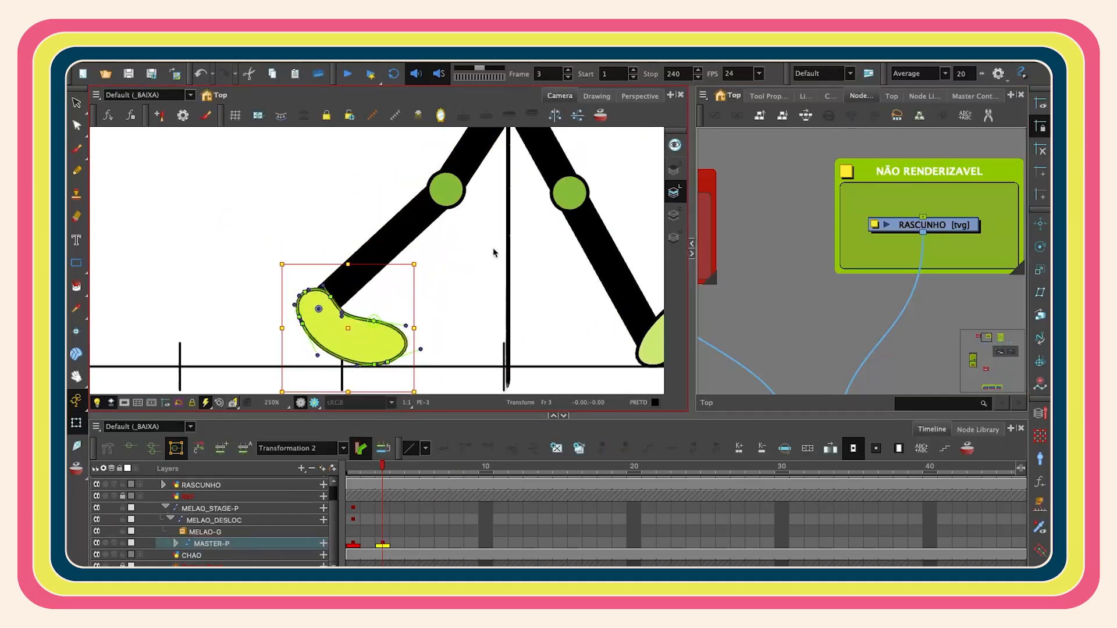
key(2)
key(2)
key(2)
drag(577, 371, 568, 250)
click(567, 249)
drag(298, 251, 317, 256)
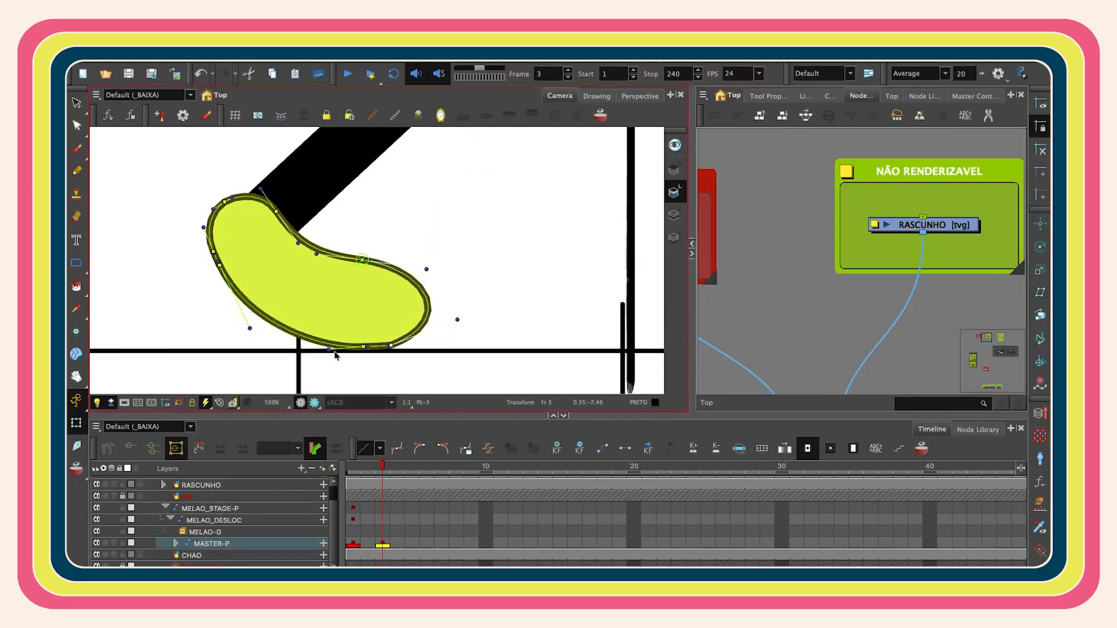
drag(336, 355, 362, 349)
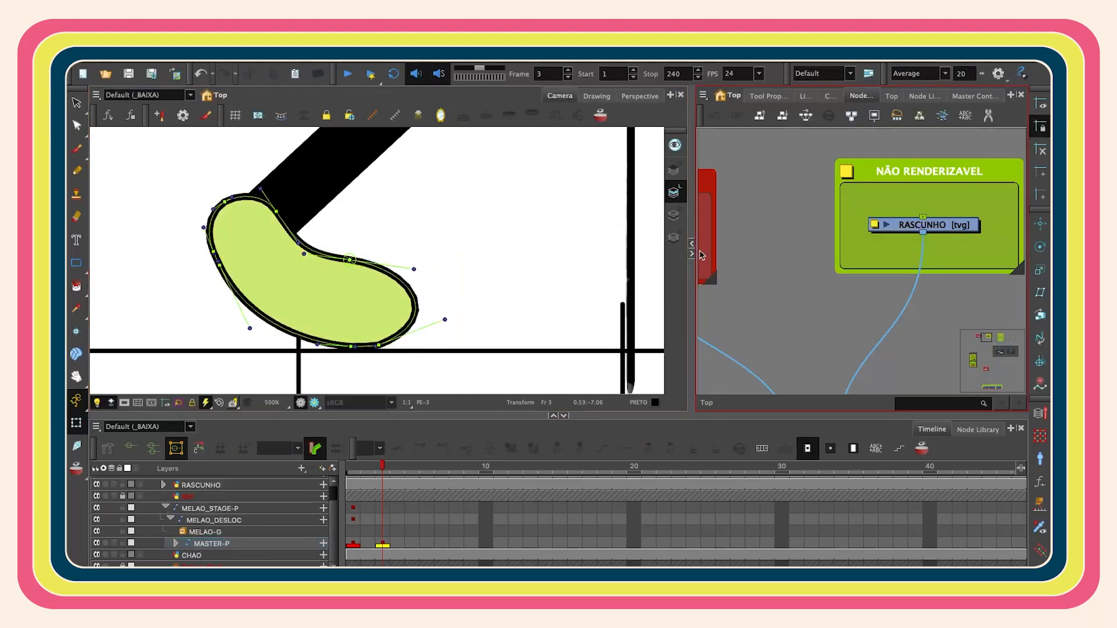
key(1)
key(1)
key(1)
key(1)
key(1)
key(1)
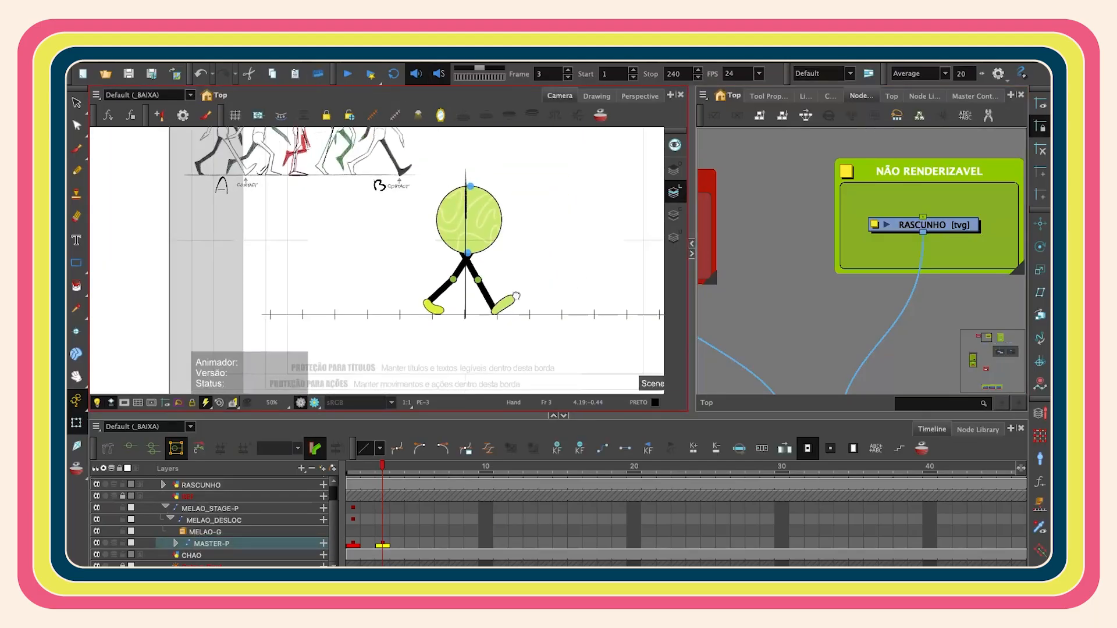
- Step back and forth through frames 1 to 3 to review the motion
key(comma)
key(period)
key(period)
key(comma)
key(comma)
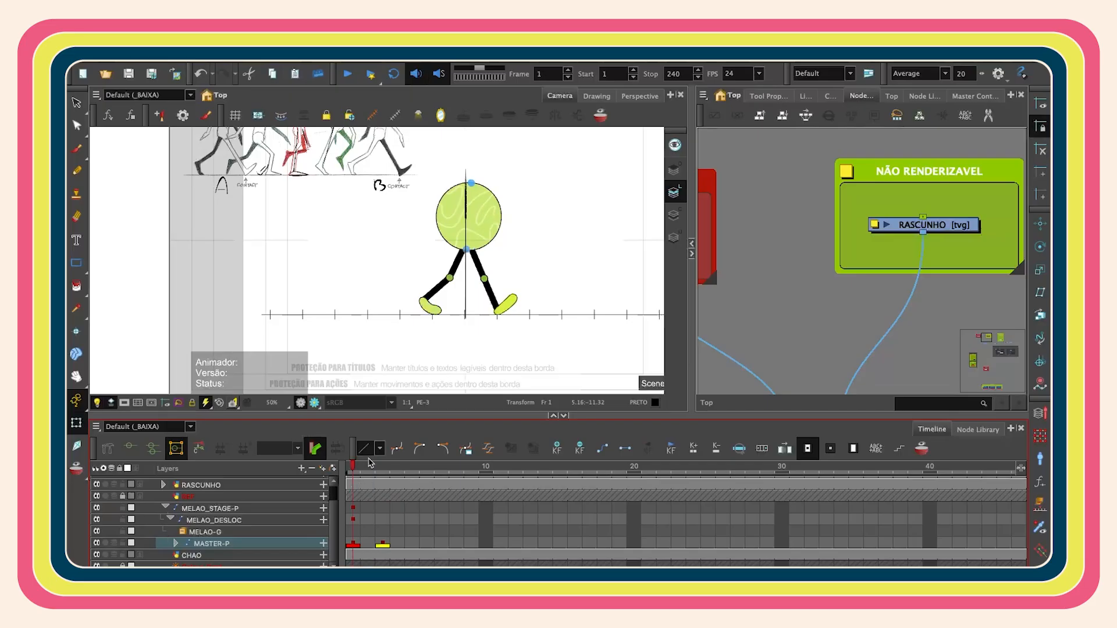
click(379, 543)
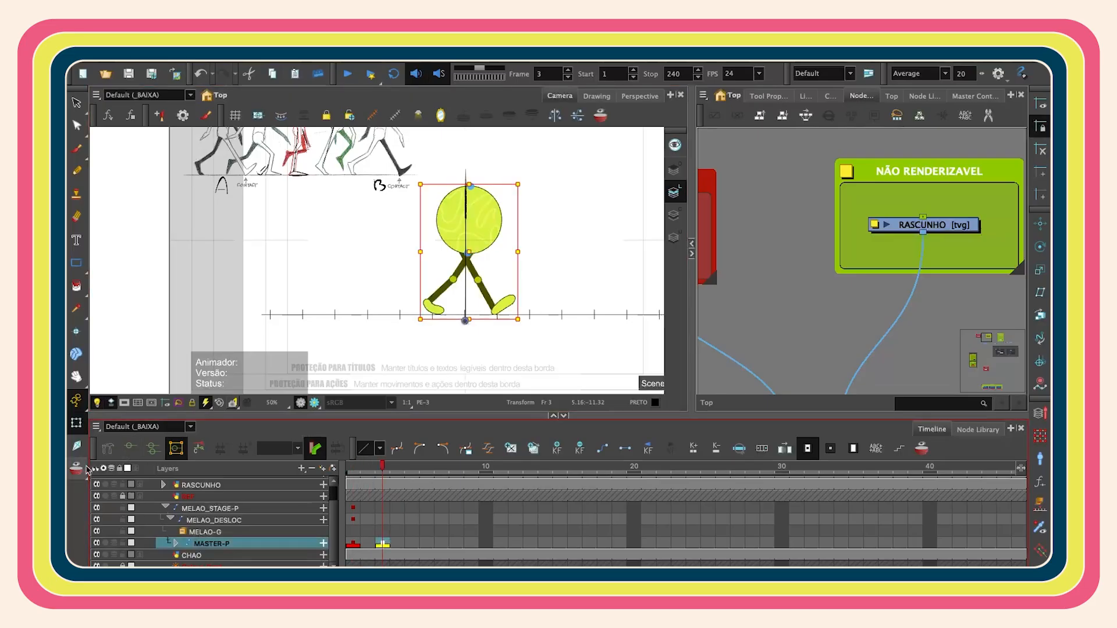
scroll(486, 245, up, 2)
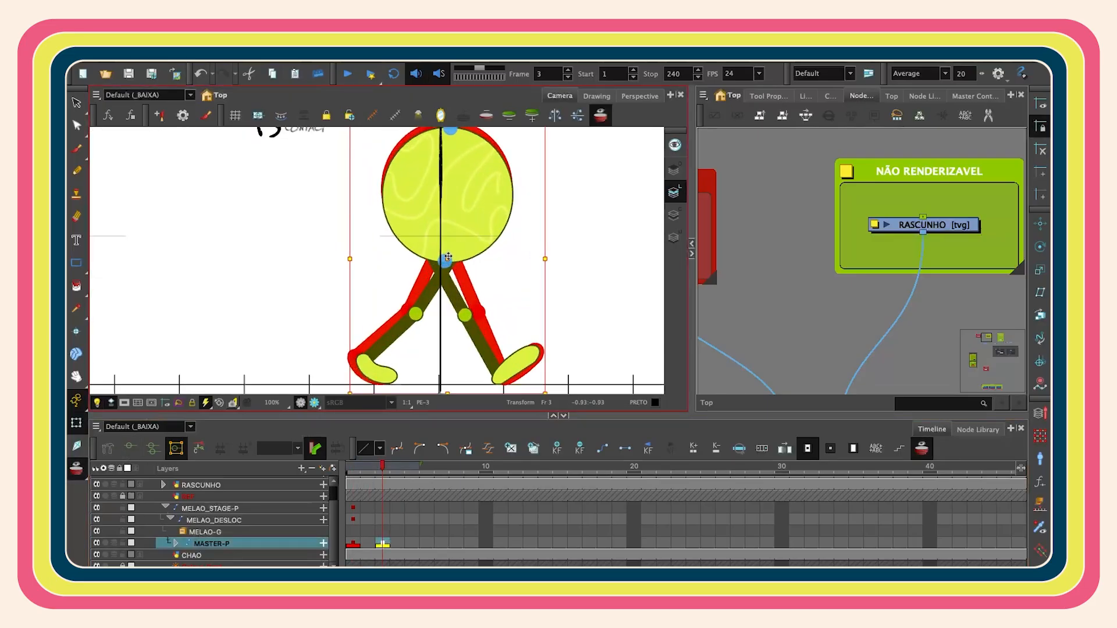
drag(448, 256, 448, 250)
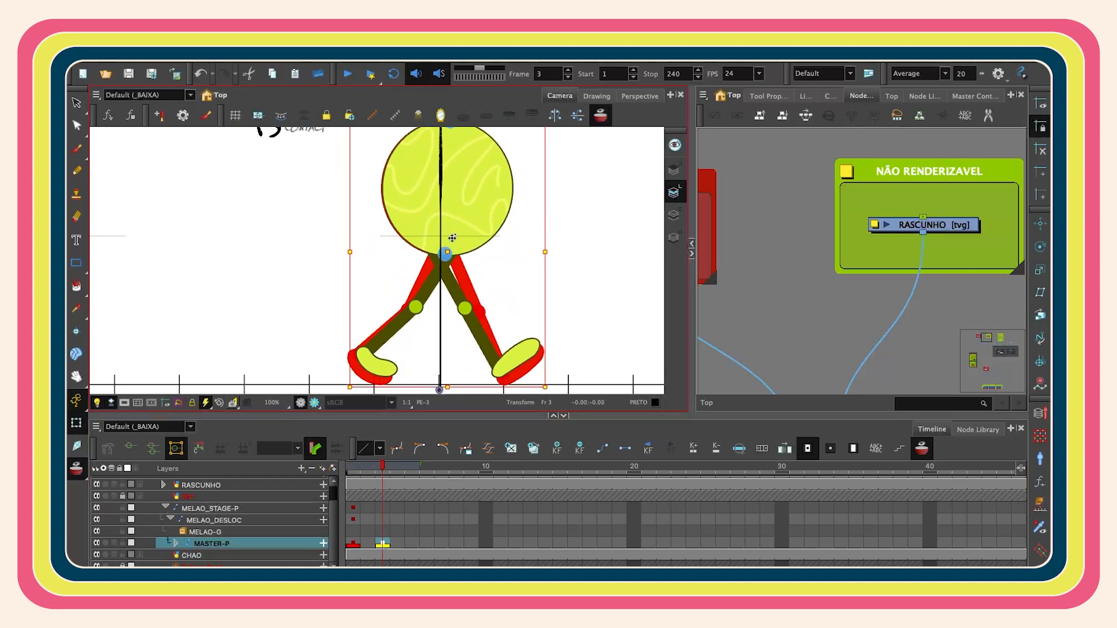
click(512, 357)
drag(446, 313, 447, 323)
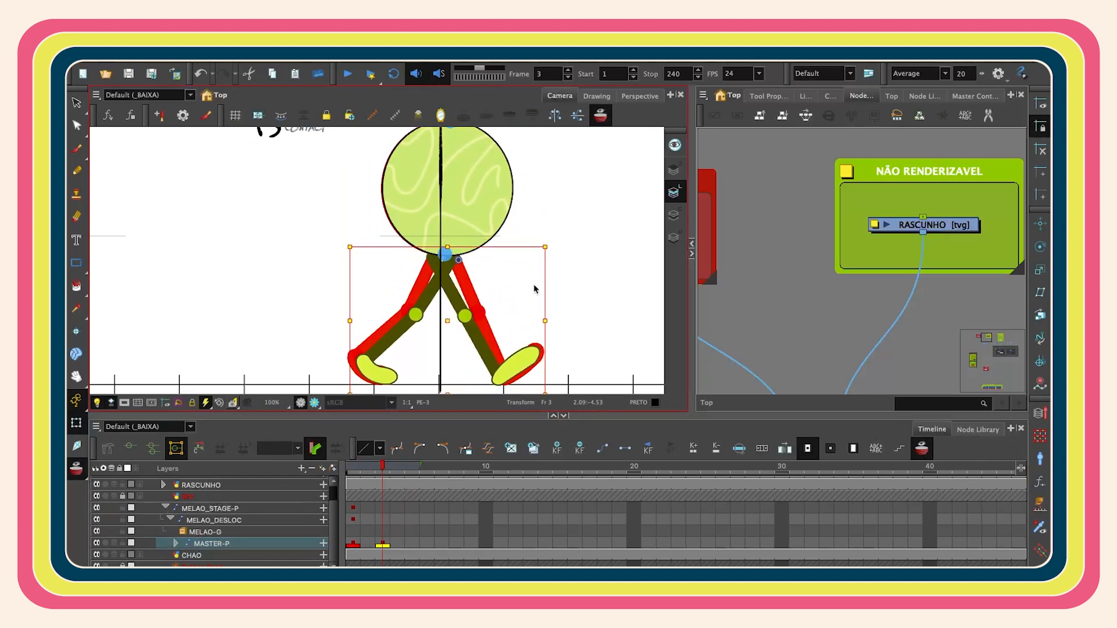
key(super+z)
key(super+z)
- Rotate the front leg and the back shin to refine the stride on frame 3
key(b)
key(b)
drag(548, 240, 547, 252)
click(377, 367)
key(b)
key(b)
drag(468, 325, 473, 286)
drag(484, 358, 494, 357)
click(384, 332)
drag(420, 355, 479, 361)
- Reshape the front foot's contour points on frame 3
key(b)
key(b)
key(shift+b)
key(shift+b)
key(b)
key(b)
key(shift+b)
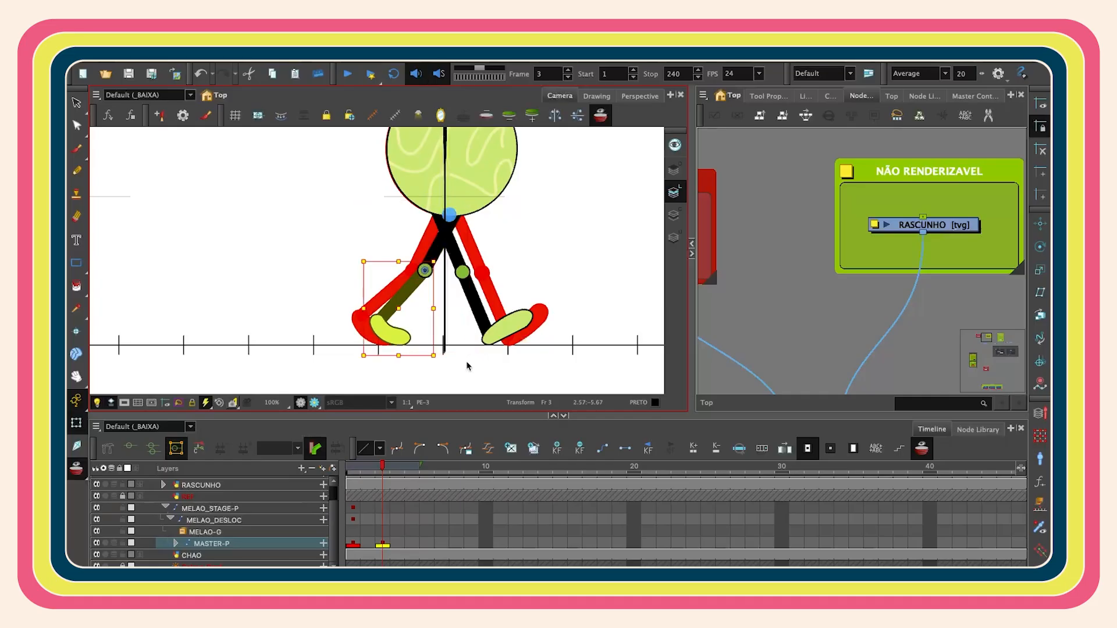
click(502, 326)
scroll(453, 267, up, 3)
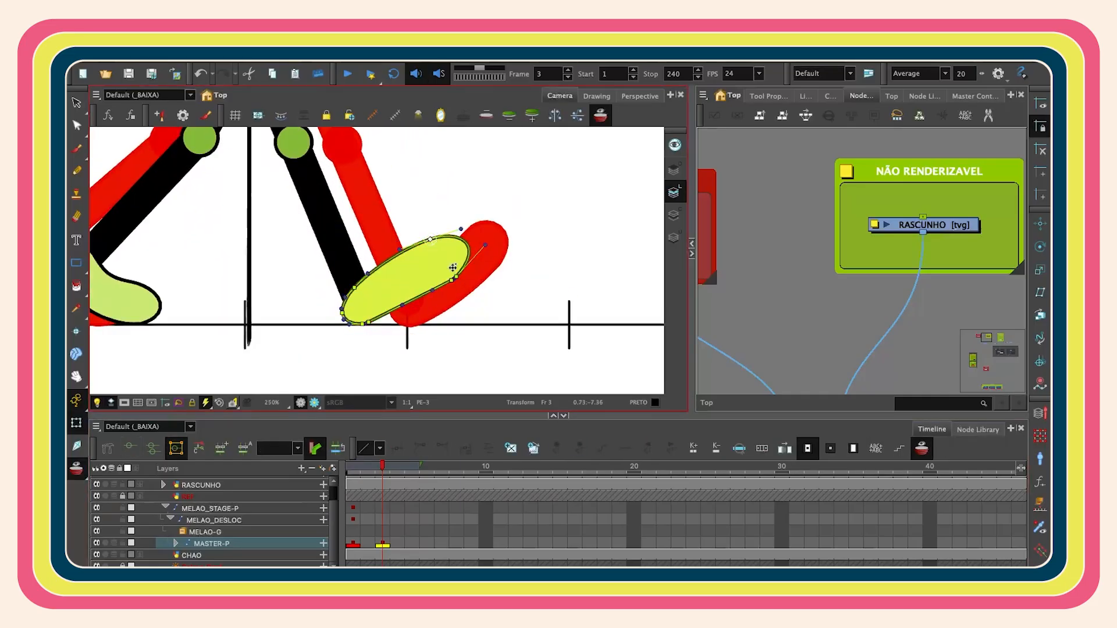
scroll(448, 273, up, 6)
scroll(407, 291, down, 4)
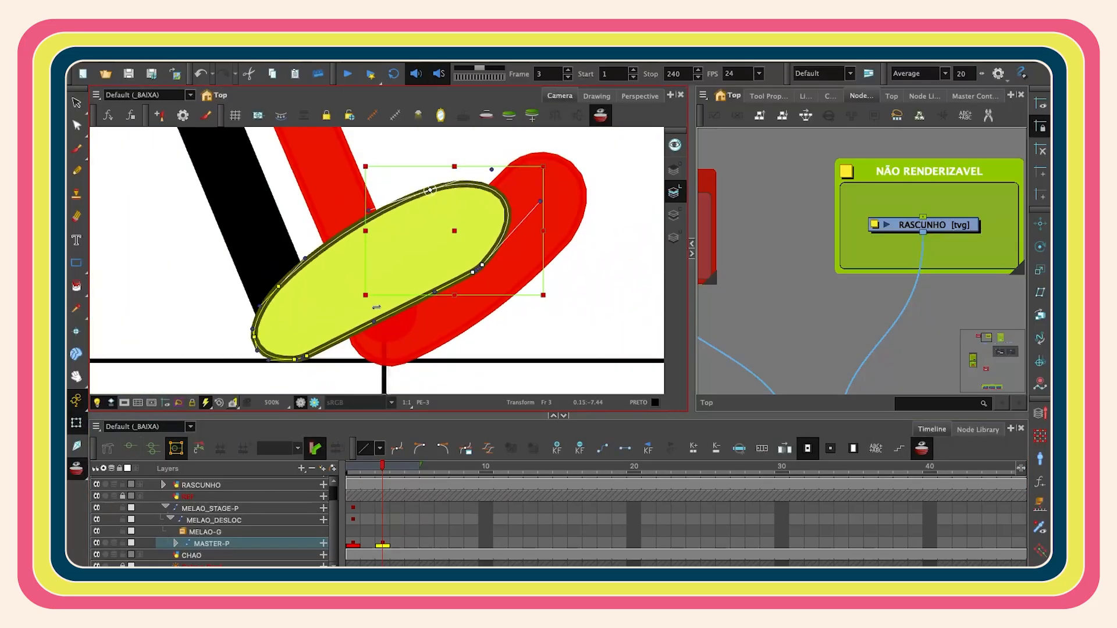
drag(549, 162, 528, 142)
drag(465, 221, 442, 189)
drag(346, 203, 350, 221)
drag(305, 258, 308, 264)
- Scrub between frames 2 and 3 and adjust the front foot's points further
scroll(448, 144, down, 8)
click(372, 469)
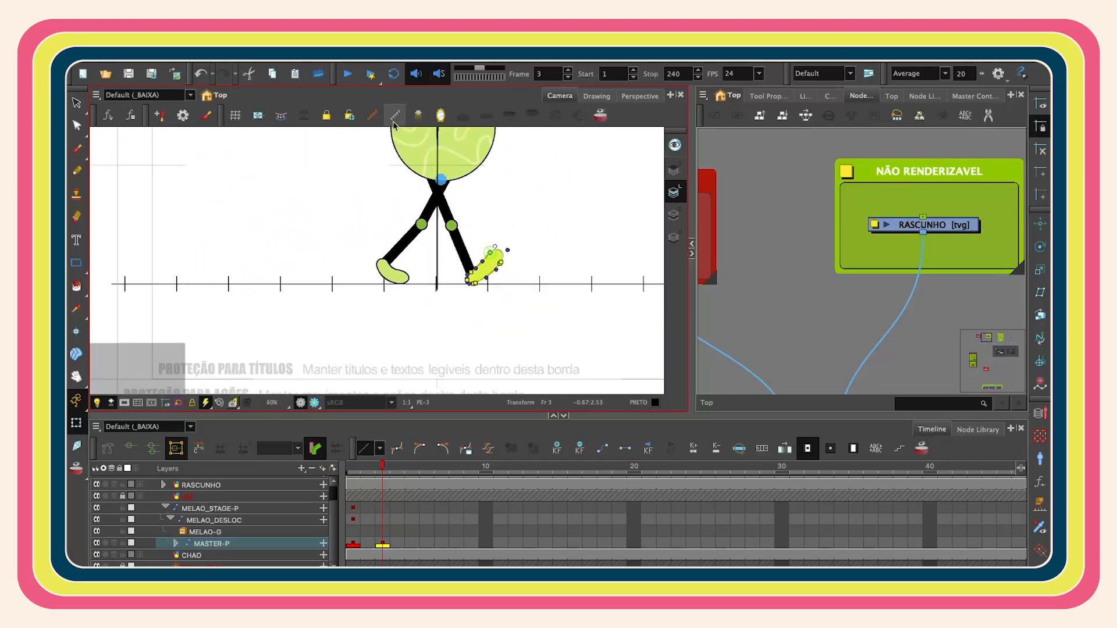
key(shift+m)
mouse_move(374, 469)
mouse_down()
mouse_move(354, 469)
mouse_move(379, 471)
mouse_up()
scroll(399, 248, up, 3)
click(404, 221)
click(444, 172)
click(401, 206)
drag(428, 177, 432, 174)
drag(382, 469, 368, 469)
drag(368, 469, 383, 469)
- Nudge the whole character slightly left on frame 3 using the onion skin
key(b)
key(alt+o)
key(Left)
key(Left)
key(Left)
key(Left)
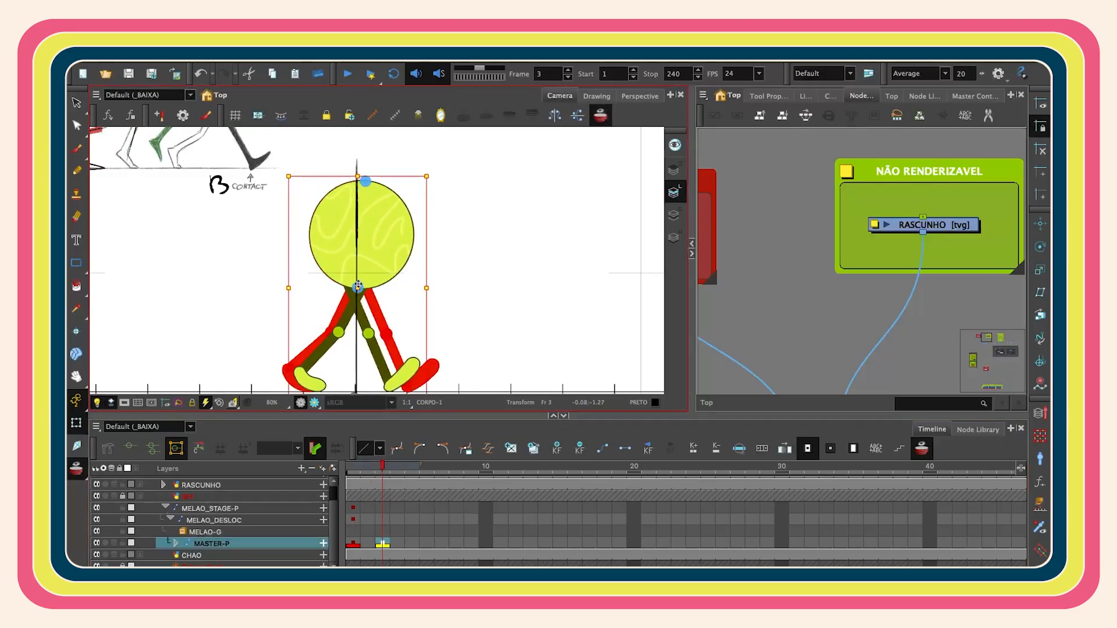
key(alt+o)
key(shift+m)
click(510, 274)
- Copy the frame 1 contact keyframe of MASTER-P and paste it on frame 5
click(363, 478)
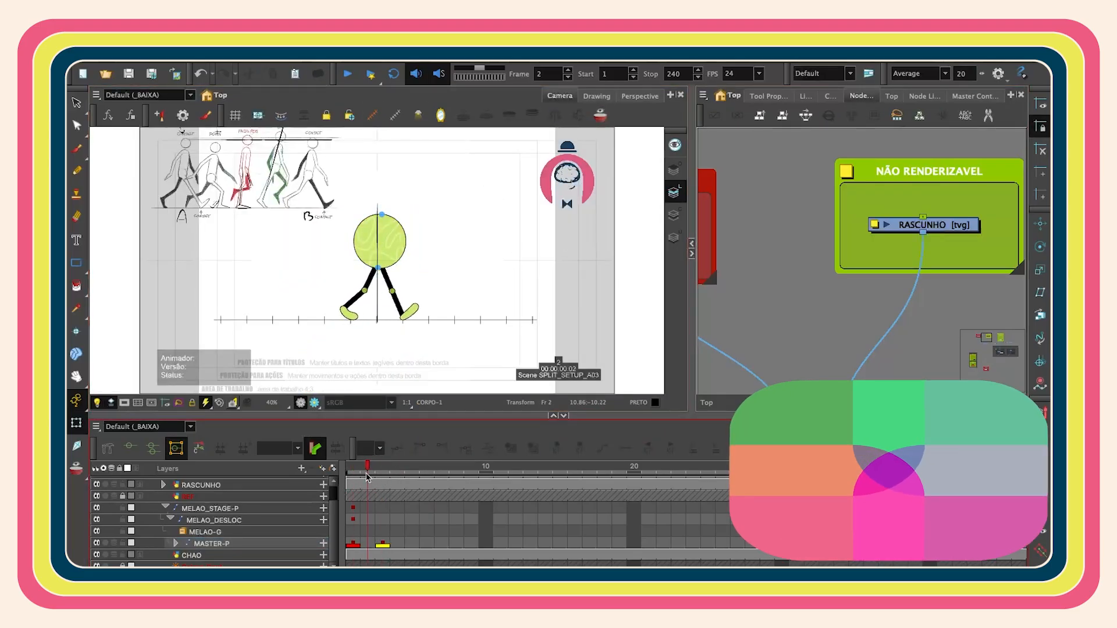
click(356, 542)
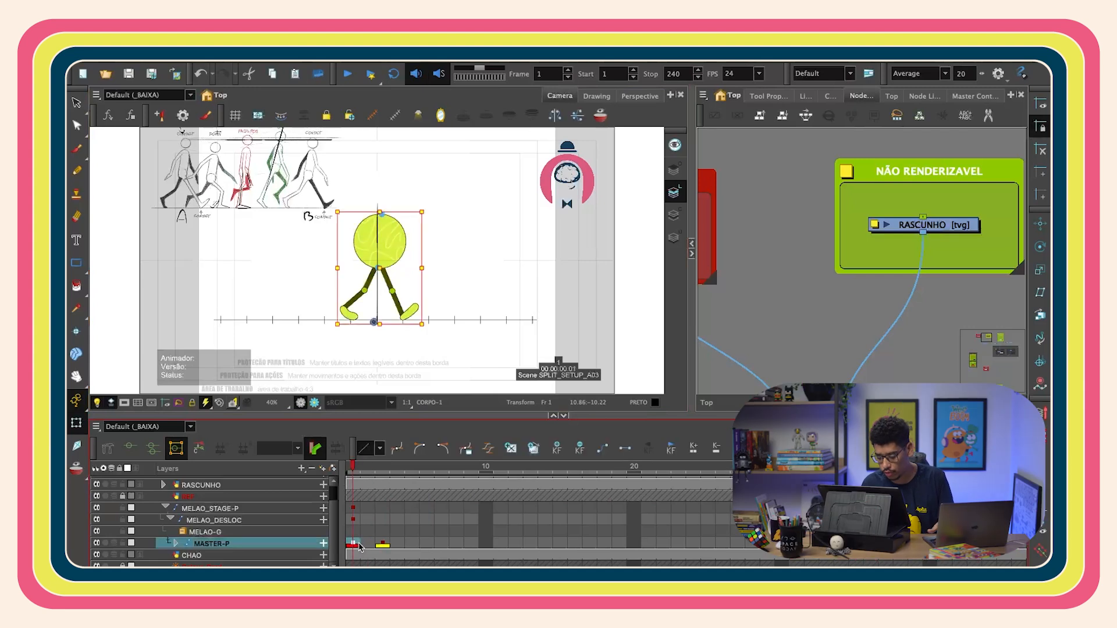
scroll(369, 337, up, 3)
click(364, 324)
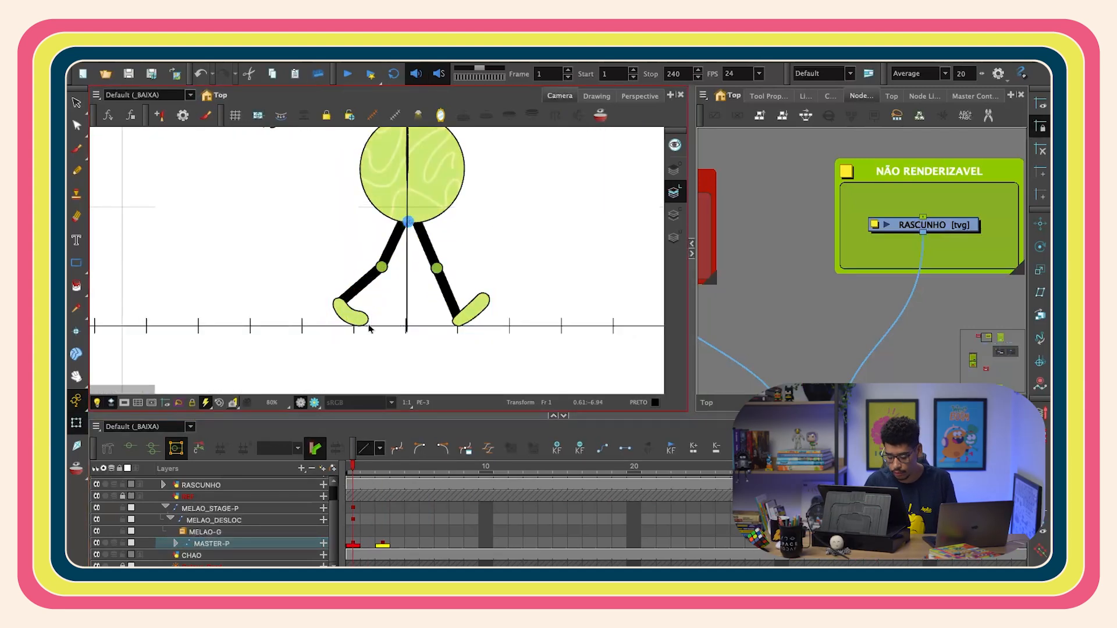
key(b)
key(b)
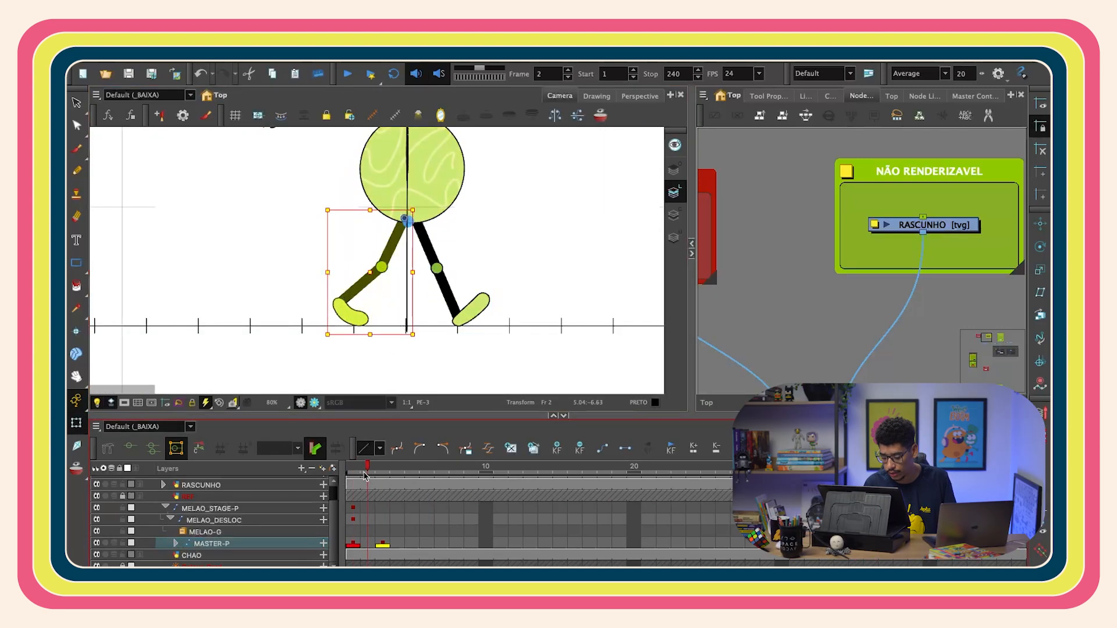
click(384, 474)
click(359, 546)
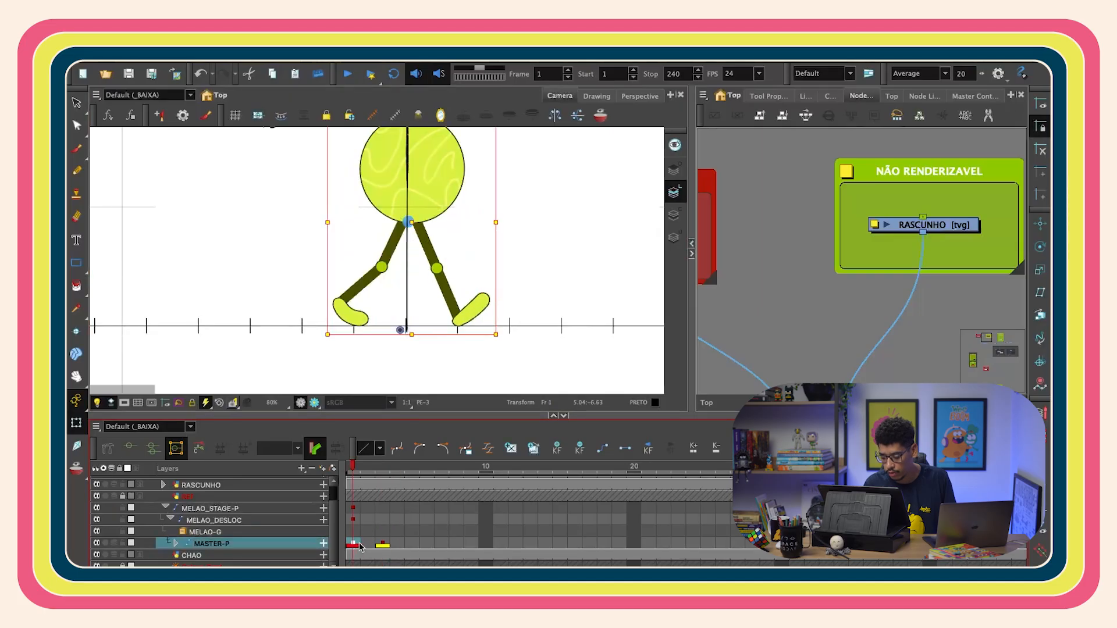
click(414, 545)
key(ctrl+v)
- Copy the frame 3 keyframe of MASTER-P and paste it on frame 7
click(387, 546)
click(414, 544)
click(387, 546)
click(414, 545)
click(387, 546)
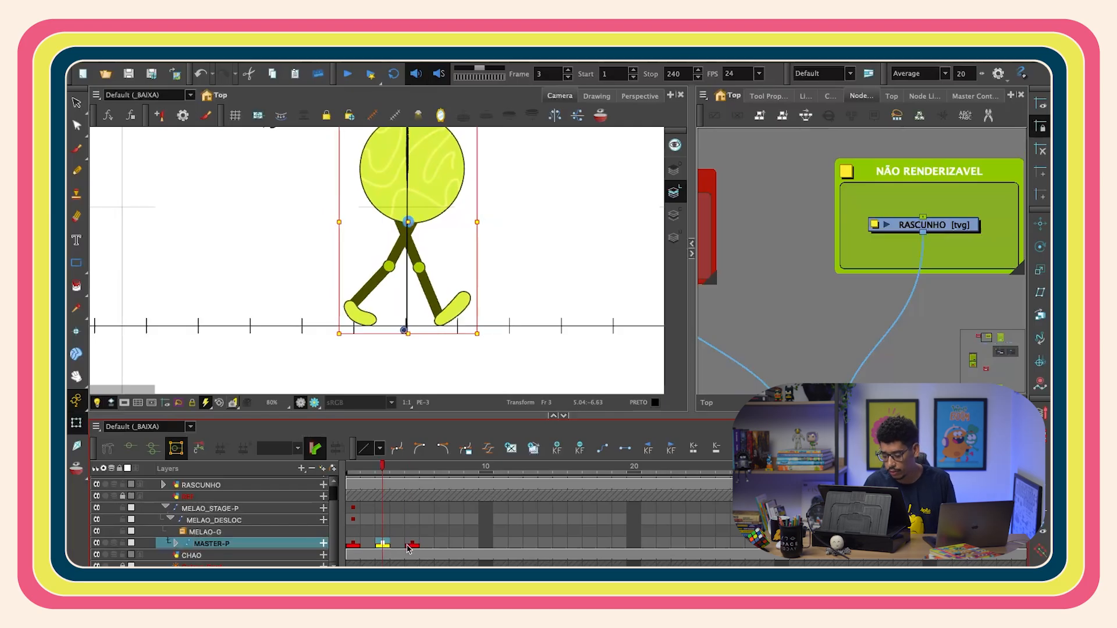
click(442, 545)
key(ctrl+v)
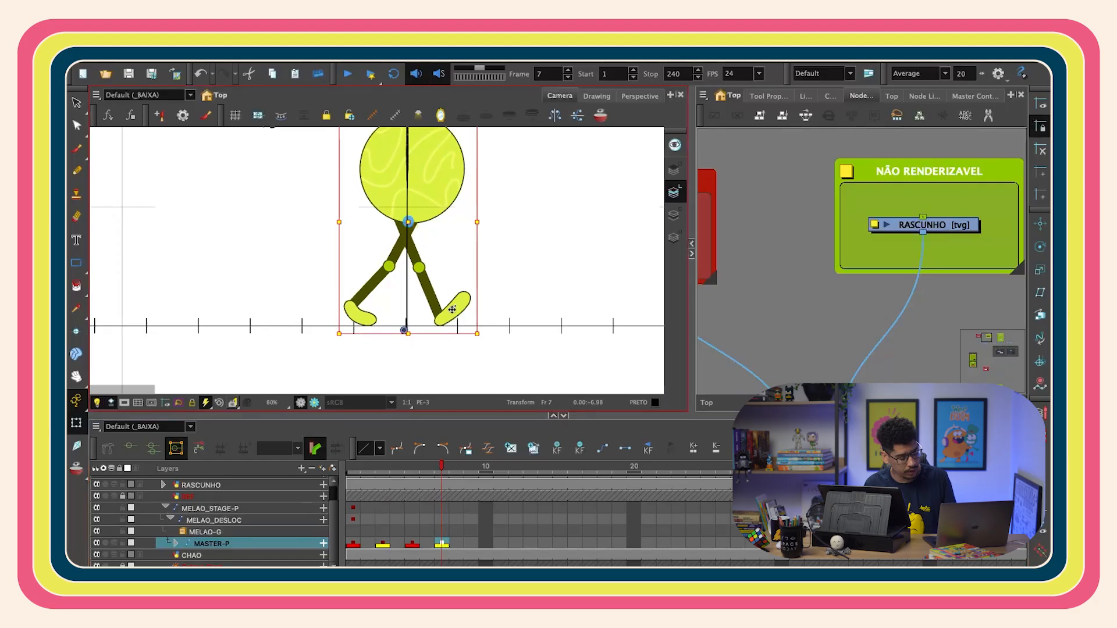
- Toggle the onion skin on frame 7 and scrub frames 1 to 5 to review the walk poses
click(463, 306)
key(b)
key(b)
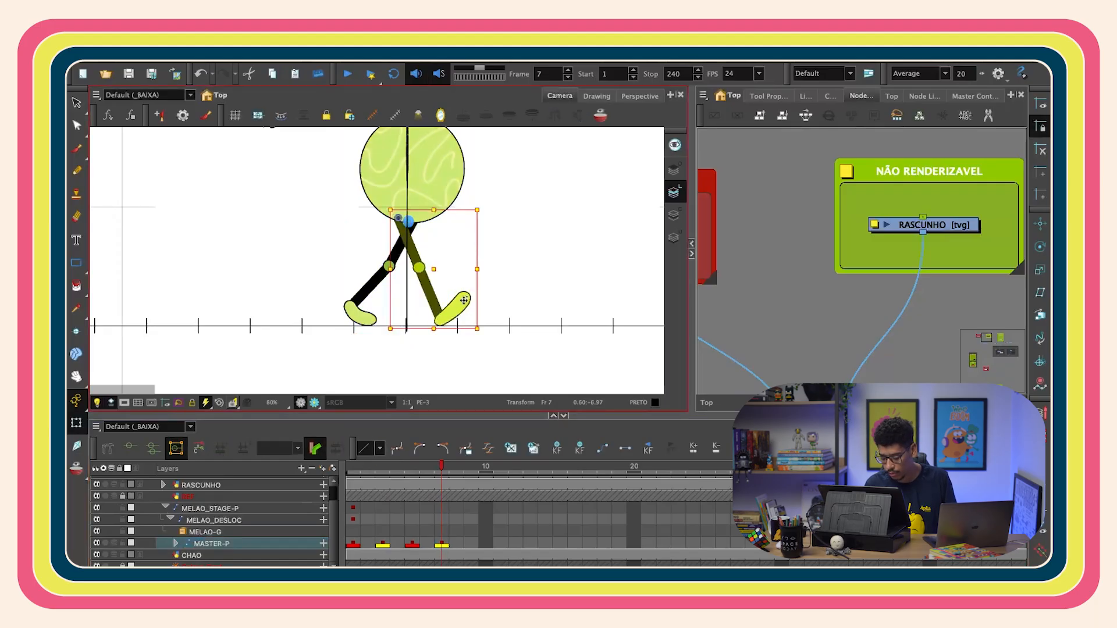
click(600, 115)
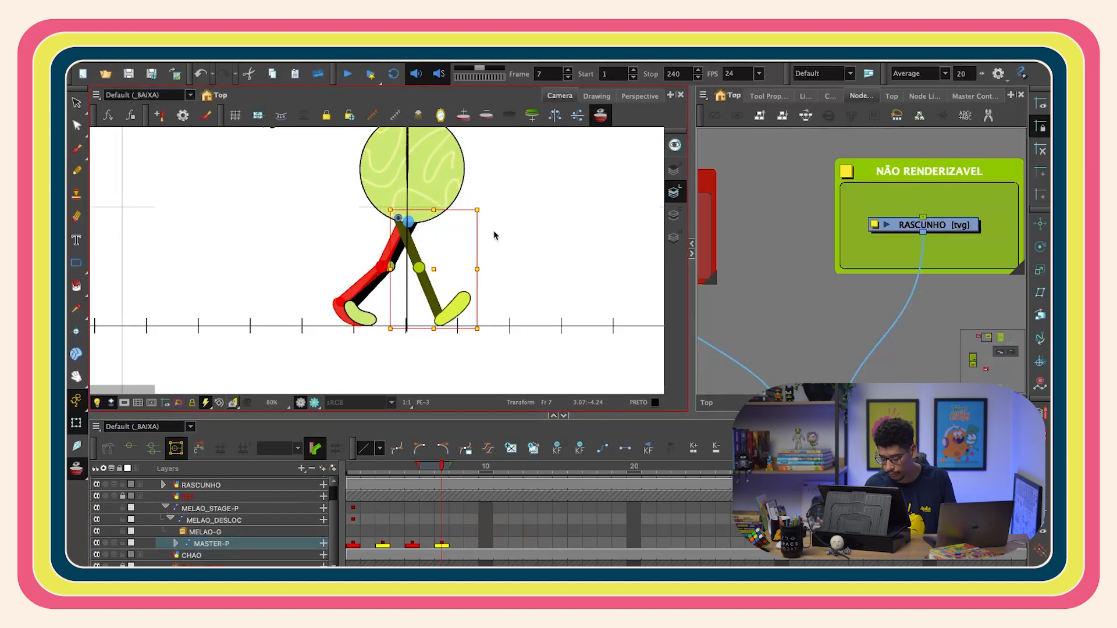
click(600, 115)
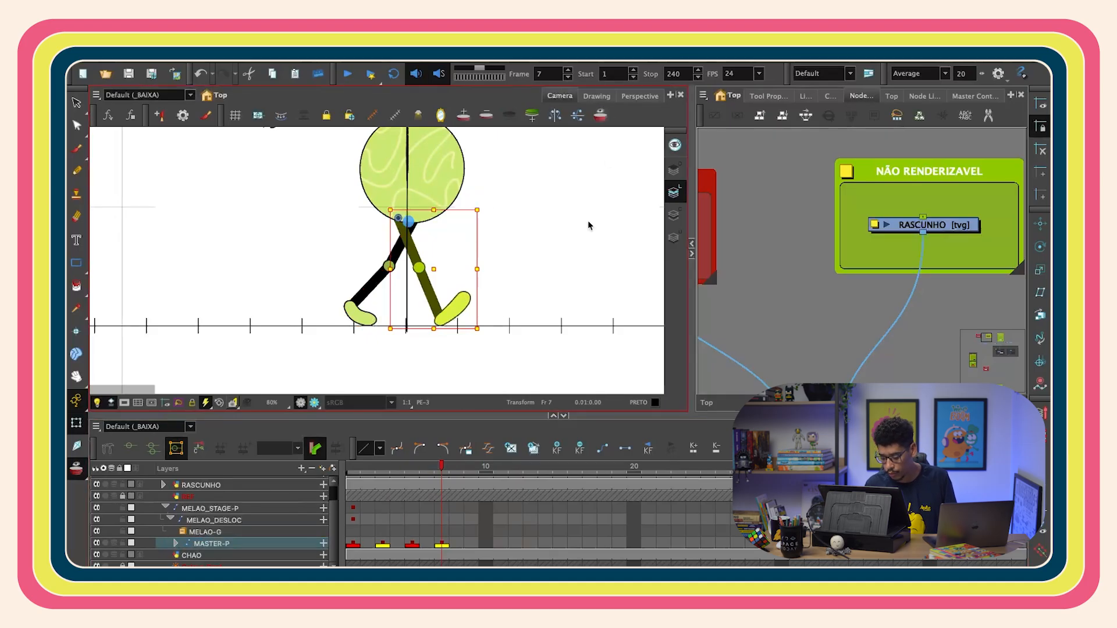
click(352, 470)
drag(355, 470, 414, 469)
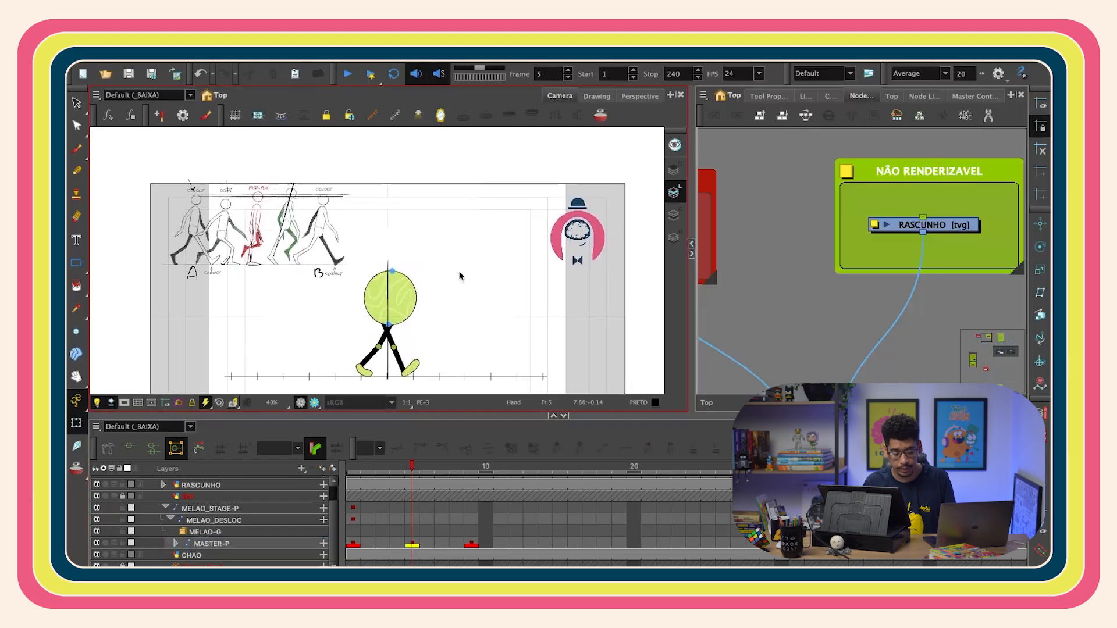
scroll(459, 233, up, 2)
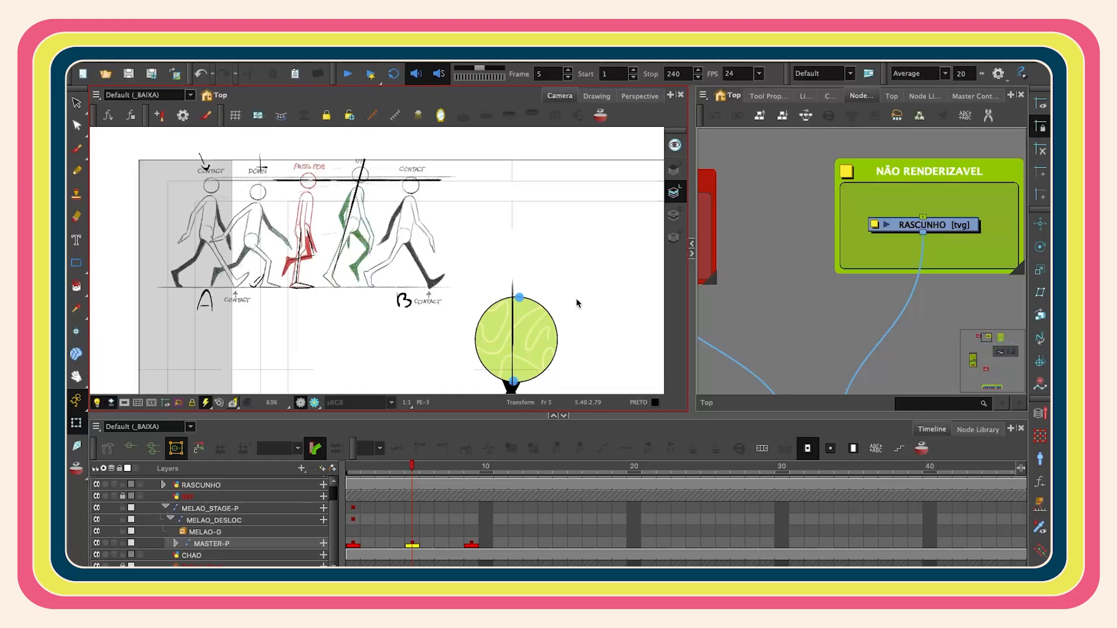
scroll(578, 303, down, 3)
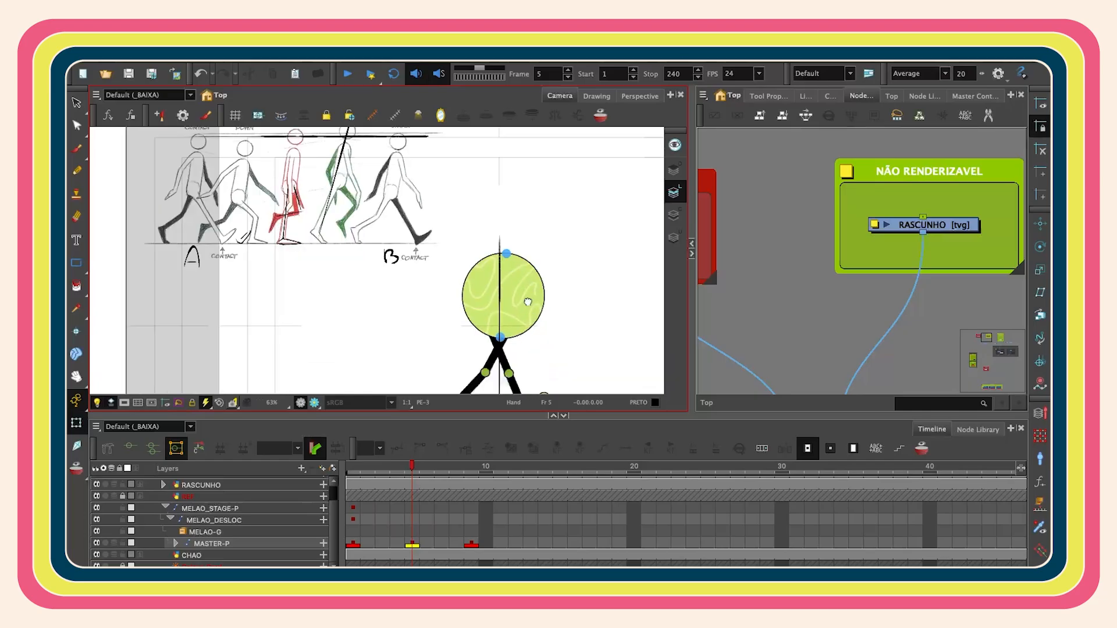
- Add keyframes on frames 3 and 7 of MASTER-P between the contact poses
click(353, 543)
key(shift+m)
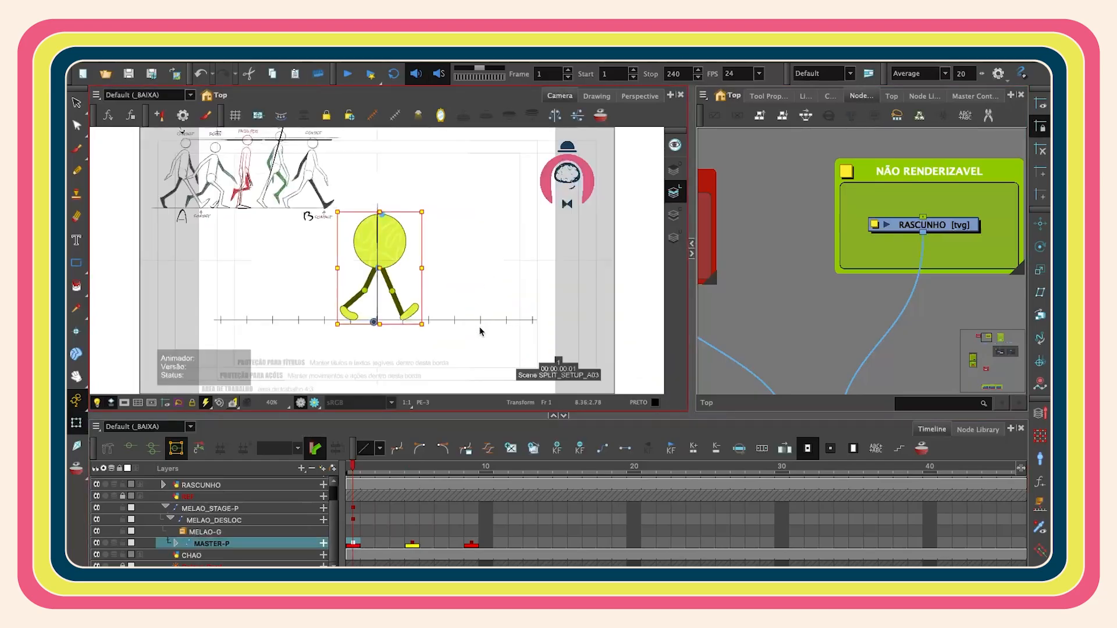
click(414, 545)
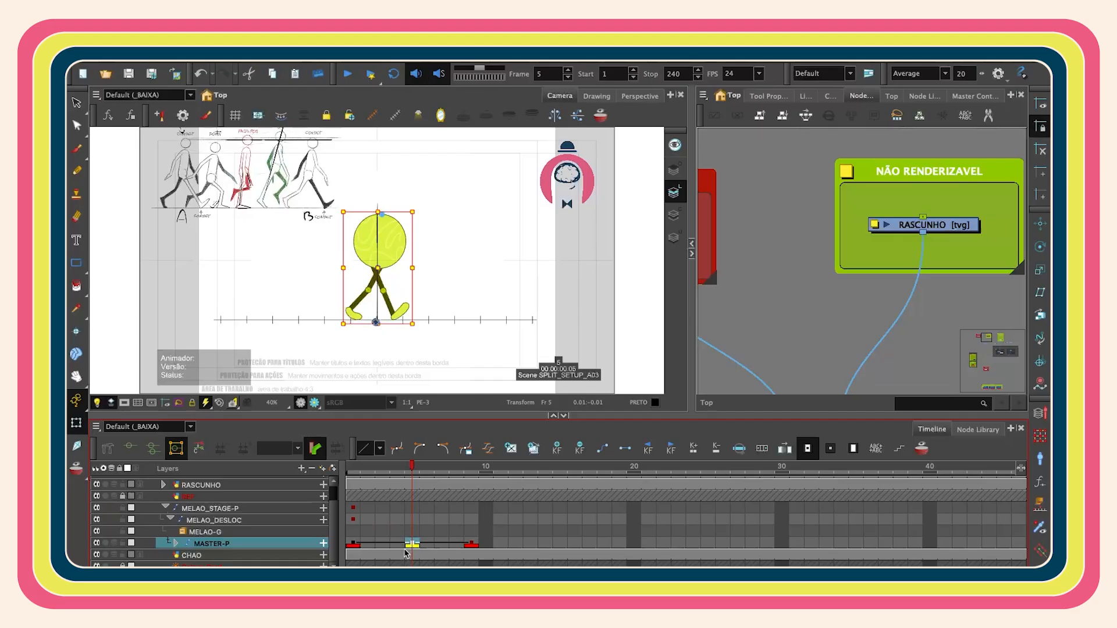
click(388, 544)
drag(354, 469, 383, 541)
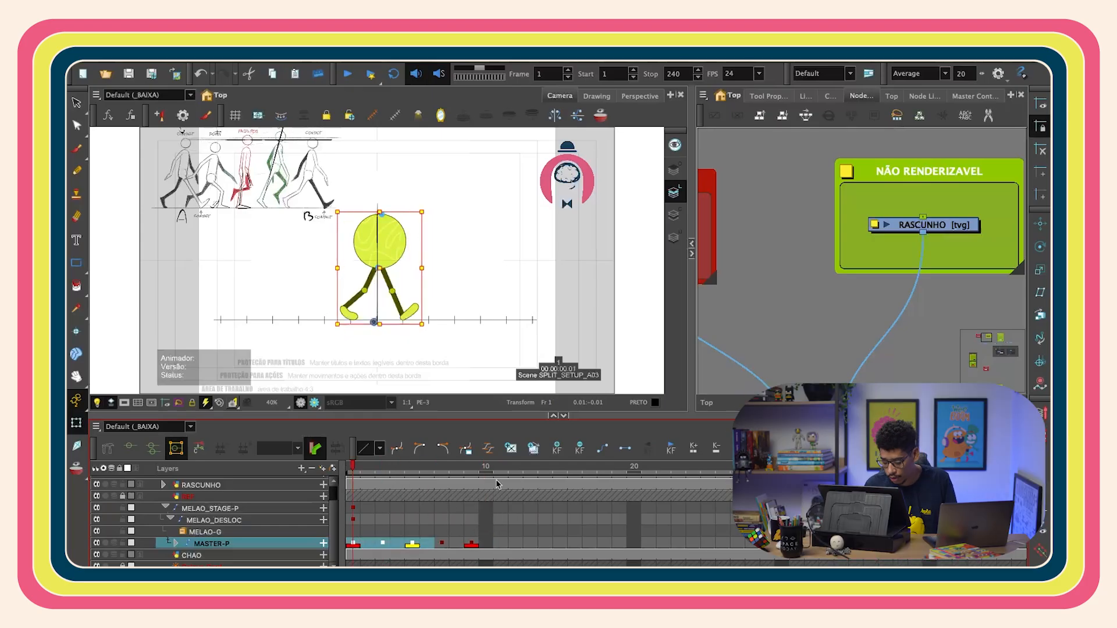
click(741, 317)
click(383, 545)
- On the RASCUNHO sketch at frame 3, draw straight guide lines along the legs of the reference walk figures
key(2)
key(2)
key(2)
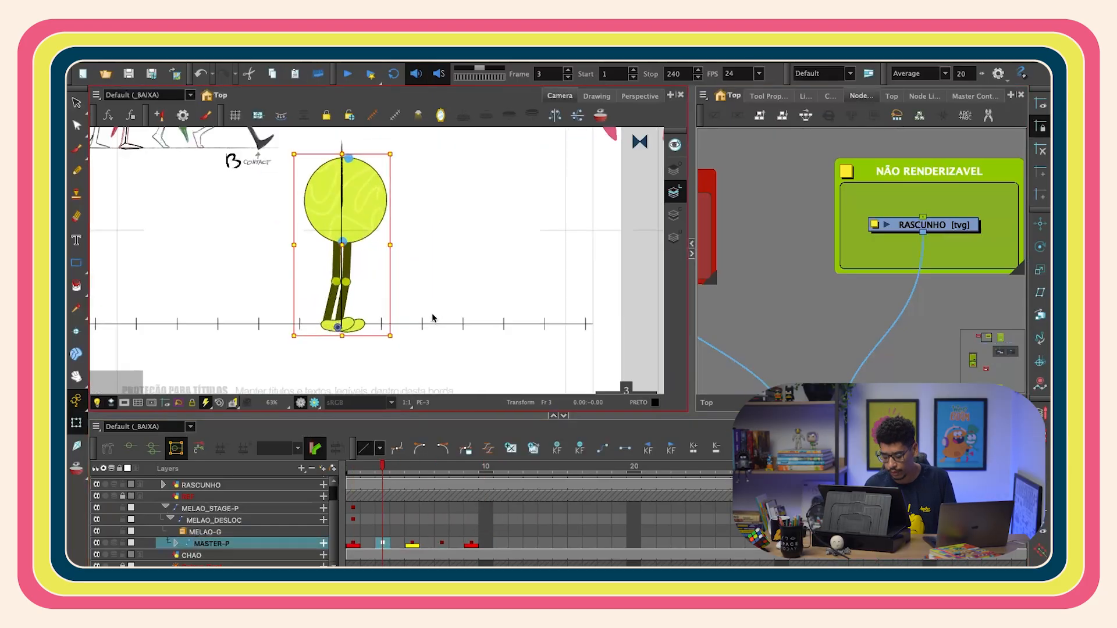
drag(414, 247, 477, 284)
key(1)
key(1)
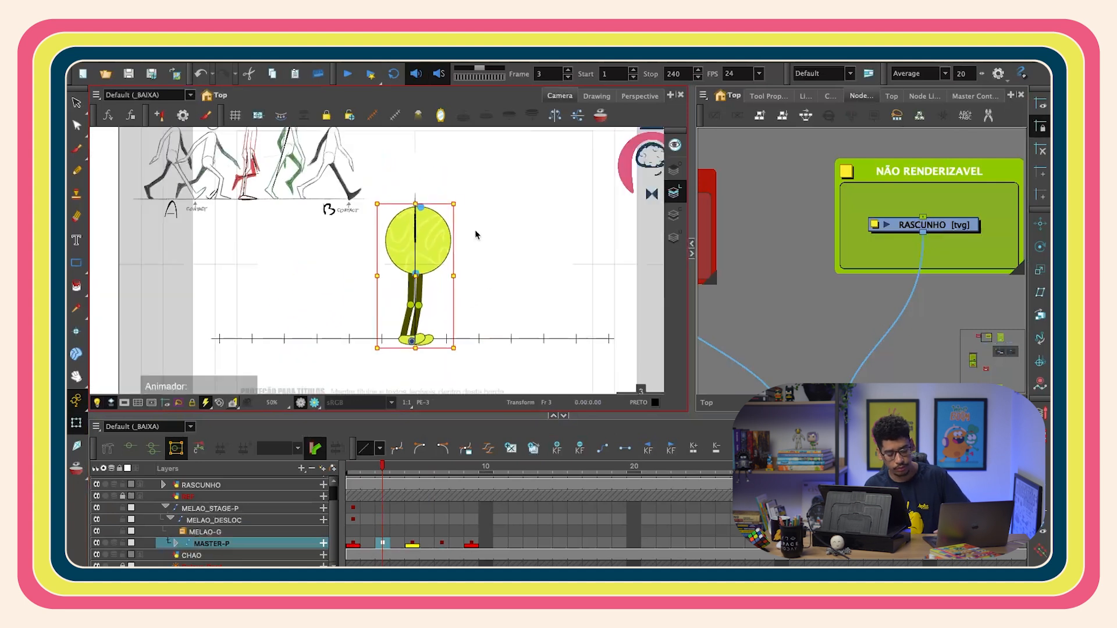
drag(452, 199, 482, 249)
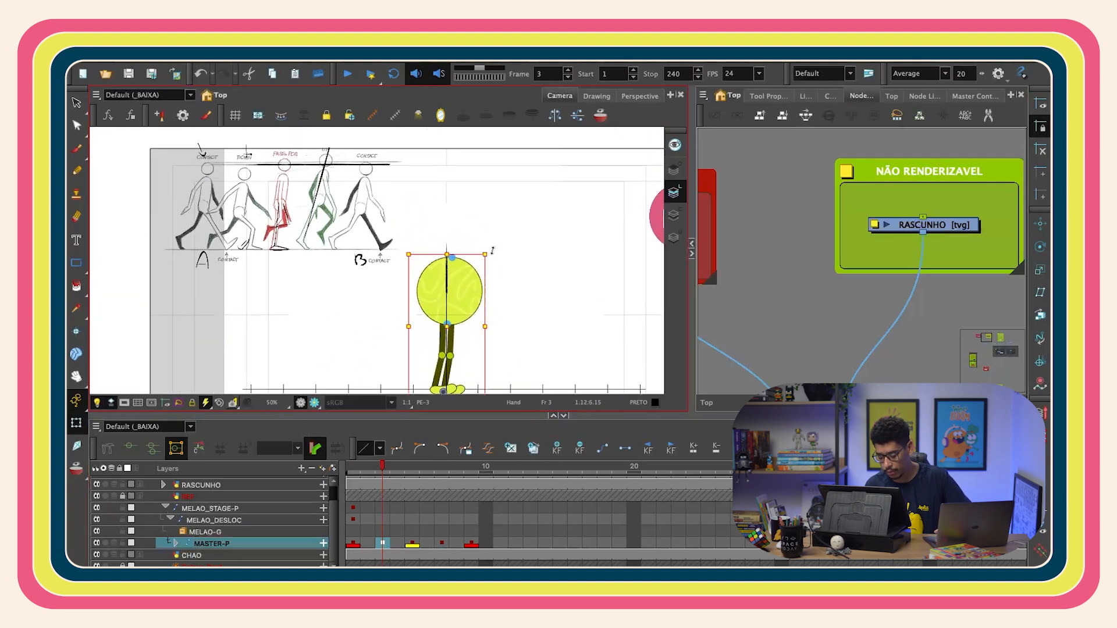
key(2)
key(2)
drag(298, 208, 469, 273)
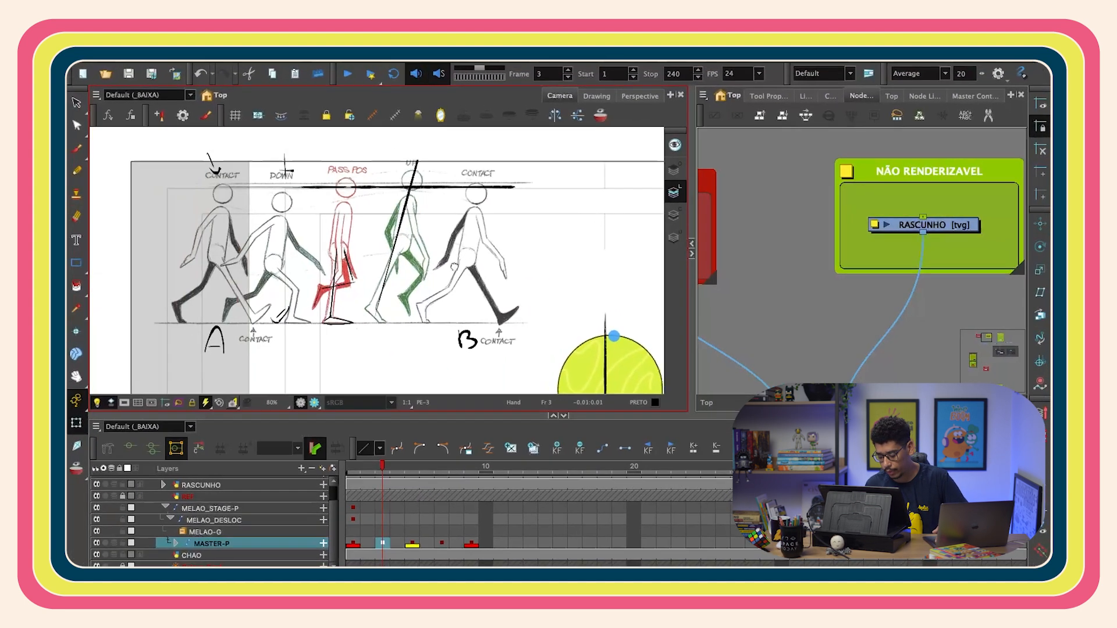
key(2)
key(2)
drag(385, 324, 427, 299)
click(925, 226)
key(alt+shift+r)
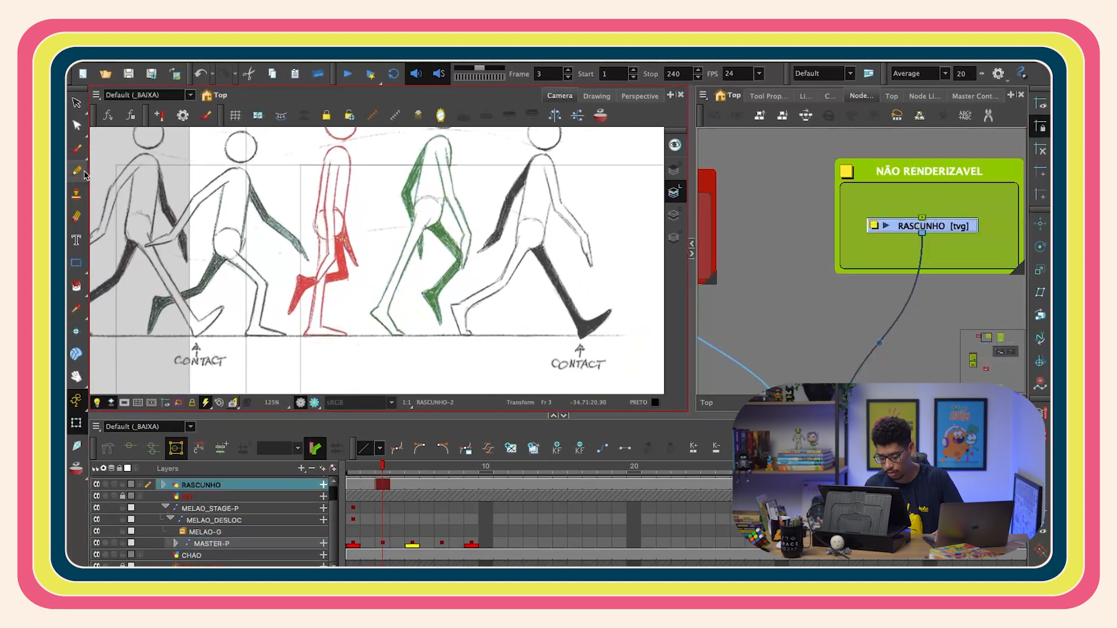
key(alt+slash)
drag(325, 235, 350, 186)
key(2)
key(2)
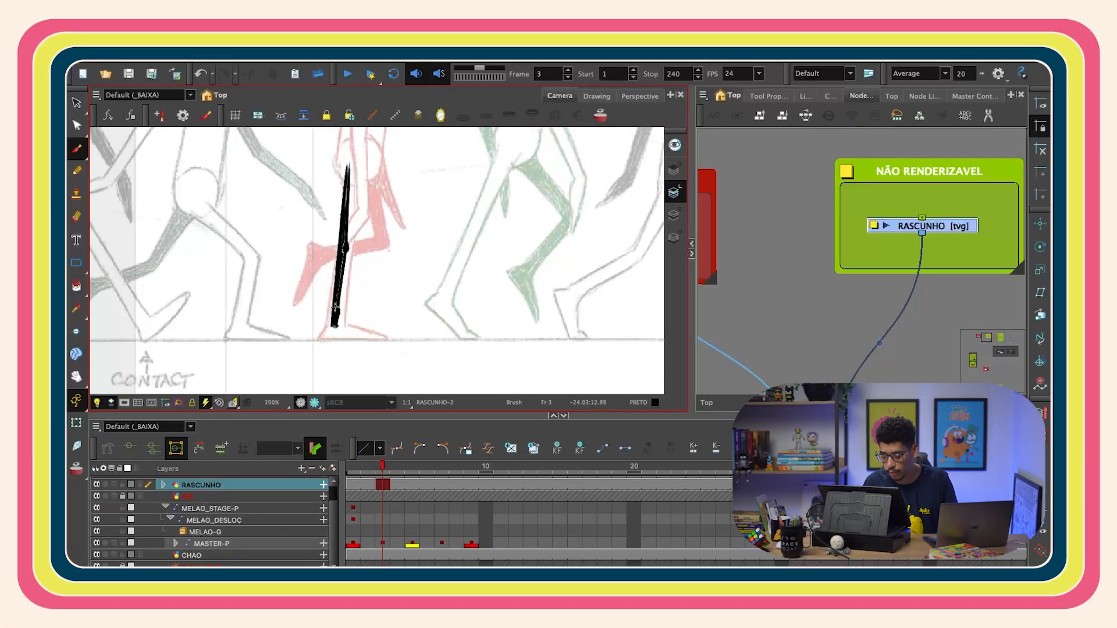
scroll(342, 254, down, 2)
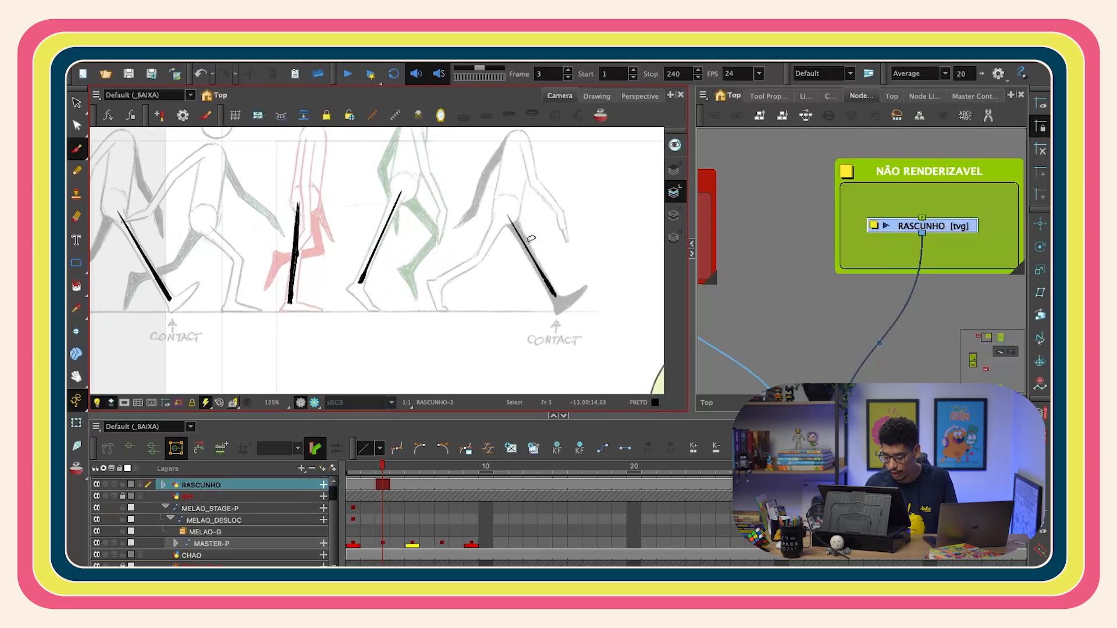
scroll(526, 240, down, 3)
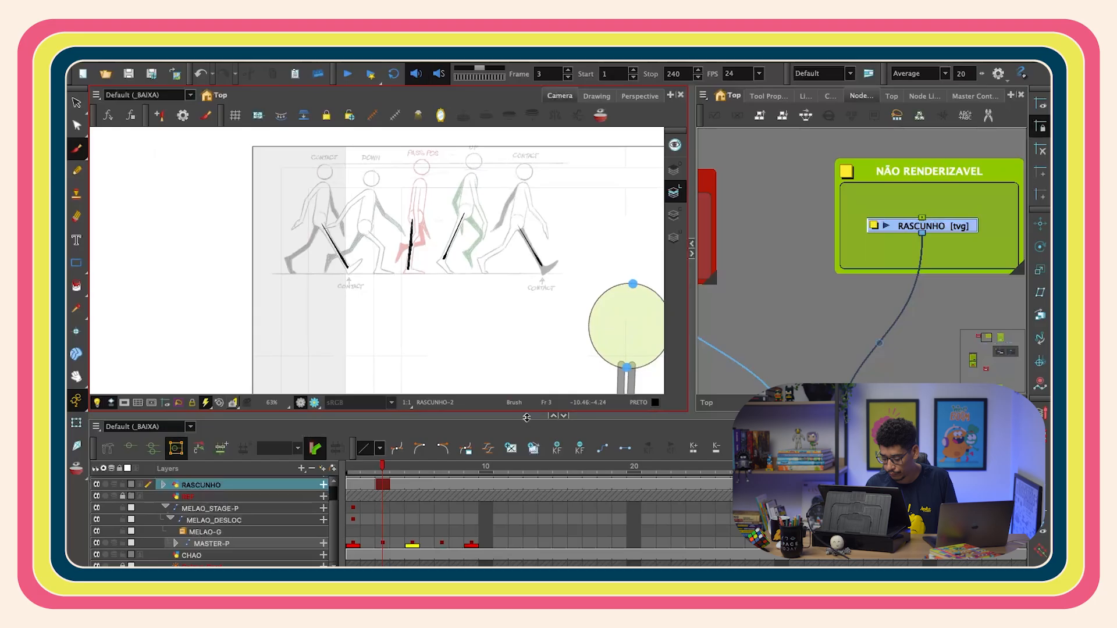
- Mark the frame 3 and frame 7 keyframes of MASTER-P with an orange frame marker
click(385, 543)
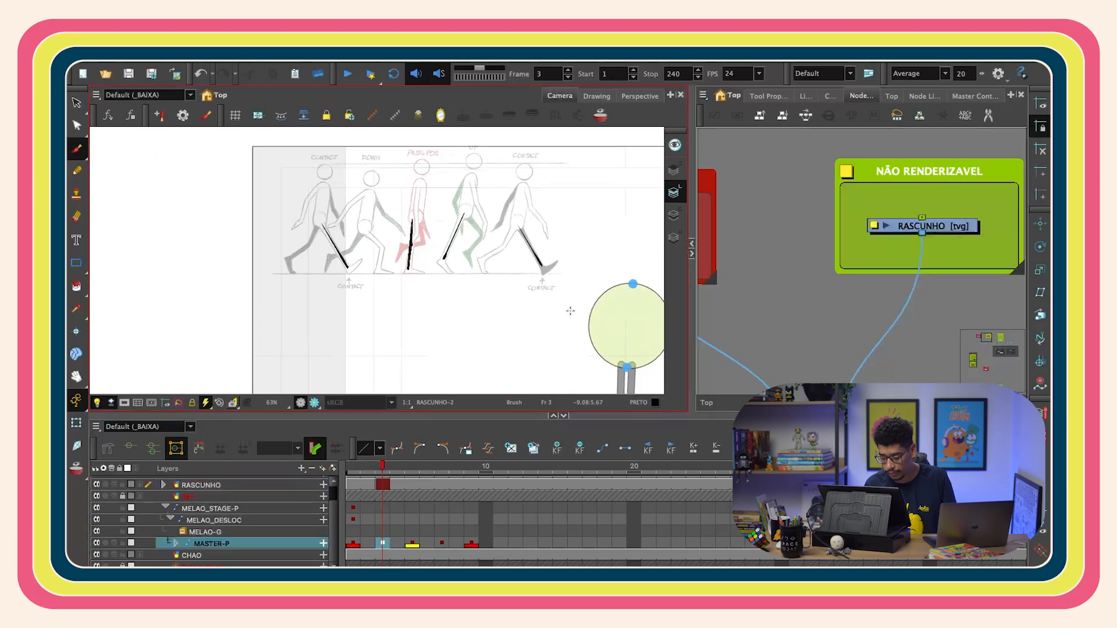
key(shift+m)
key(shift+2)
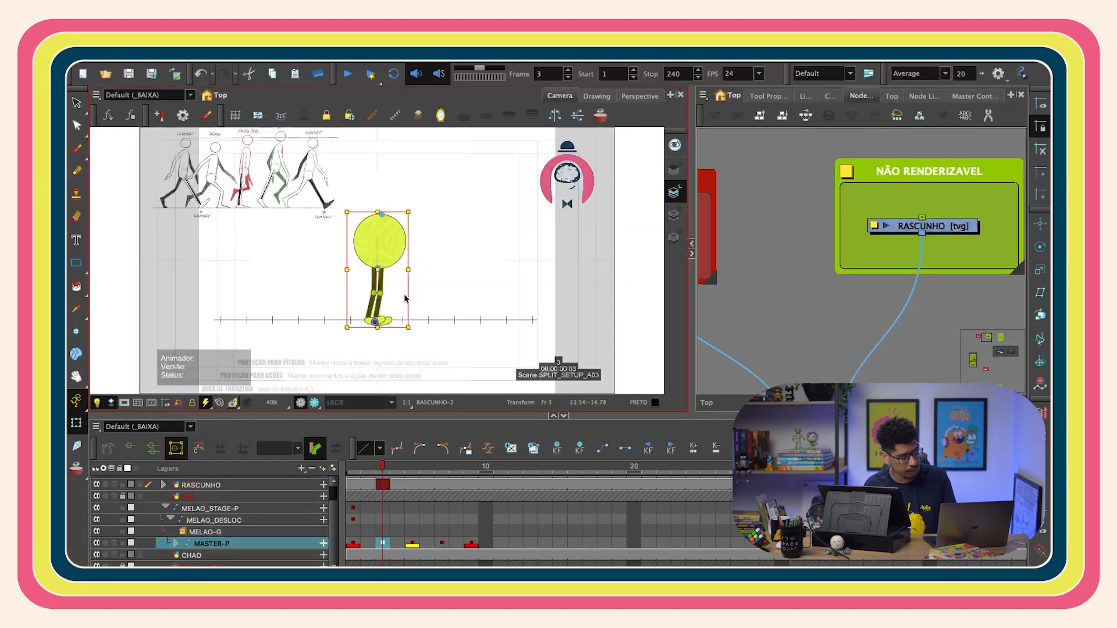
scroll(432, 328, down, 1)
mouse_move(385, 470)
mouse_down()
mouse_move(349, 473)
mouse_move(382, 471)
mouse_up()
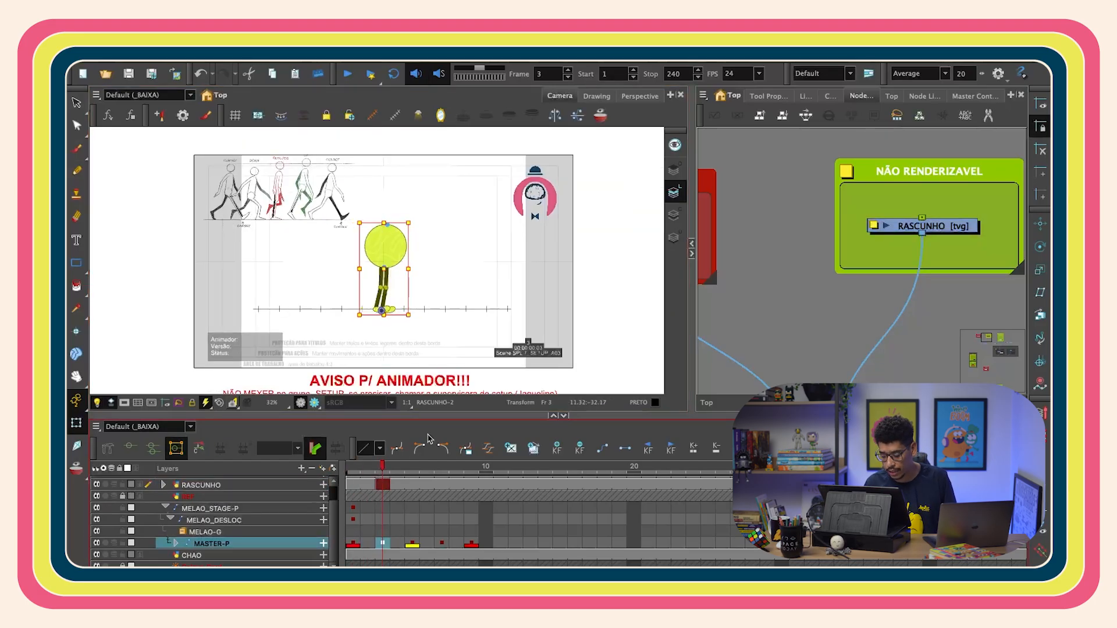
right_click(384, 543)
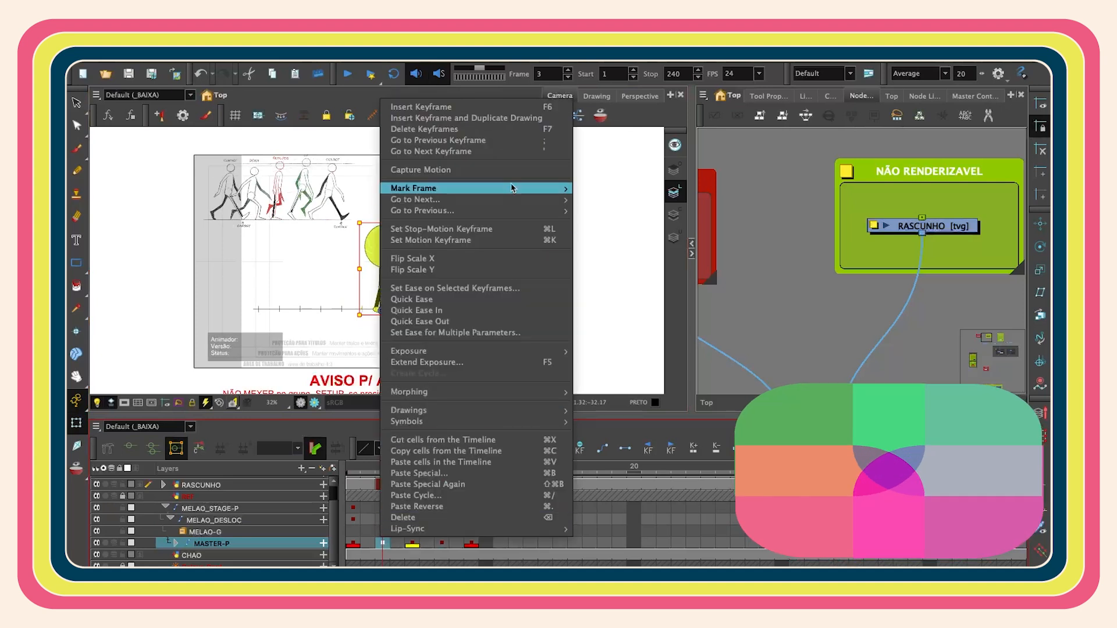
mouse_move(564, 187)
click(598, 199)
right_click(442, 542)
mouse_move(623, 187)
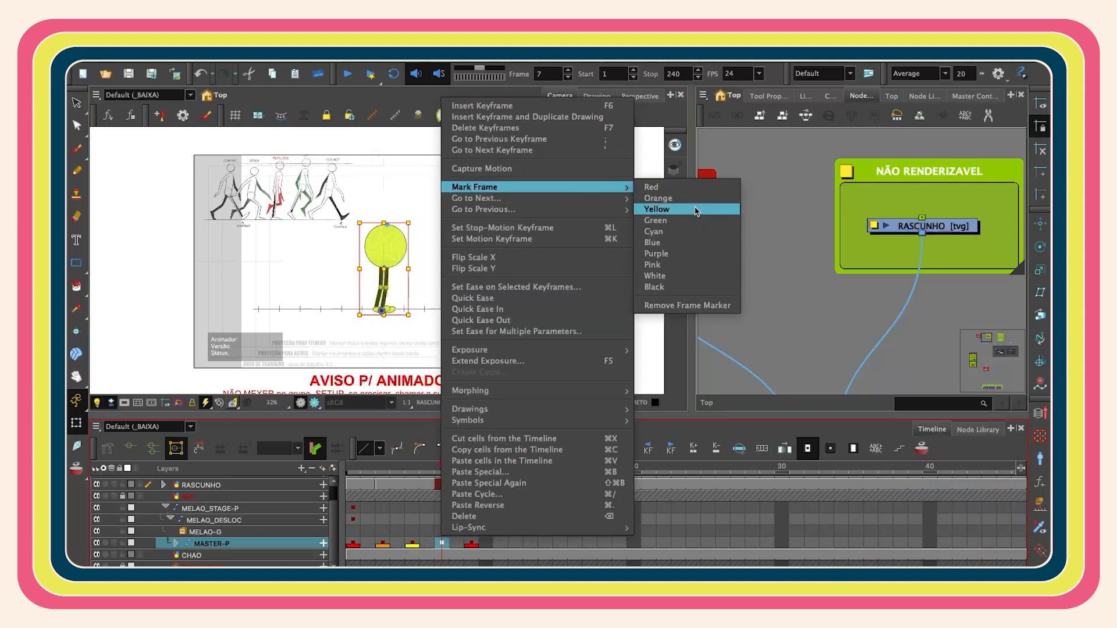
click(692, 201)
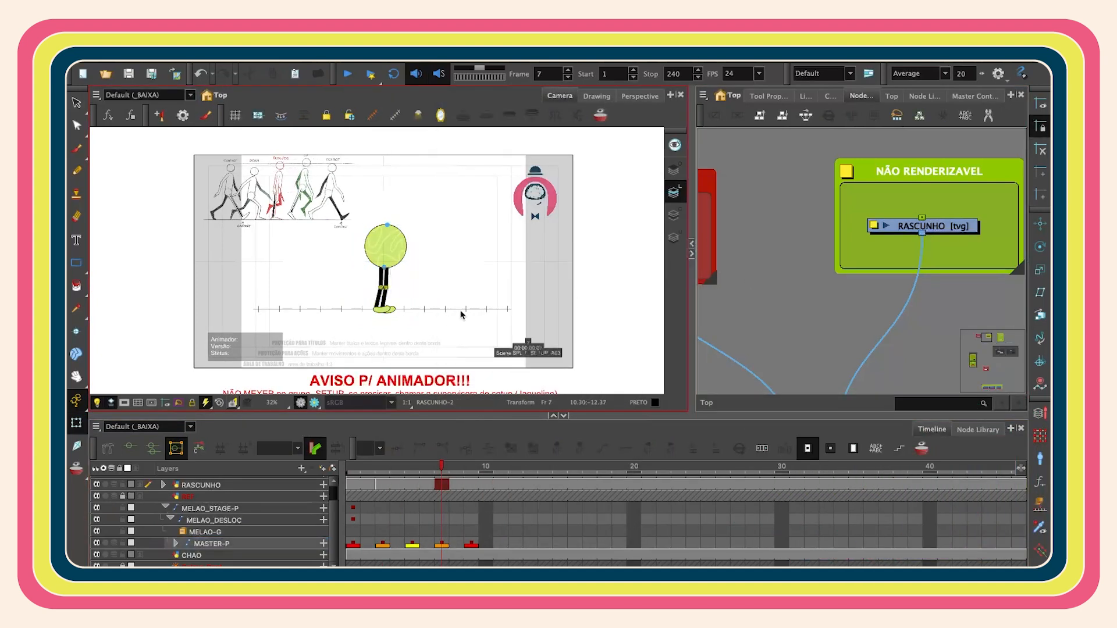
- Zoom in on the feet and step through frames 1 to 3 to compare the foot positions
scroll(459, 310, up, 3)
click(385, 467)
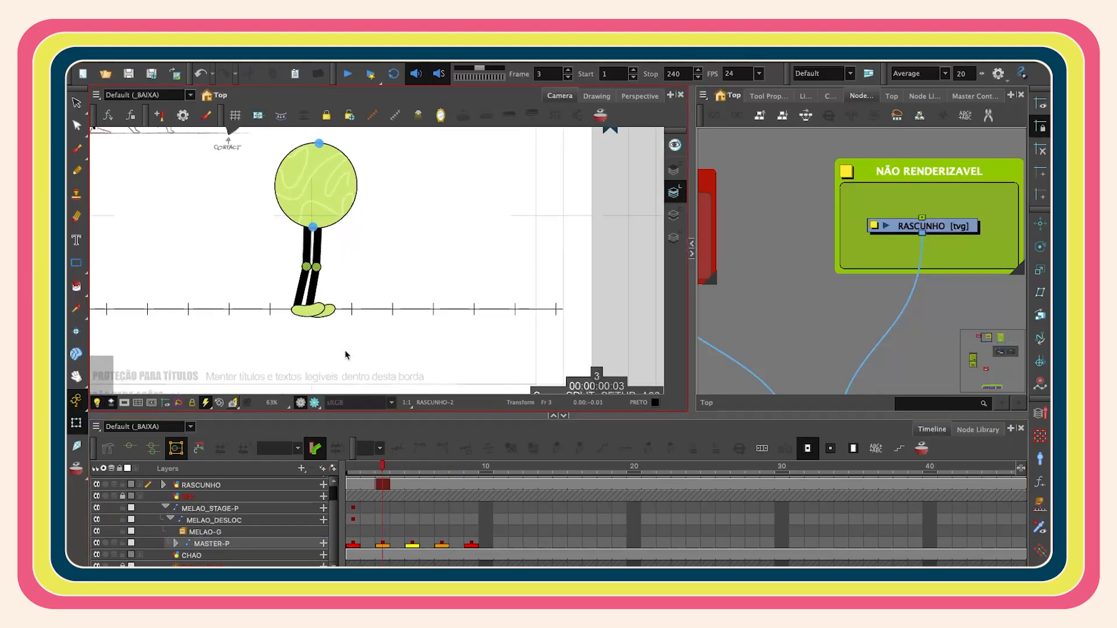
scroll(324, 328, up, 3)
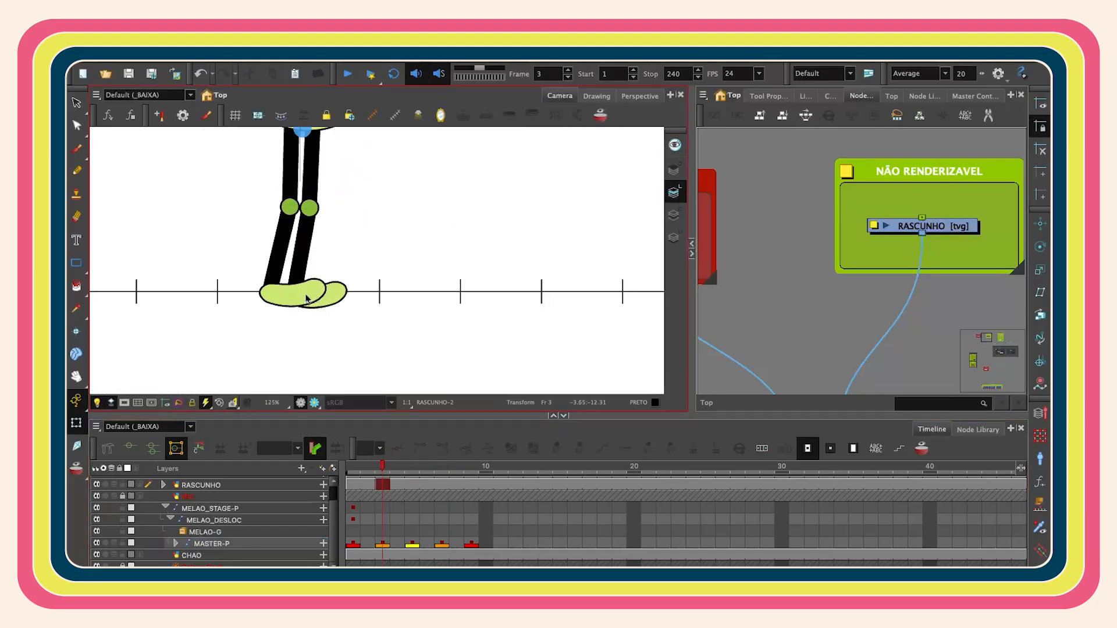
click(199, 452)
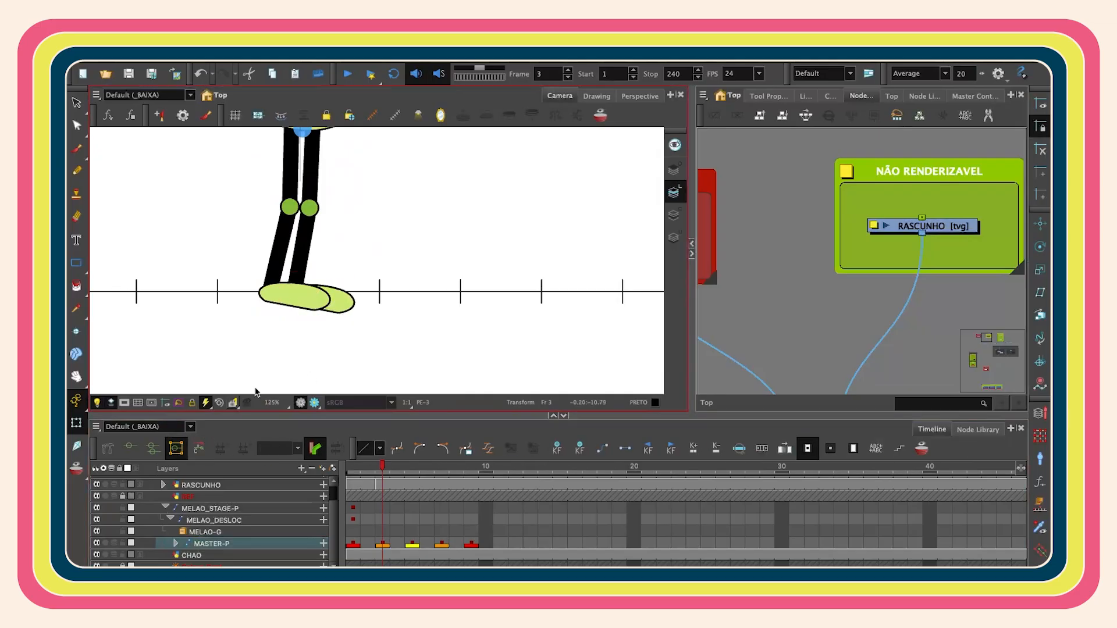
click(353, 471)
scroll(430, 325, down, 4)
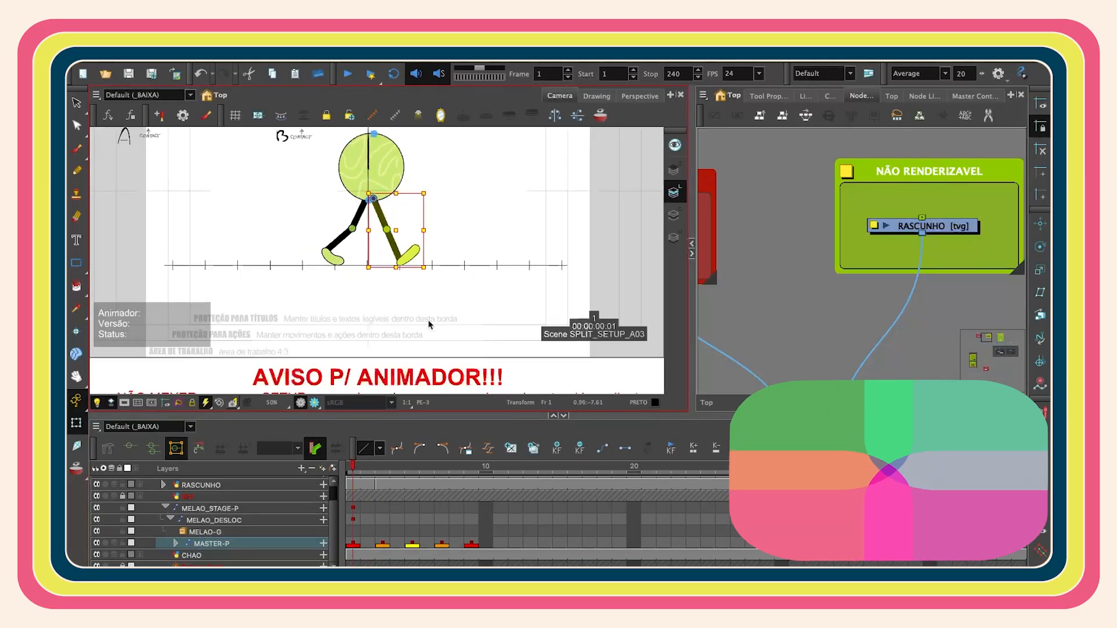
scroll(454, 201, down, 2)
key(space)
drag(446, 193, 445, 246)
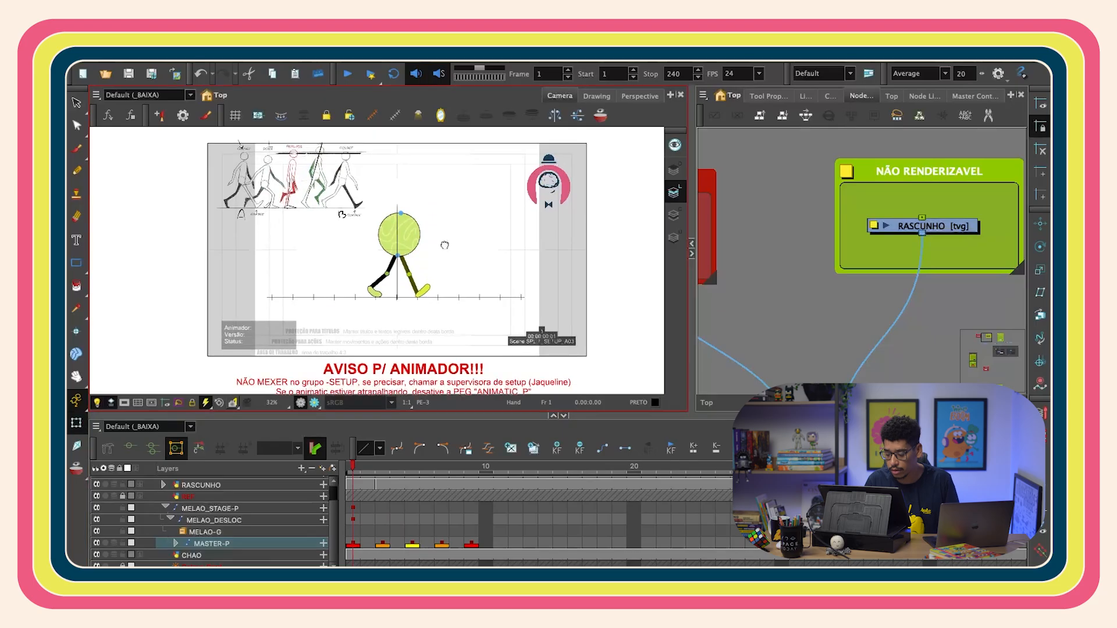
scroll(475, 285, up, 1)
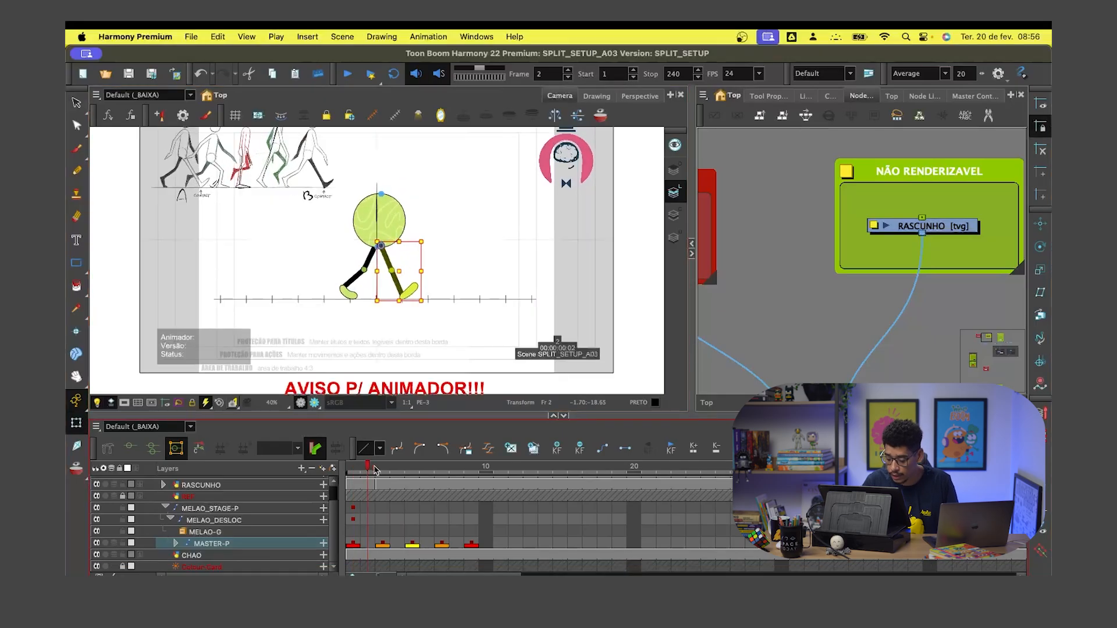
click(381, 469)
scroll(460, 253, up, 2)
scroll(373, 329, up, 3)
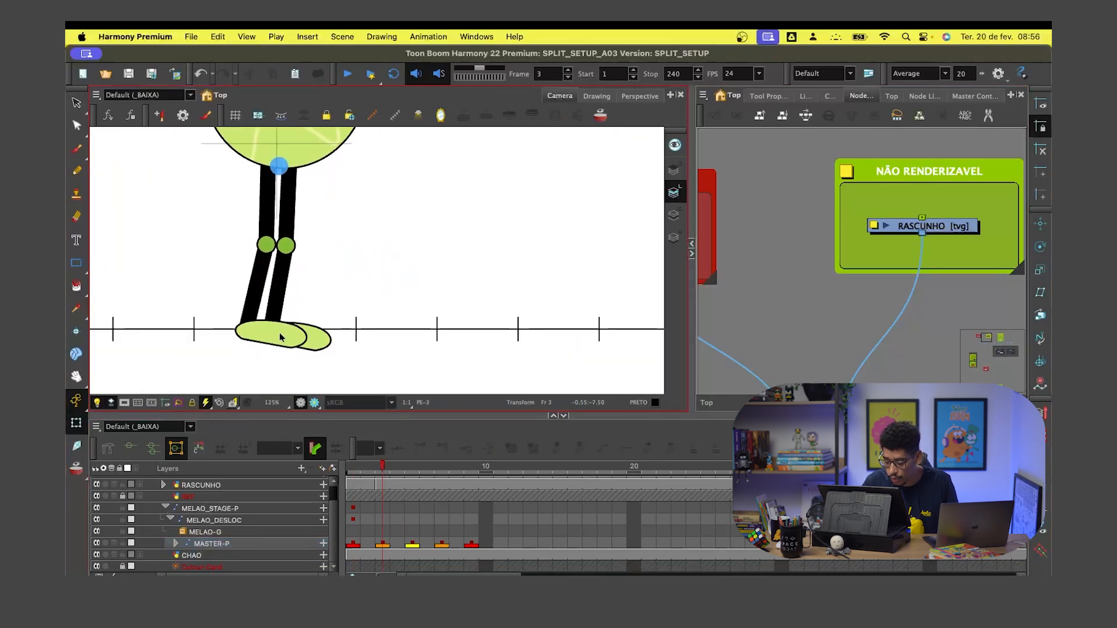
- Try to move the back foot on frame 3
click(291, 333)
click(458, 206)
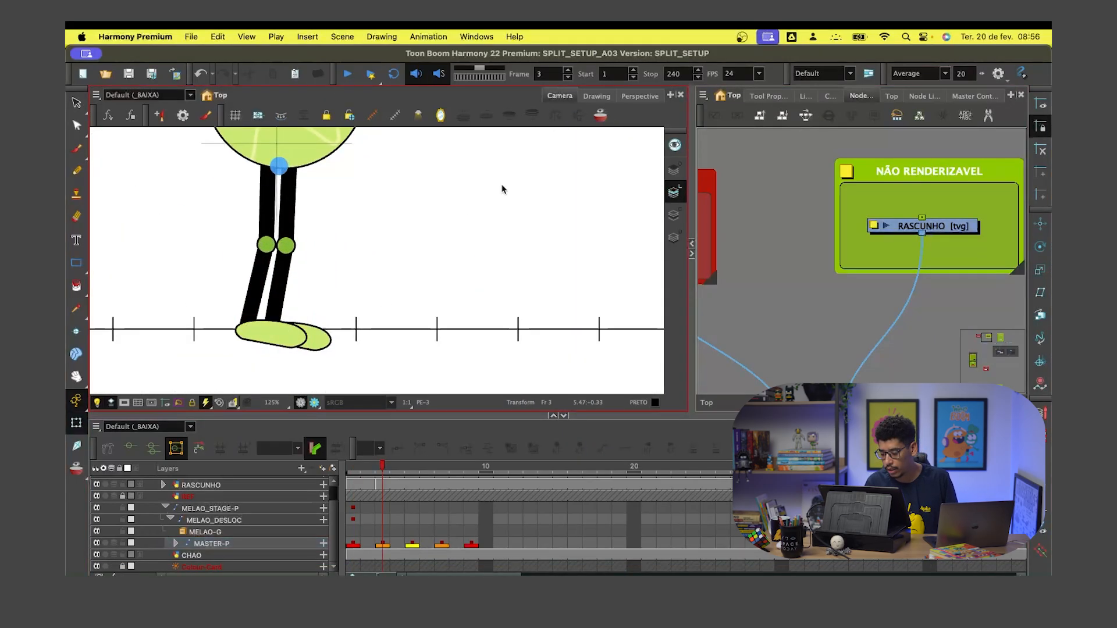
drag(271, 336, 307, 332)
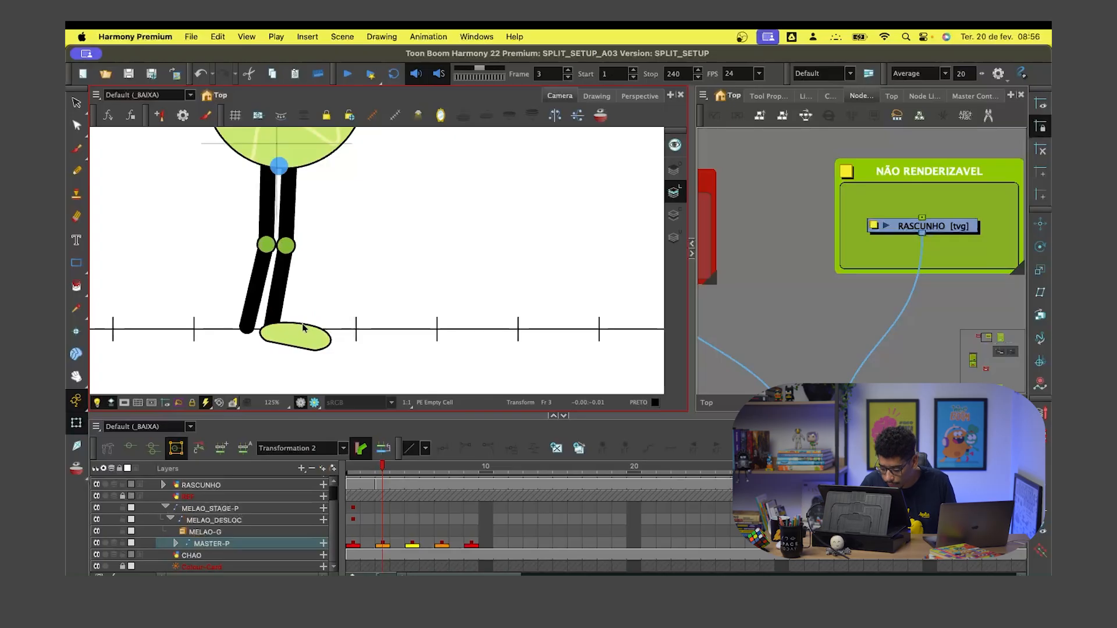
key(Escape)
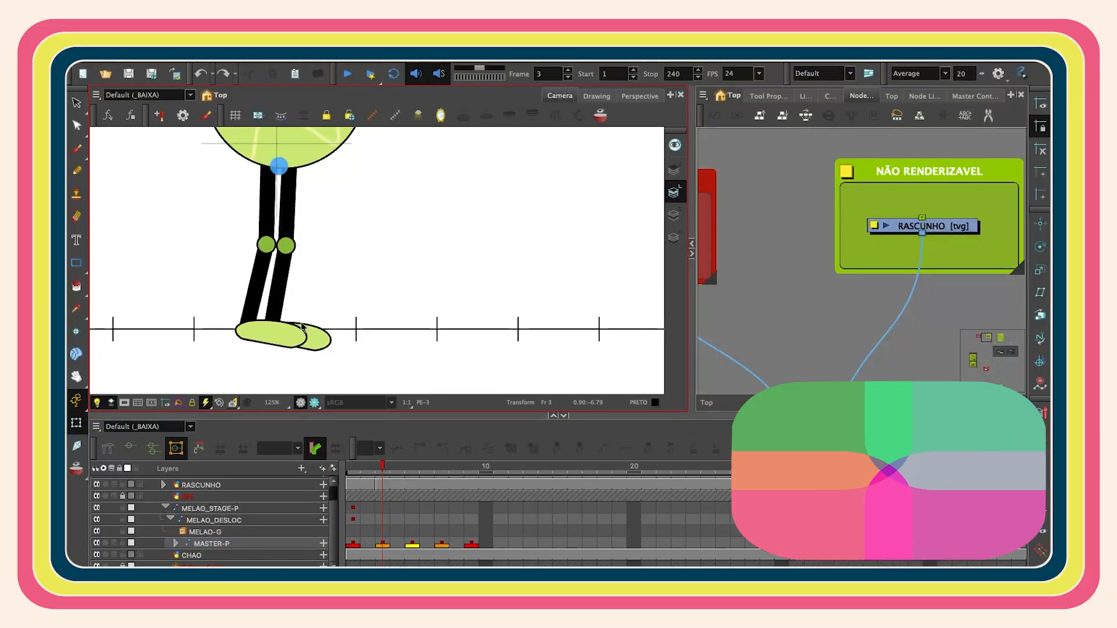
- Delete the second leg's shin and foot drawings on frame 3
click(298, 330)
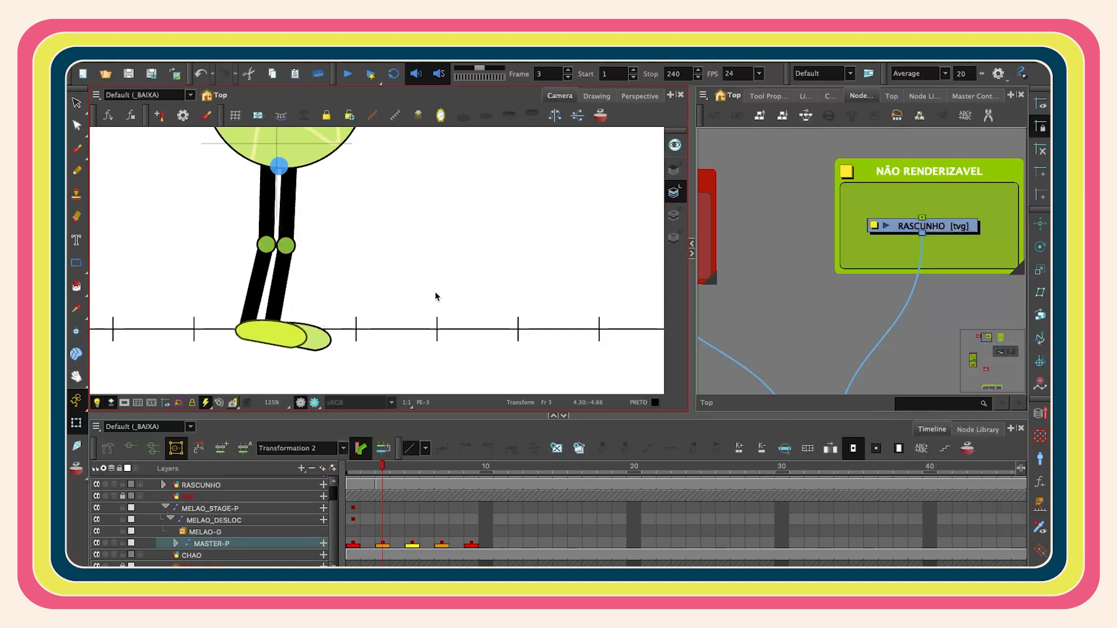
click(267, 245)
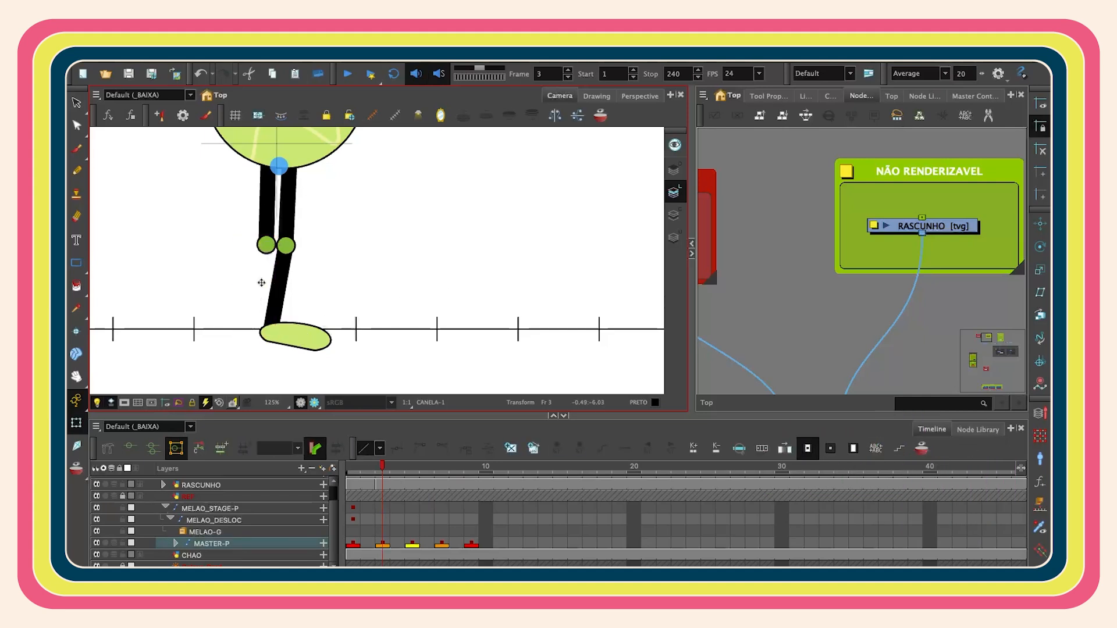
key(Delete)
click(269, 215)
key(Delete)
scroll(451, 251, down, 3)
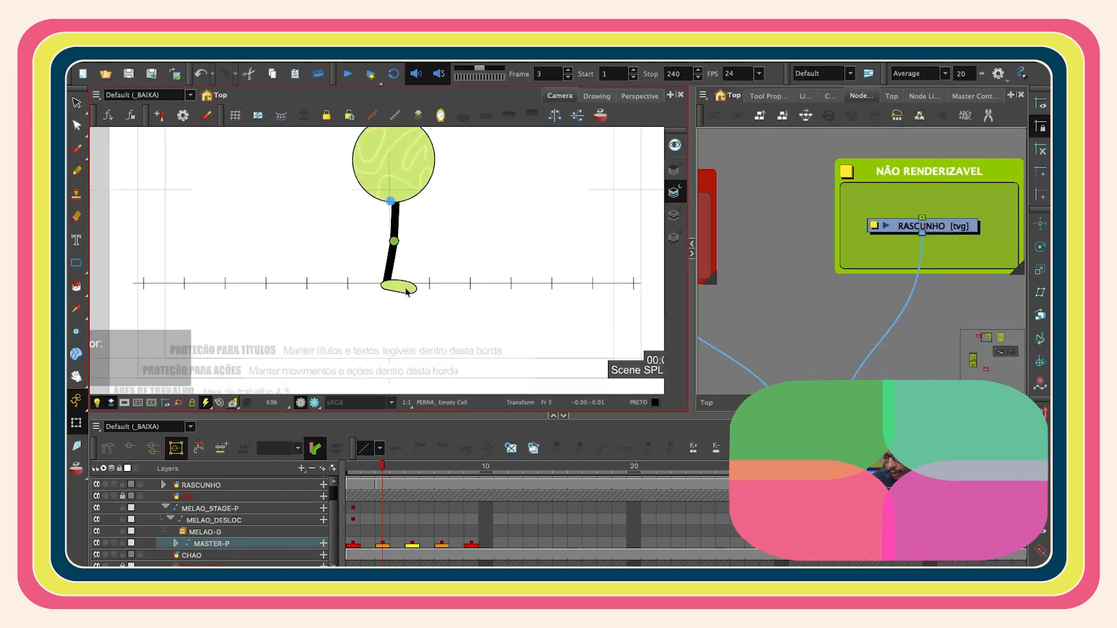
- Turn on onion skin and rotate the shin and foot on frame 3 into the passing pose
click(410, 289)
key(b)
key(alt+o)
scroll(441, 265, up, 2)
mouse_move(410, 316)
mouse_down()
mouse_move(441, 299)
mouse_move(417, 322)
mouse_up()
key(shift+b)
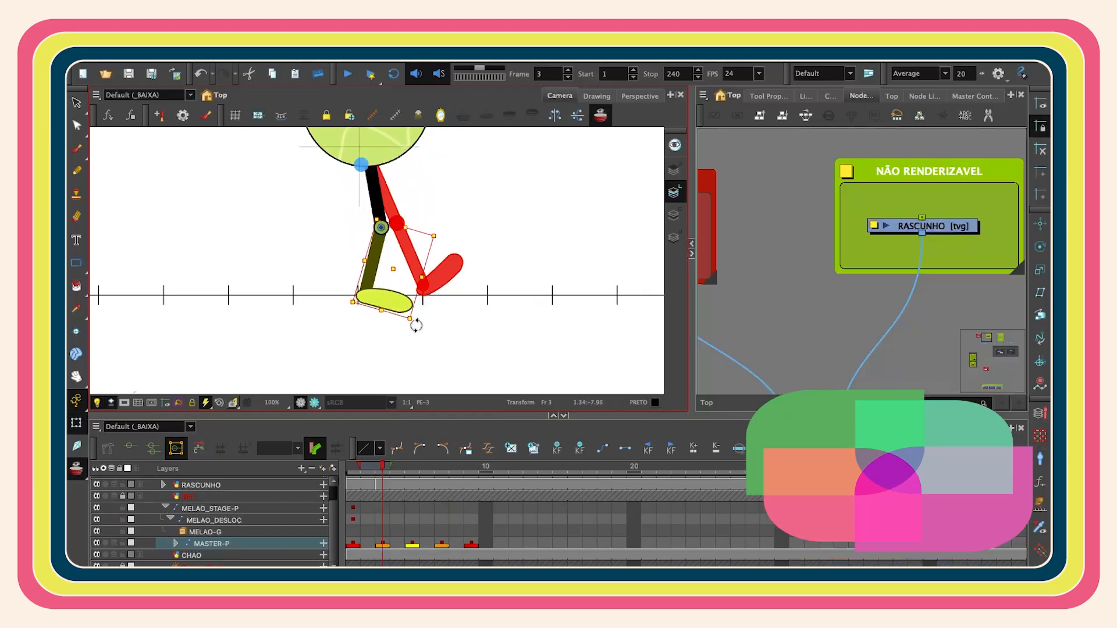
click(445, 222)
drag(427, 278, 429, 256)
scroll(438, 252, down, 2)
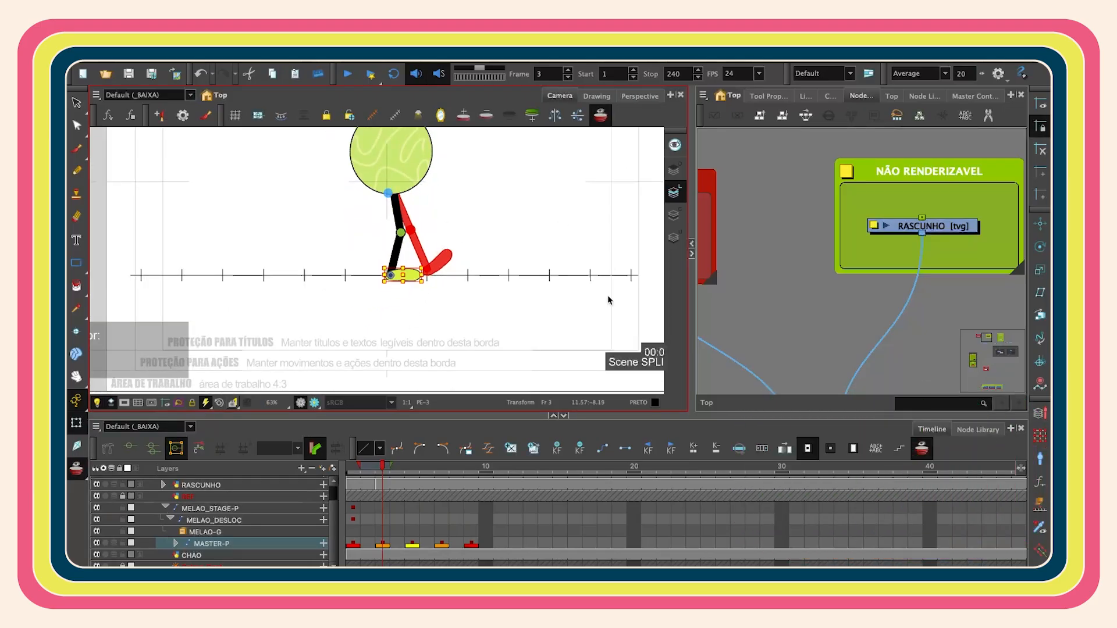
key(space)
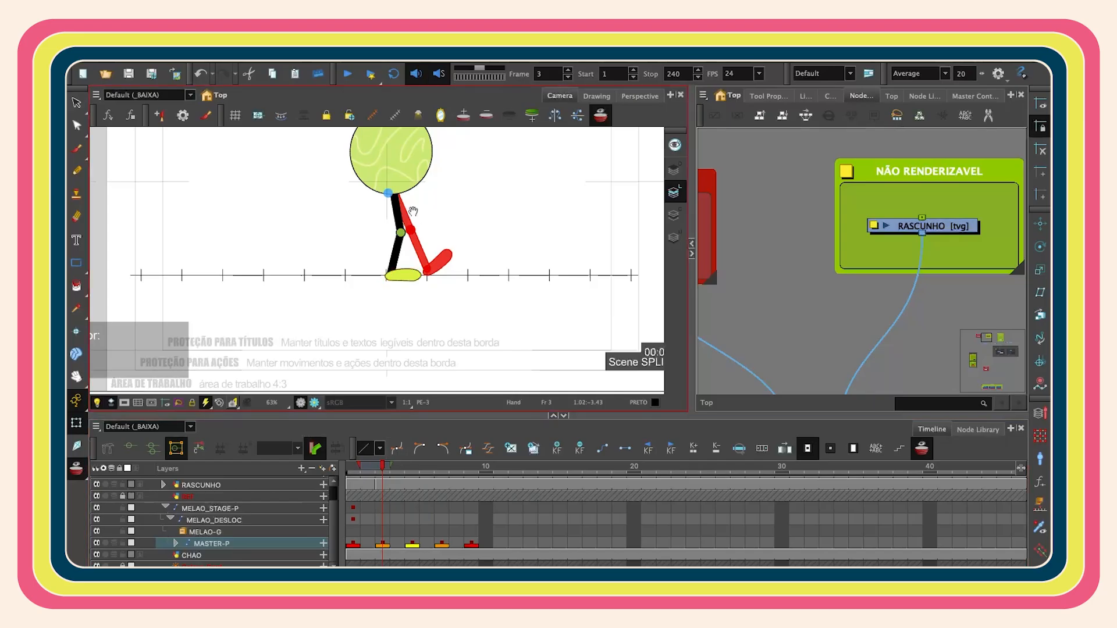
- Try to reposition the leg on frame 3 and undo the change
drag(419, 219, 404, 260)
scroll(384, 325, up, 1)
drag(386, 337, 410, 312)
scroll(390, 298, up, 1)
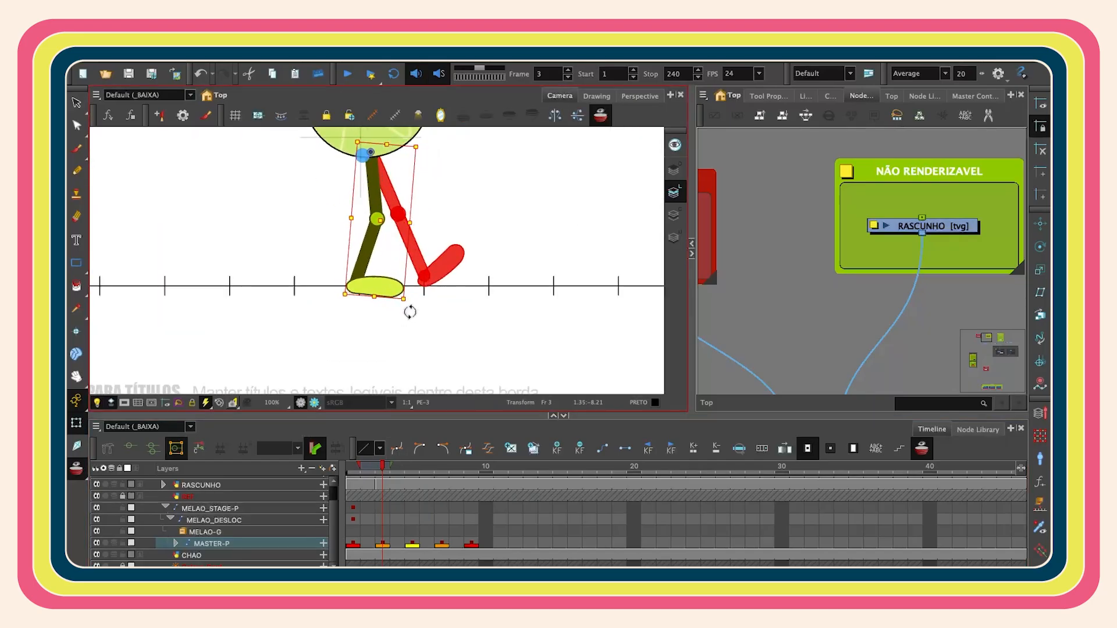
key(super+z)
key(2)
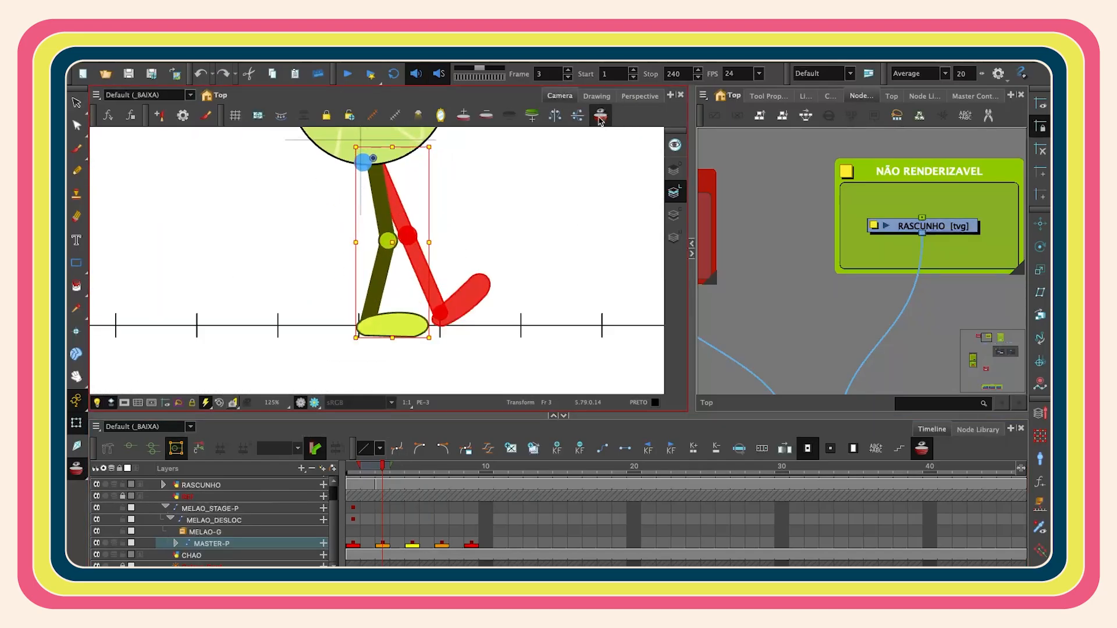
- Turn off onion skin and rotate the supporting leg's shin and foot on frame 3 so the foot rests flat on the ground
click(600, 116)
key(comma)
key(period)
drag(450, 342, 412, 264)
click(378, 198)
click(718, 239)
click(398, 256)
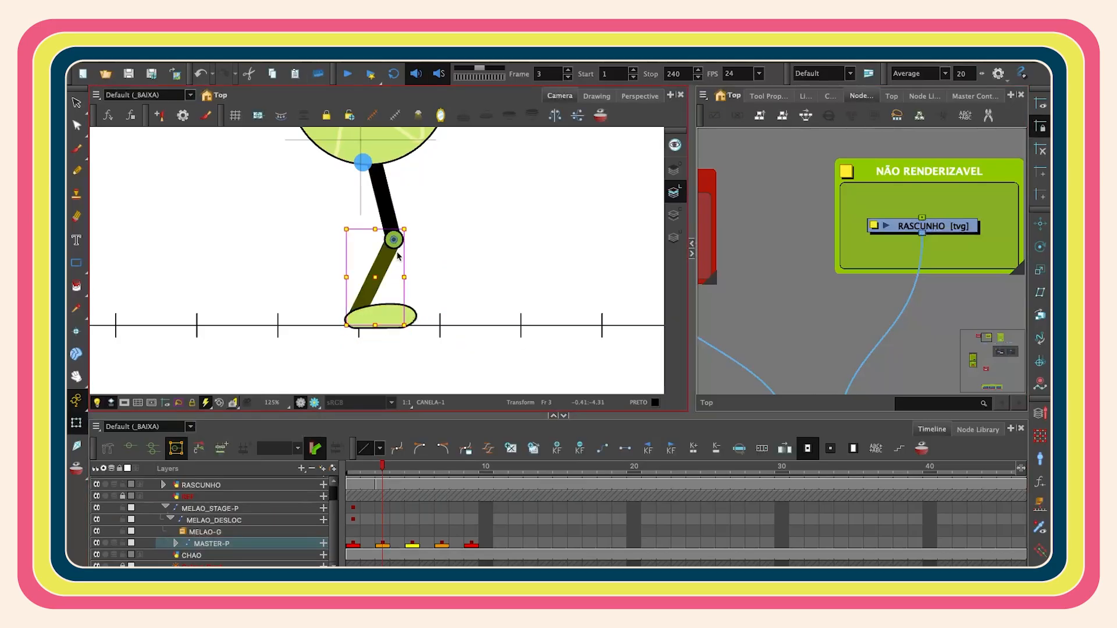
drag(415, 229, 396, 259)
click(386, 188)
click(406, 313)
scroll(409, 306, down, 3)
scroll(409, 291, left, 3)
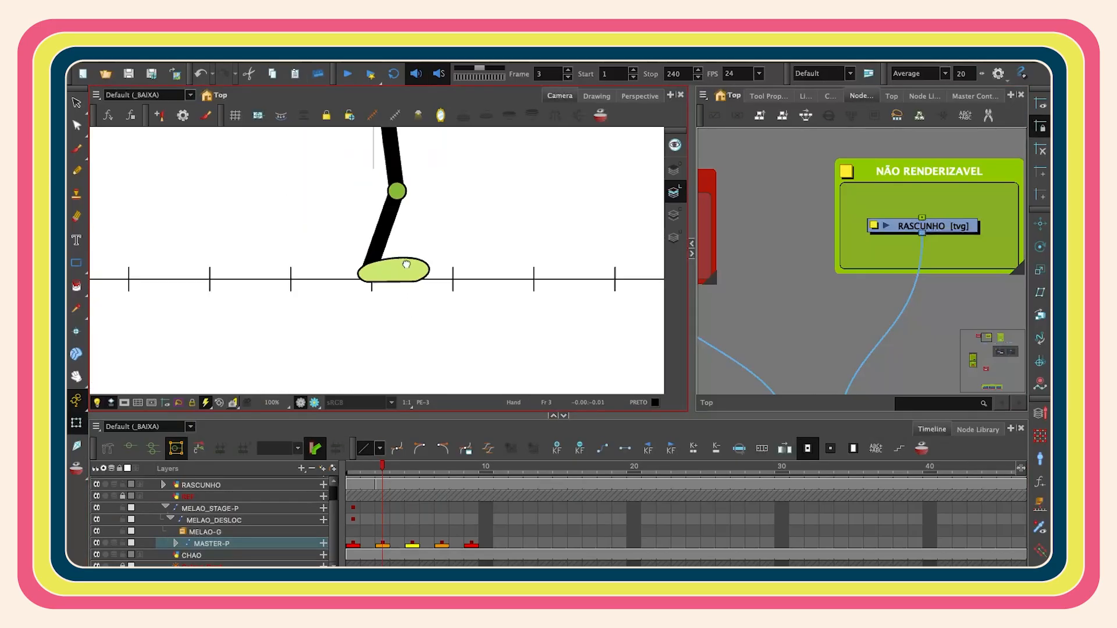
key(2)
key(2)
click(409, 273)
drag(463, 244, 467, 249)
drag(404, 270, 466, 253)
key(1)
key(1)
click(451, 247)
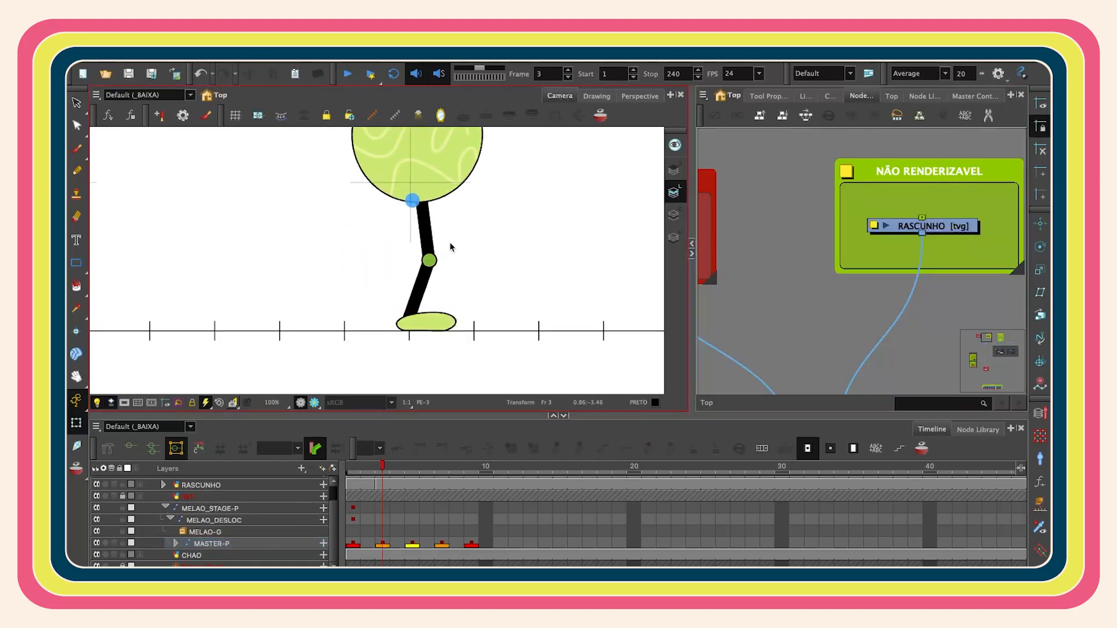
key(2)
key(2)
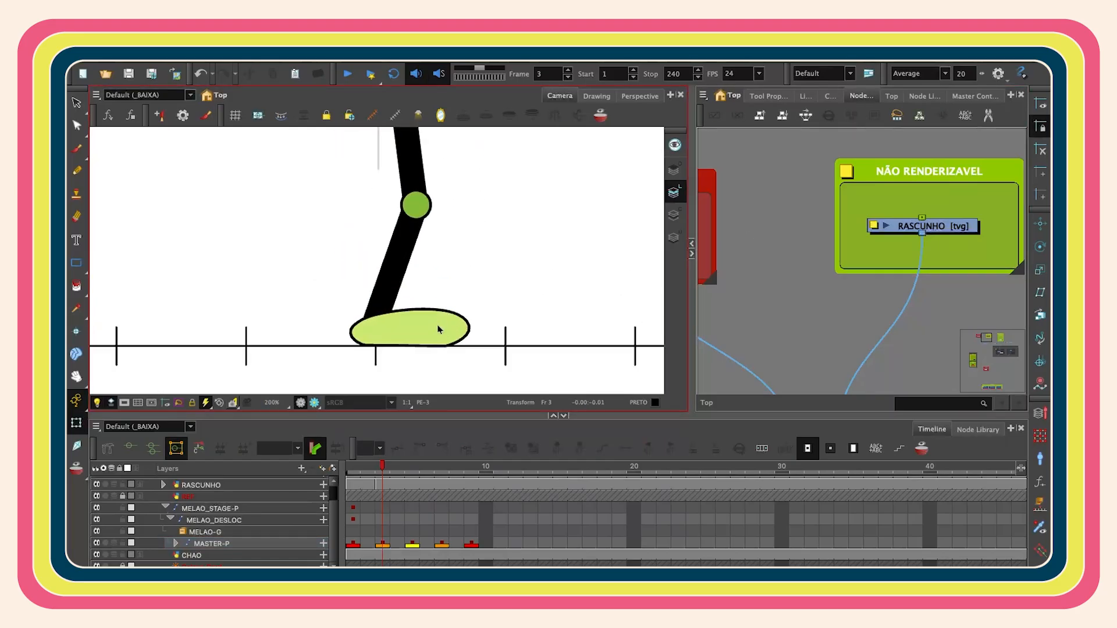
- Pose the second leg on frame 3 bent backward at the knee with its foot lifted behind the body
scroll(438, 313, down, 1)
click(397, 256)
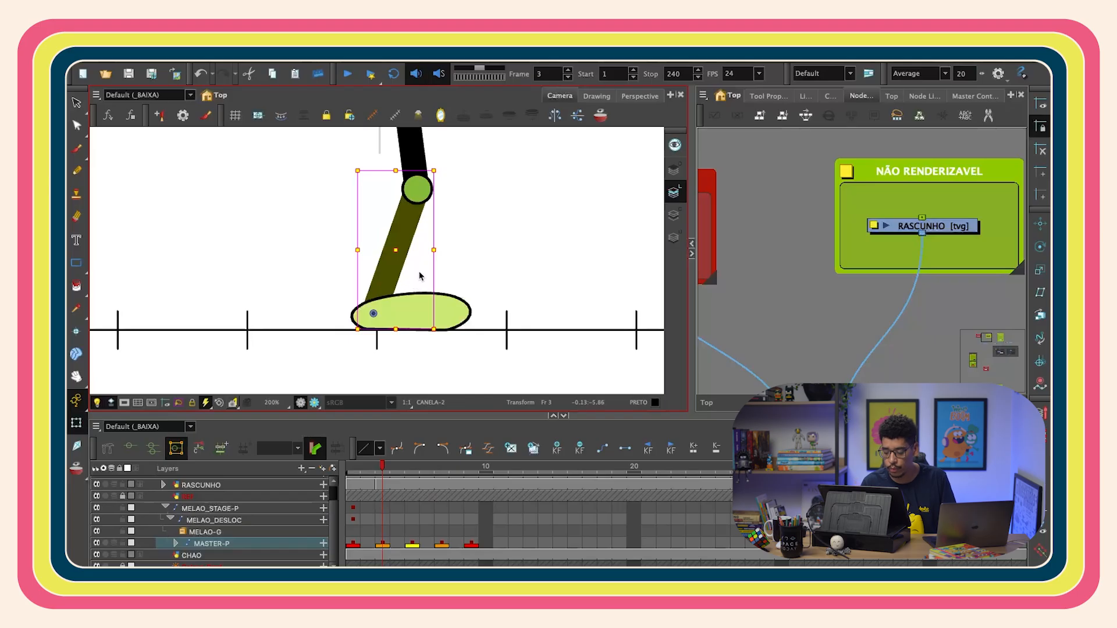
scroll(466, 220, down, 2)
key(space)
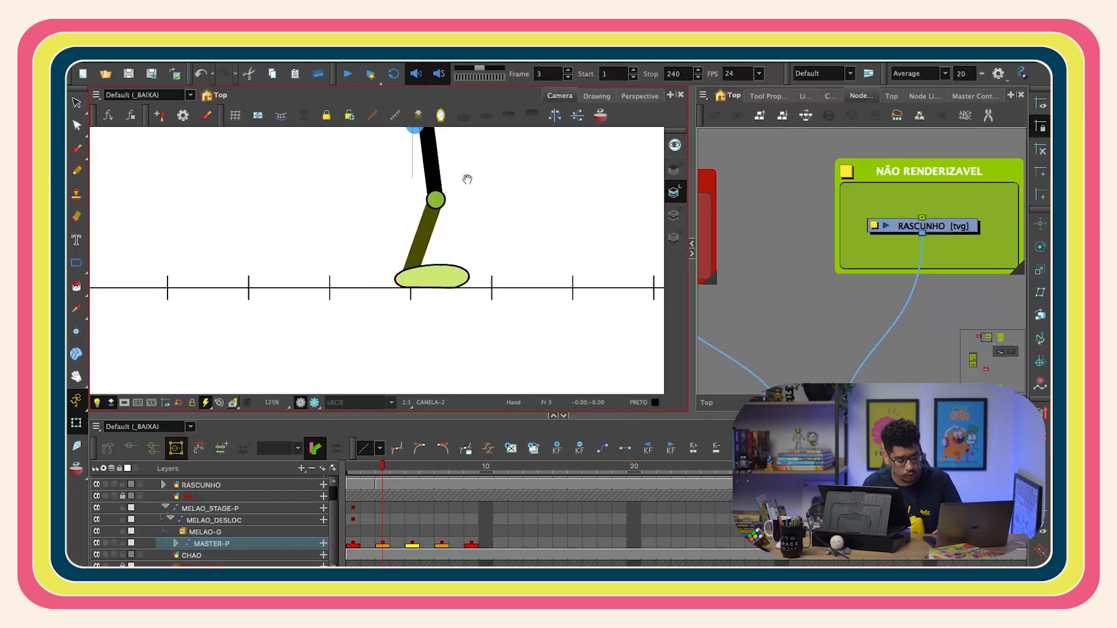
drag(467, 179, 465, 212)
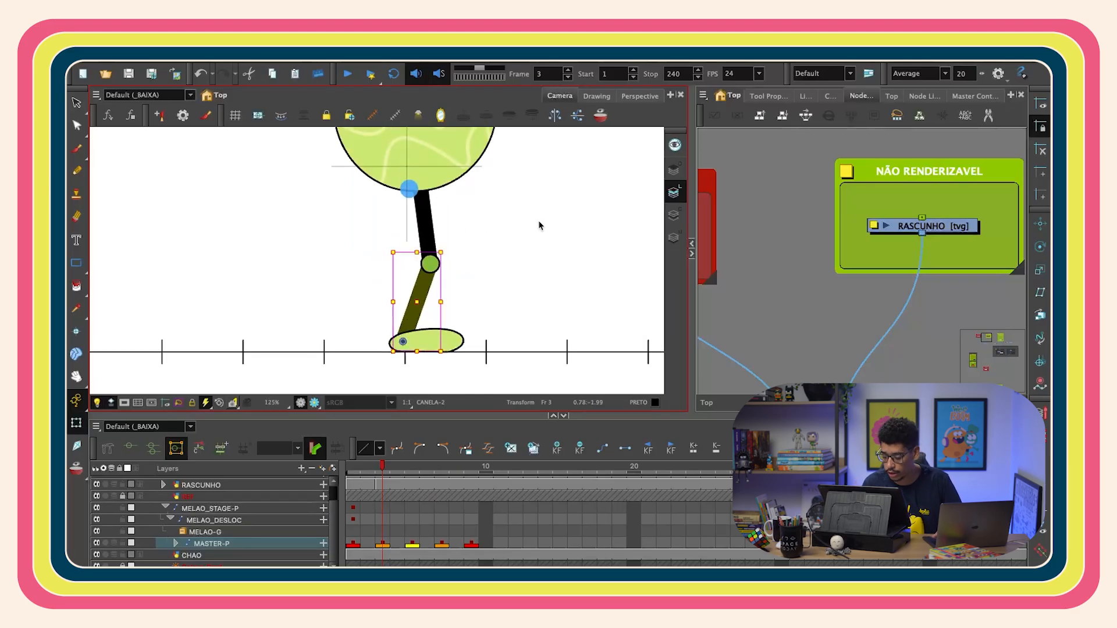
click(509, 218)
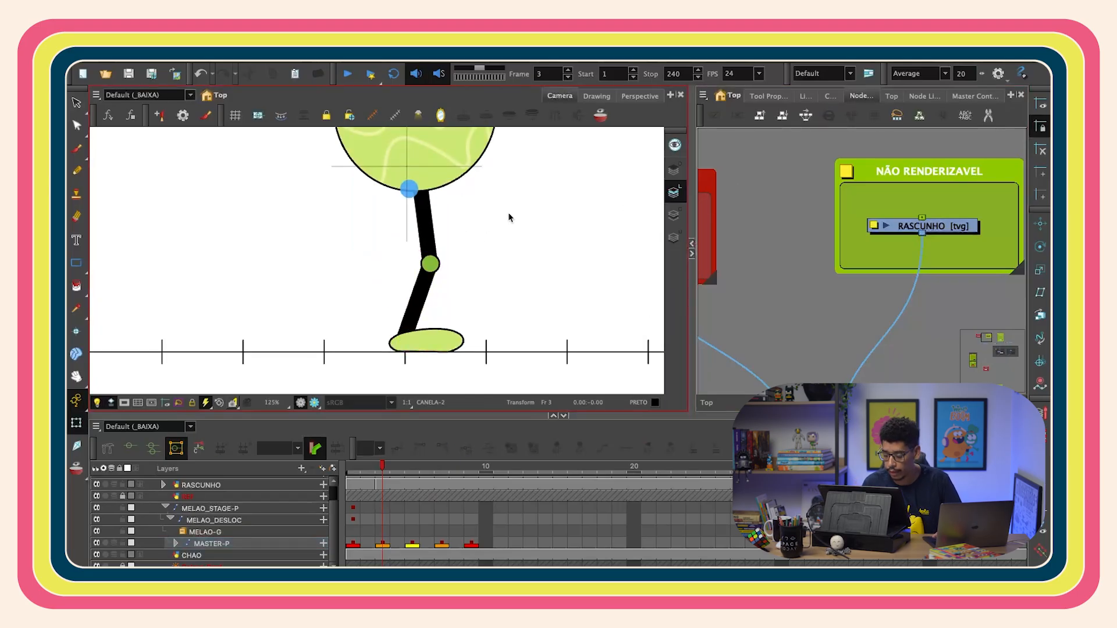
click(421, 333)
key(b)
key(b)
drag(451, 172, 424, 131)
key(shift+b)
drag(570, 241, 447, 348)
click(471, 269)
click(389, 306)
drag(428, 259, 420, 307)
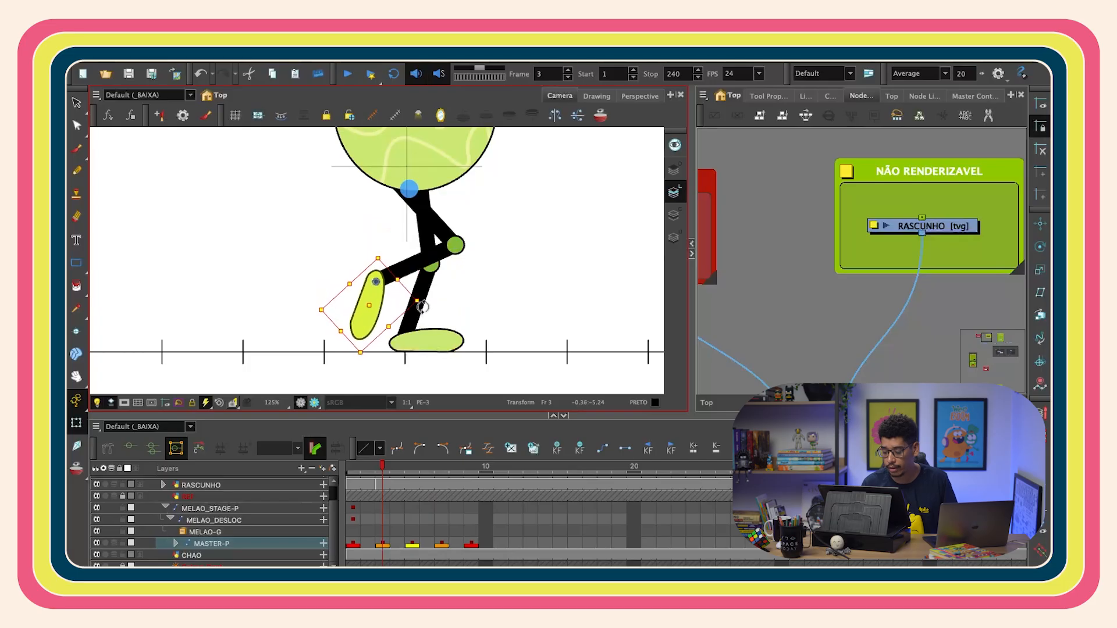
click(488, 247)
key(1)
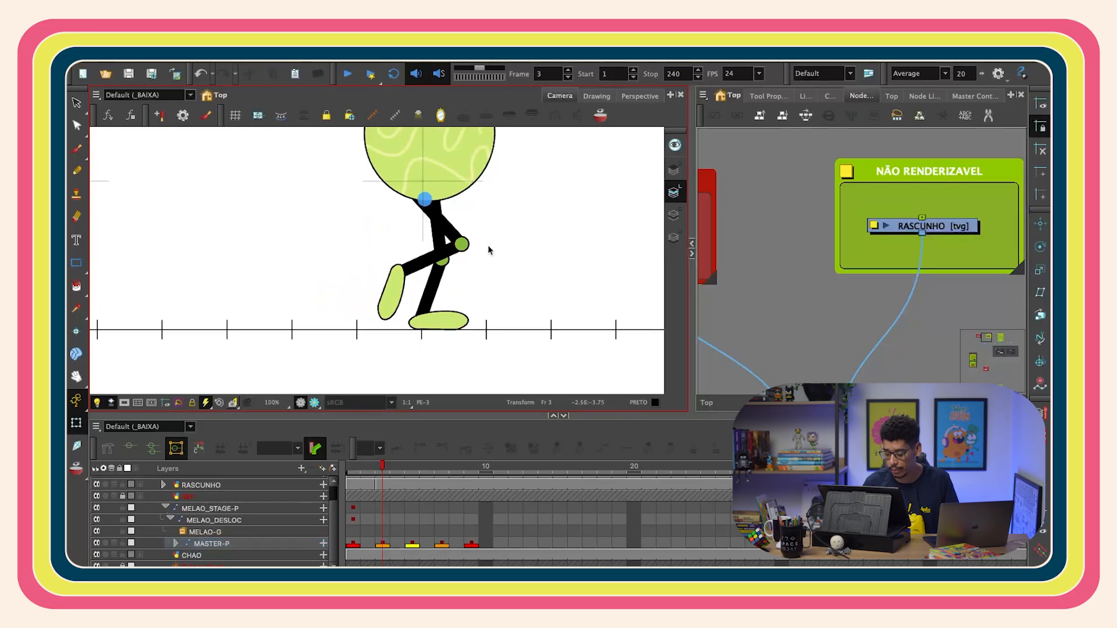
key(2)
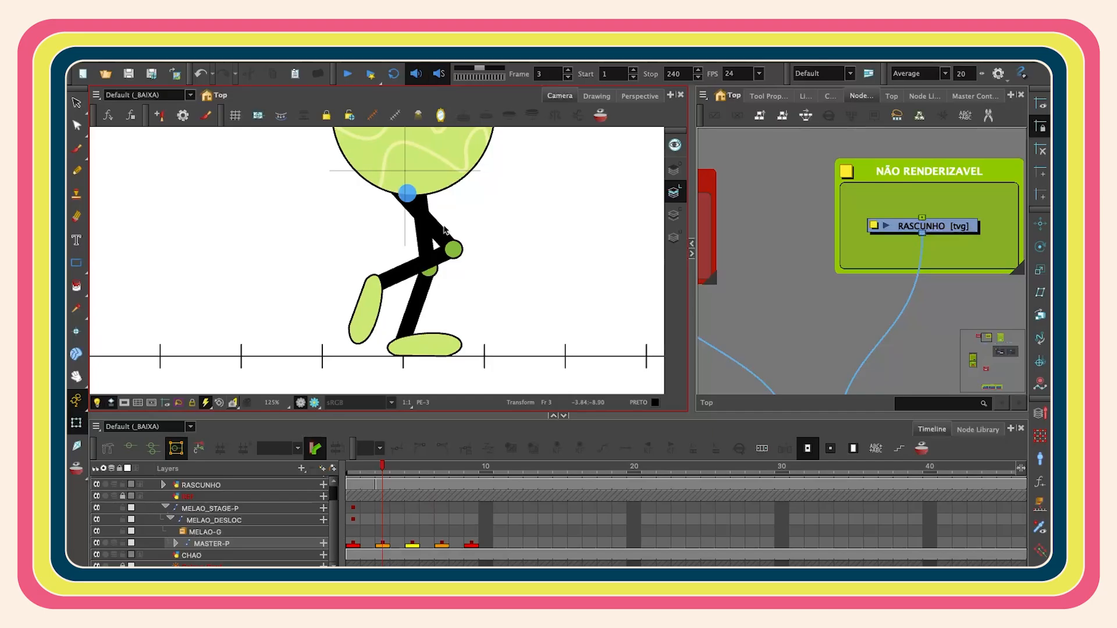
click(382, 302)
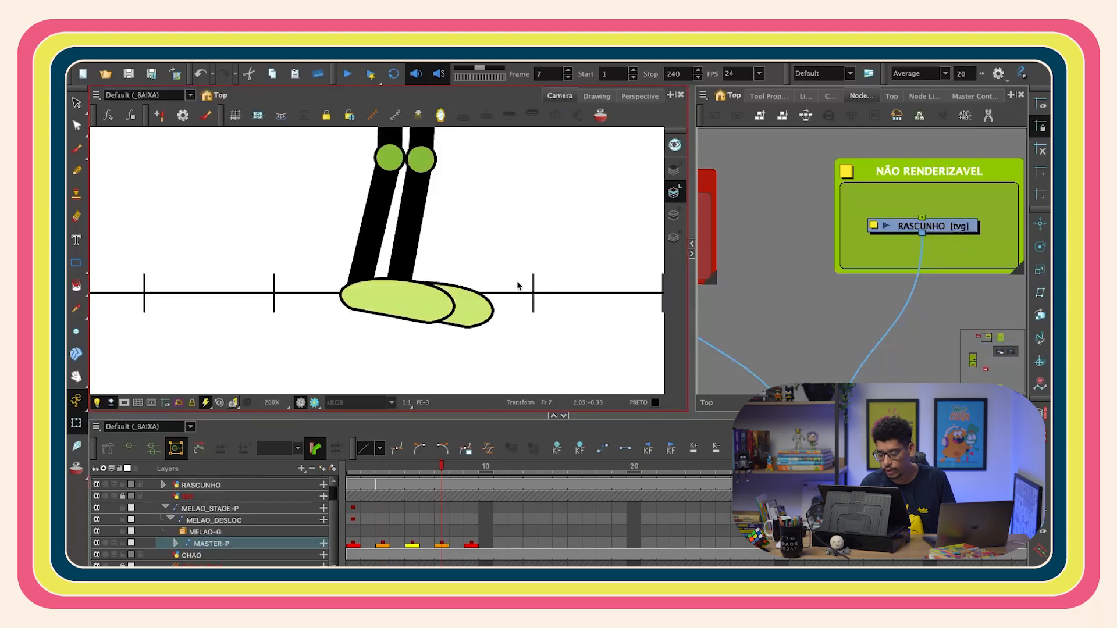
- Step between frames 5 and 7 and zoom in to compare the leg poses
scroll(518, 286, down, 4)
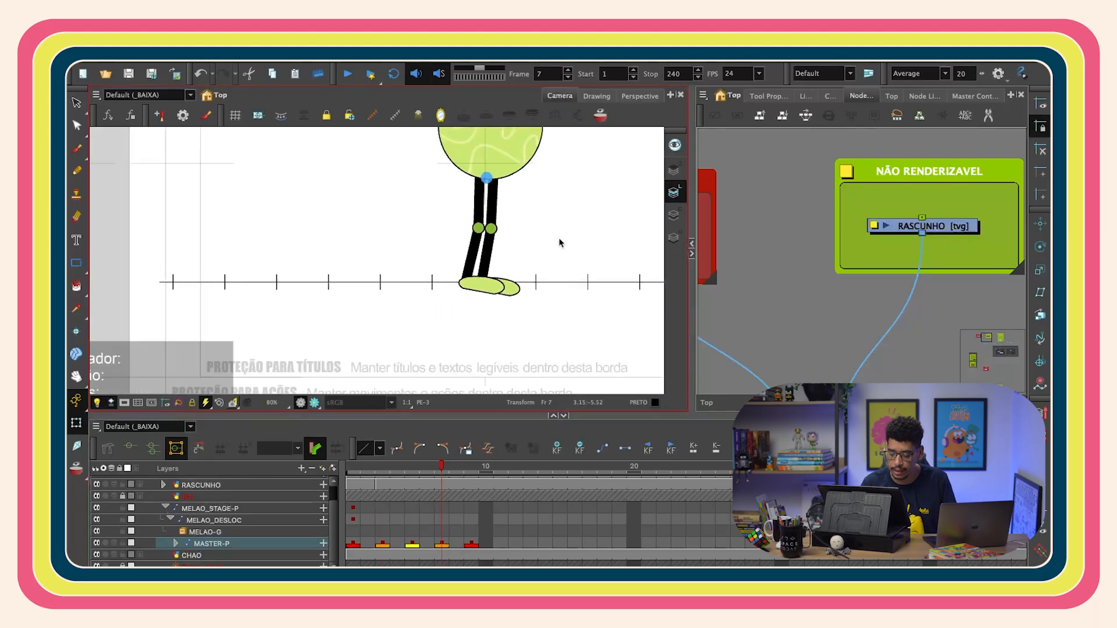
scroll(559, 243, down, 3)
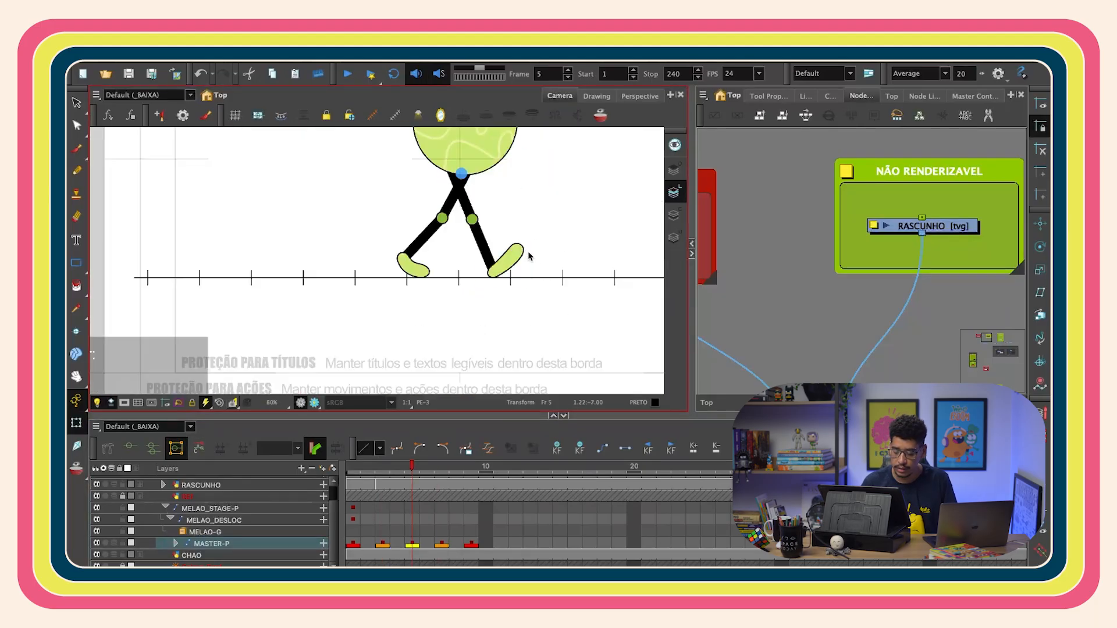
click(530, 253)
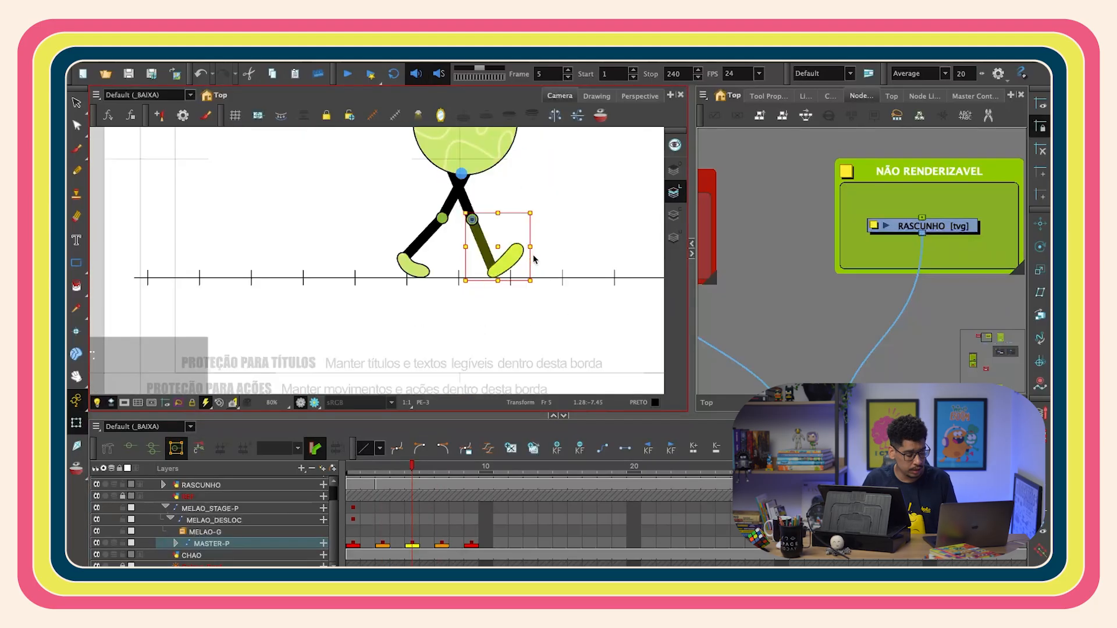
key(b)
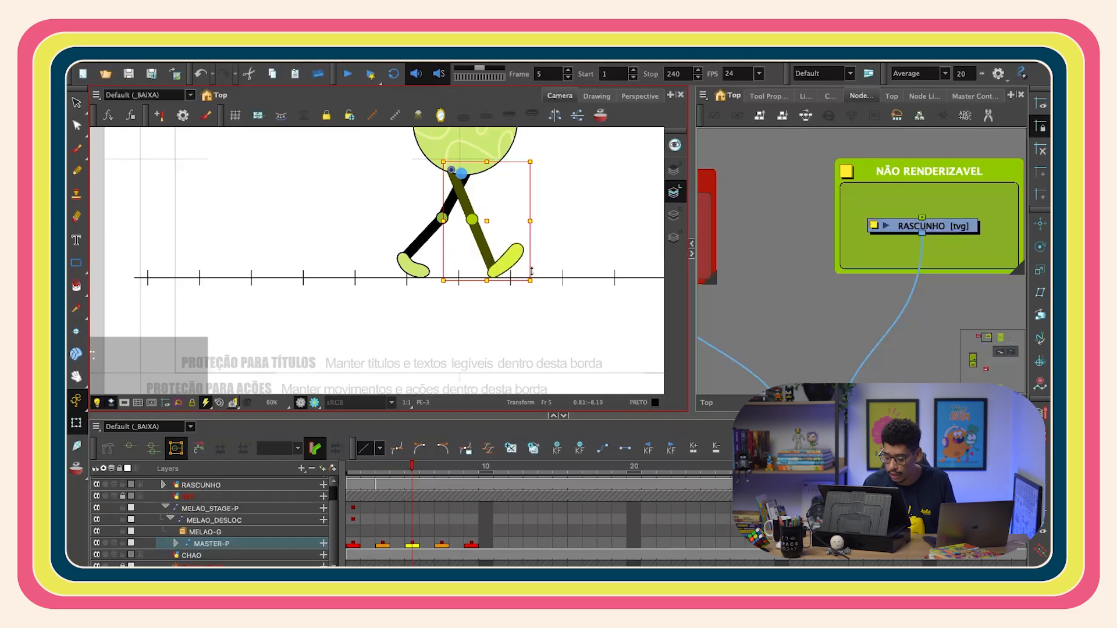
drag(427, 467, 446, 467)
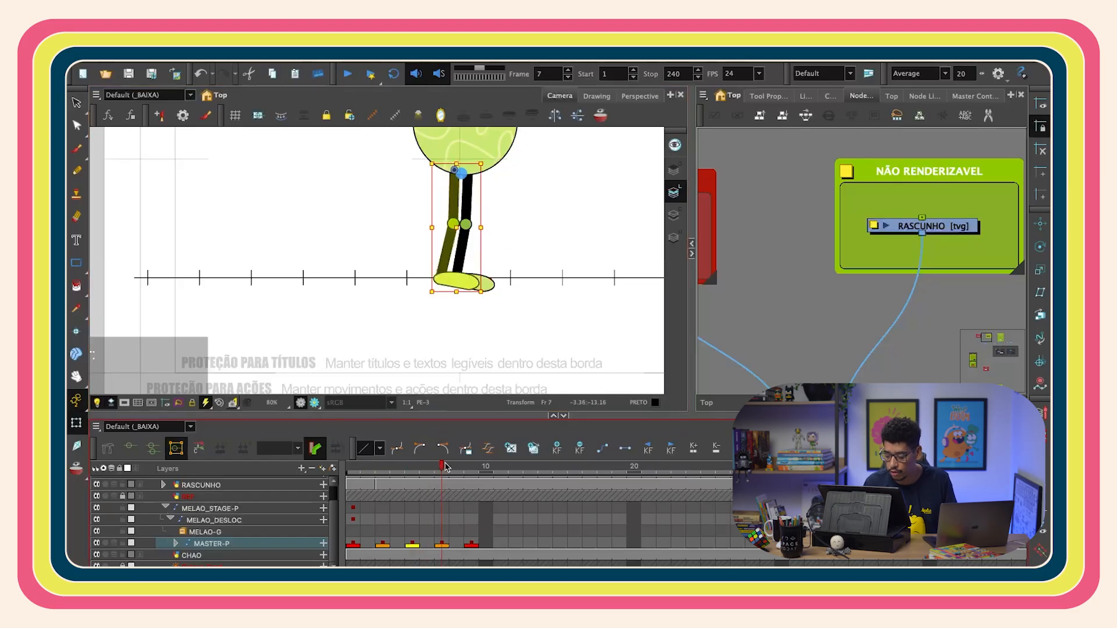
scroll(511, 279, up, 3)
click(477, 289)
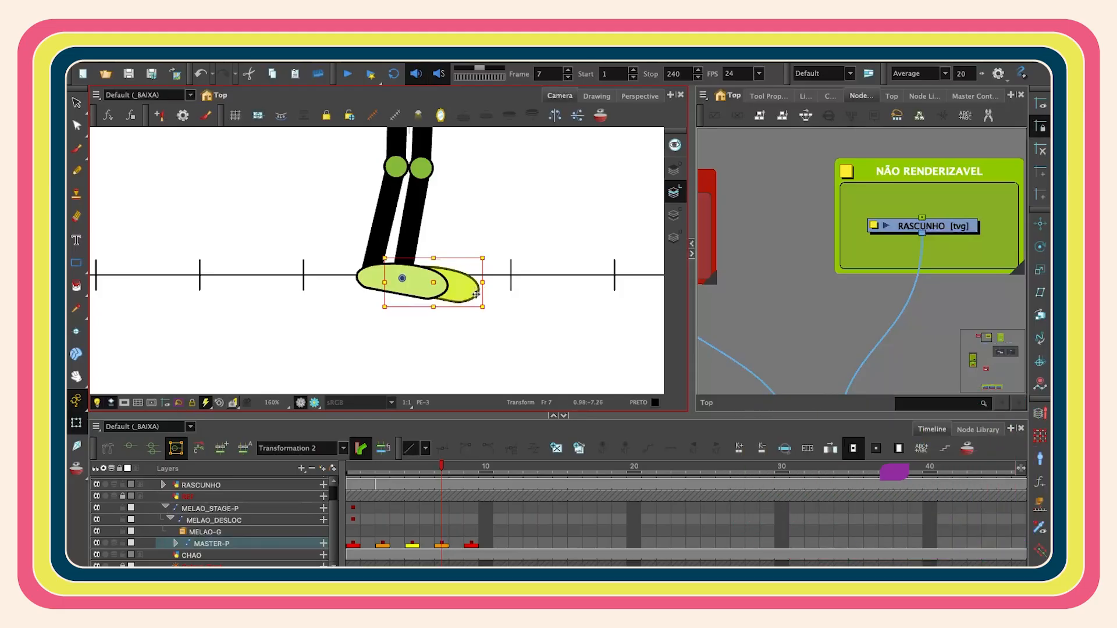
click(489, 293)
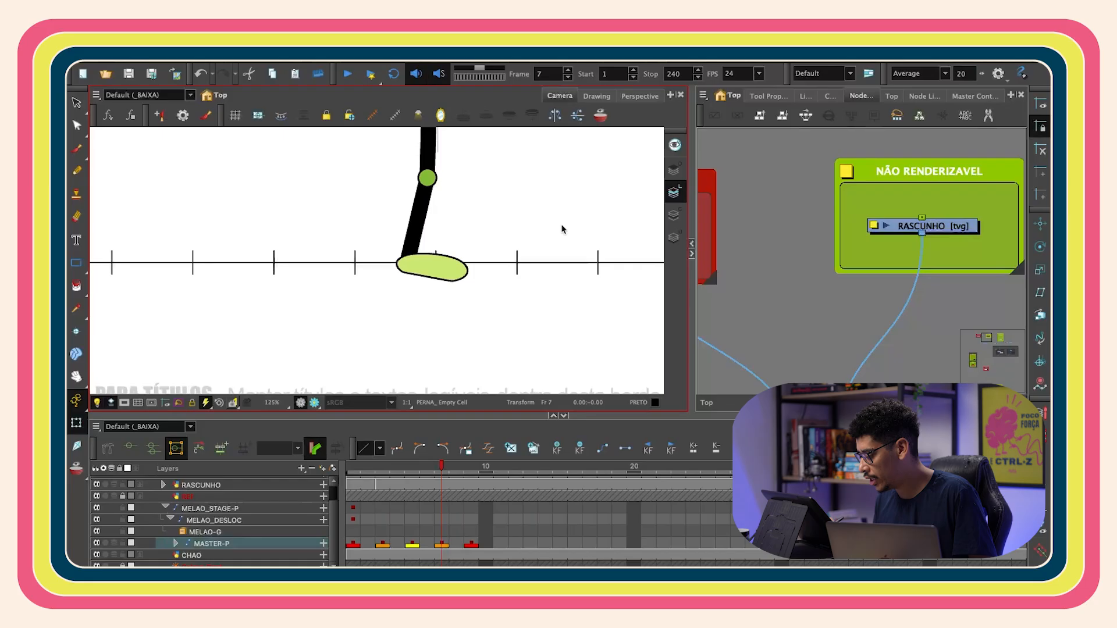
scroll(562, 229, down, 2)
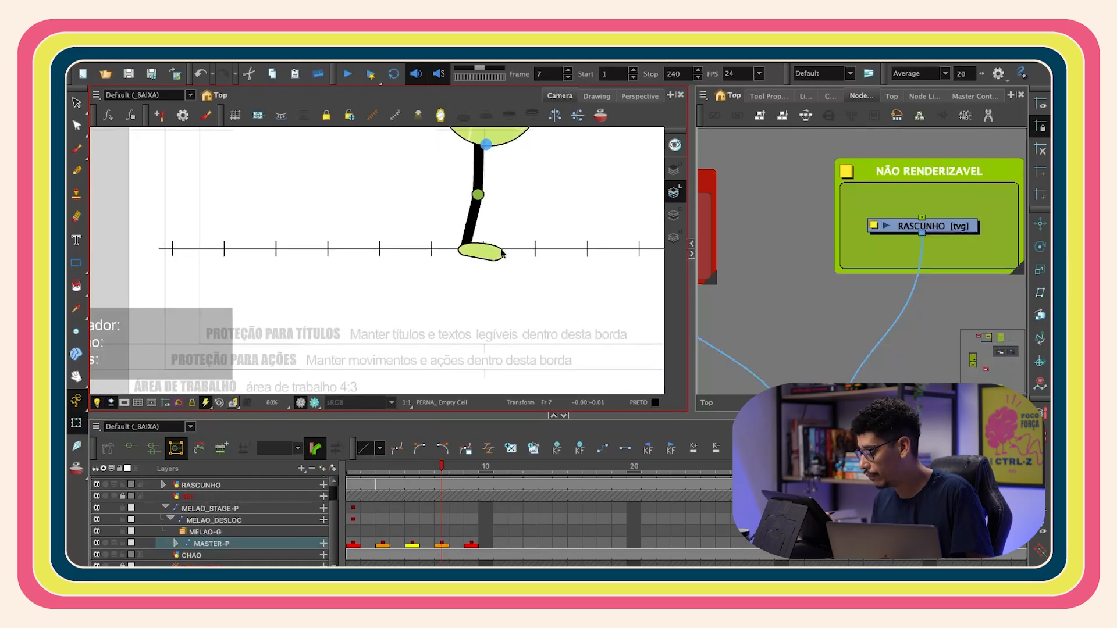
scroll(514, 233, up, 2)
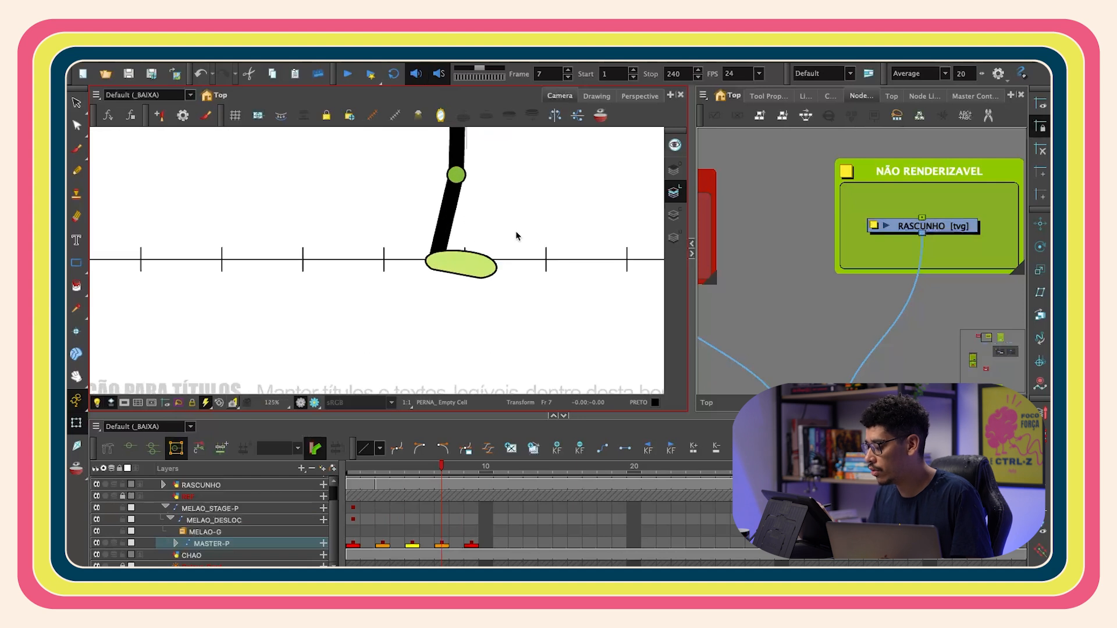
- Rotate the supporting leg's shin and foot on frame 7 so the foot rests flat on the ground
key(space)
drag(490, 253, 479, 357)
scroll(464, 320, down, 1)
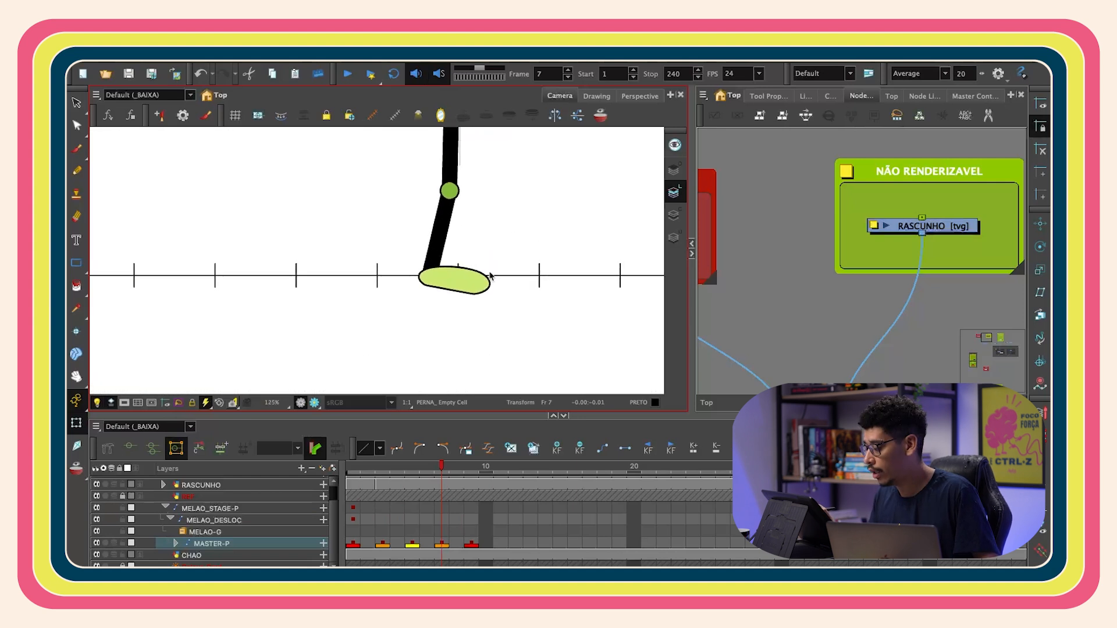
click(459, 332)
key(b)
key(b)
key(shift+b)
key(shift+b)
drag(492, 307, 487, 279)
key(b)
key(b)
mouse_move(496, 340)
mouse_down()
mouse_move(502, 330)
mouse_move(497, 349)
mouse_up()
key(shift+b)
key(Escape)
scroll(463, 276, up, 3)
click(464, 277)
drag(495, 213, 475, 202)
scroll(476, 202, down, 1)
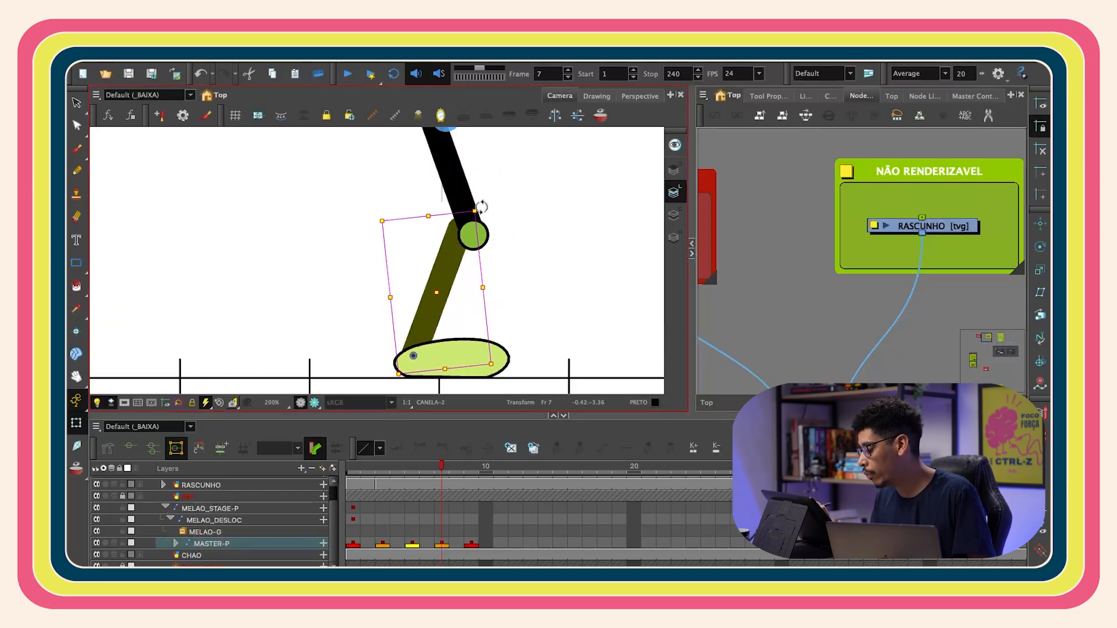
scroll(478, 202, down, 1)
key(b)
drag(494, 279, 480, 298)
scroll(504, 251, up, 3)
key(Escape)
click(404, 221)
drag(403, 221, 406, 205)
key(Escape)
scroll(529, 247, down, 4)
scroll(466, 252, up, 3)
drag(506, 321, 491, 245)
click(466, 253)
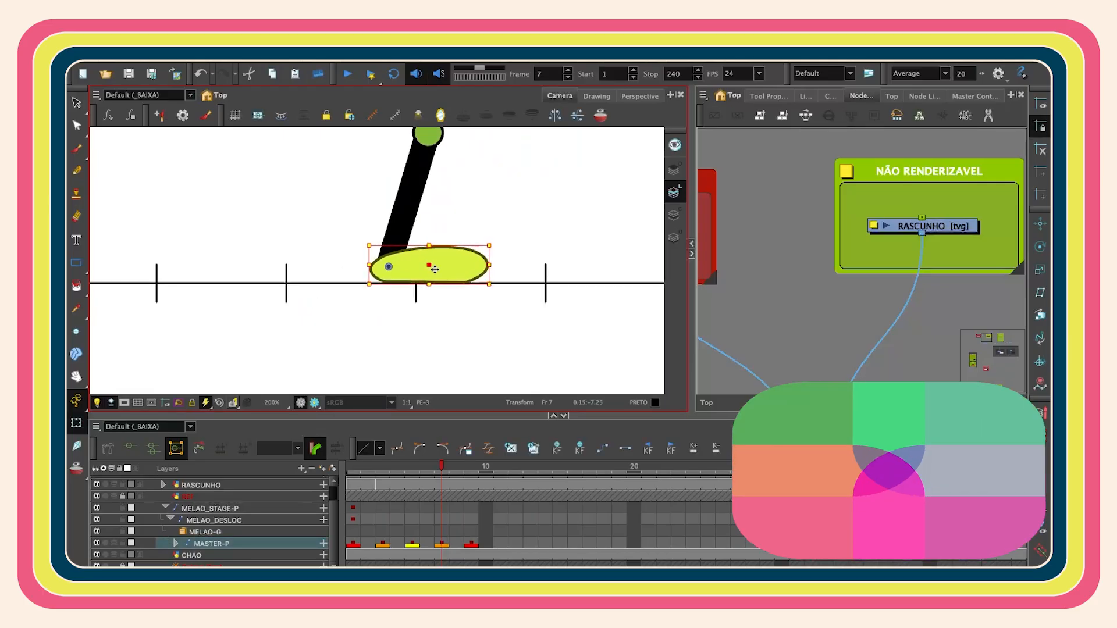
drag(432, 265, 431, 267)
scroll(473, 241, down, 2)
scroll(532, 228, down, 3)
key(Escape)
key(shift+a)
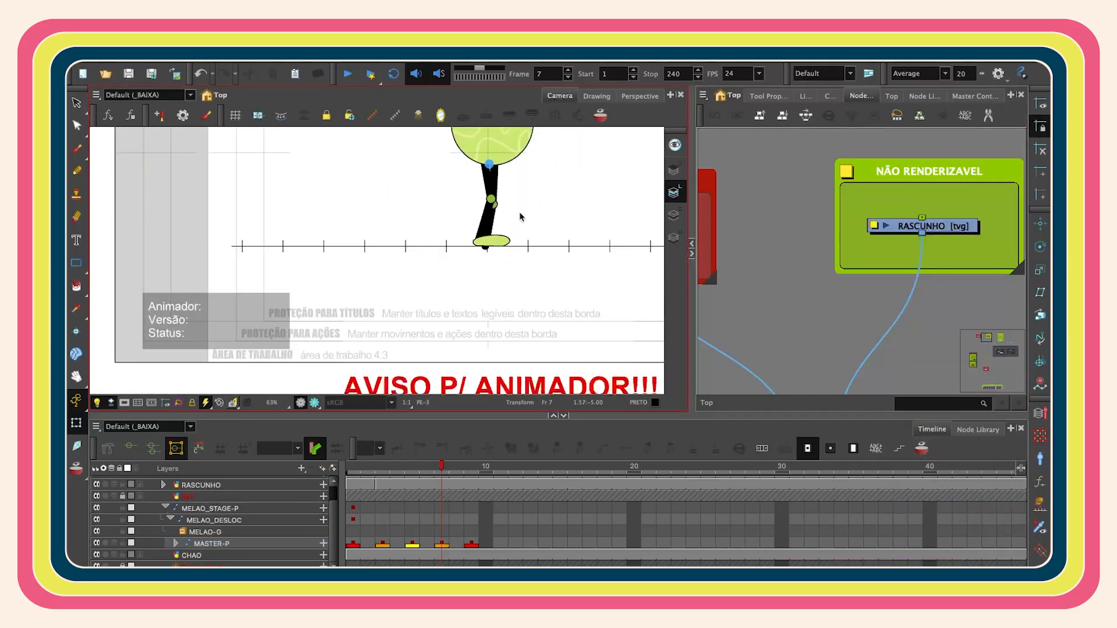
- Pose the second leg on frame 7 bent backward at the knee with its foot lifted
scroll(512, 226, up, 1)
scroll(510, 228, up, 1)
drag(510, 228, 504, 263)
click(501, 300)
key(b)
drag(526, 315, 599, 268)
drag(547, 221, 545, 216)
click(568, 263)
key(b)
drag(594, 290, 429, 285)
click(452, 262)
key(b)
key(b)
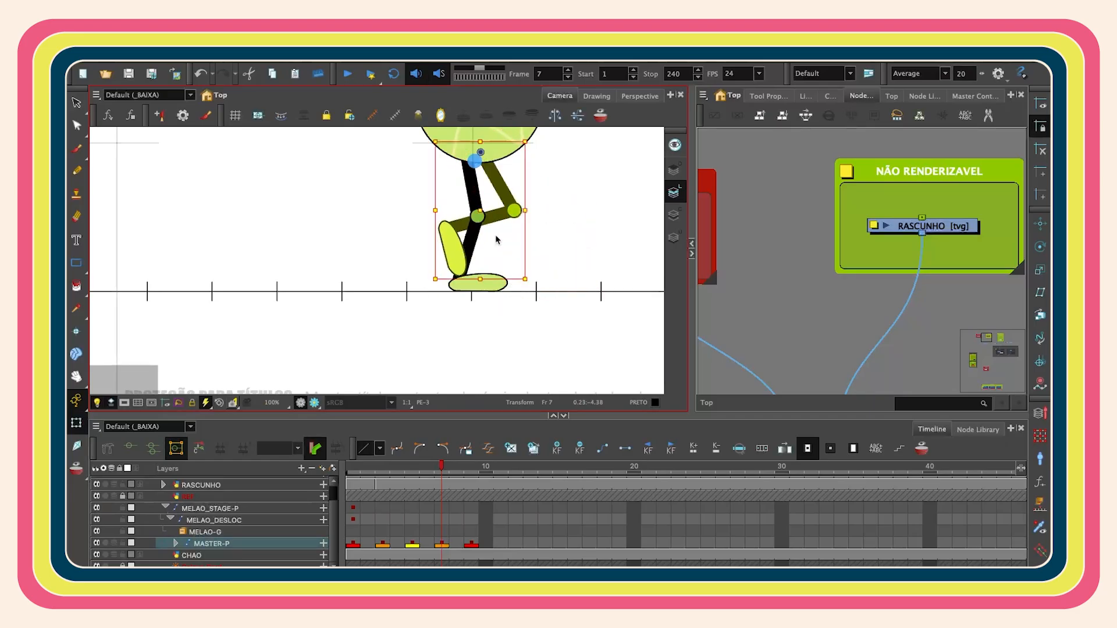
scroll(506, 230, up, 1)
drag(482, 210, 476, 210)
click(434, 265)
drag(464, 295, 421, 312)
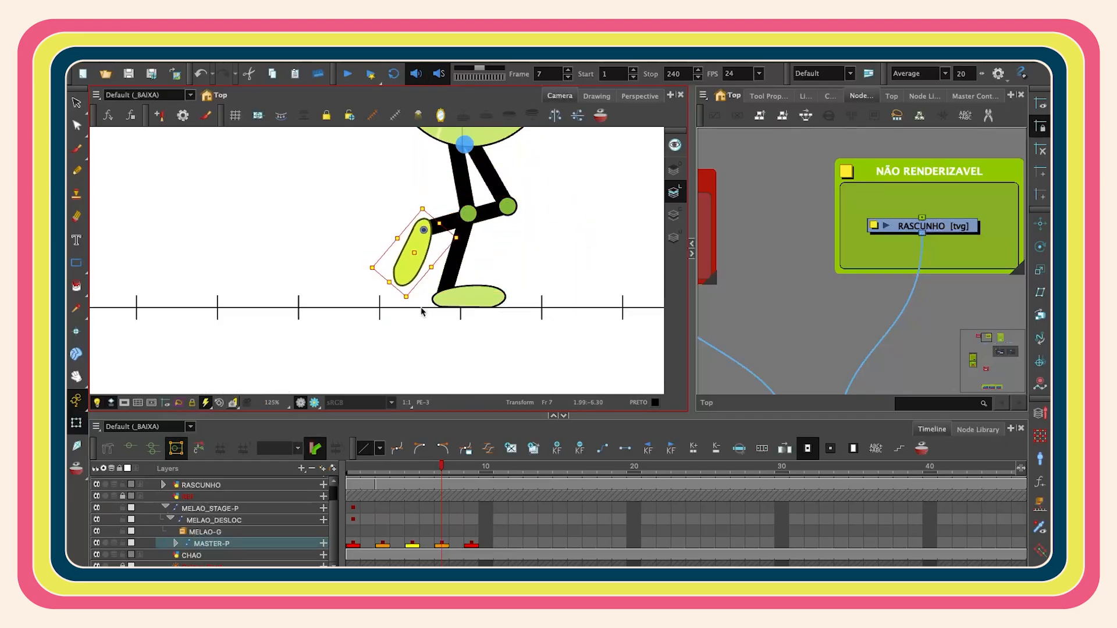
- Compare frame 7 with frame 3 and refine the raised leg's shin and foot angles on frame 7
click(750, 291)
click(383, 468)
click(442, 469)
click(414, 256)
key(b)
key(b)
drag(525, 295, 512, 304)
click(393, 255)
key(b)
drag(367, 294, 373, 313)
key(shift+m)
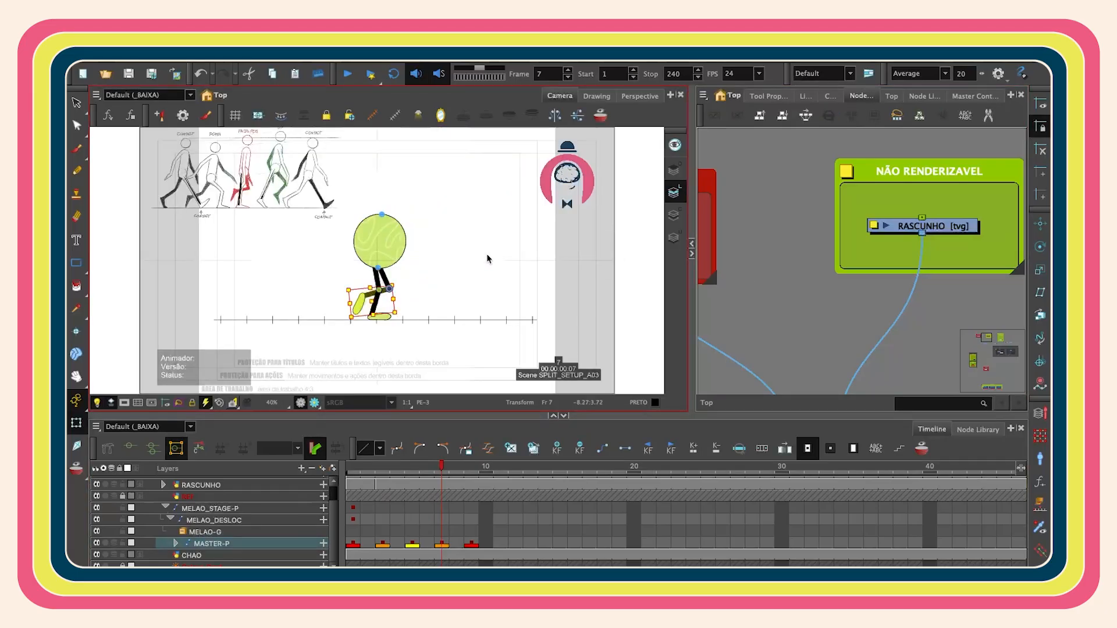
- Extend each key pose's exposure on the master rig so the keyframes fall every eight frames, at 1, 9, 17, 25 and 33
click(357, 469)
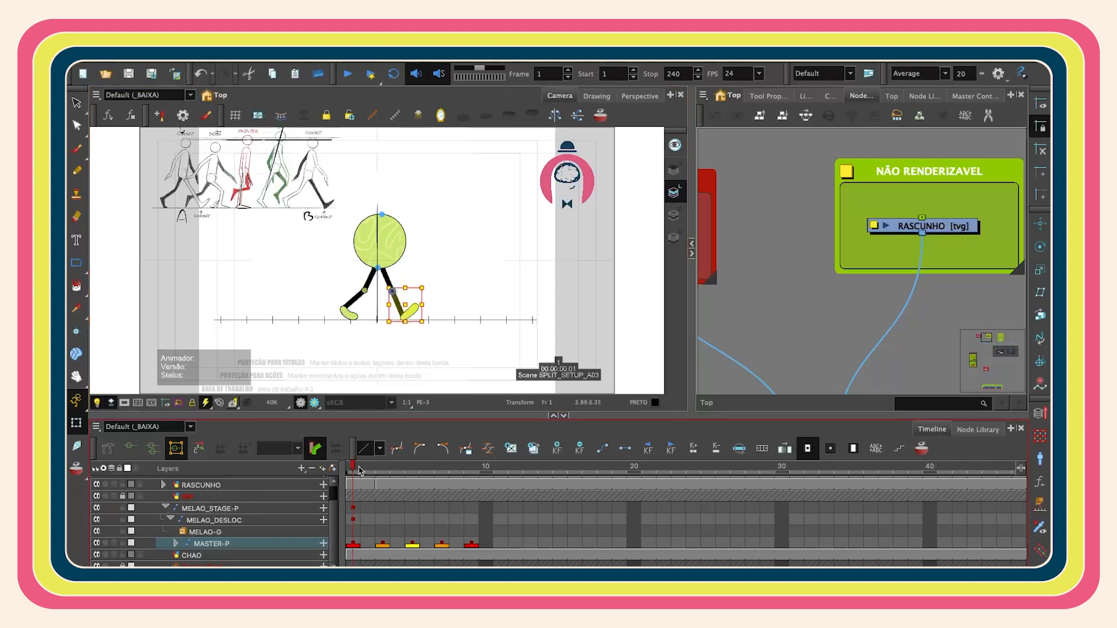
drag(360, 470, 354, 520)
click(353, 544)
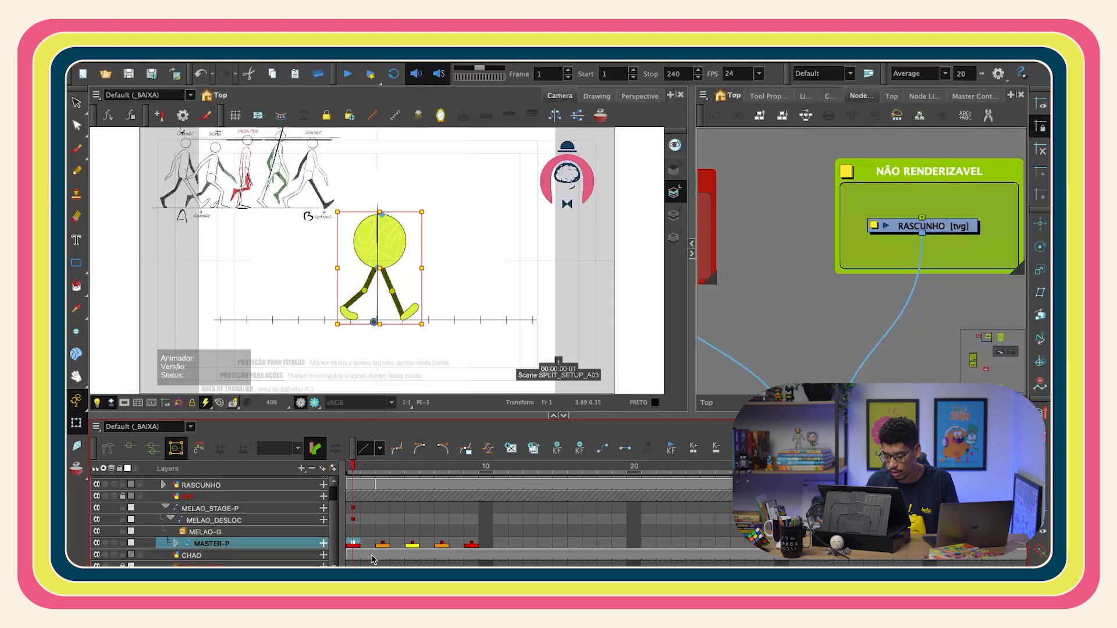
key(plus)
key(plus)
key(plus)
key(plus)
key(plus)
click(412, 543)
key(plus)
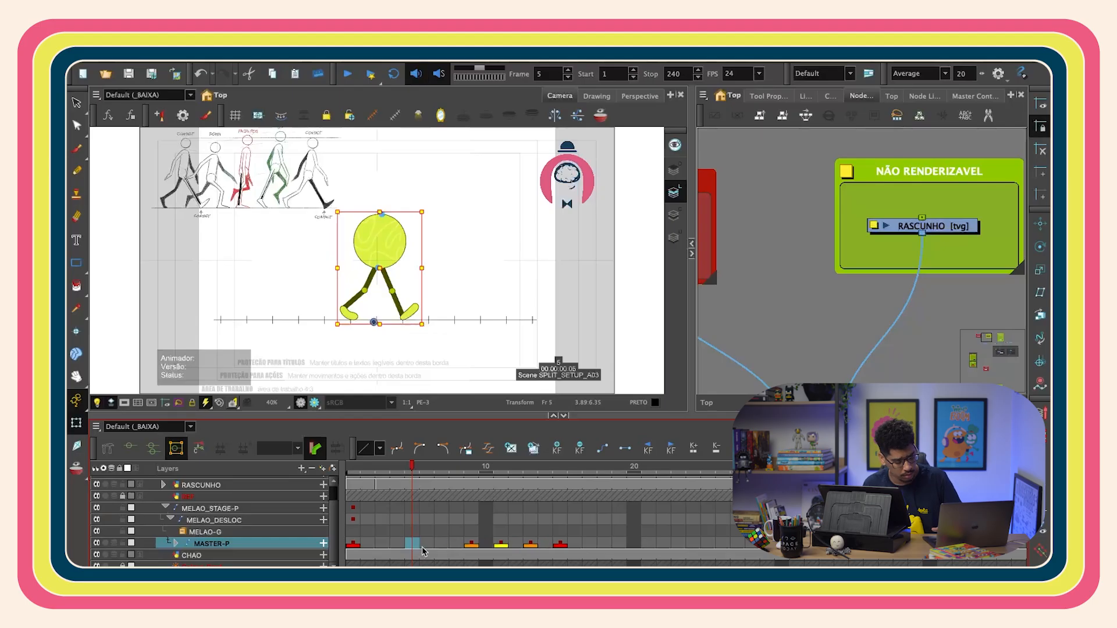
click(489, 545)
key(plus)
key(plus)
key(plus)
click(515, 545)
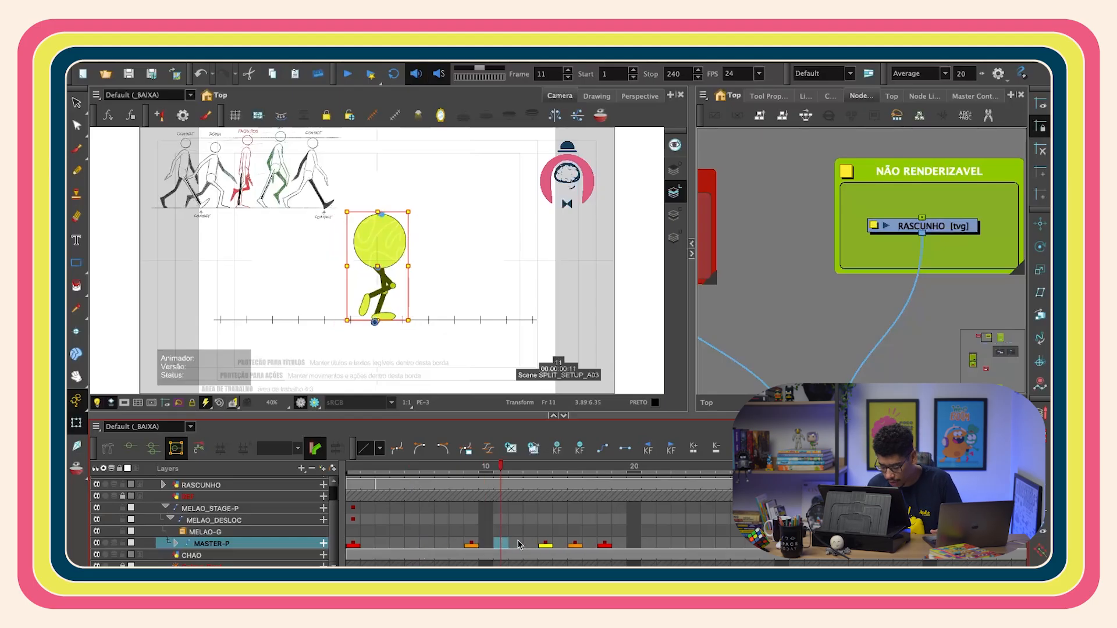
click(528, 545)
key(plus)
key(plus)
key(plus)
click(604, 545)
key(plus)
key(plus)
key(plus)
key(plus)
click(649, 545)
key(plus)
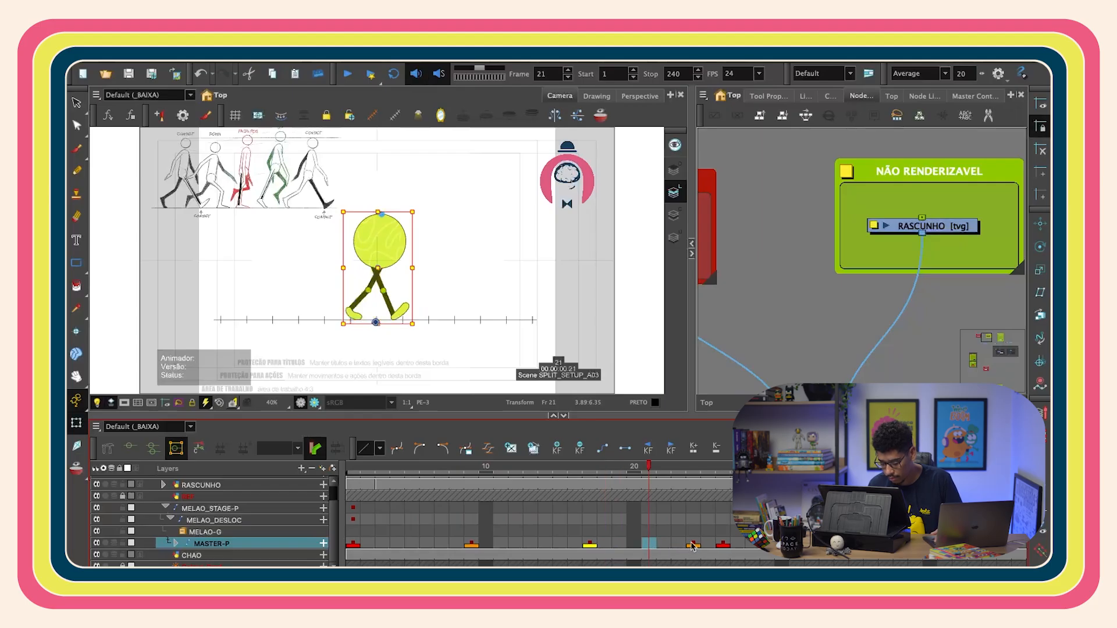
key(plus)
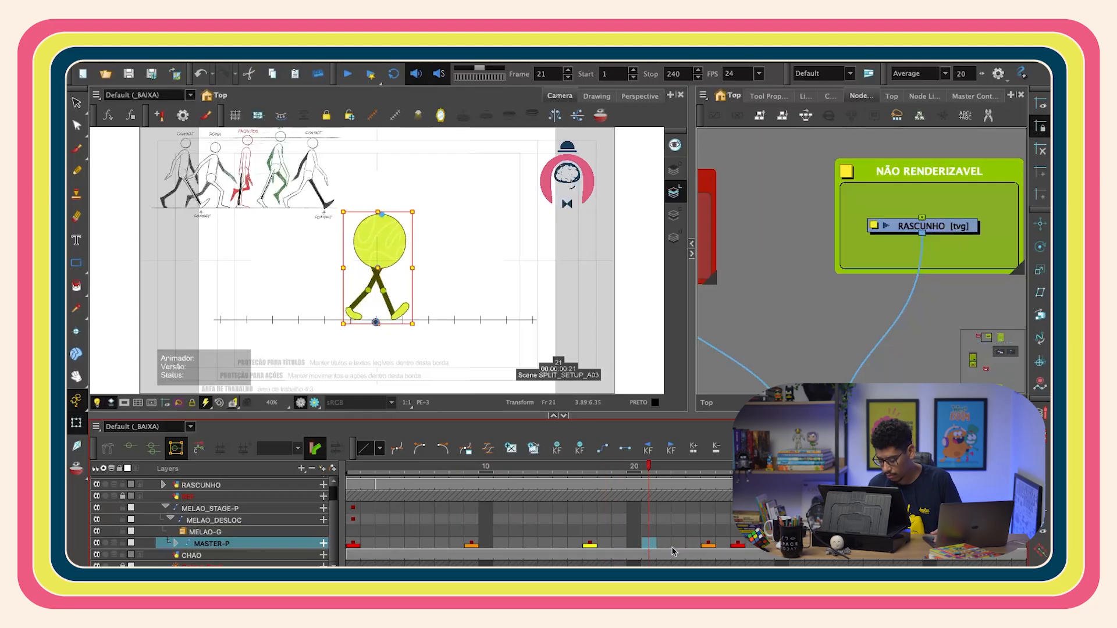
click(723, 546)
click(754, 546)
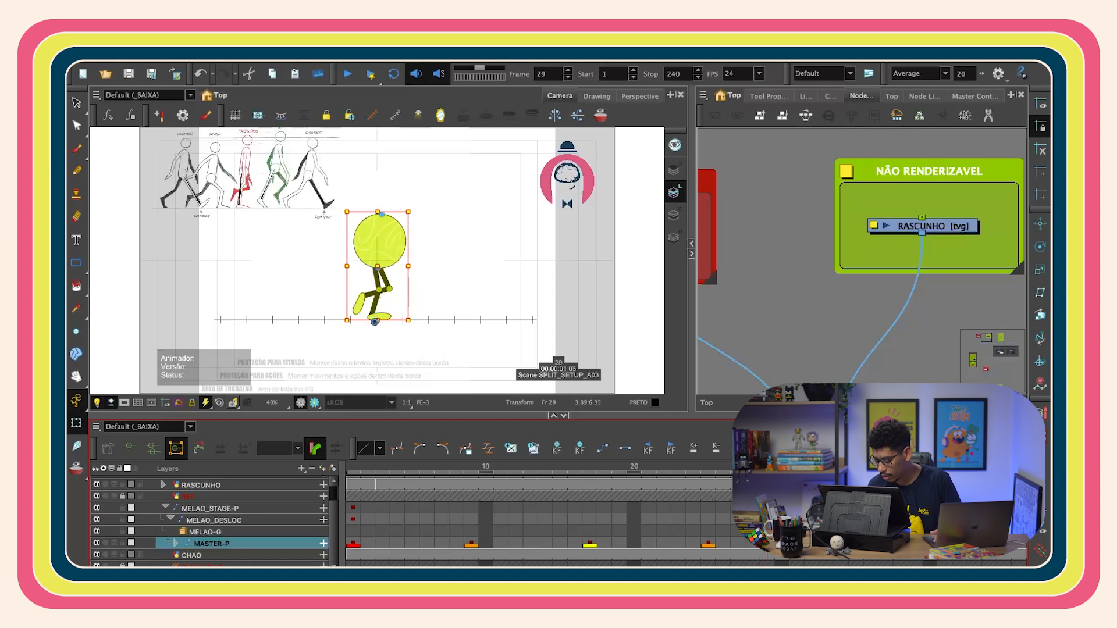
- Set the playback stop frame to 32, return to frame 1 and enable looped playback
key(period)
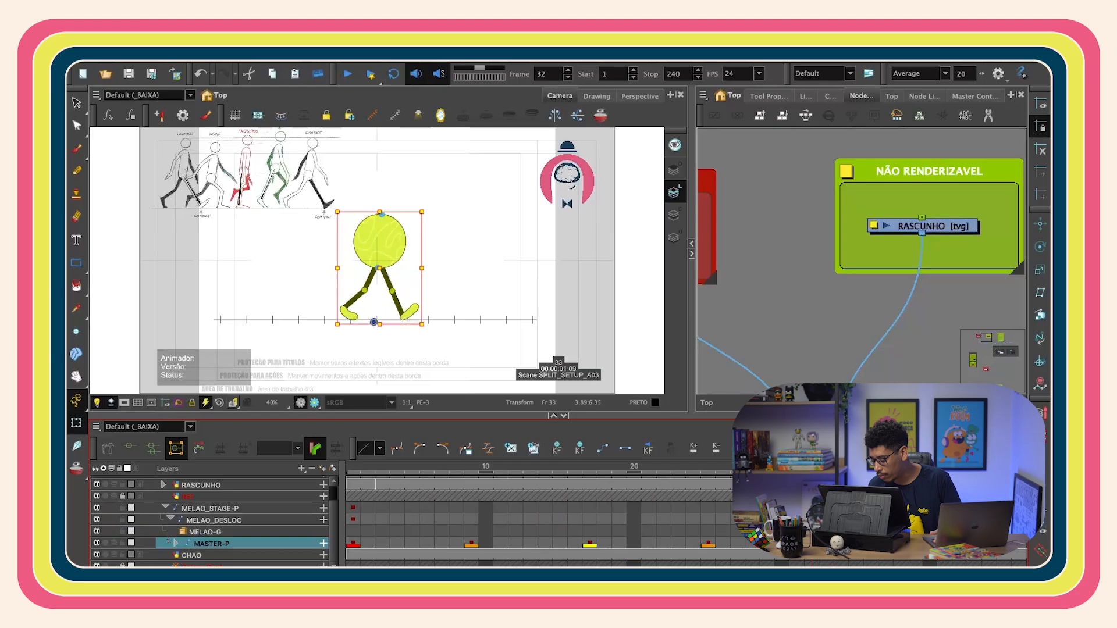
key(comma)
click(654, 76)
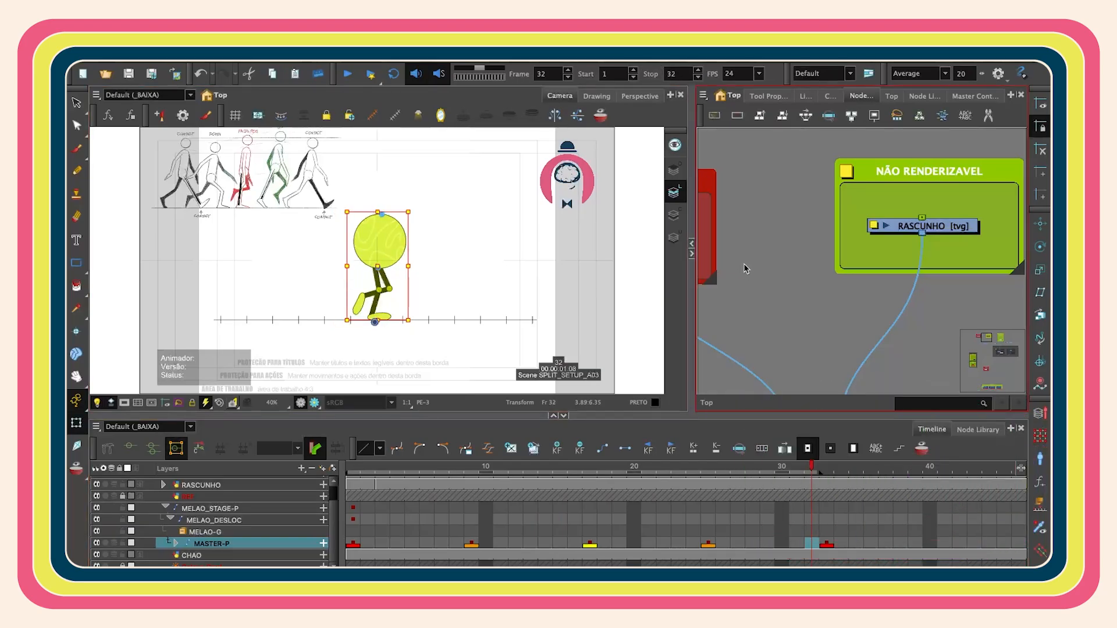
click(350, 469)
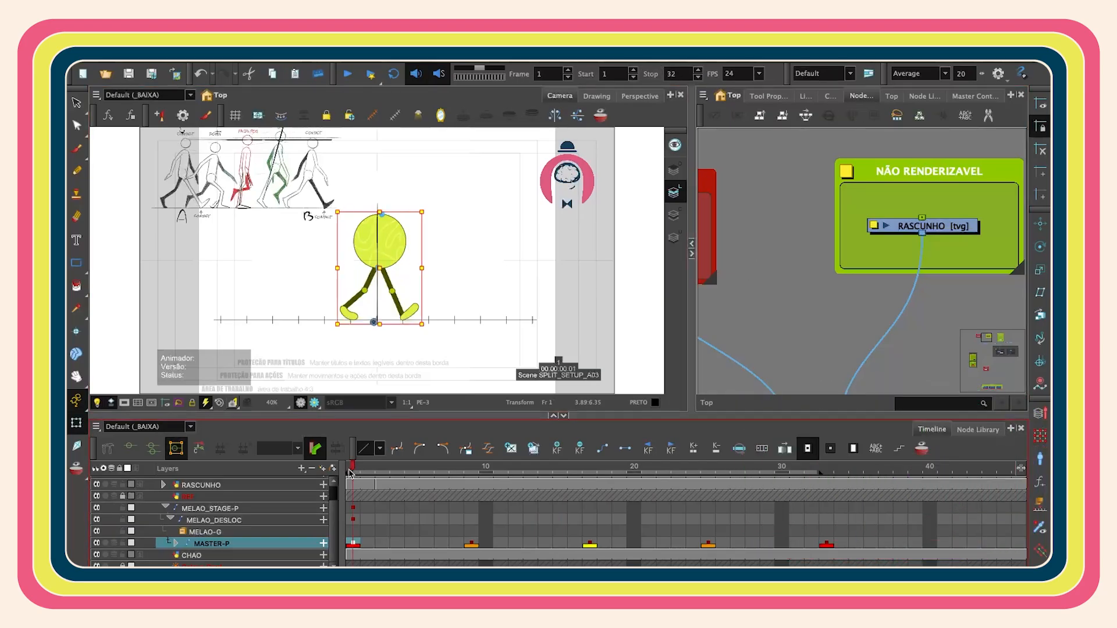
click(398, 77)
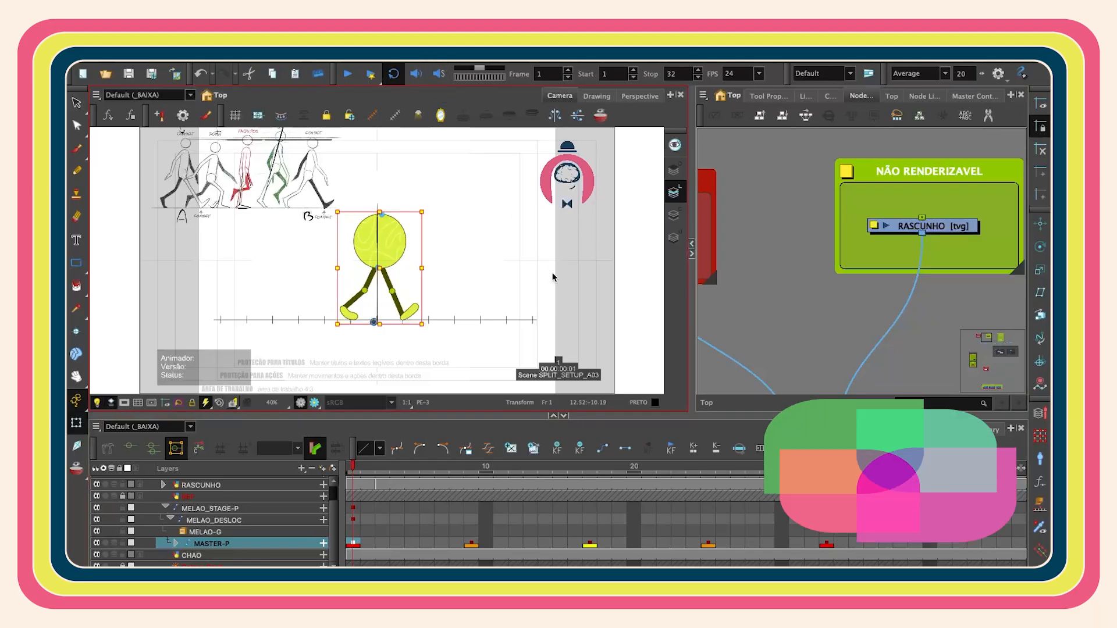
- Mark the master rig's frame 5 keyframe with a blue frame marker
key(Return)
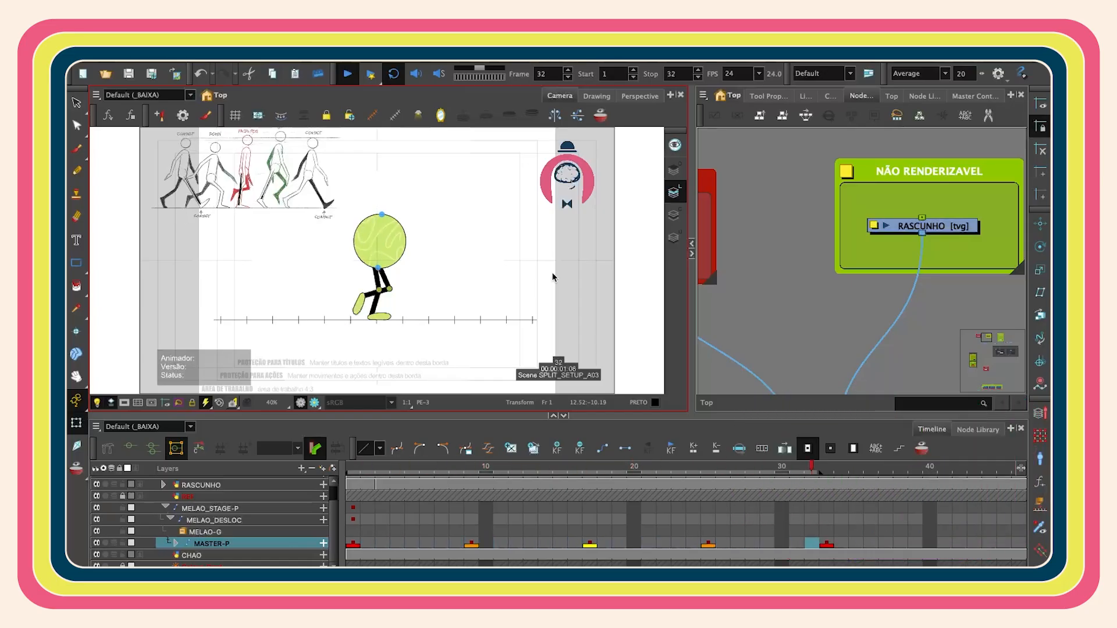
click(417, 489)
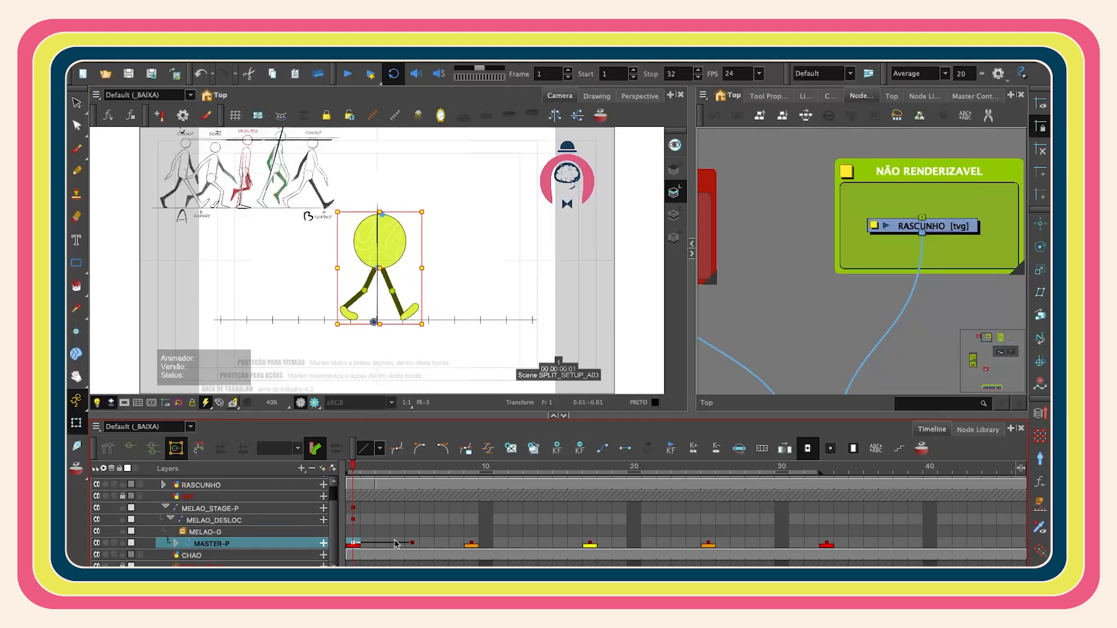
click(412, 542)
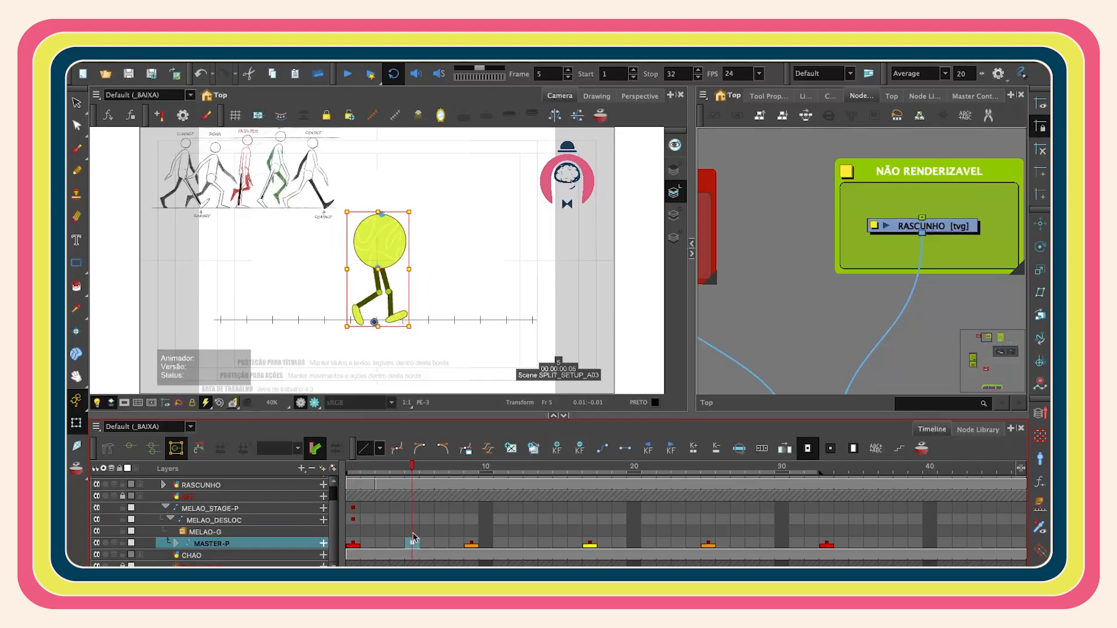
right_click(417, 542)
mouse_move(552, 189)
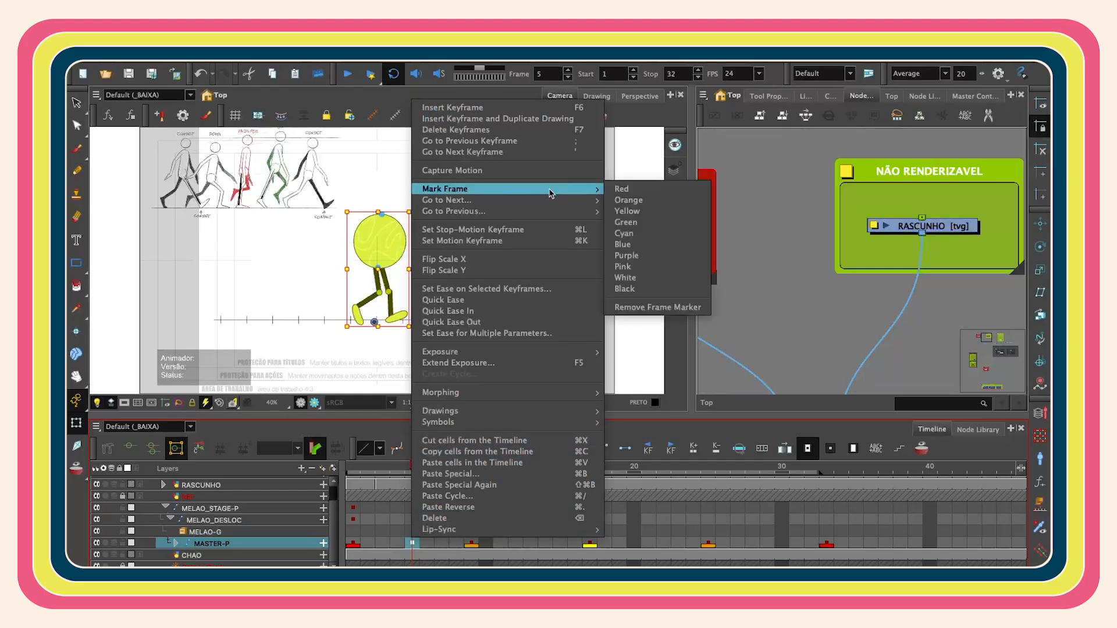
click(681, 249)
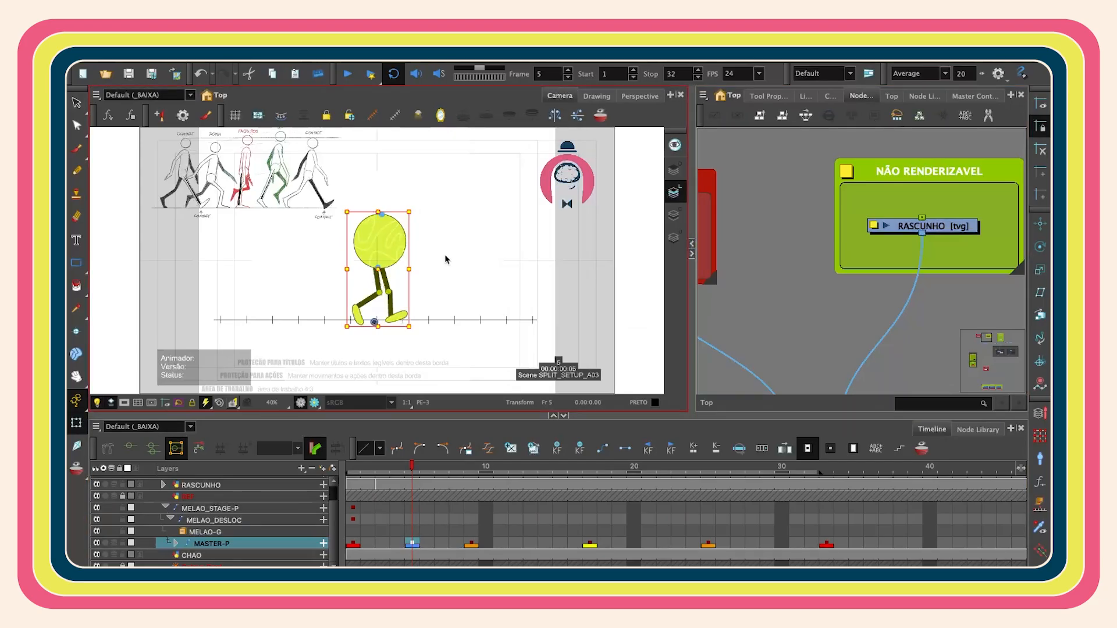
- Set a motion keyframe on the master rig at frame 13, midway between the keys at 9 and 17
key(Down)
key(Down)
drag(367, 469, 525, 544)
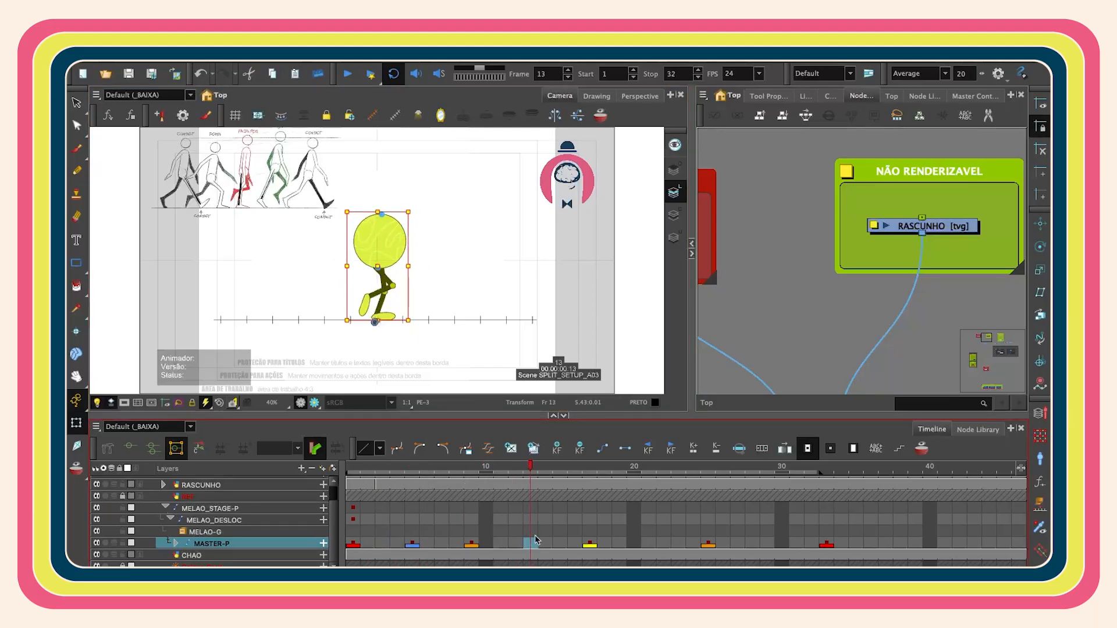
key(ctrl+k)
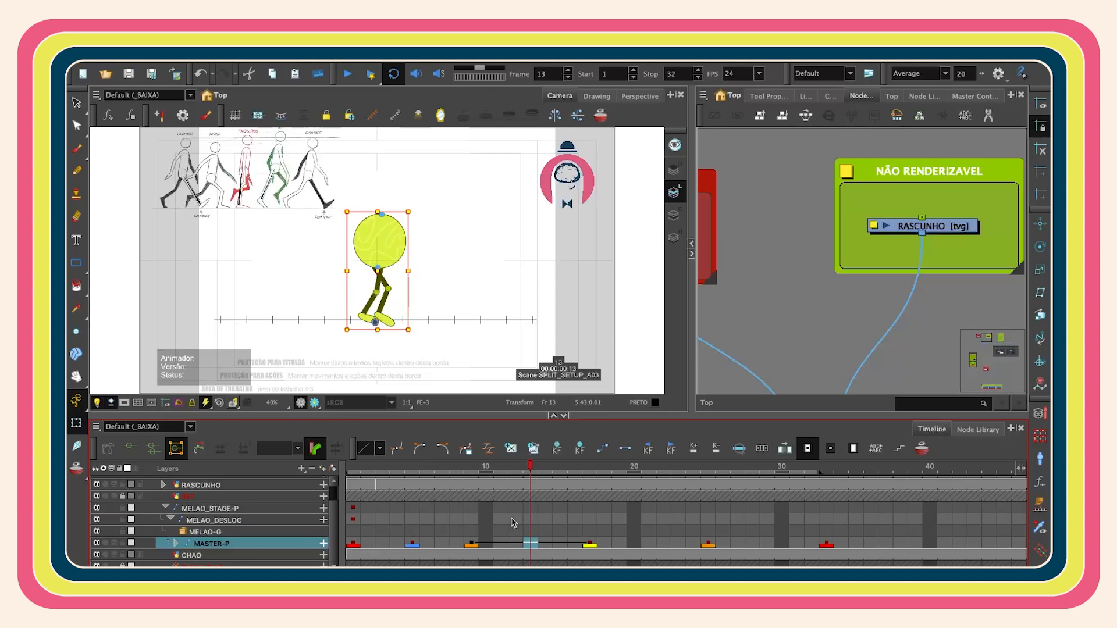
click(557, 449)
click(473, 544)
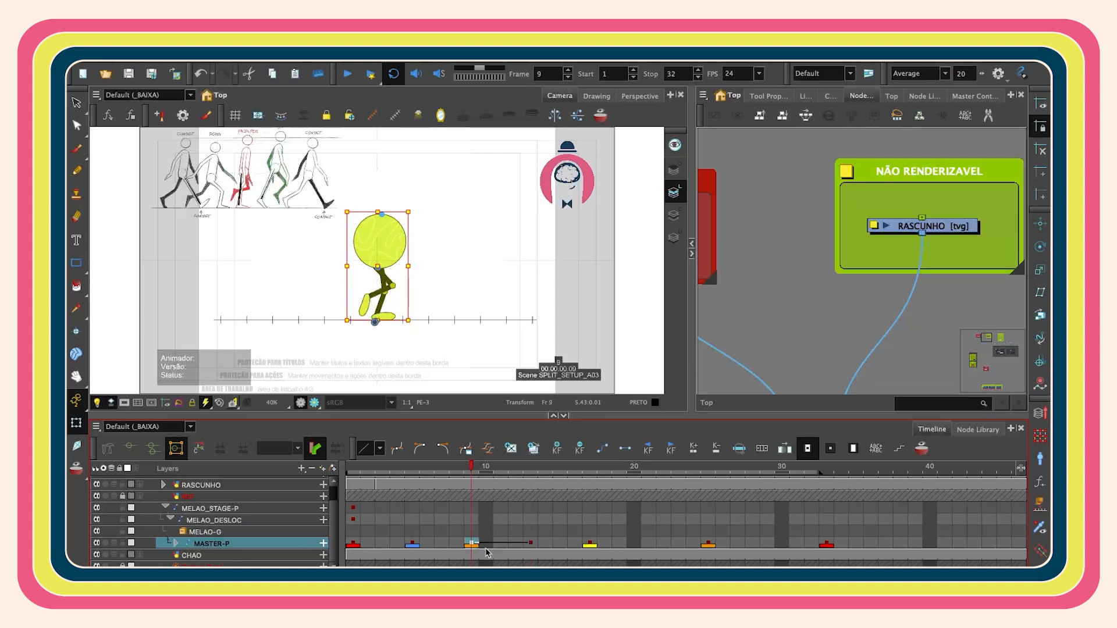
click(531, 544)
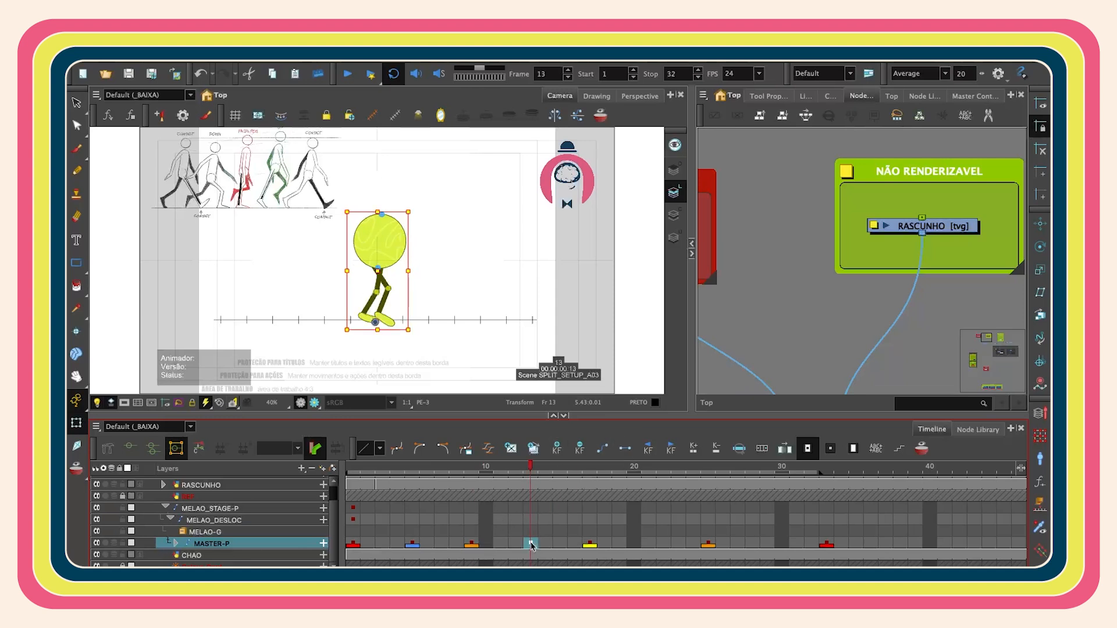
- Mark the master rig's frame 13 keyframe with a green frame marker
right_click(533, 545)
mouse_move(675, 192)
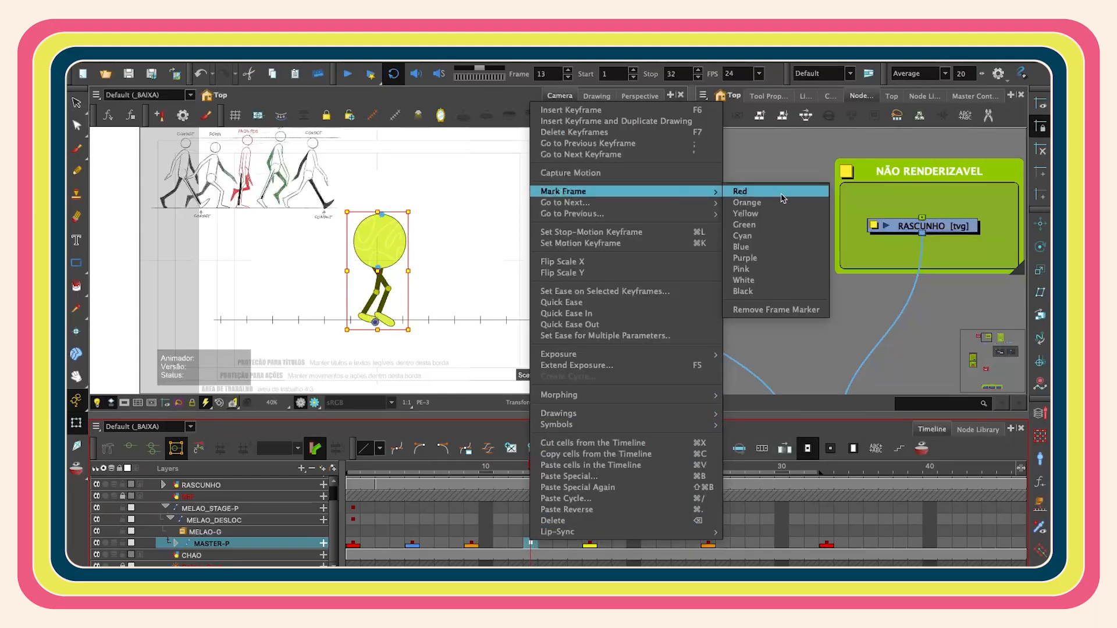
click(781, 228)
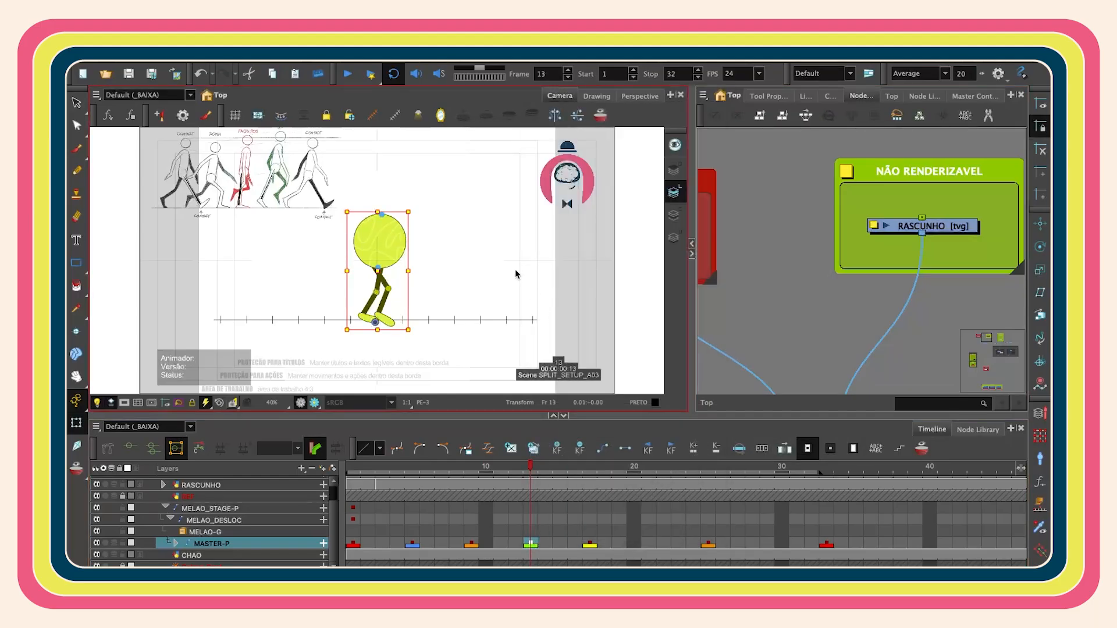
key(Up)
key(Up)
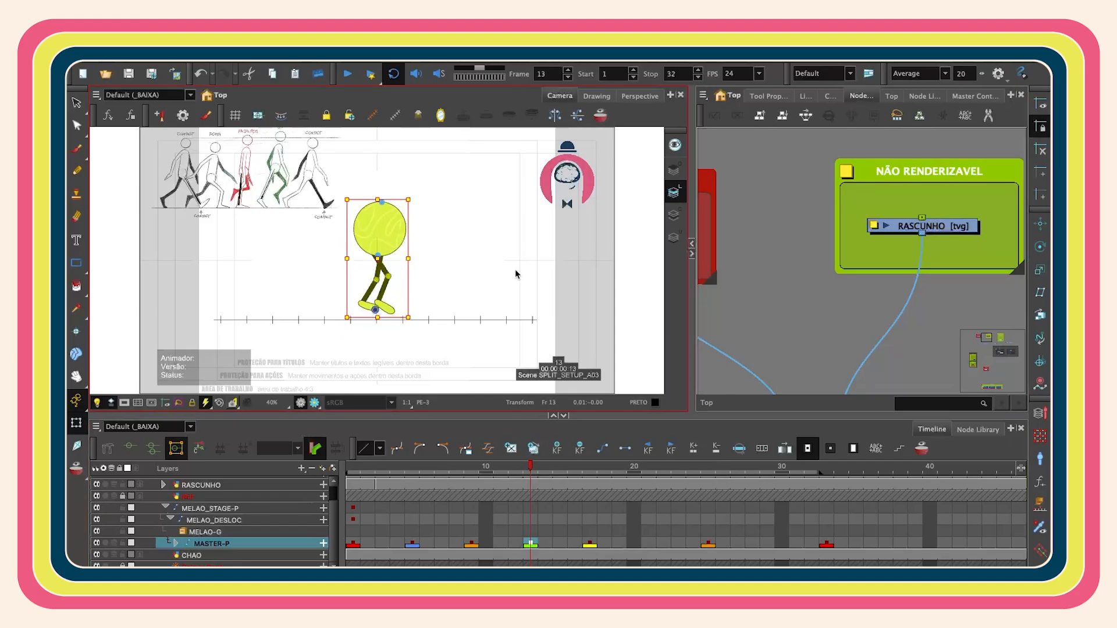
click(515, 274)
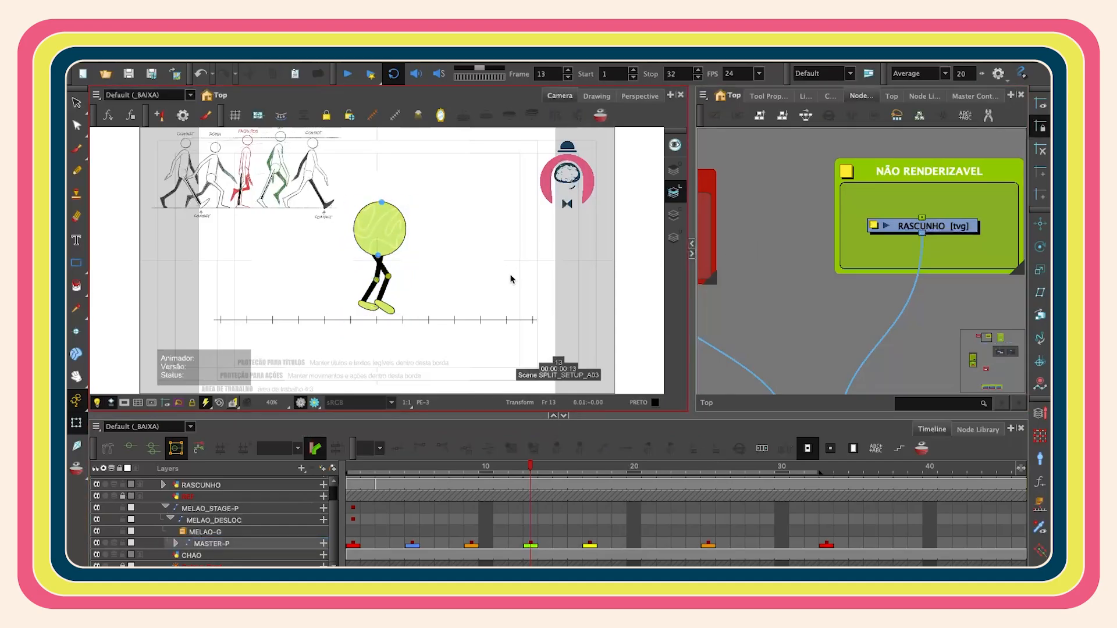
- Add a keyframe on the master rig at frame 21, between the keys at 17 and 25
key(shift+comma)
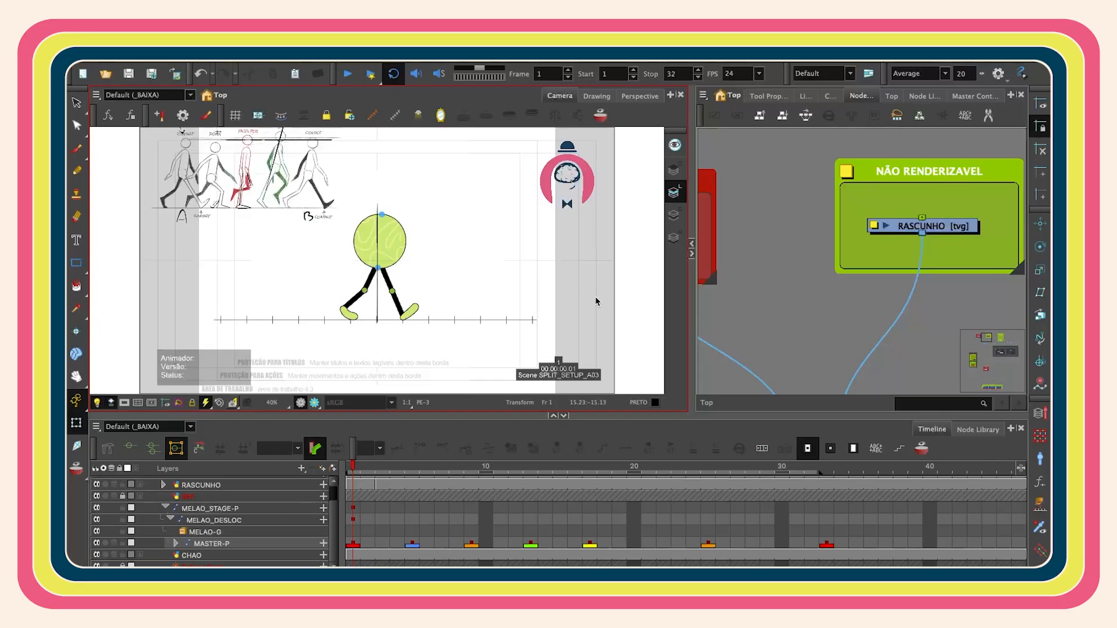
key(Return)
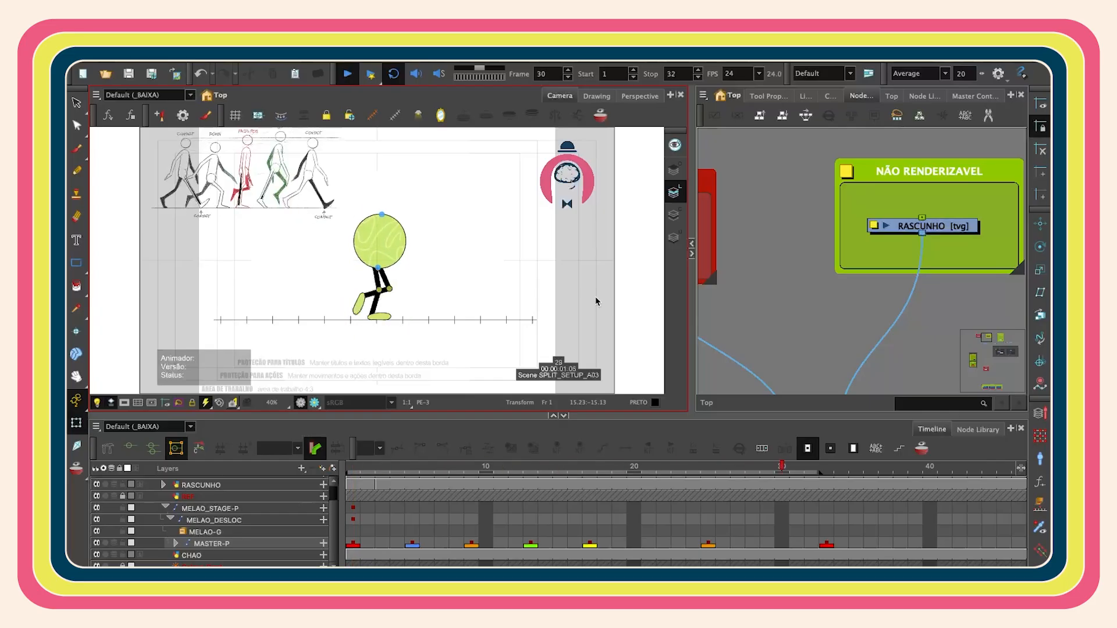
click(652, 542)
click(557, 448)
click(708, 543)
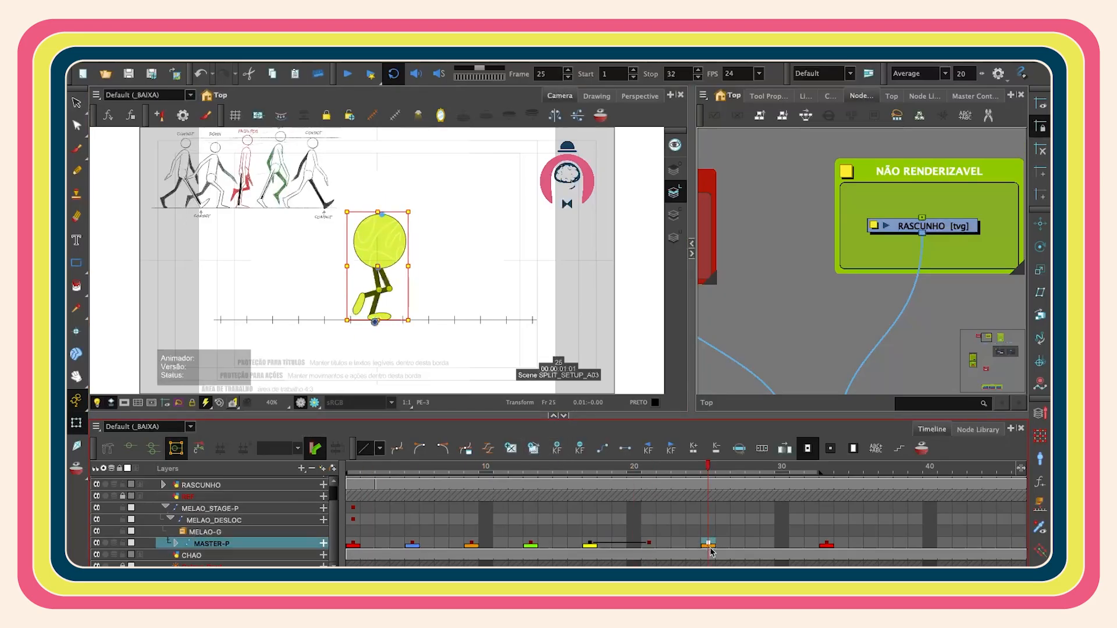
drag(587, 545, 719, 551)
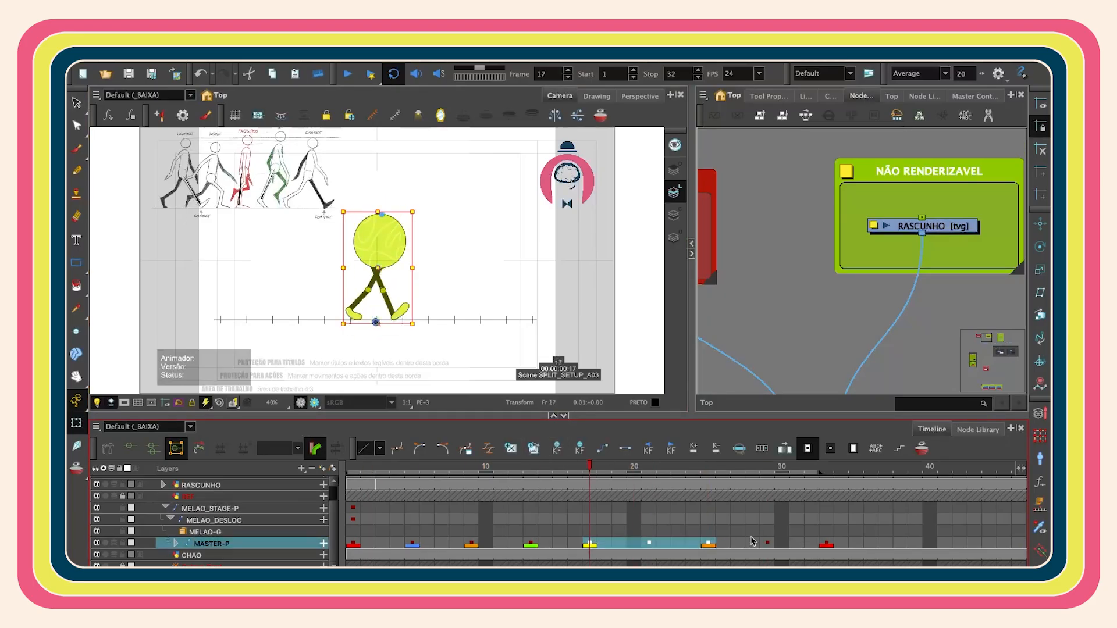
- Mark the master rig's frame 21 keyframe with a blue frame marker
click(649, 543)
right_click(650, 544)
mouse_move(736, 190)
click(916, 245)
- Add a keyframe at frame 29 on the master rig and mark it with a green frame marker
click(768, 533)
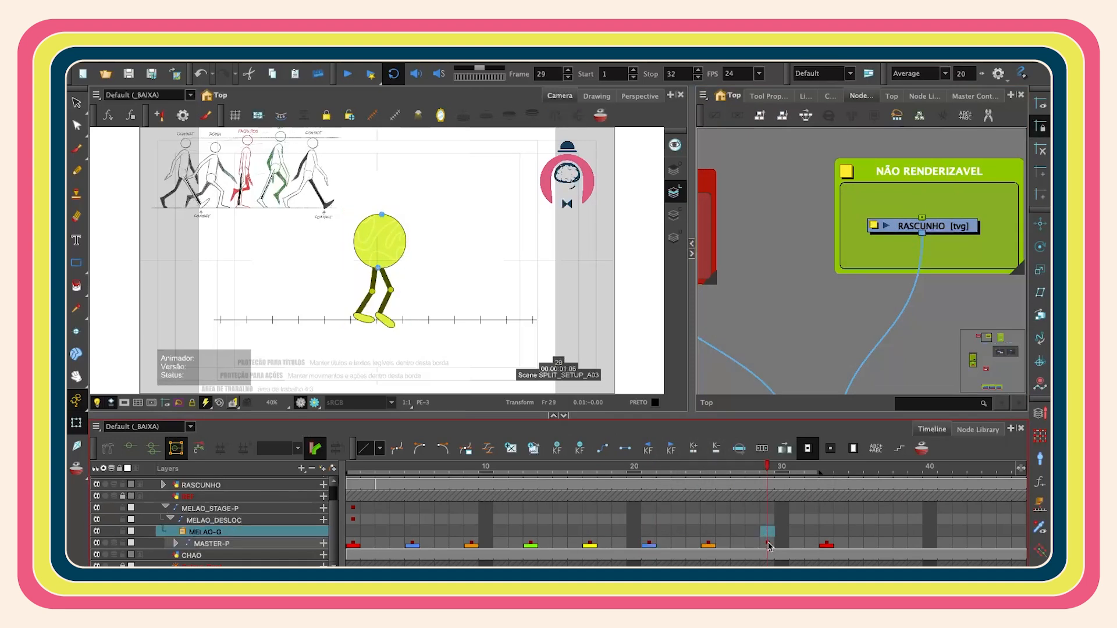
right_click(768, 545)
mouse_move(783, 187)
click(744, 219)
- Play back the looped walk cycle to review the new in-between keyframes
click(649, 543)
key(Down)
key(Down)
key(Down)
key(Down)
click(767, 543)
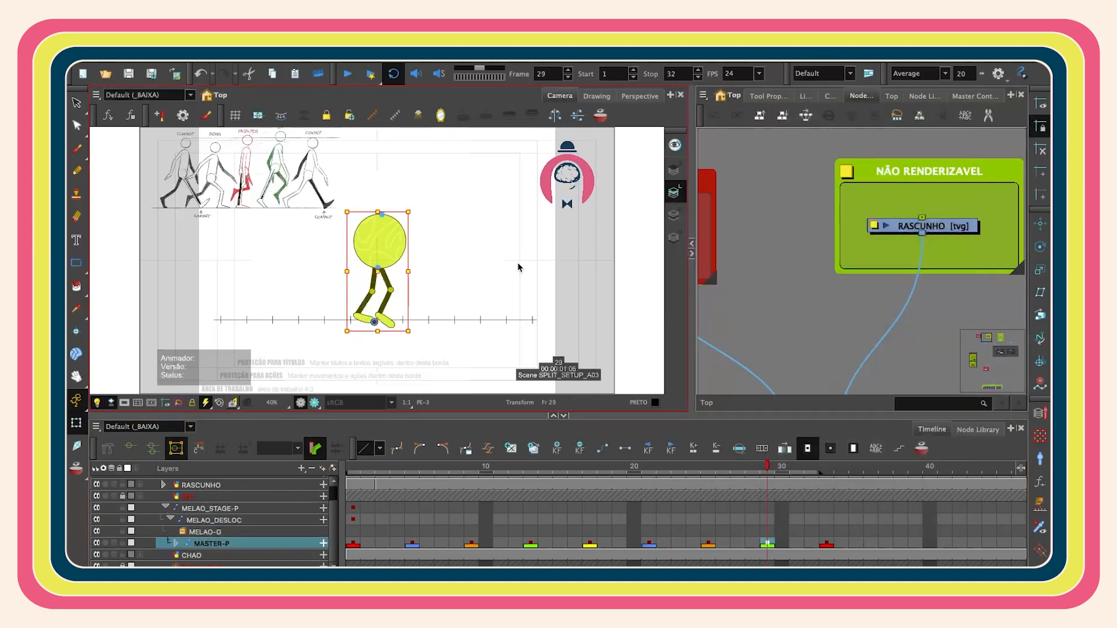
key(Return)
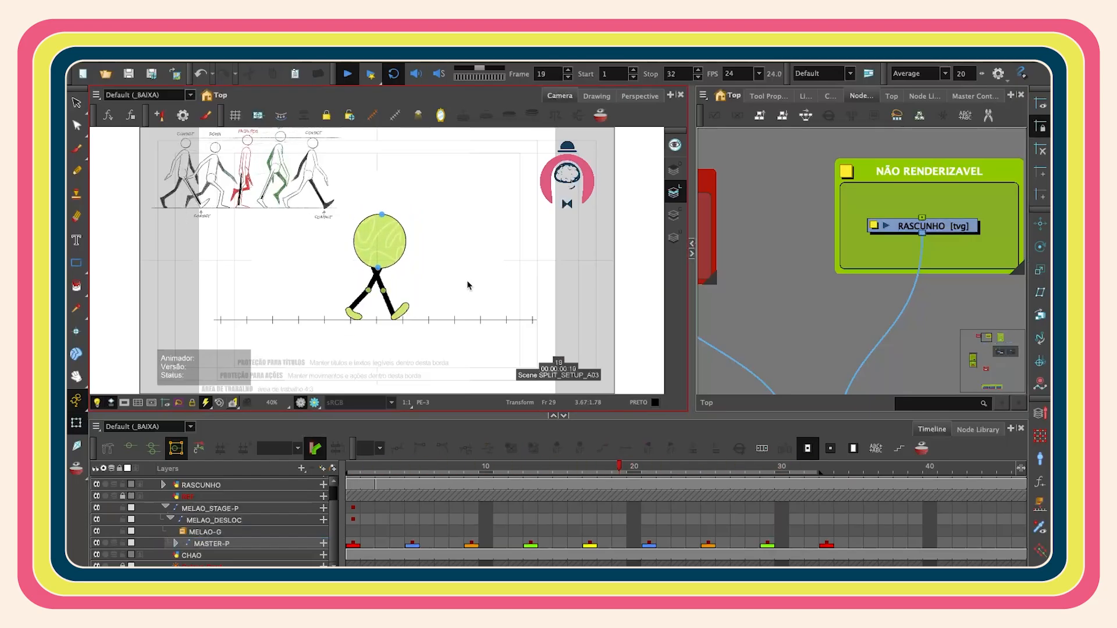
- Sketch rough stick-figure leg lines for the down pose on frame 5 of the RASCUNHO sketch layer
drag(278, 170, 384, 261)
scroll(384, 262, up, 5)
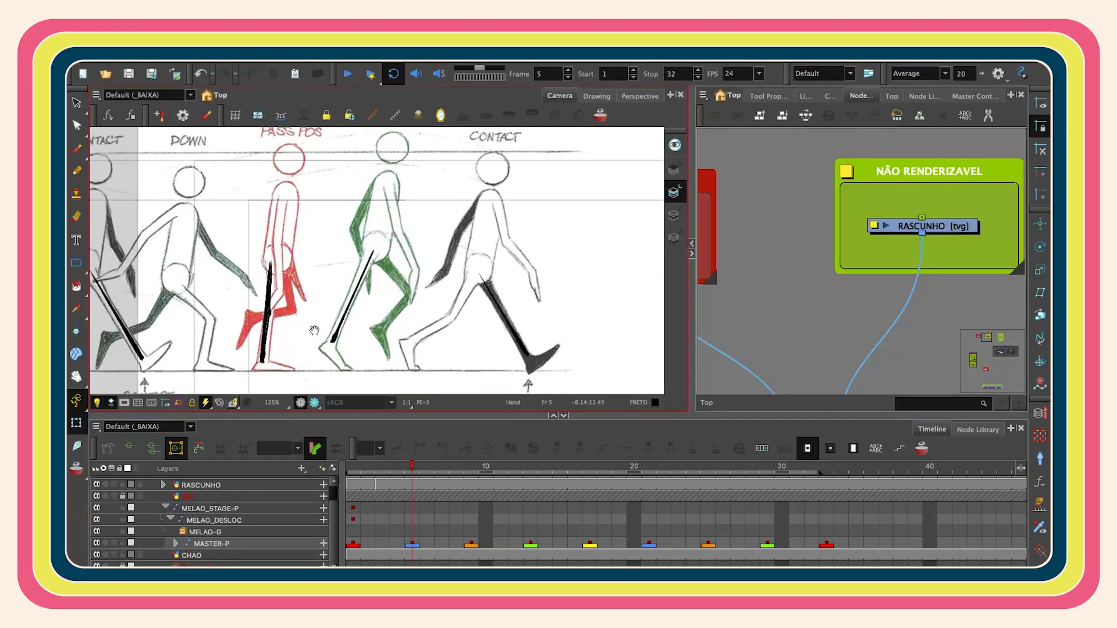
drag(317, 324, 433, 267)
click(937, 228)
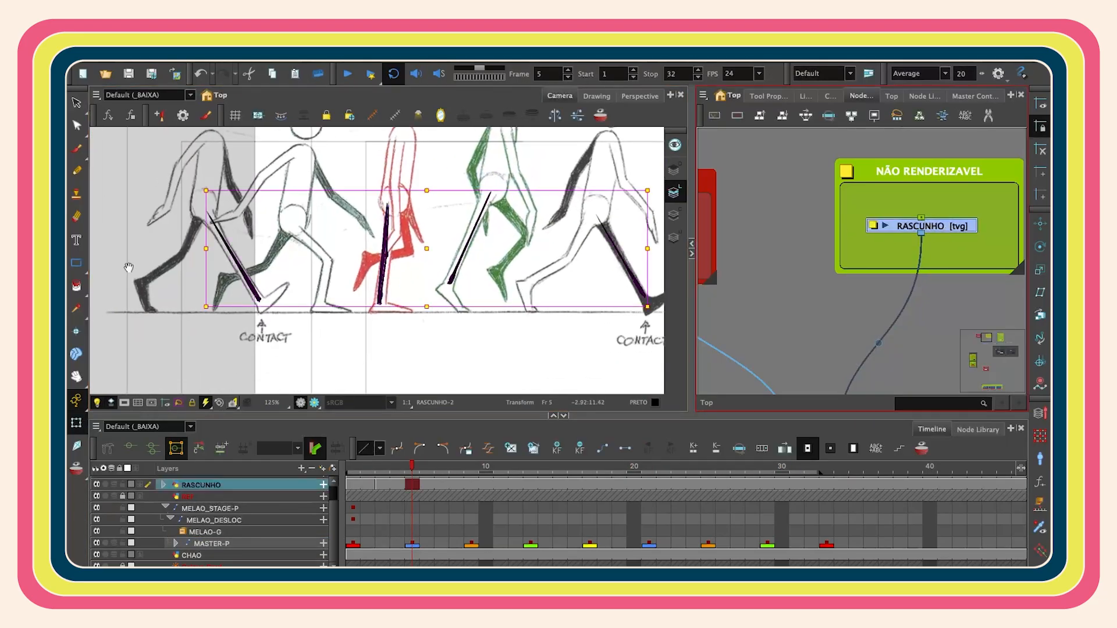
click(76, 150)
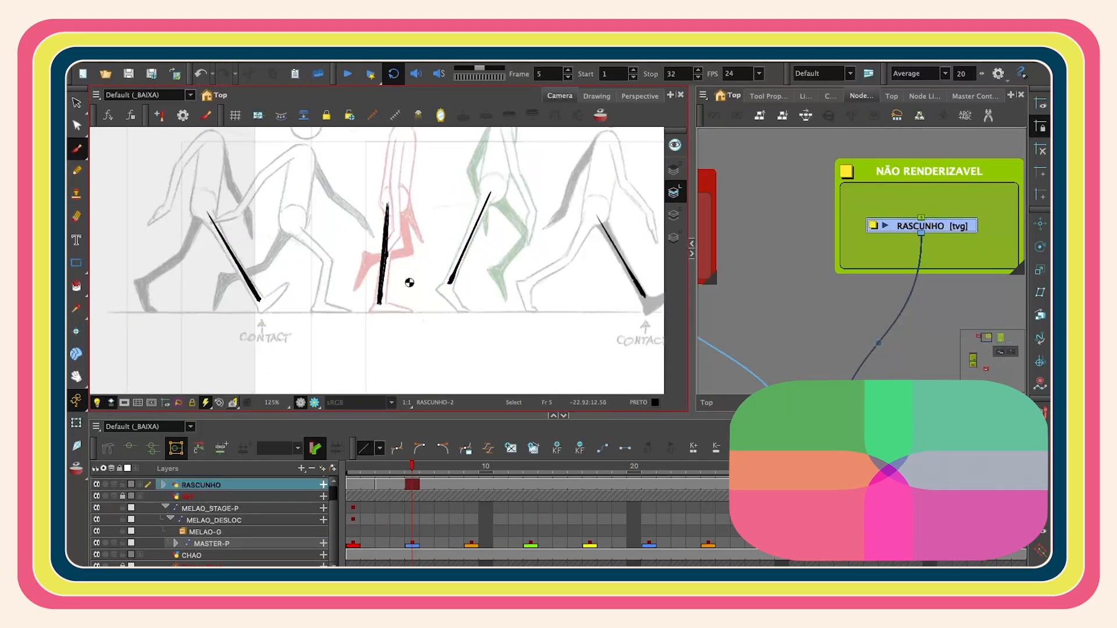
scroll(399, 233, up, 3)
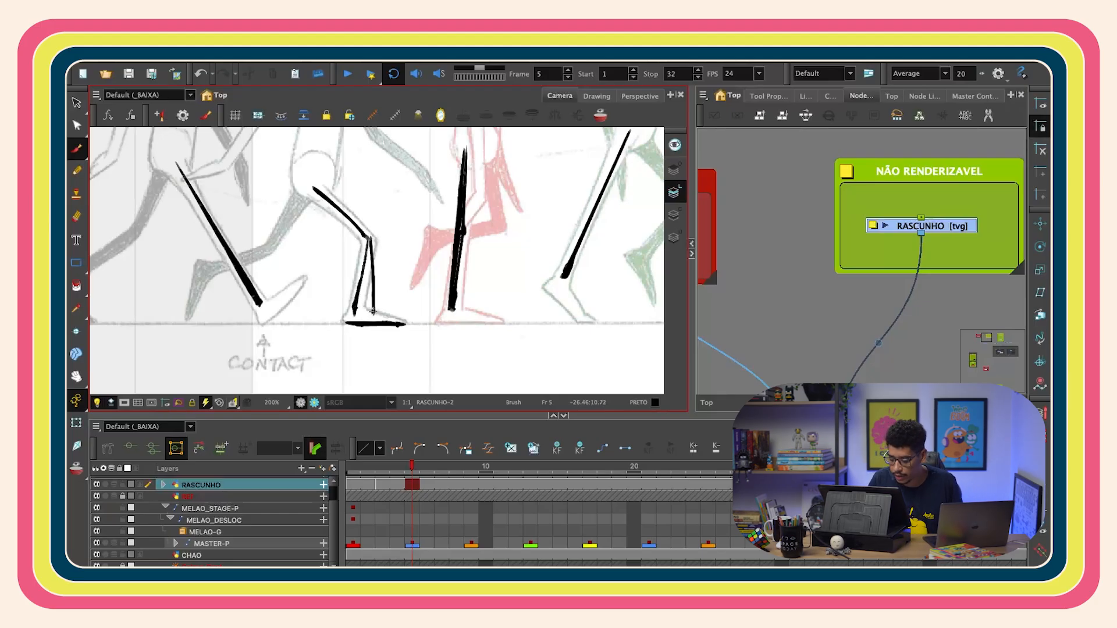
key(2)
drag(349, 223, 340, 299)
key(2)
drag(349, 251, 349, 224)
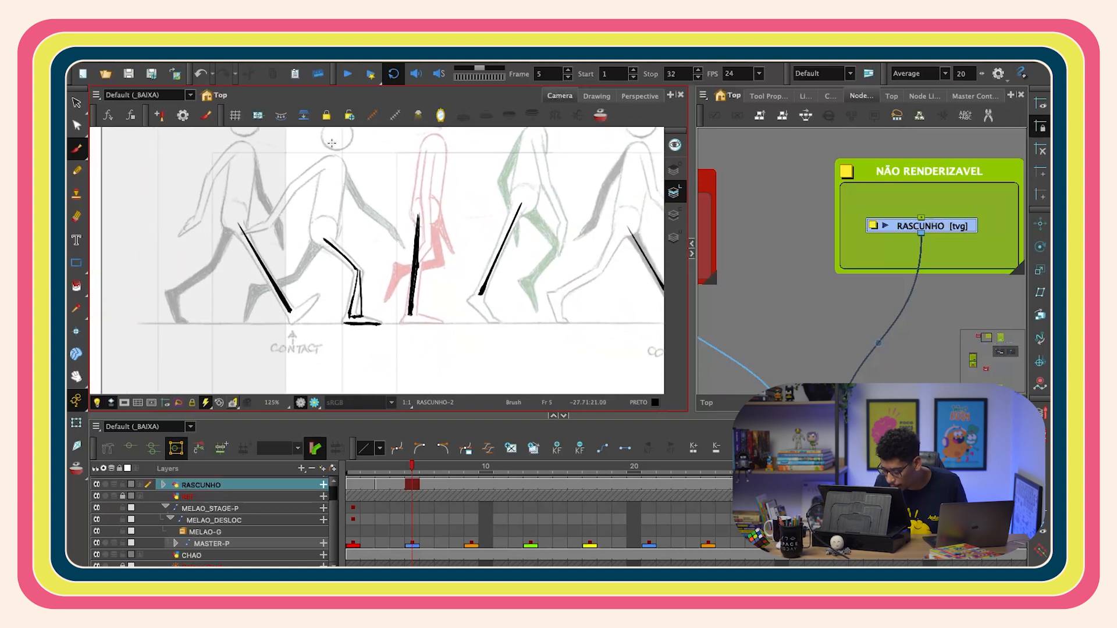
drag(330, 277, 330, 321)
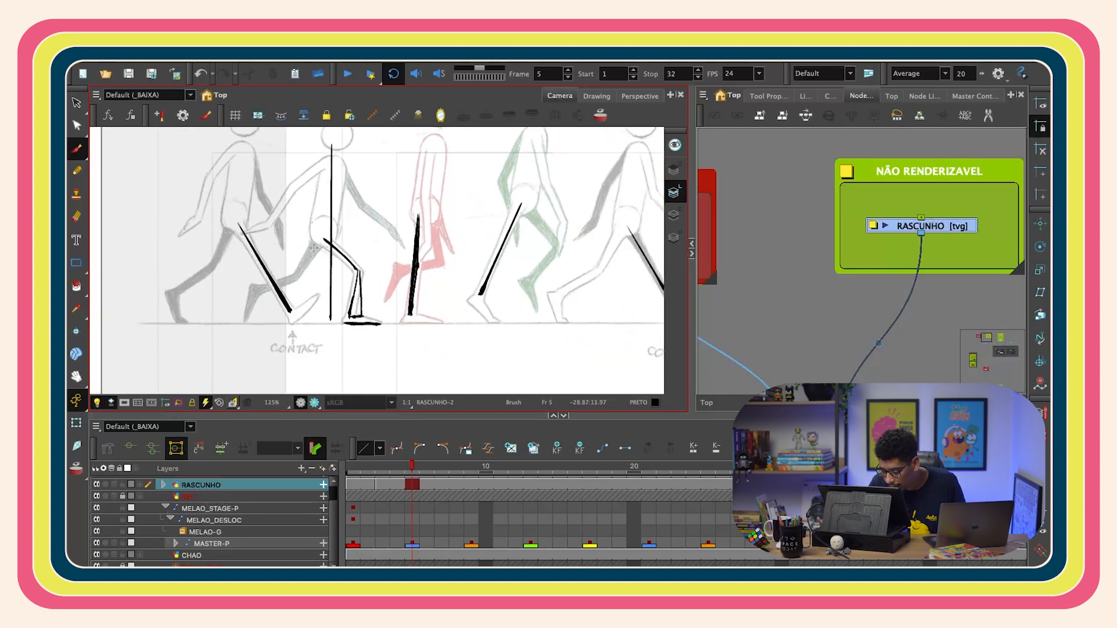
key(1)
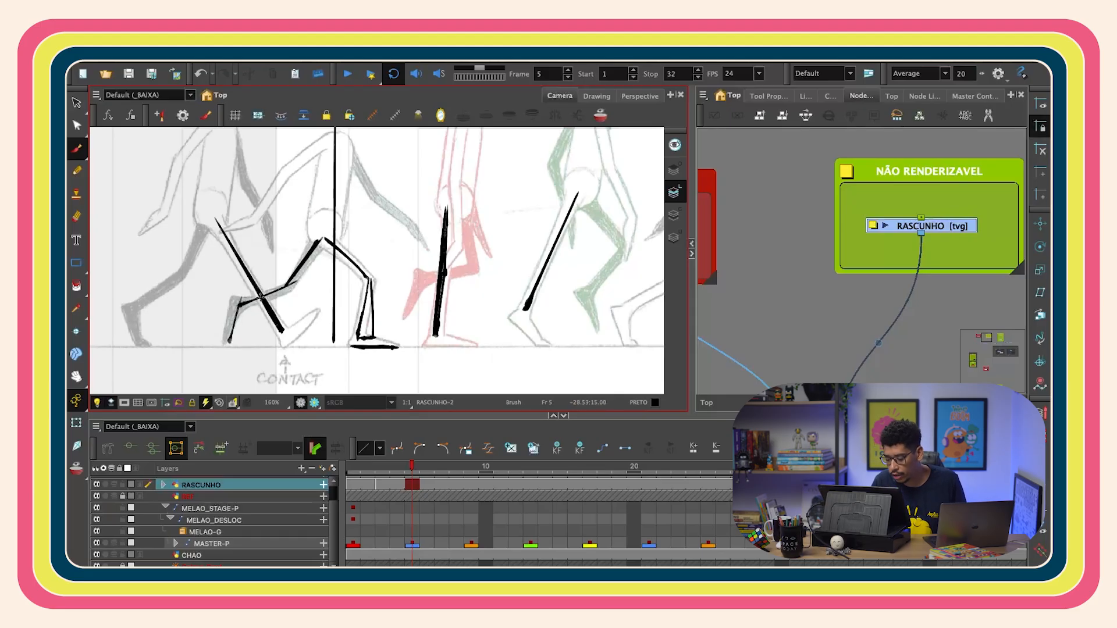
scroll(564, 306, down, 3)
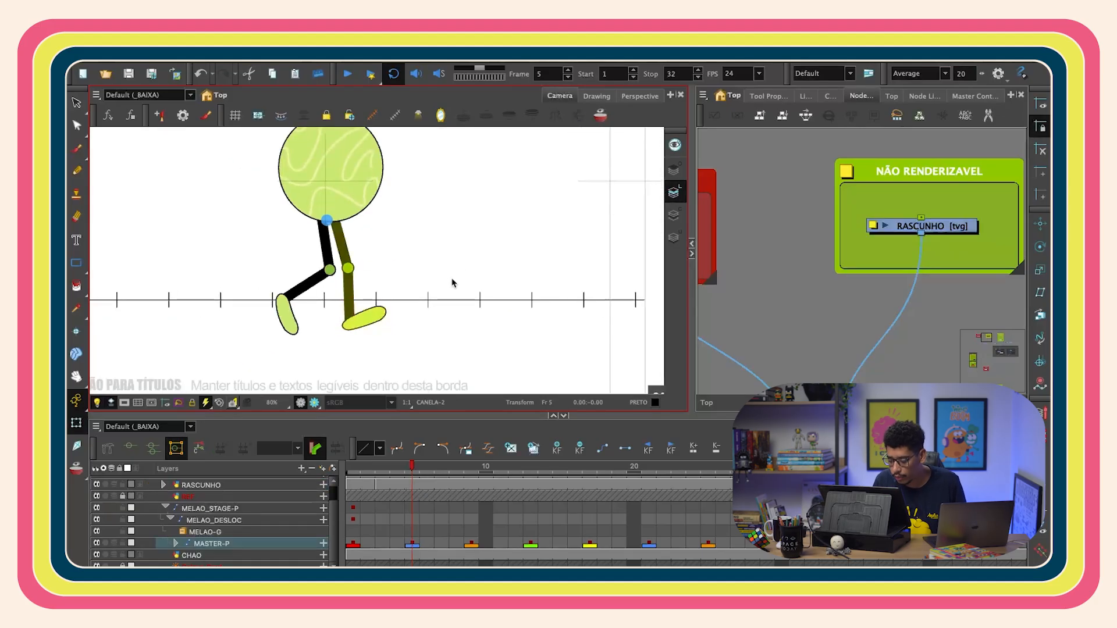
drag(399, 333, 419, 305)
- Rotate the back leg's shin and foot on frame 5 to match the sketched down pose
key(shift+b)
key(shift+b)
click(739, 285)
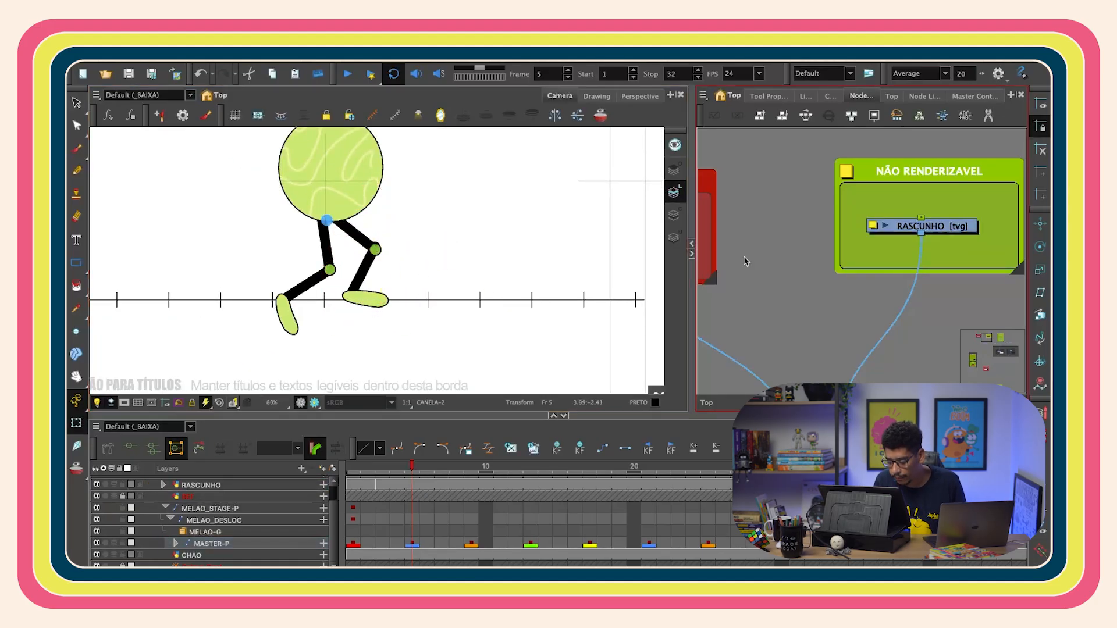
key(2)
key(1)
key(2)
click(372, 334)
drag(426, 301, 420, 282)
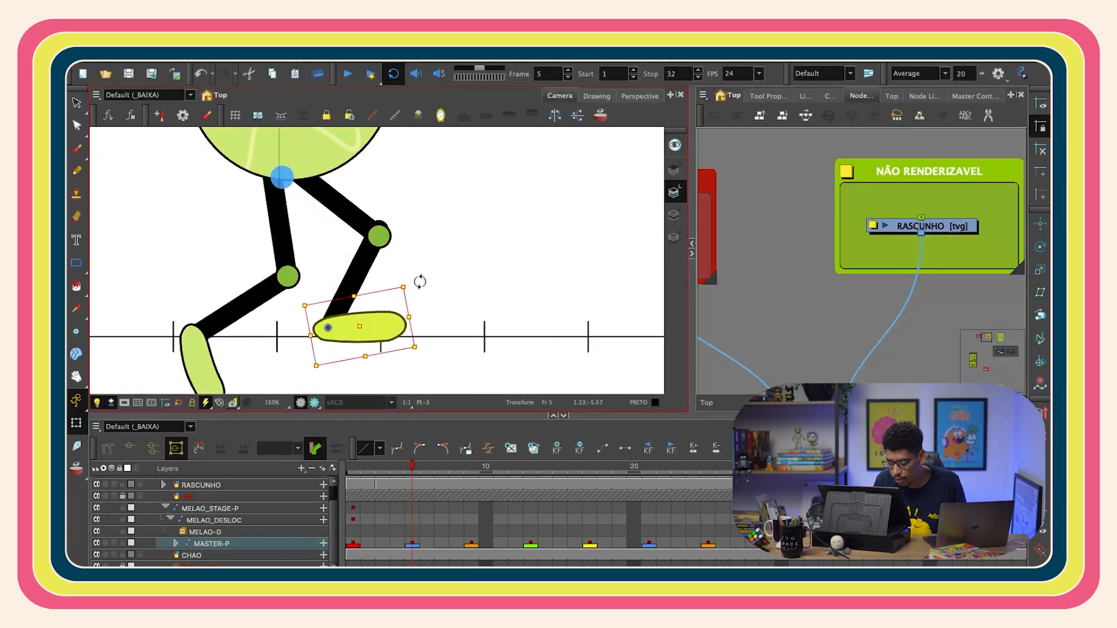
key(b)
key(b)
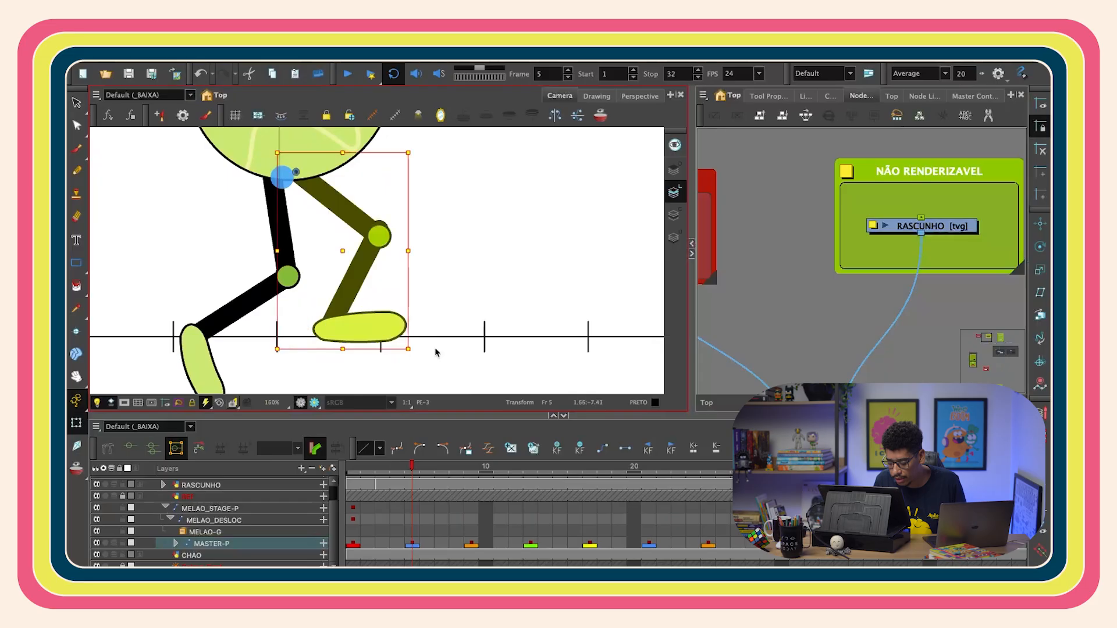
drag(418, 357, 429, 347)
key(shift+b)
key(shift+b)
drag(429, 297, 431, 306)
key(b)
key(b)
drag(431, 347, 430, 352)
key(shift+b)
key(shift+b)
- Refine the back leg's thigh and knee bend on frame 5 to match the sketch
click(348, 202)
drag(415, 156, 414, 147)
click(369, 270)
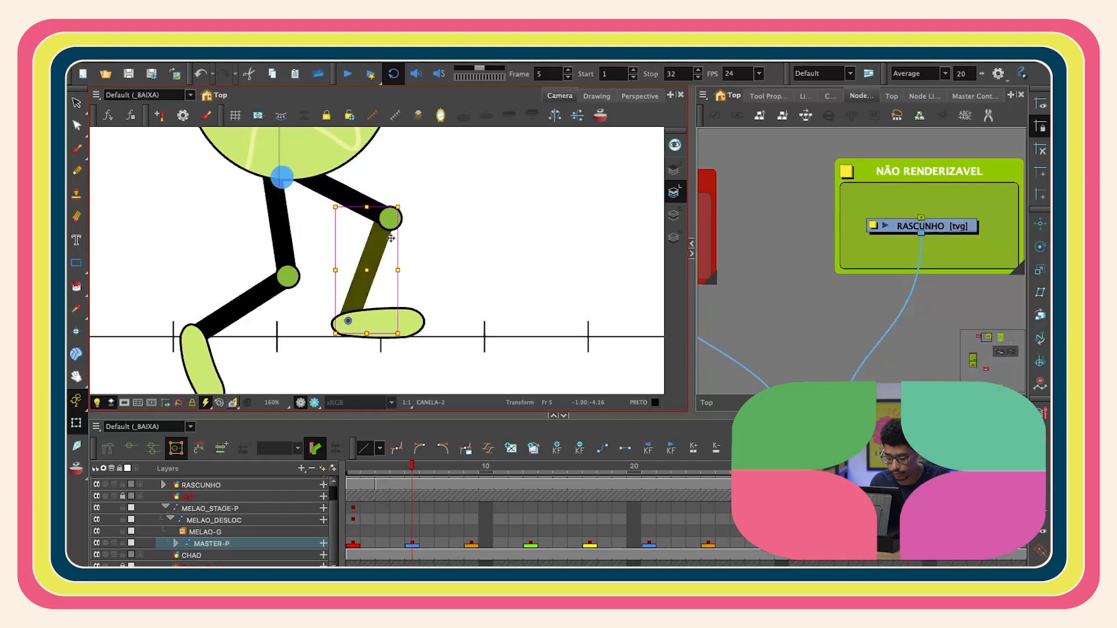
drag(411, 200, 414, 205)
click(414, 259)
key(1)
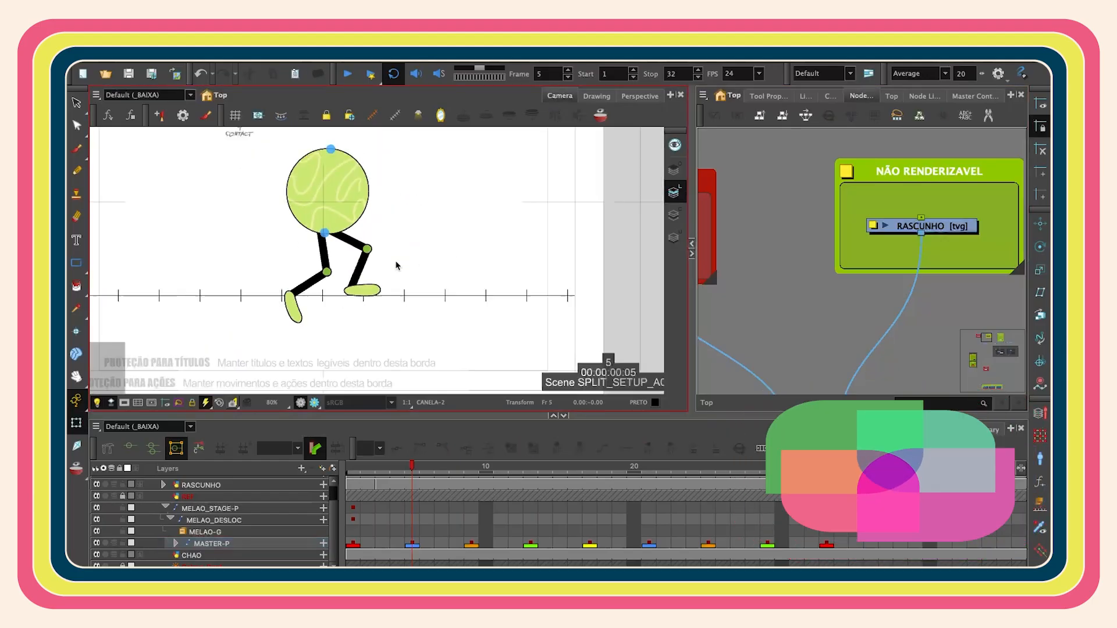
click(346, 241)
scroll(402, 207, down, 1)
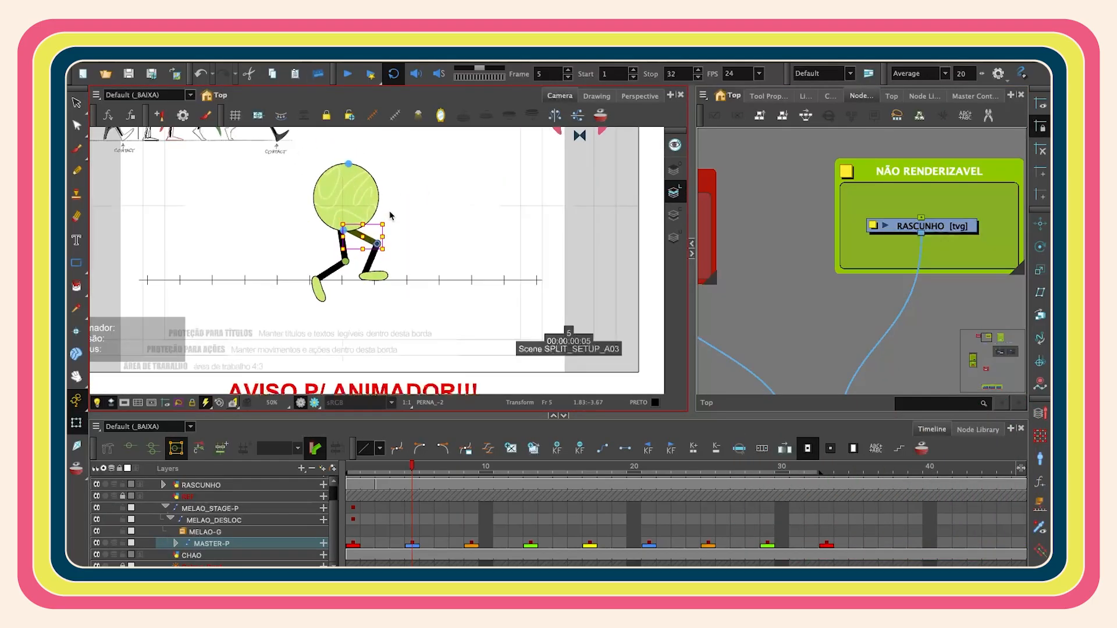
scroll(391, 213, up, 5)
drag(364, 237, 374, 247)
scroll(397, 216, down, 3)
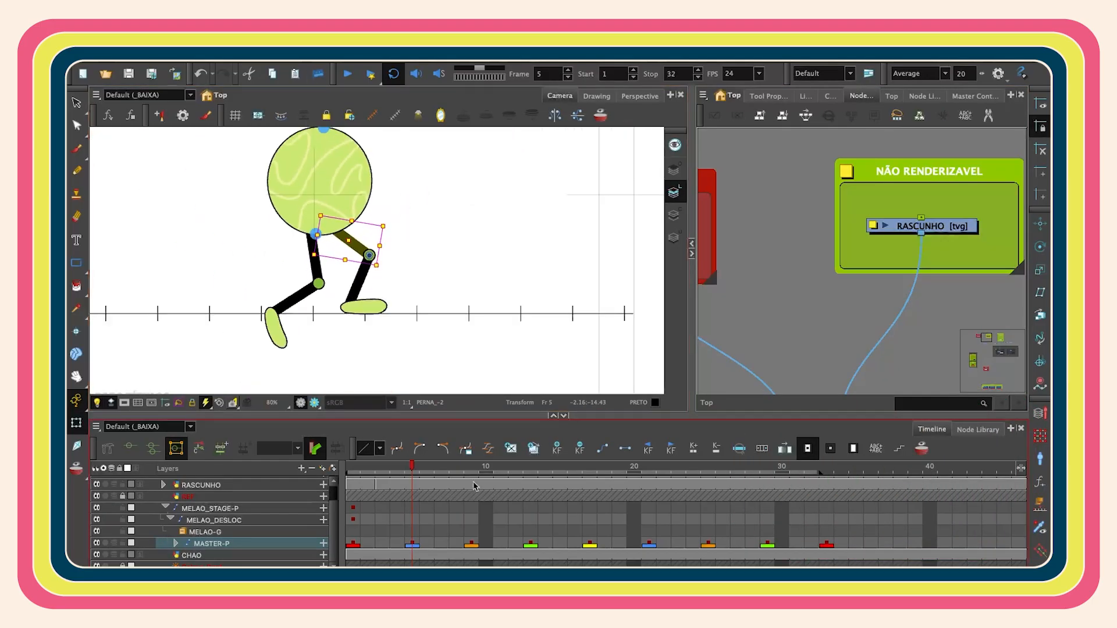
- Compare frames 9 and 5, then swing the front leg's shin backward on frame 5 so its foot trails behind
click(475, 467)
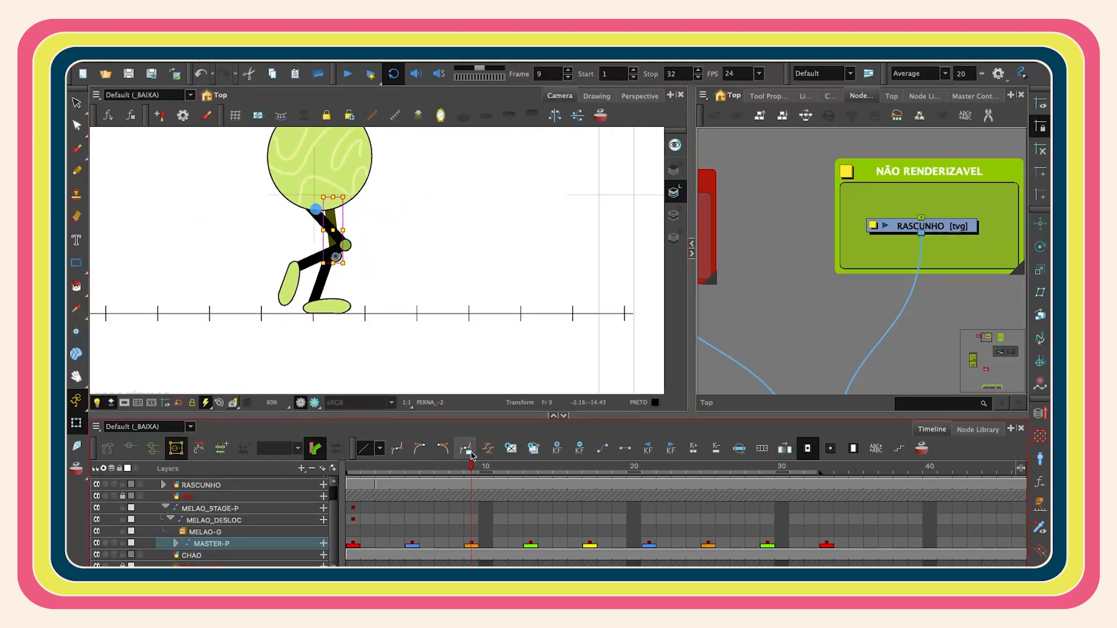
click(412, 468)
click(277, 328)
click(340, 307)
click(301, 296)
key(b)
drag(336, 351, 248, 343)
click(260, 275)
click(294, 317)
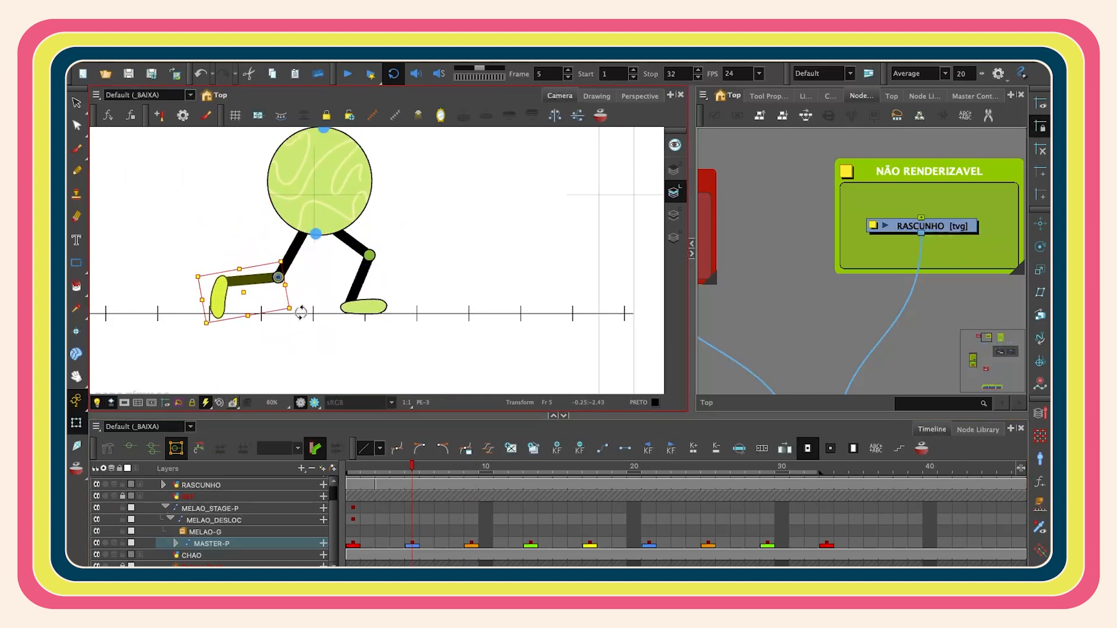
scroll(440, 325, down, 3)
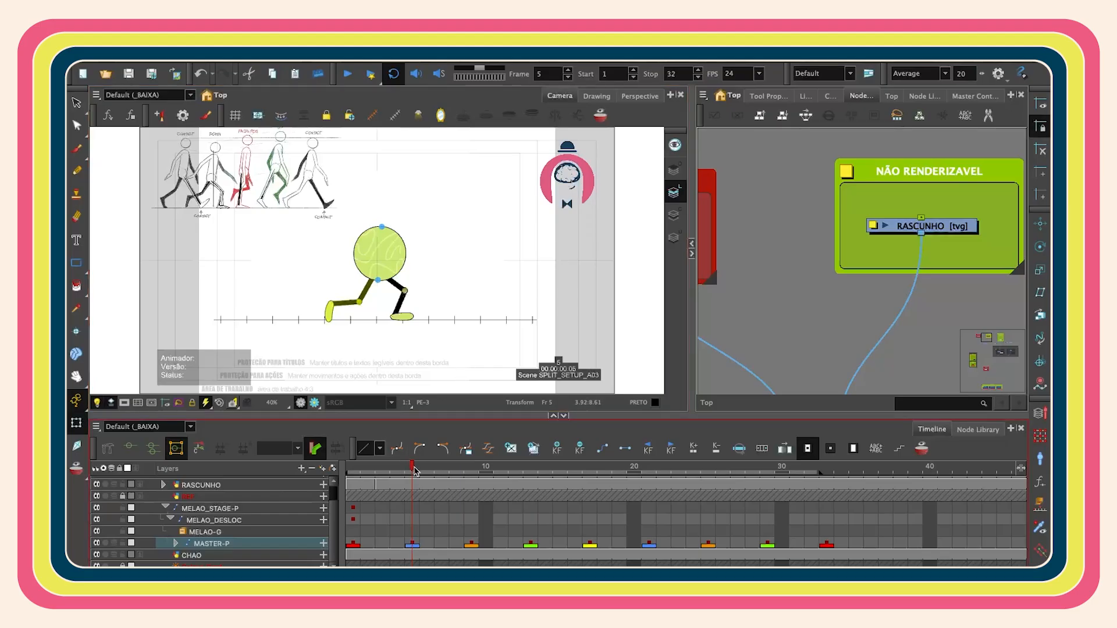
- Rotate the front leg's foot on frame 5 so it fits the sketched down pose
mouse_move(412, 470)
mouse_down()
mouse_move(395, 470)
mouse_move(633, 471)
mouse_move(352, 512)
mouse_move(546, 486)
mouse_move(388, 533)
mouse_move(413, 495)
mouse_up()
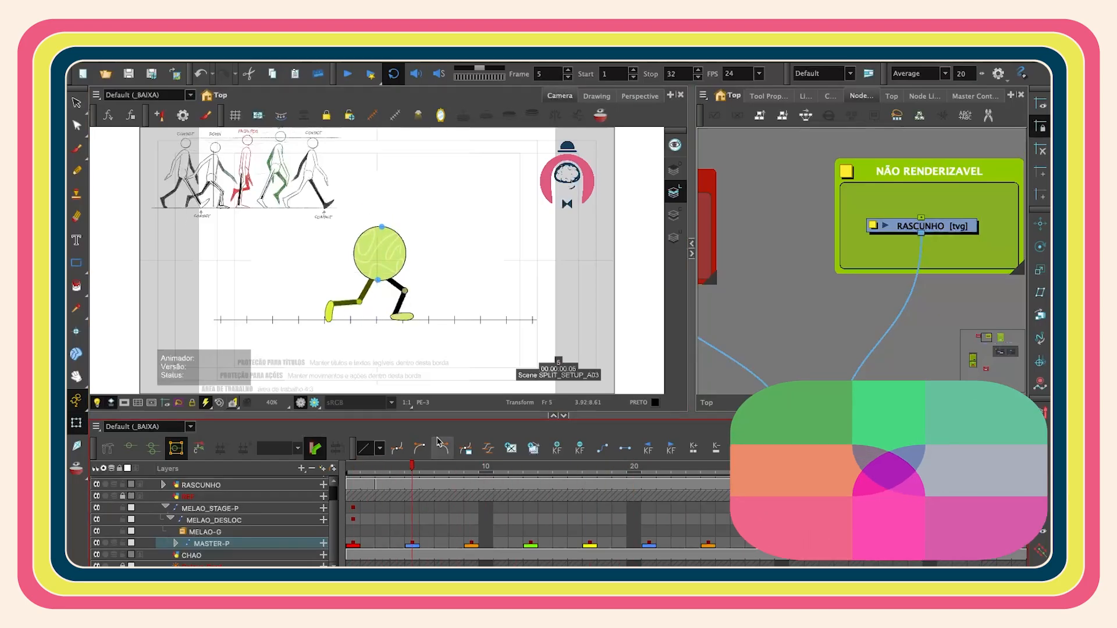
scroll(350, 310, up, 5)
click(313, 317)
scroll(402, 269, down, 1)
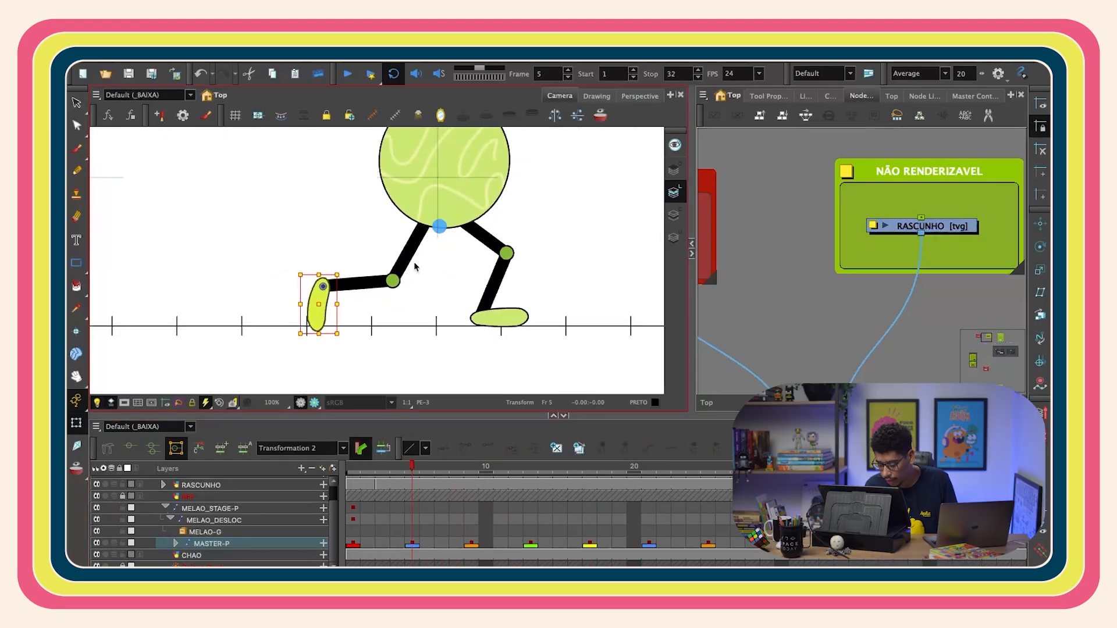
scroll(416, 267, down, 2)
scroll(349, 314, up, 4)
click(377, 329)
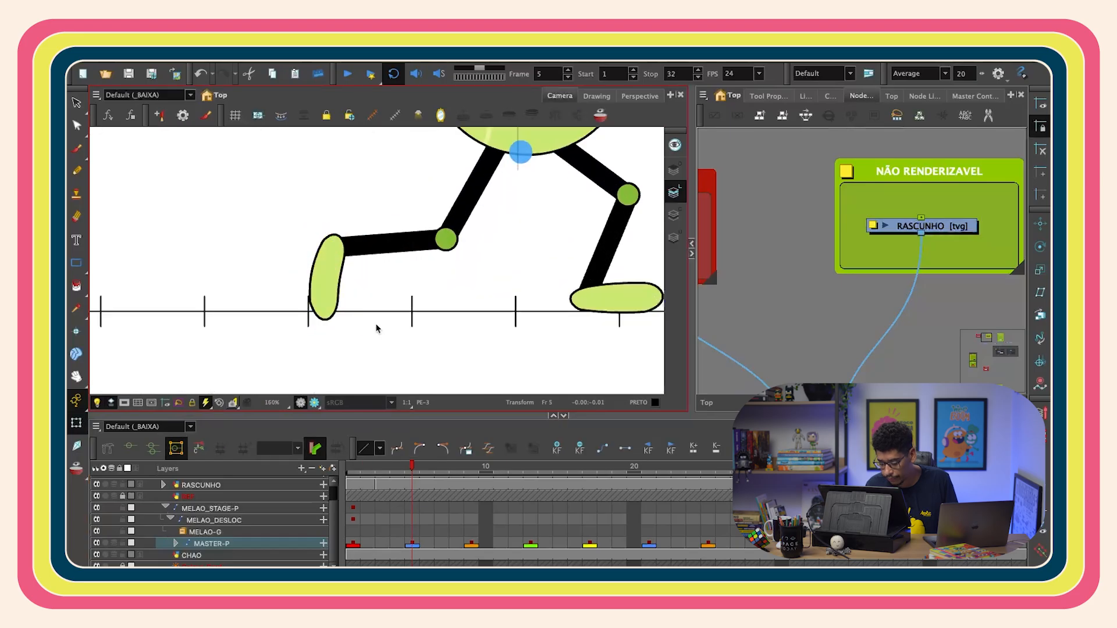
click(331, 298)
drag(363, 326, 345, 344)
click(370, 250)
key(b)
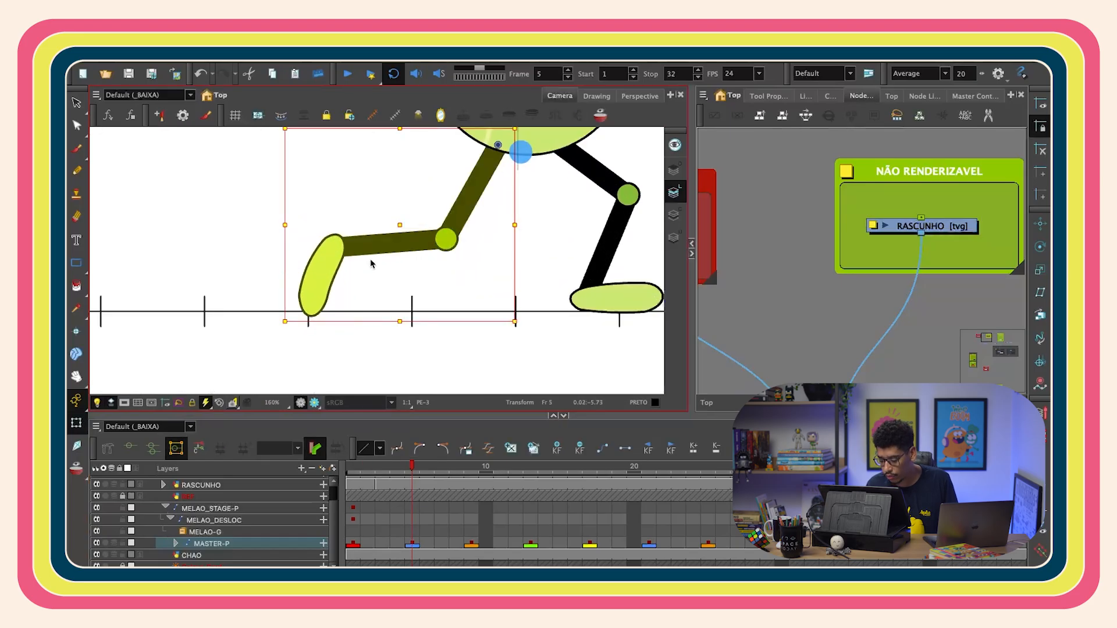
key(Up)
key(Up)
key(Up)
key(Up)
key(Up)
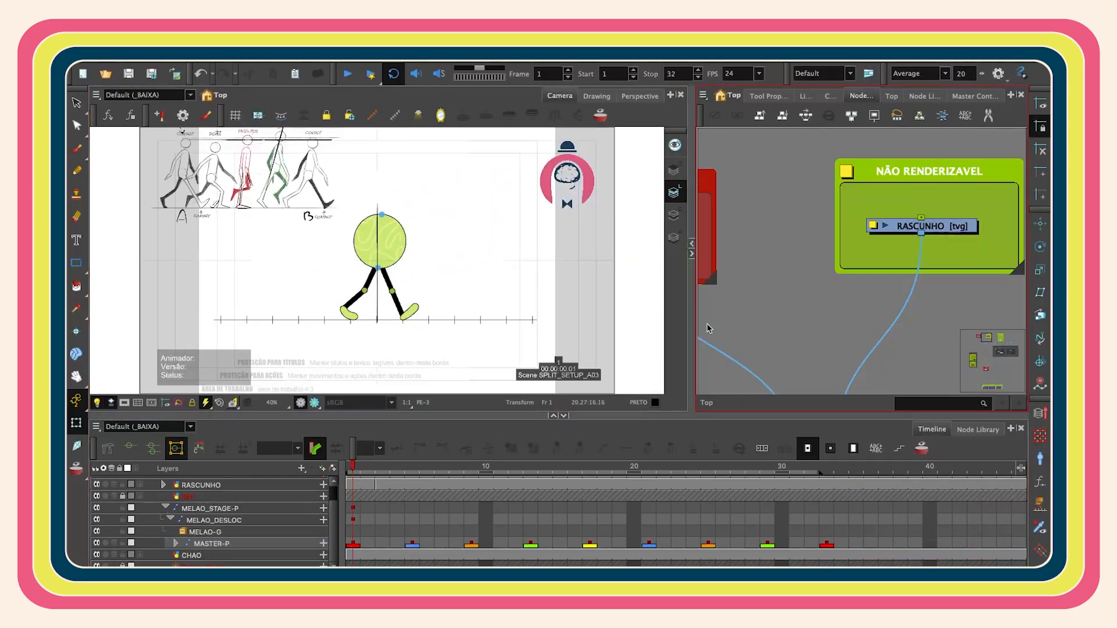
- Play back the walk cycle, then step through frames 9 and 13 to review the poses
key(Return)
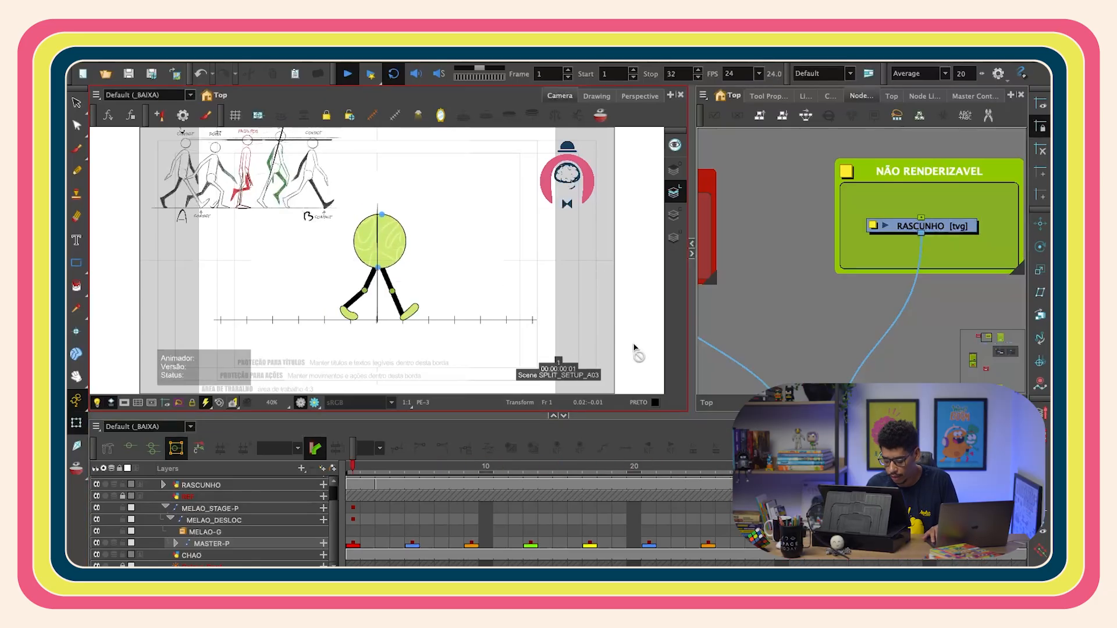
key(Return)
drag(383, 473, 466, 515)
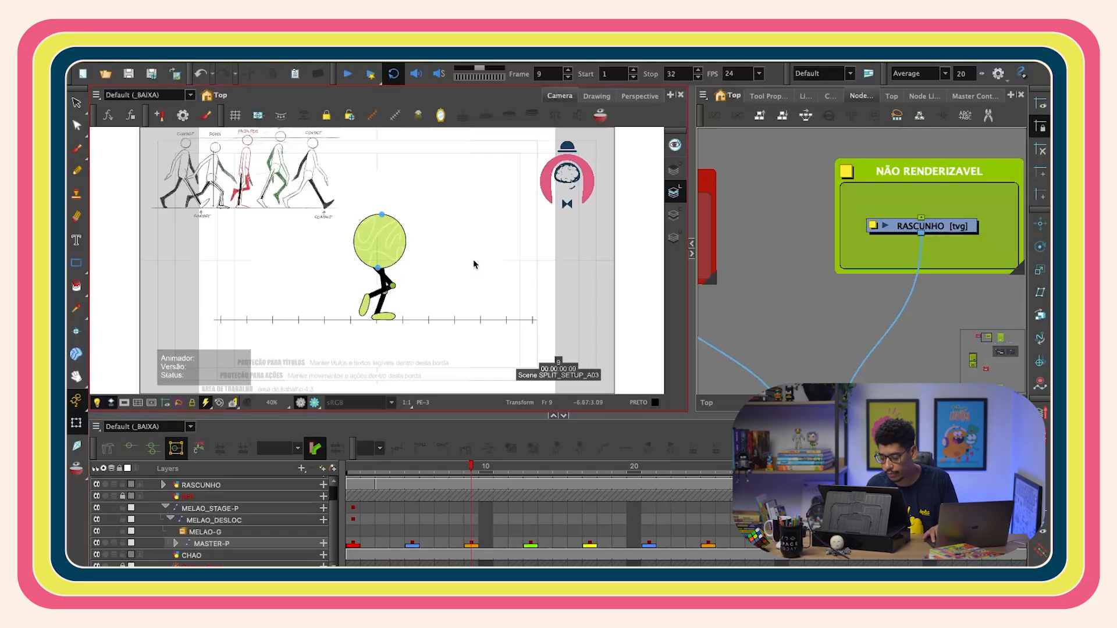
click(531, 468)
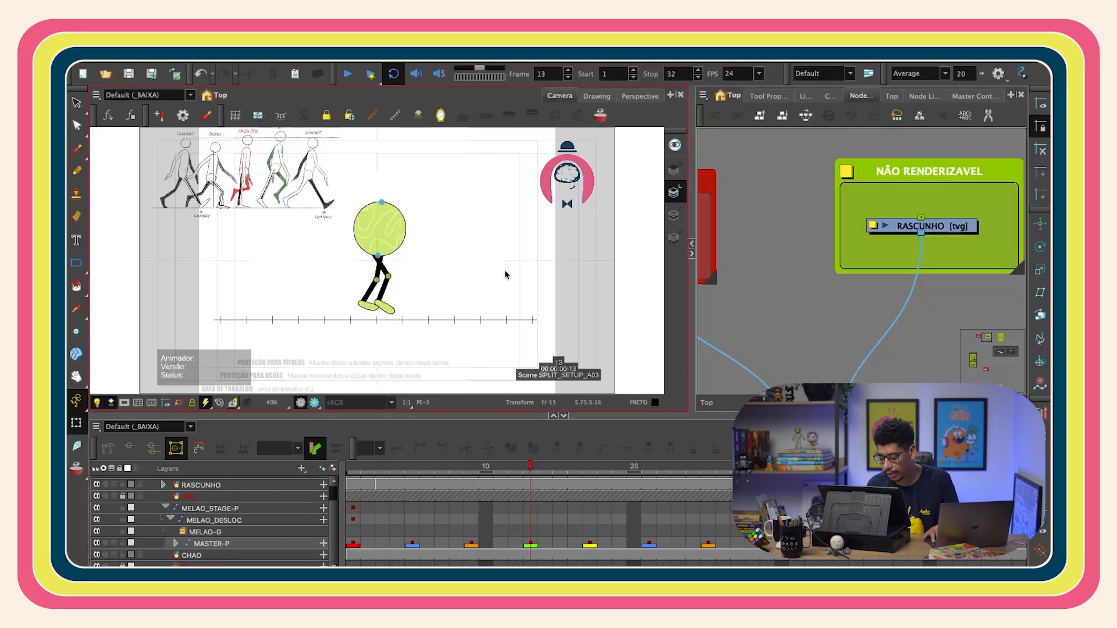
- Sketch rough stick-figure leg lines for the passing pose on frame 13 of the RASCUNHO sketch layer
click(958, 230)
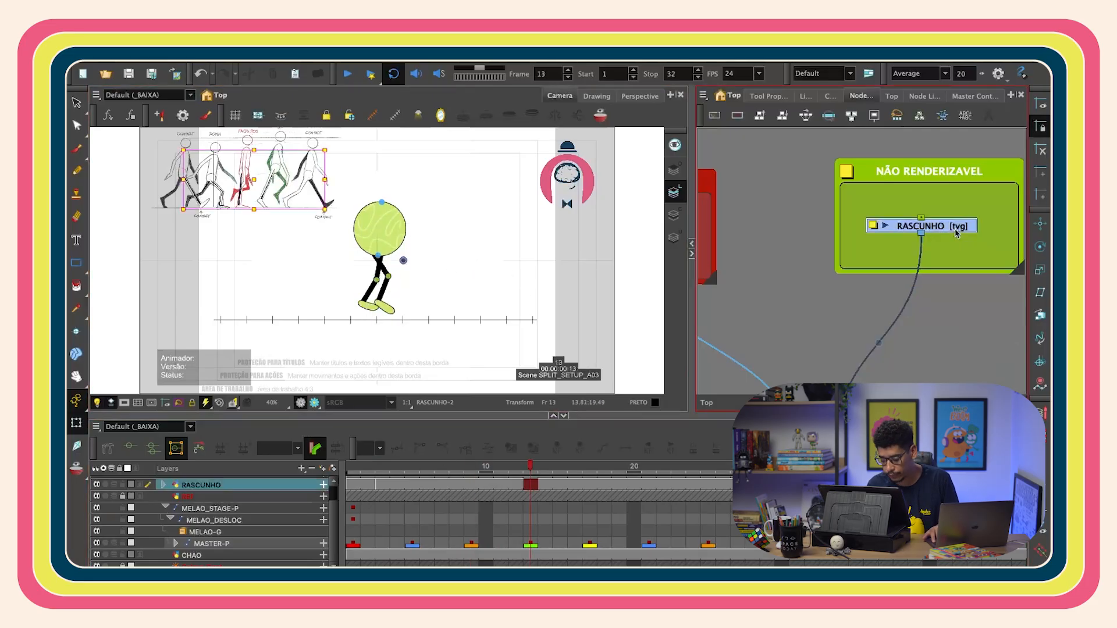
click(78, 151)
key(2)
key(2)
key(2)
drag(258, 189, 342, 251)
key(2)
key(2)
key(2)
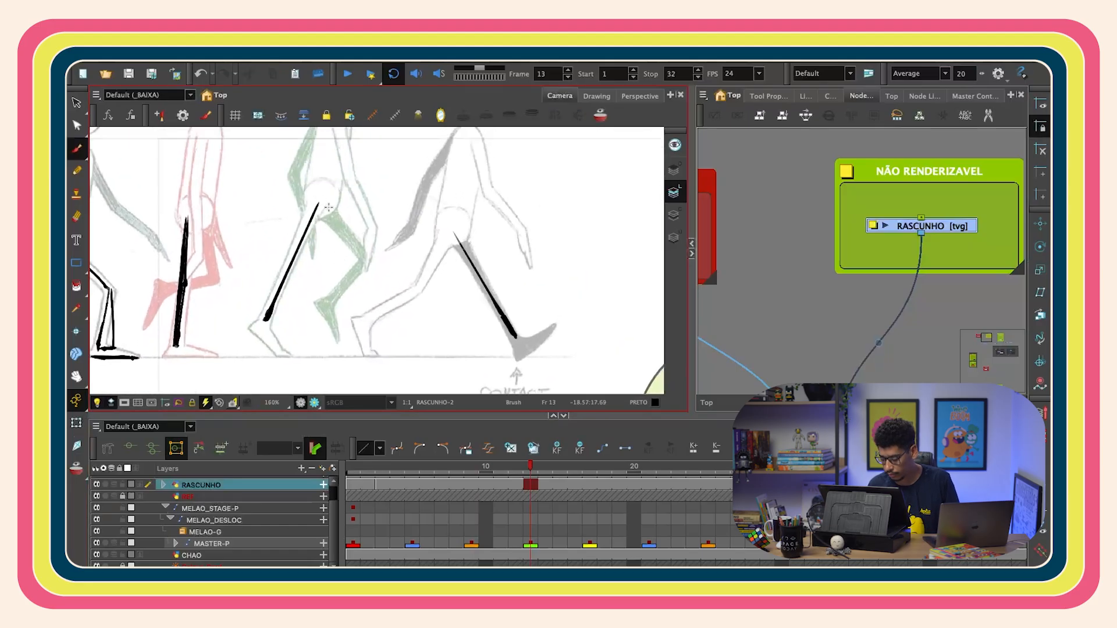
drag(295, 280, 305, 224)
key(2)
key(2)
drag(300, 174, 285, 227)
key(1)
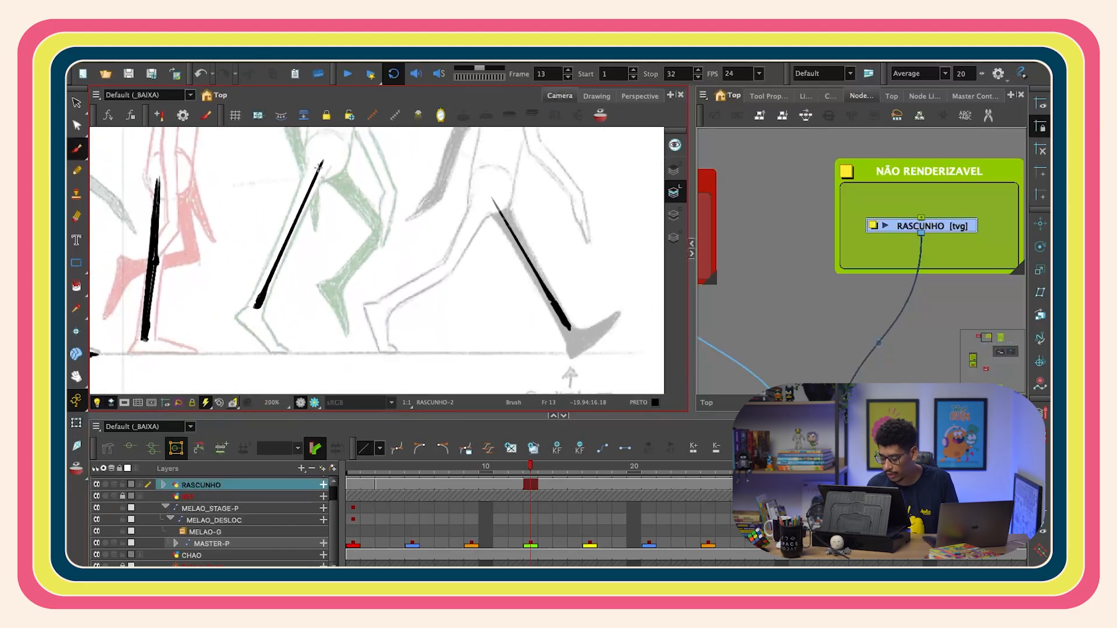
drag(274, 293, 299, 184)
key(2)
key(2)
key(2)
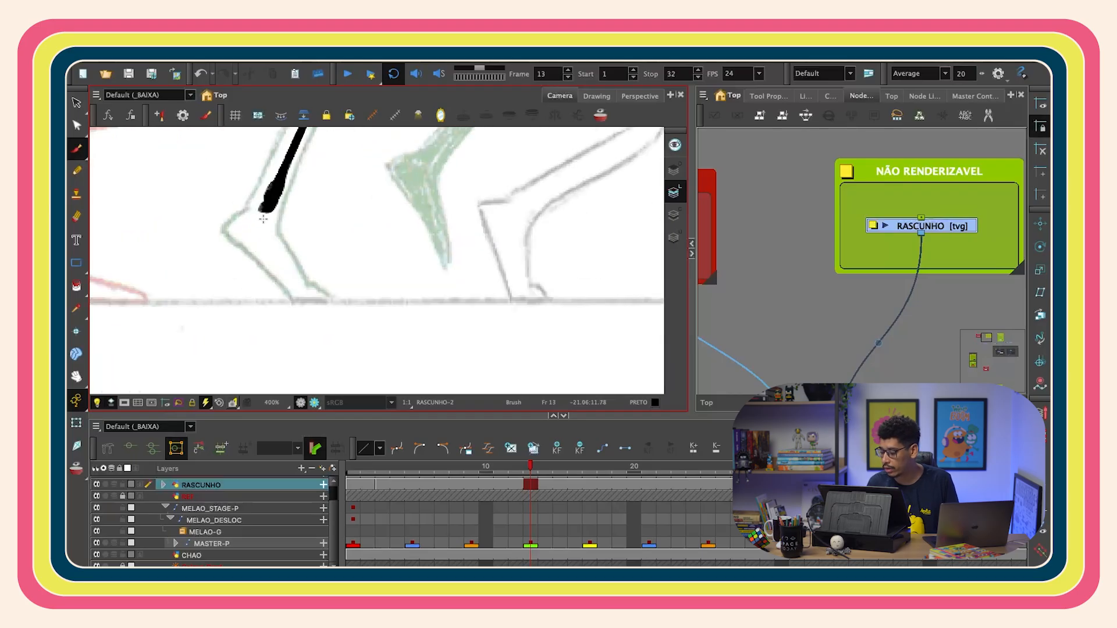
drag(245, 212, 254, 222)
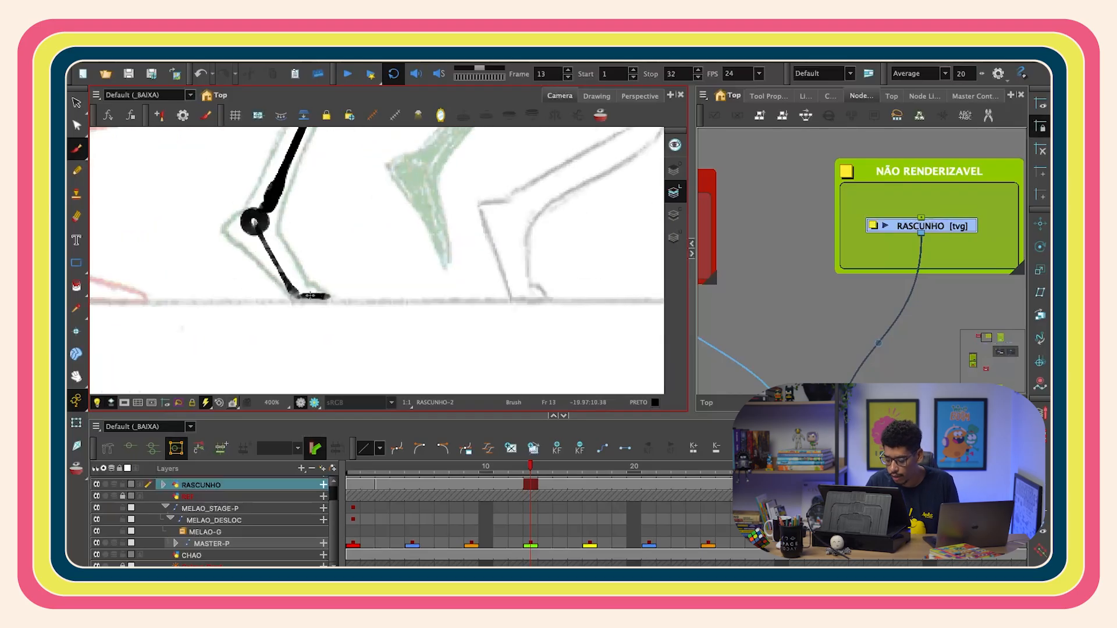
key(1)
key(1)
key(1)
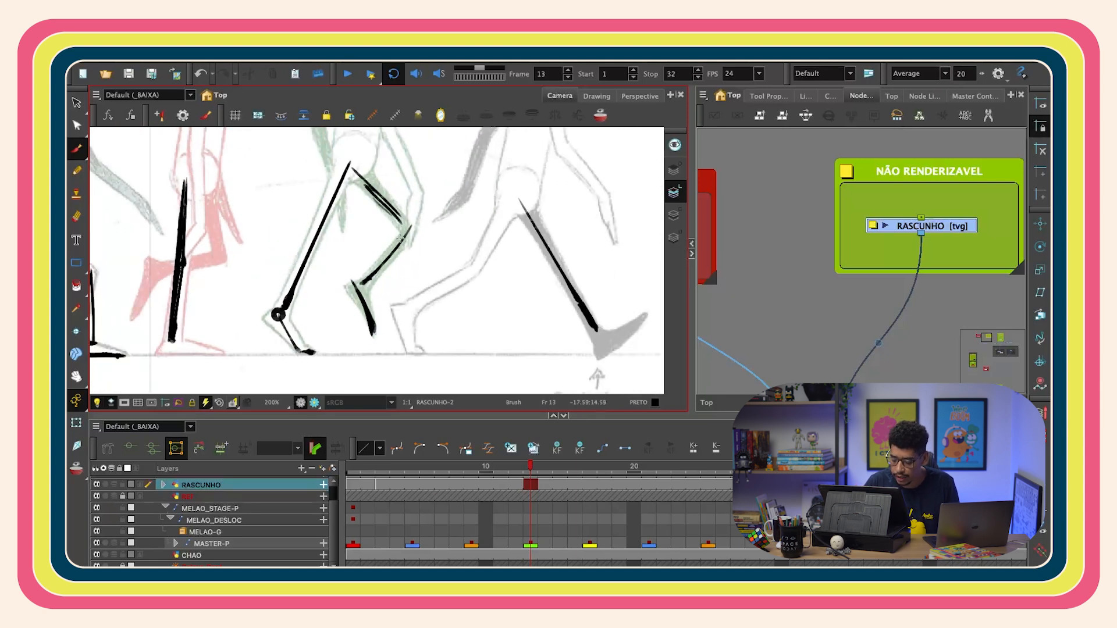
- Draw an arc on the sketch layer tracing the foot's path between the two contact poses
drag(244, 303, 335, 285)
key(ctrl+z)
mouse_move(157, 353)
mouse_down()
mouse_move(310, 293)
mouse_move(428, 298)
mouse_move(615, 361)
mouse_up()
scroll(511, 336, down, 3)
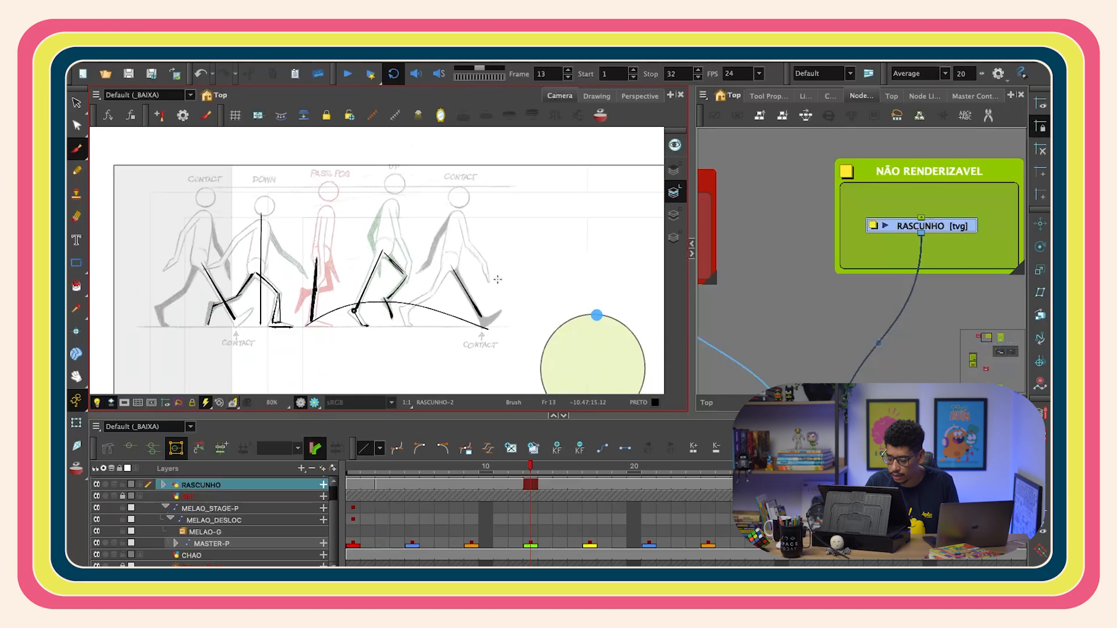
scroll(497, 278, down, 2)
- Rotate both thighs of the master rig on frame 13 to match the sketched passing pose
click(530, 547)
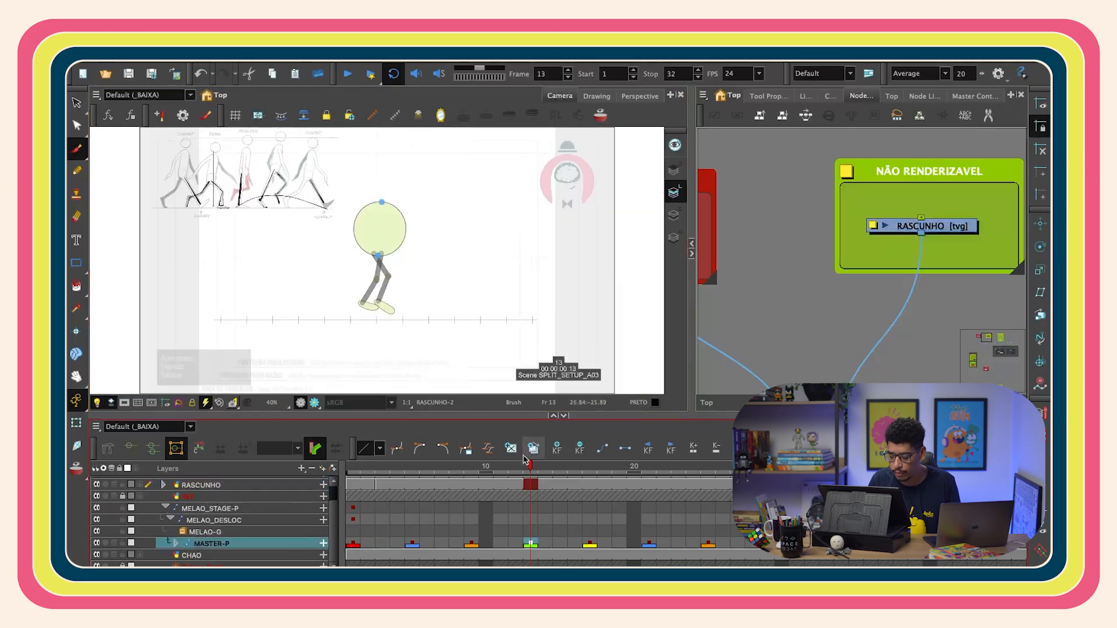
key(shift+t)
scroll(515, 311, down, 1)
click(458, 471)
drag(458, 475, 530, 469)
scroll(454, 307, up, 3)
click(425, 315)
key(b)
key(b)
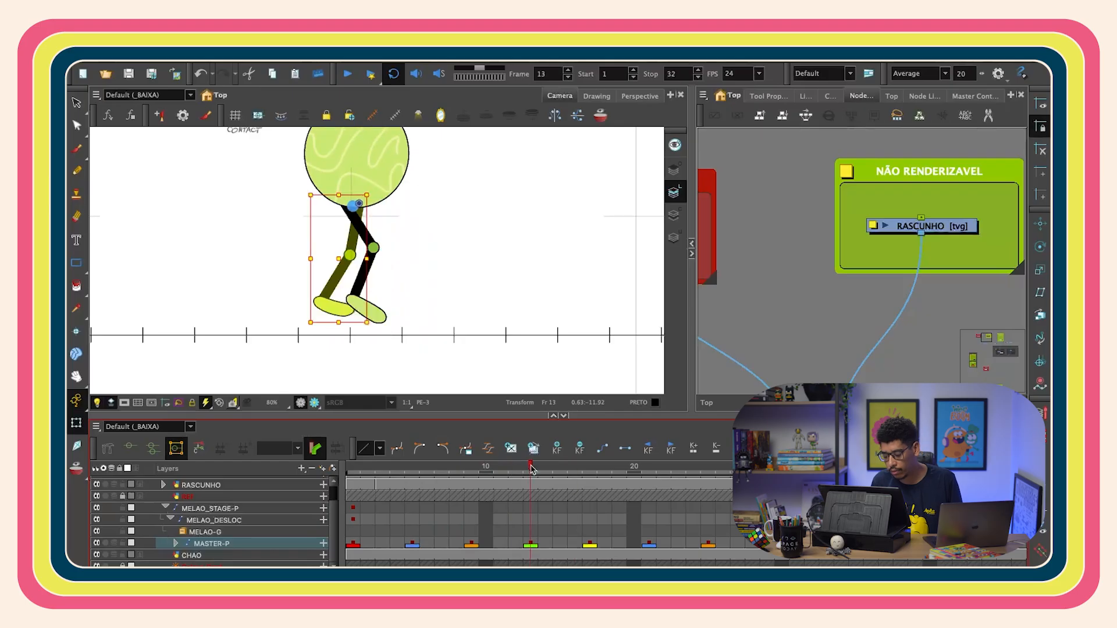
scroll(390, 288, up, 2)
drag(335, 201, 352, 229)
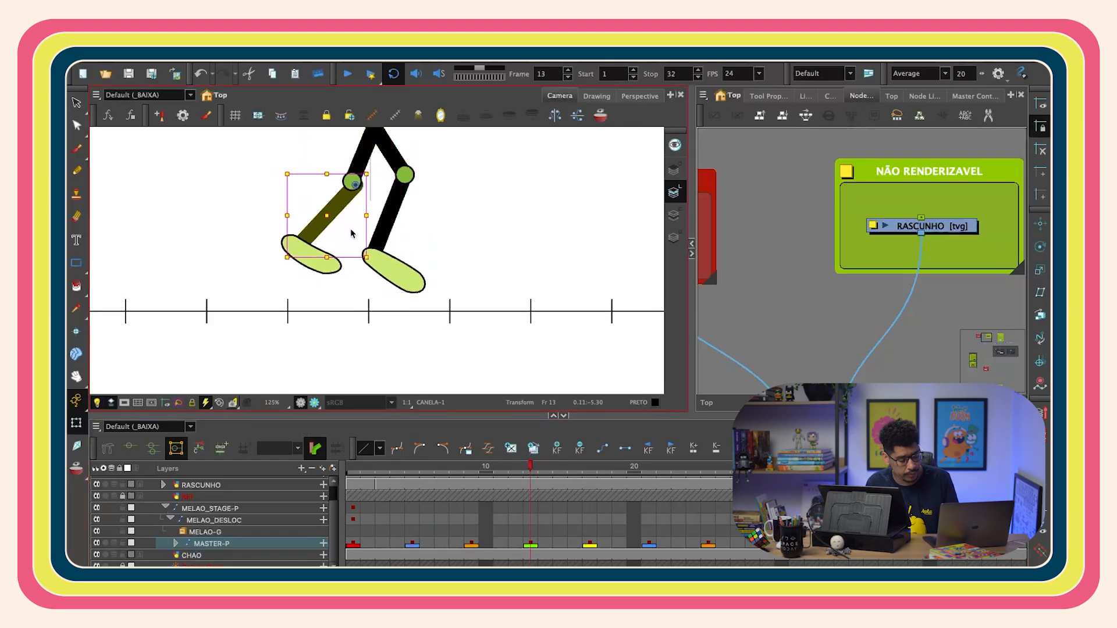
key(super+z)
click(332, 264)
key(b)
drag(370, 279, 402, 276)
click(362, 153)
drag(399, 185, 404, 173)
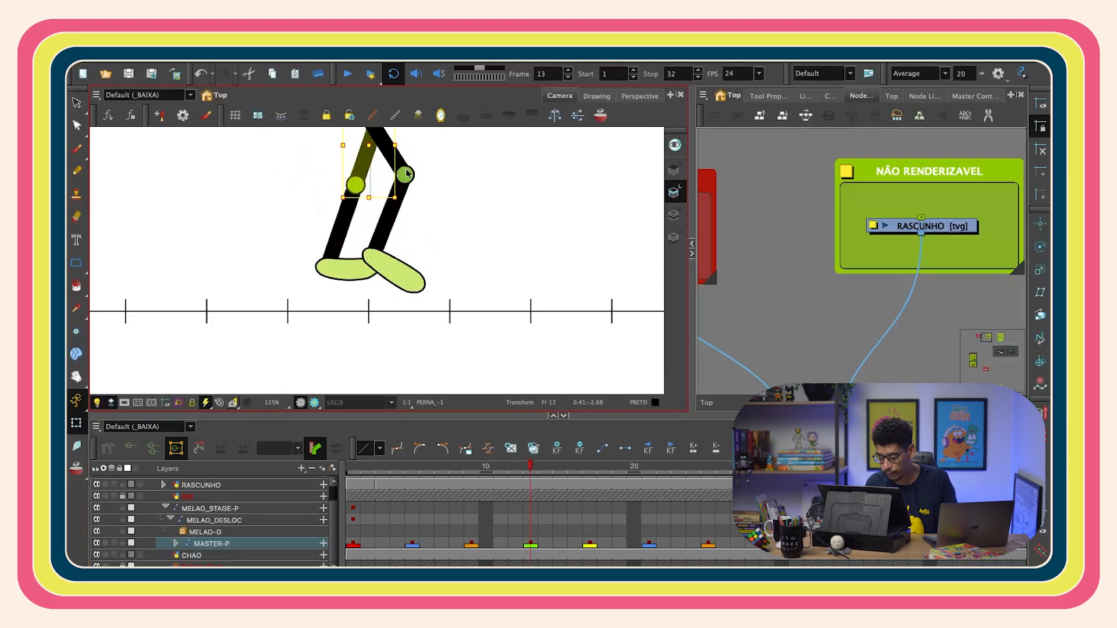
- Adjust the knee bends and shins on frame 13 so the supporting shin stands upright like the sketch
scroll(365, 336, down, 2)
click(355, 293)
key(b)
drag(382, 309, 385, 314)
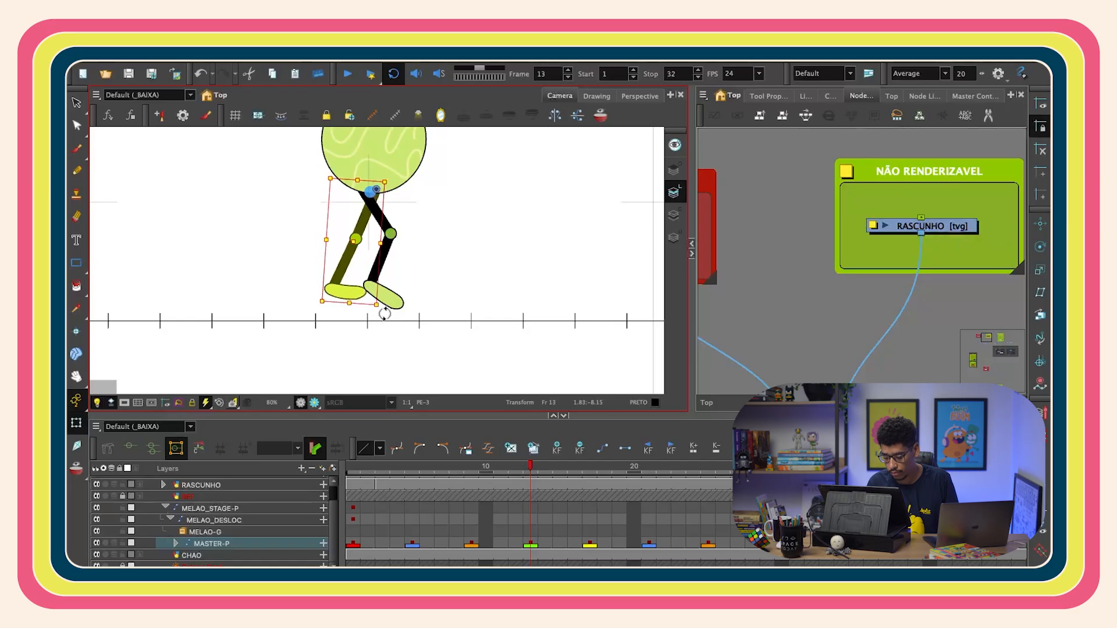
click(339, 289)
key(b)
drag(371, 265, 374, 284)
key(2)
key(2)
drag(451, 302, 461, 262)
click(329, 294)
key(b)
drag(392, 355, 398, 349)
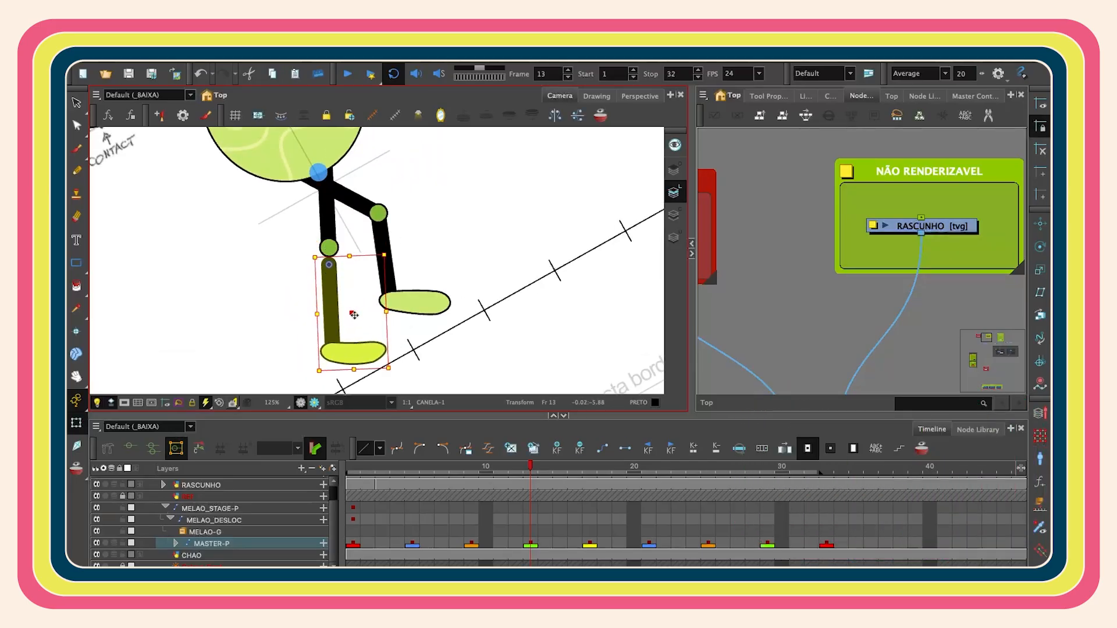
key(b)
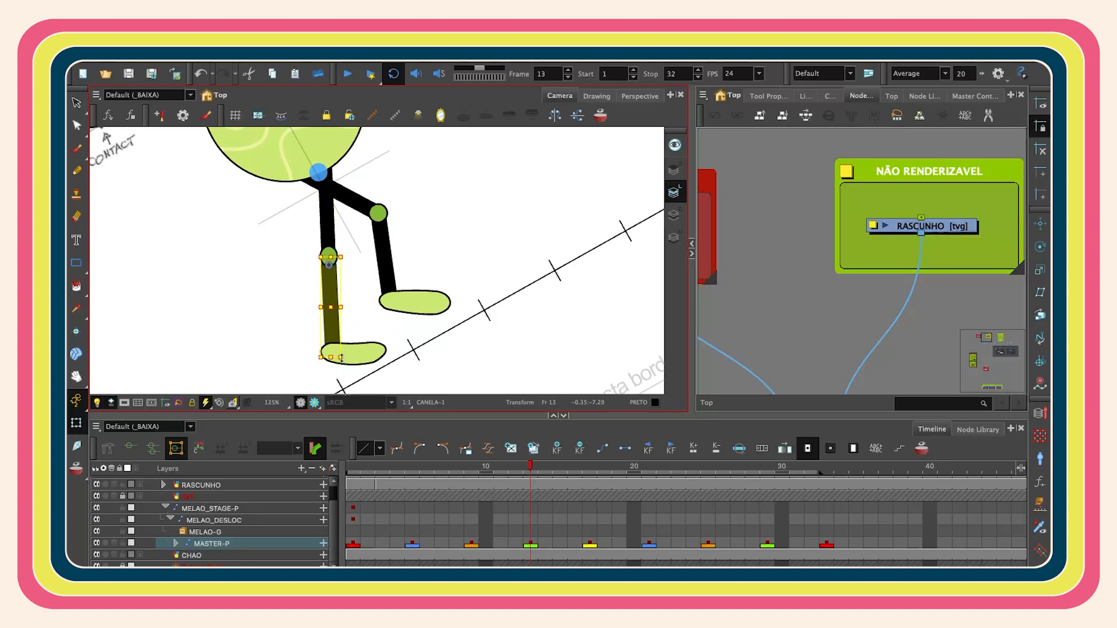
- Reshape the supporting foot on frame 13 by moving its deformation points so it flattens on the ground
key(shift+x)
click(347, 287)
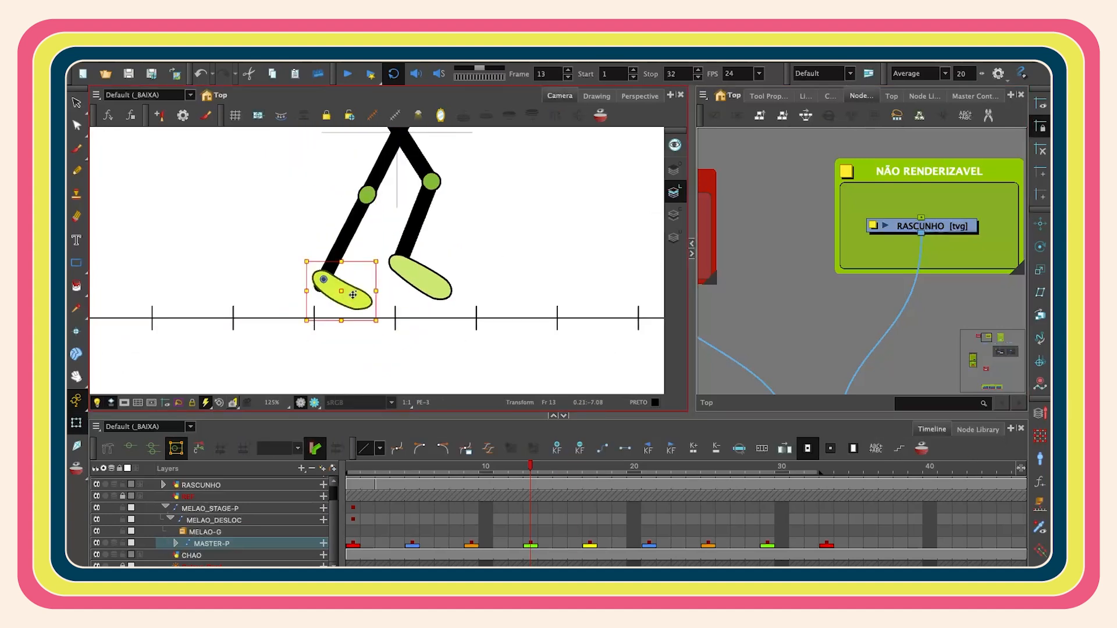
key(2)
key(2)
key(b)
click(130, 448)
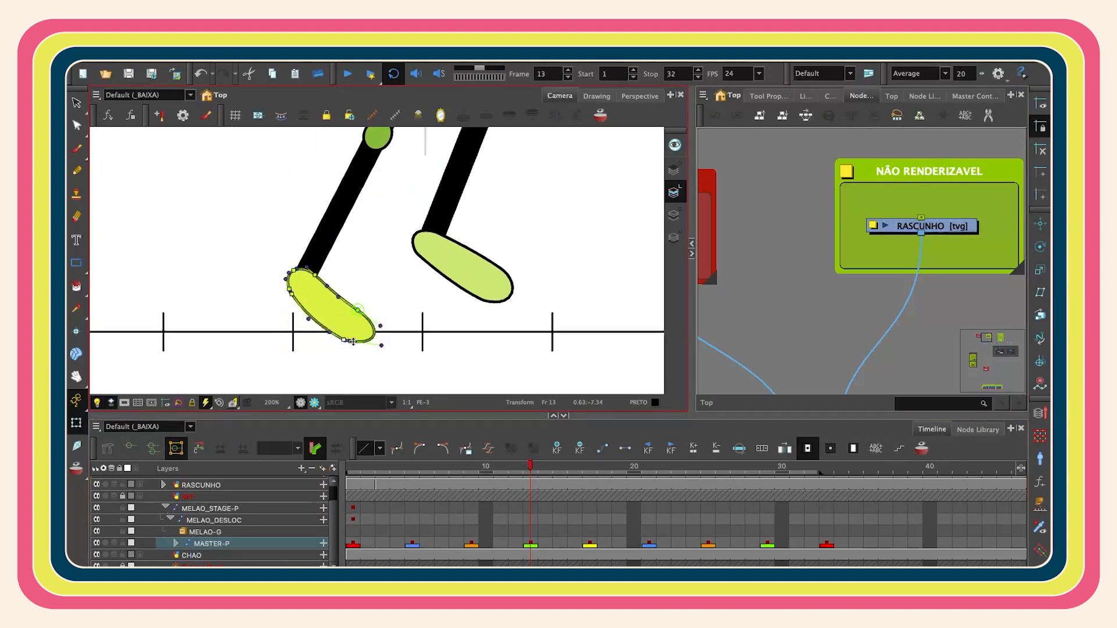
click(400, 265)
key(2)
key(2)
drag(333, 328, 317, 328)
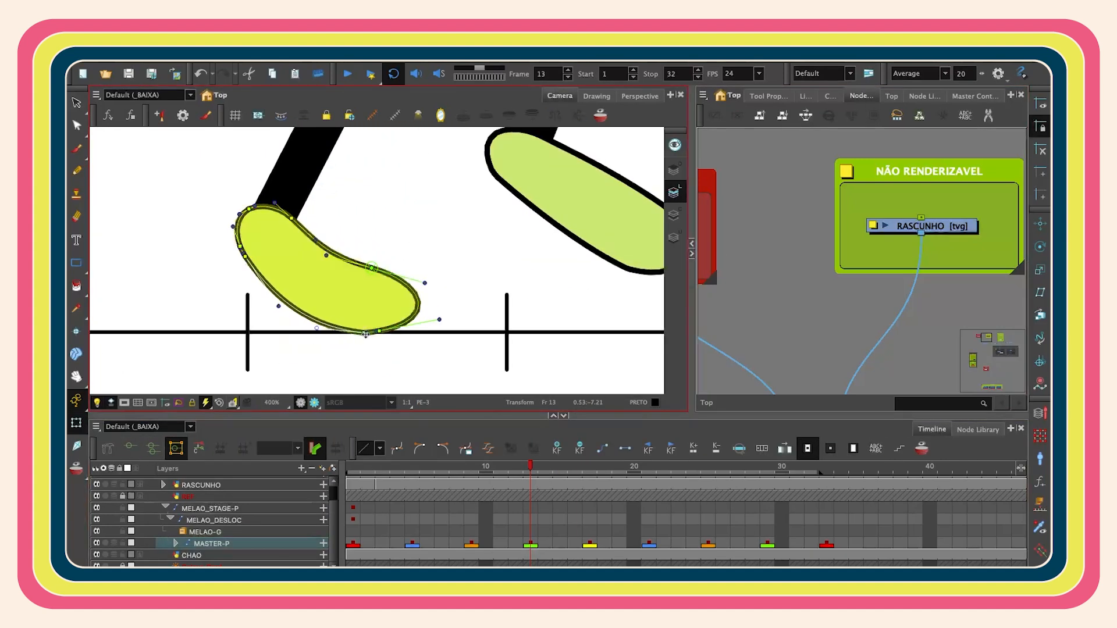
drag(371, 268, 303, 242)
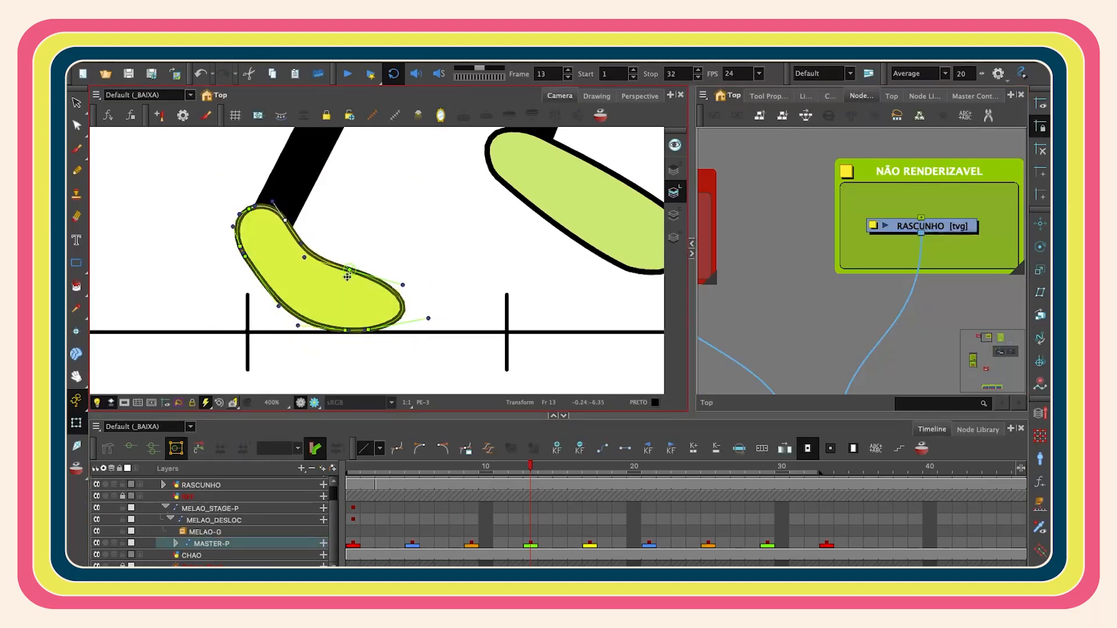
drag(354, 270, 338, 272)
click(289, 220)
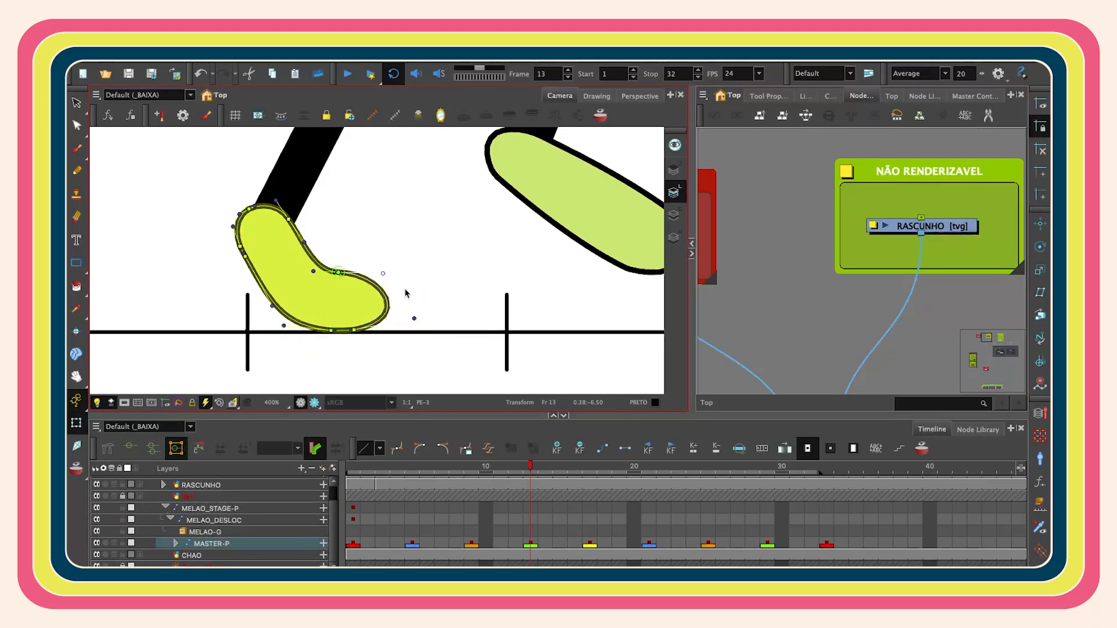
- Rotate and reshape the lifted back foot on frame 13 to follow the passing pose
scroll(545, 250, down, 5)
click(467, 324)
drag(543, 251, 520, 348)
key(b)
key(b)
key(shift+b)
scroll(513, 324, up, 4)
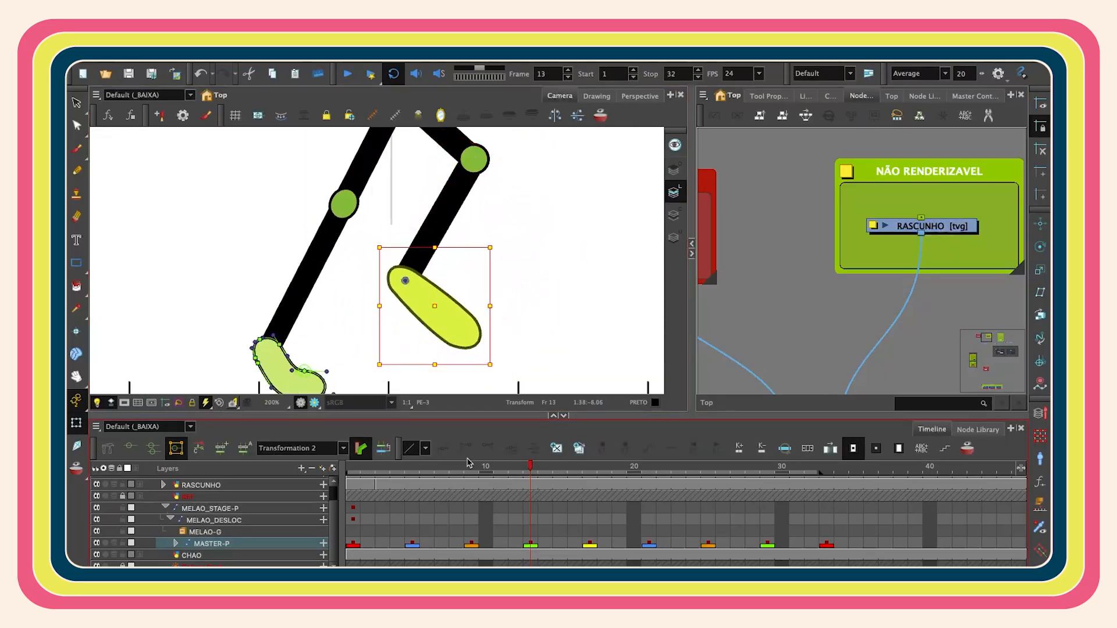
scroll(514, 389, up, 2)
click(434, 295)
mouse_move(483, 349)
mouse_down()
mouse_move(456, 362)
mouse_move(370, 297)
mouse_up()
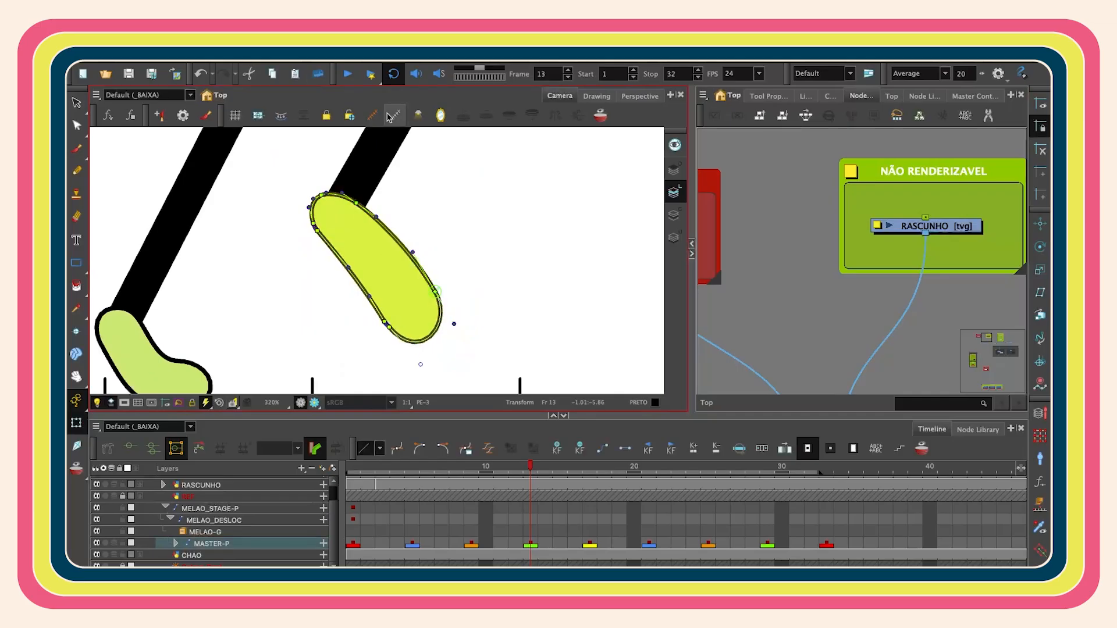
- Play the animation from the first frame, then go to frame 21 on the master rig
key(shift+m)
key(shift+comma)
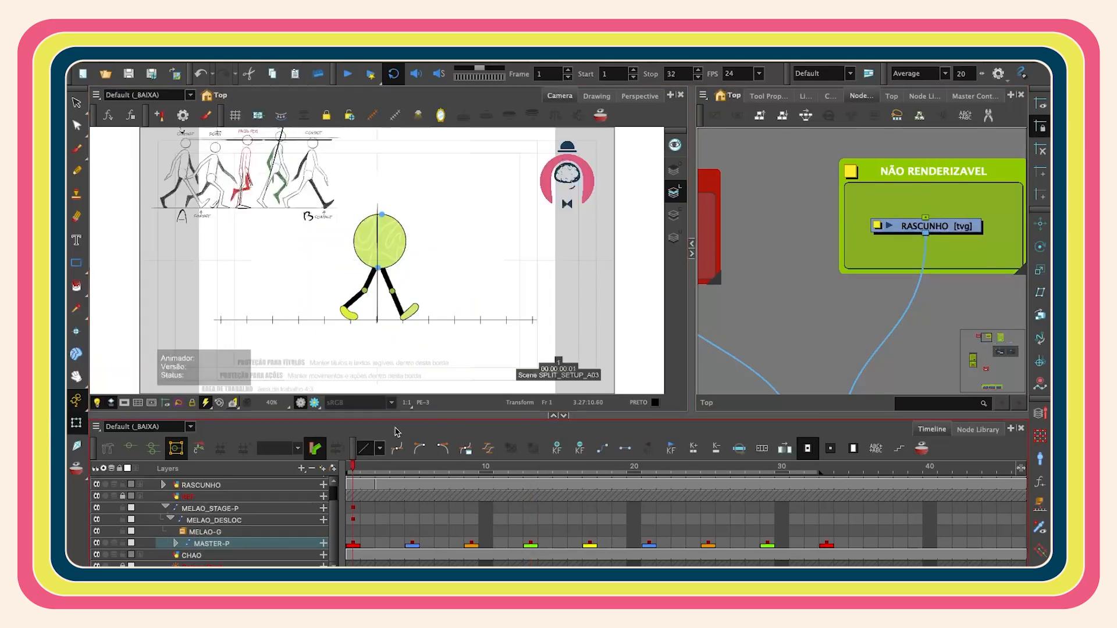
key(Return)
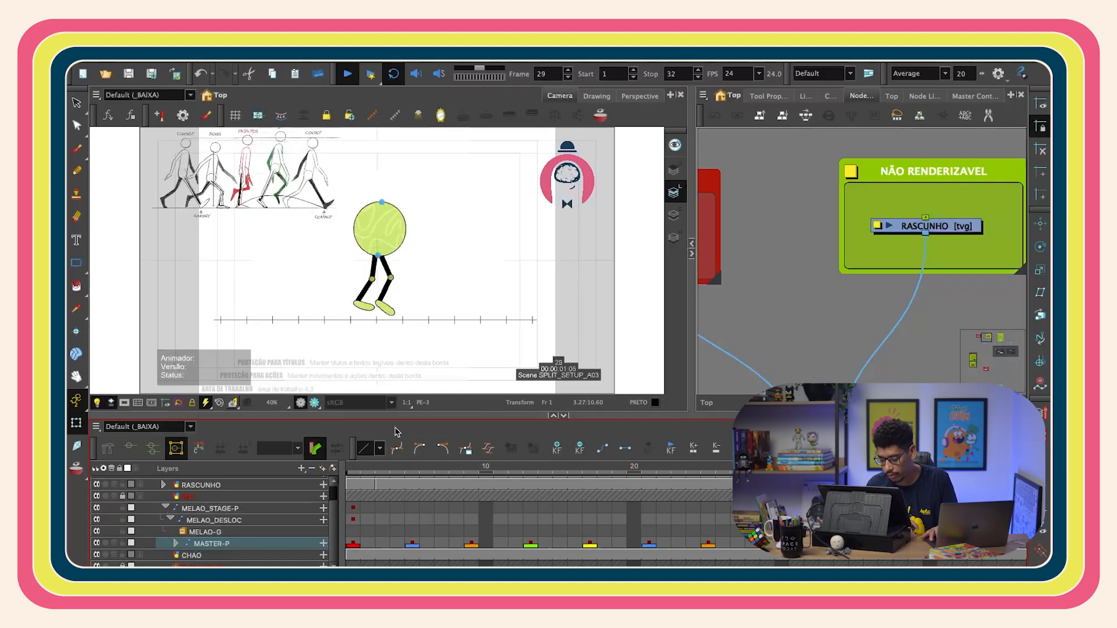
click(646, 504)
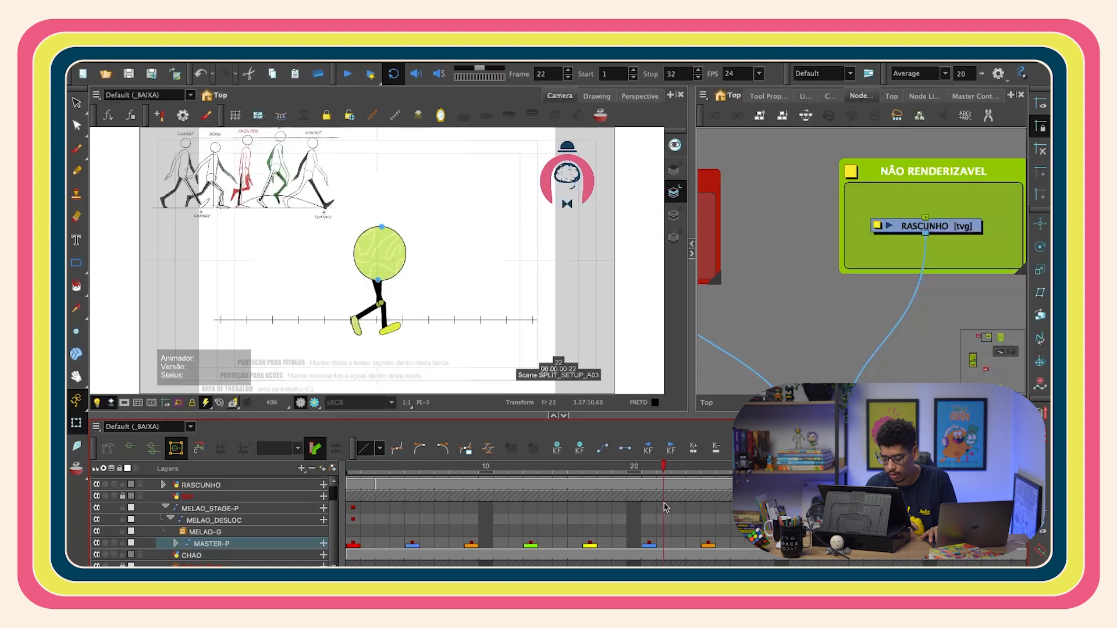
click(650, 542)
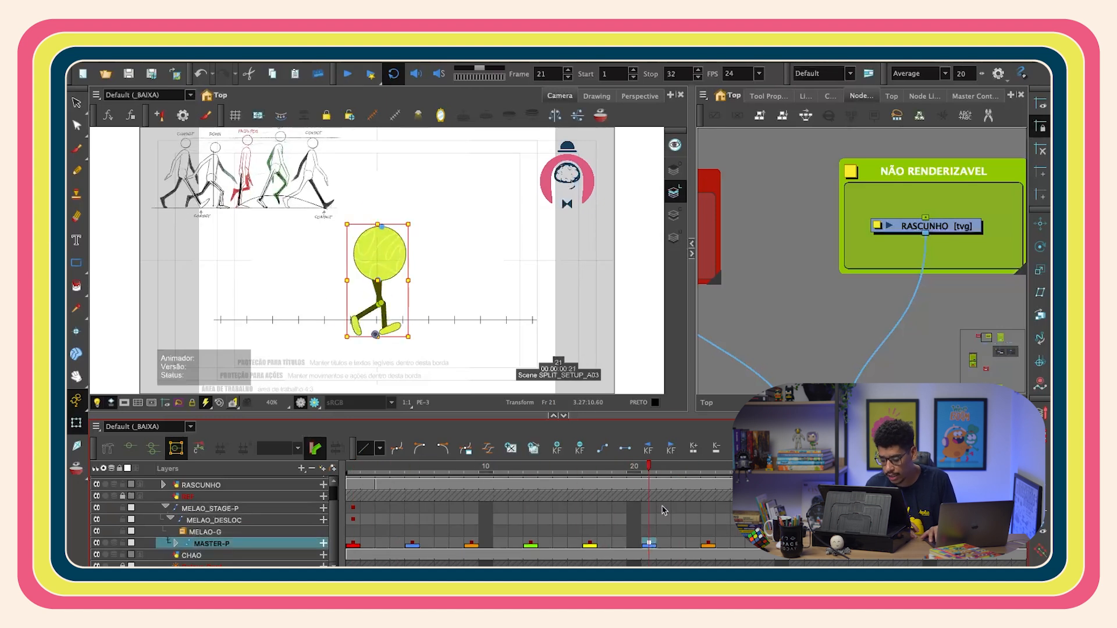
- On frame 21, rotate the front leg's shin and thigh so its foot plants on the ground like the sketch
key(2)
drag(392, 316, 413, 281)
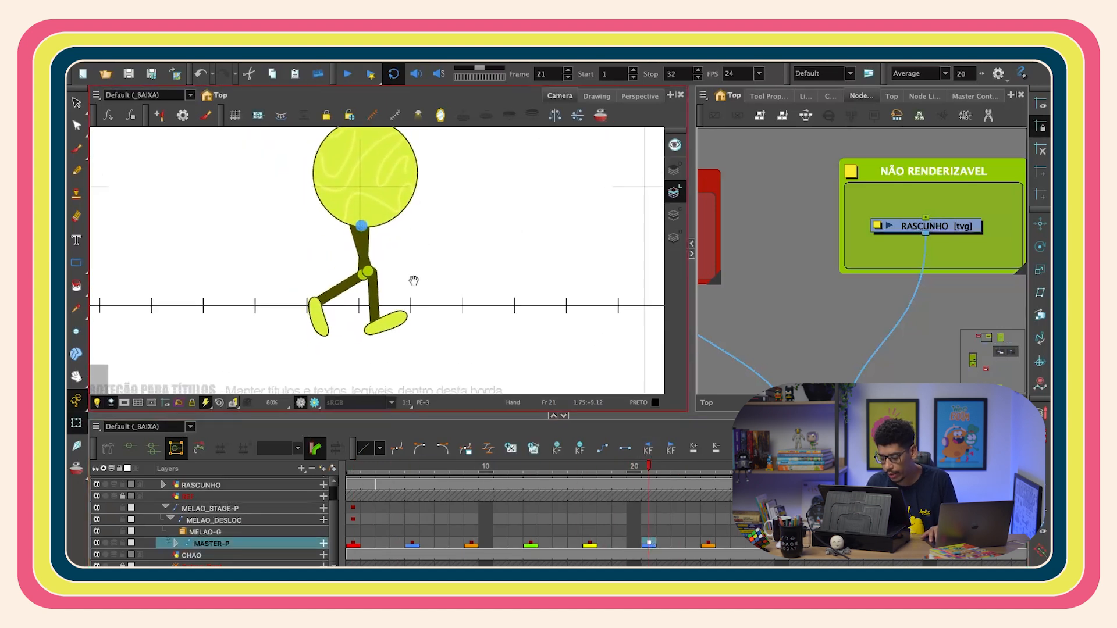
scroll(413, 280, up, 1)
click(387, 322)
click(404, 294)
click(399, 320)
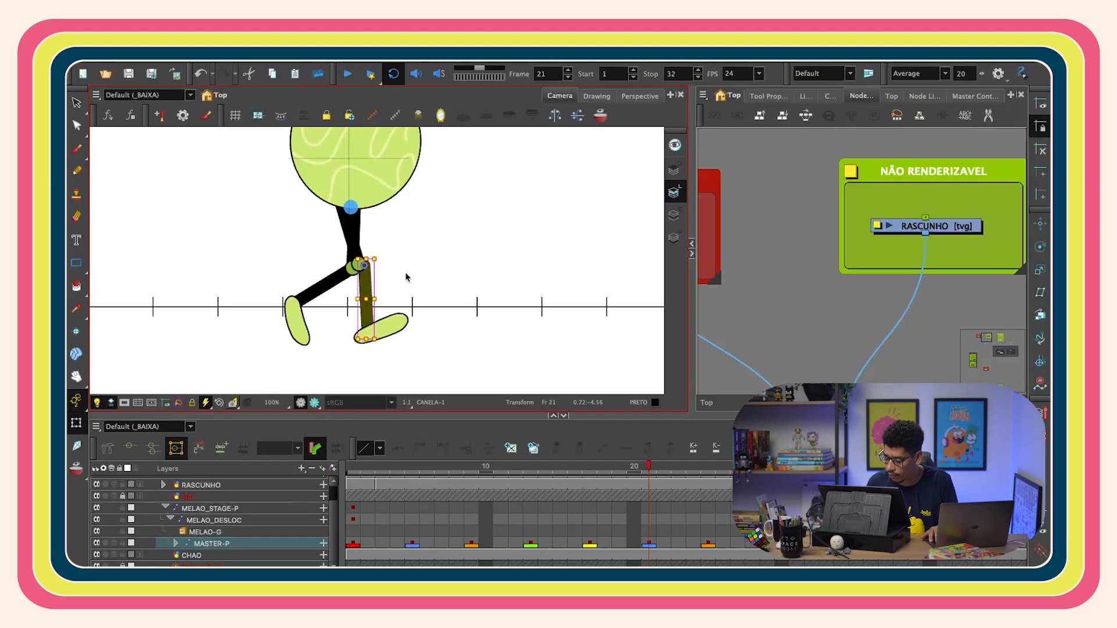
key(semicolon)
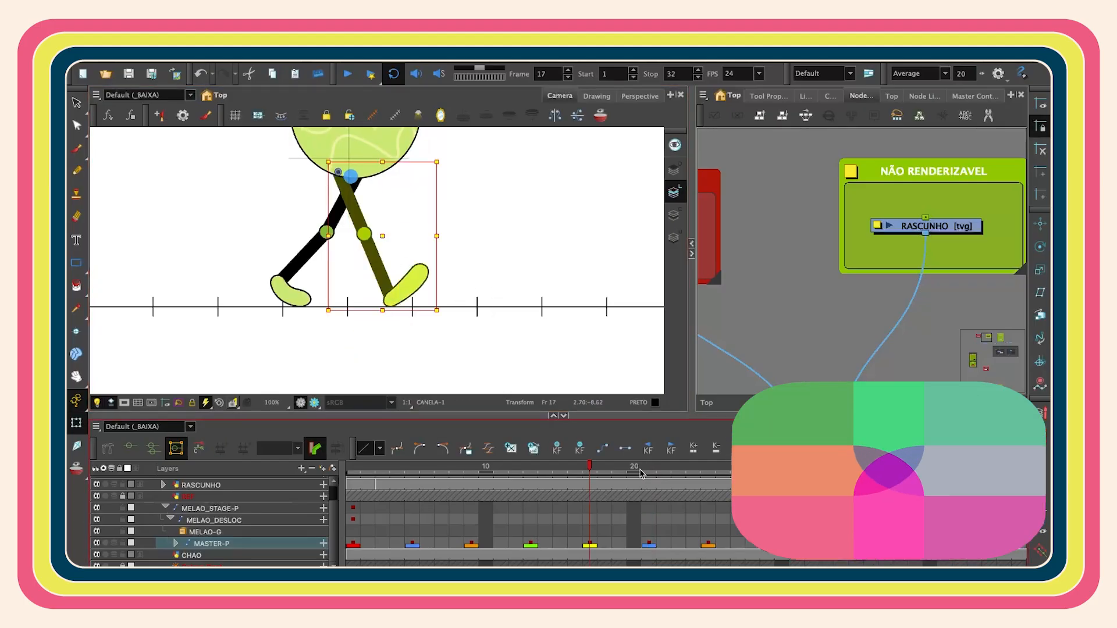
key(apostrophe)
drag(442, 289, 449, 315)
click(296, 323)
key(b)
key(b)
drag(375, 343, 289, 371)
click(392, 241)
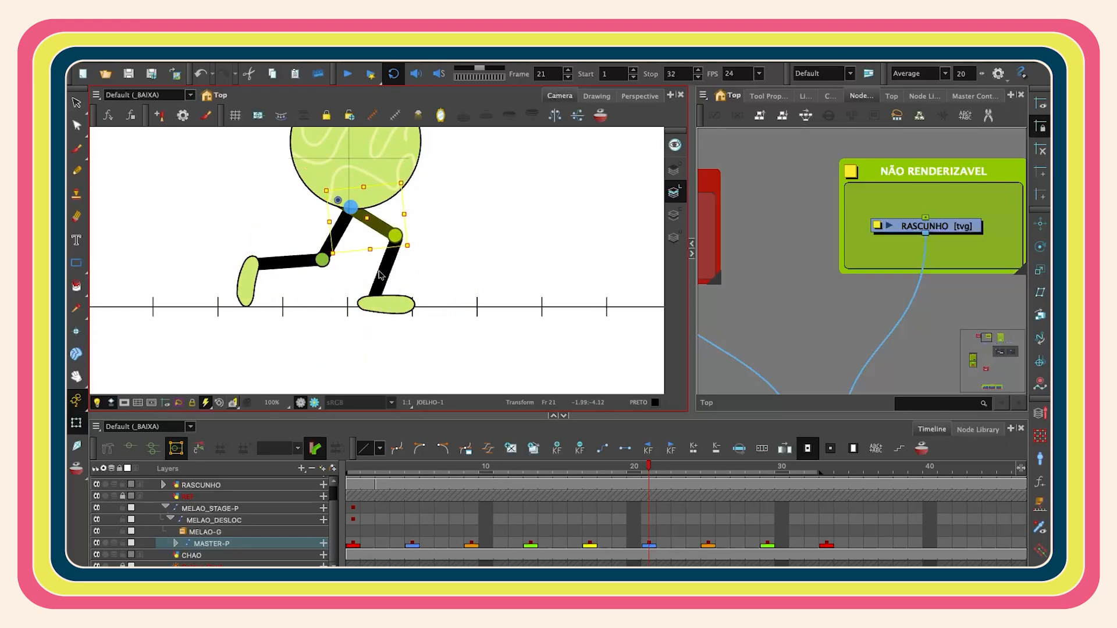
- Try raising the front leg and tilting its foot on frame 21
drag(424, 323, 486, 224)
click(372, 222)
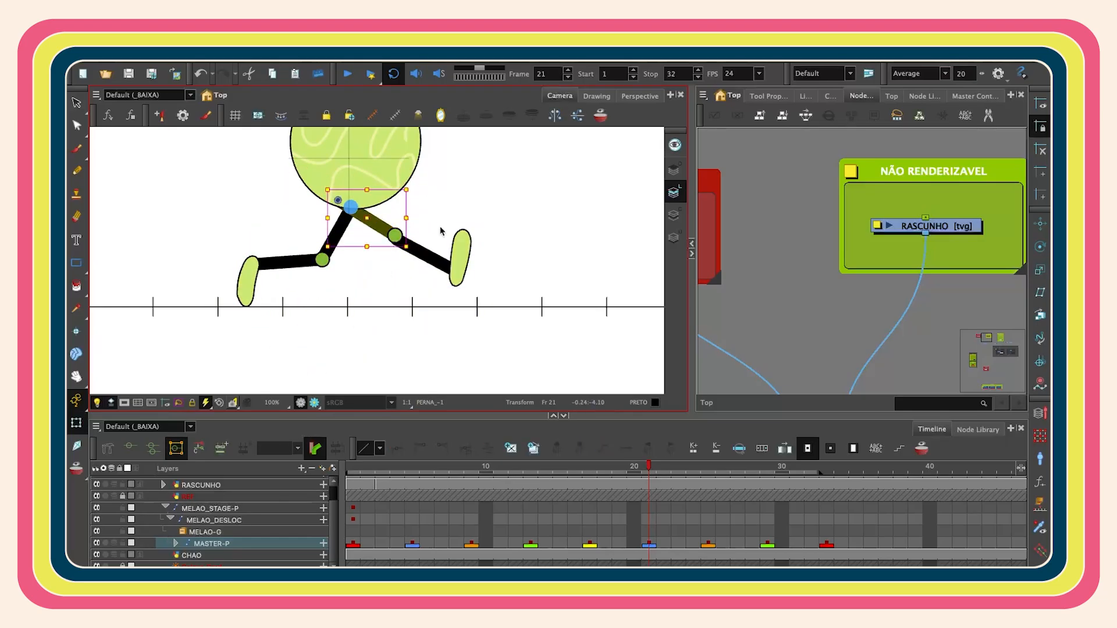
key(super+z)
key(super+z)
click(484, 260)
scroll(419, 258, up, 3)
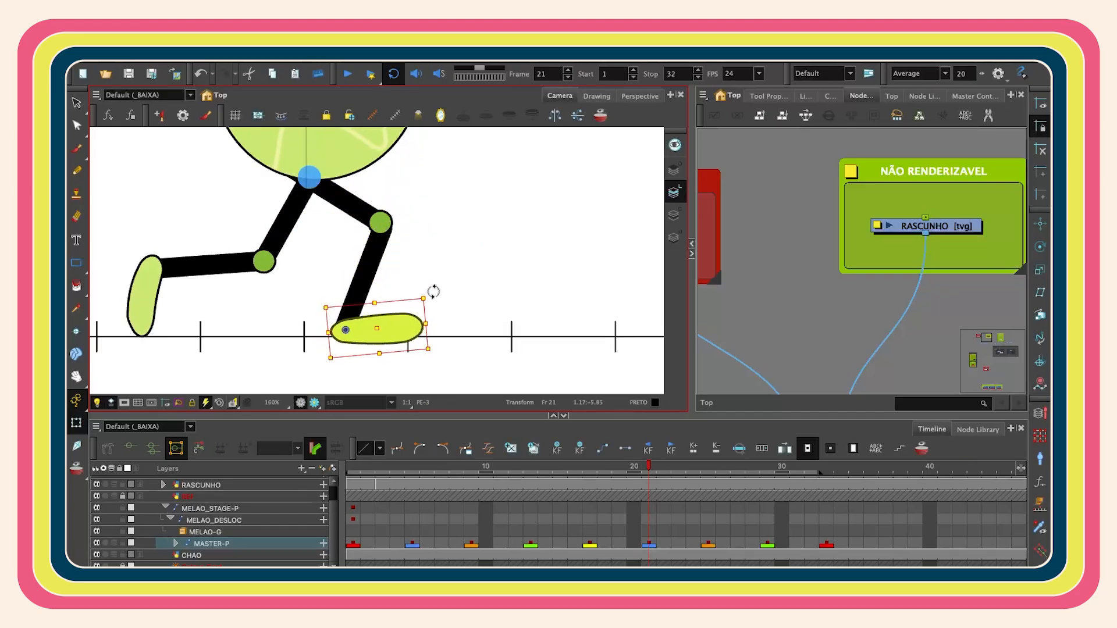
key(b)
key(b)
drag(426, 350, 443, 337)
key(super+z)
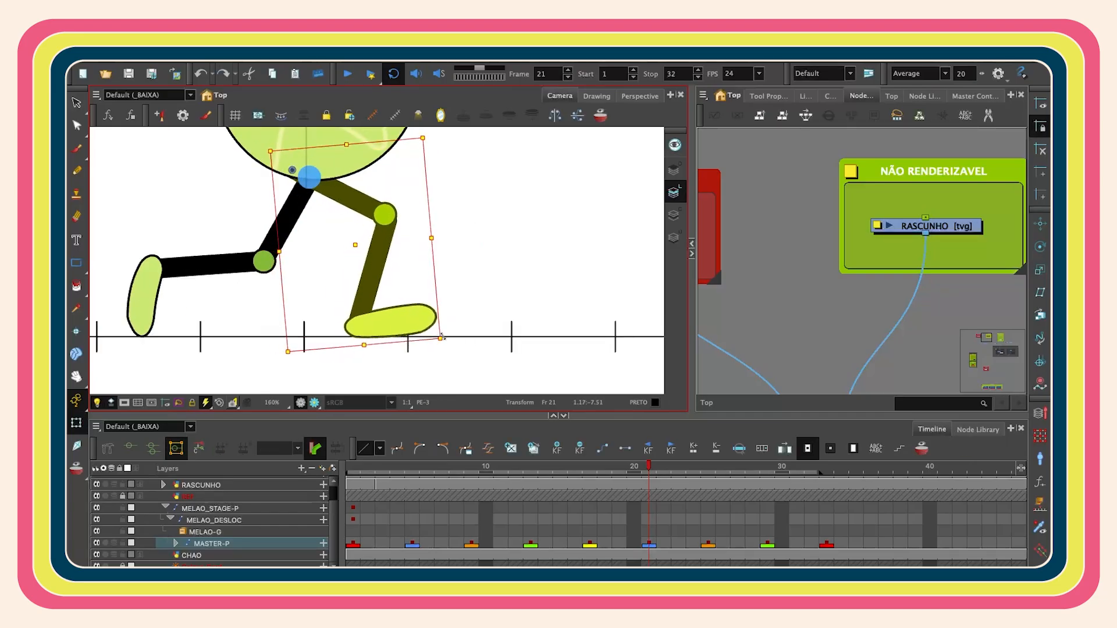
- Scrub the timeline between frames 18 and 28 to review the in-between leg motion
key(shift+b)
key(b)
scroll(455, 298, down, 3)
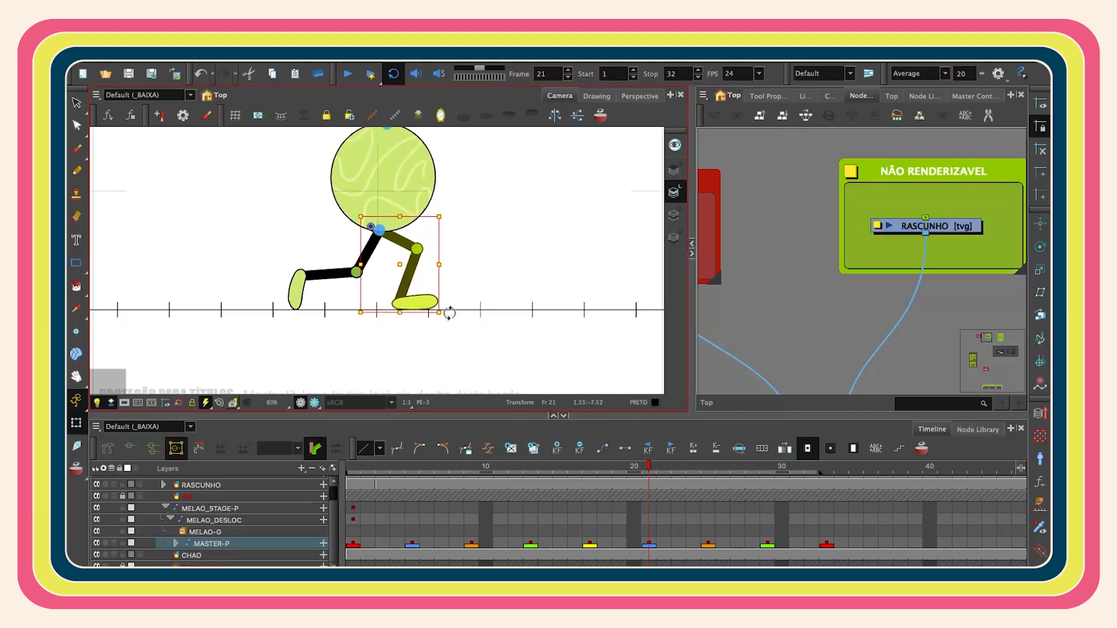
click(299, 289)
key(b)
key(b)
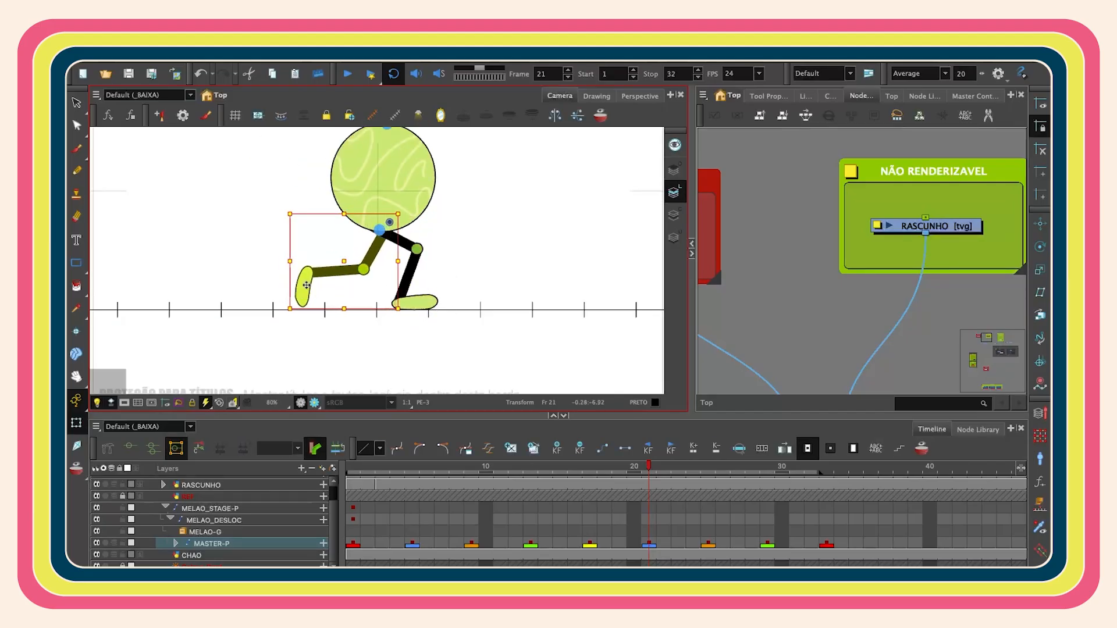
key(shift+b)
drag(384, 315, 387, 315)
drag(650, 468, 592, 476)
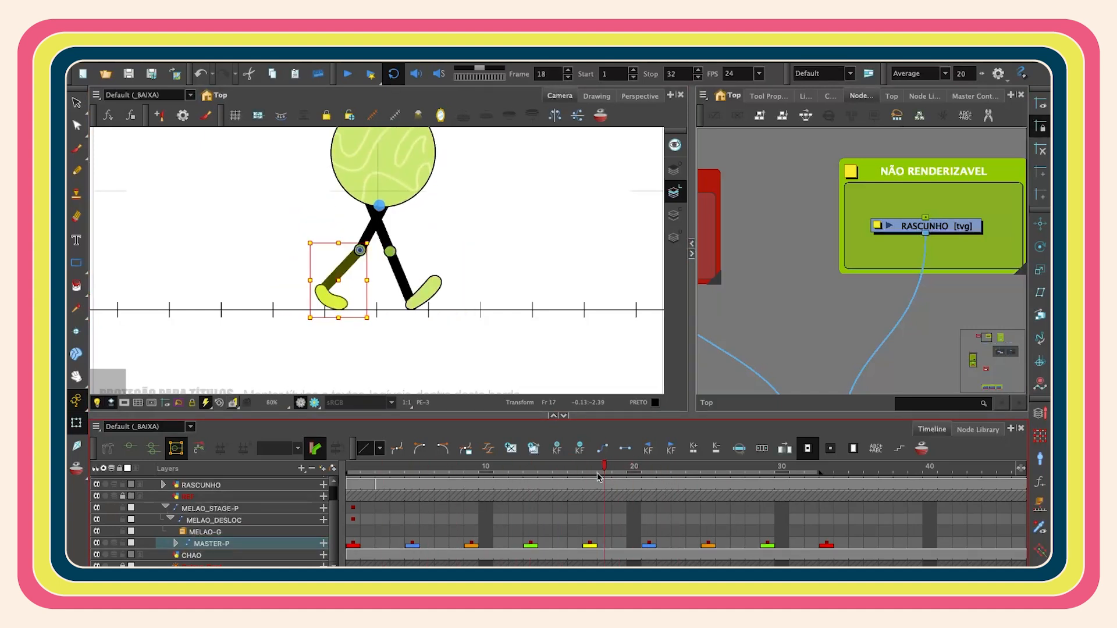
drag(713, 476, 645, 498)
drag(697, 525, 738, 537)
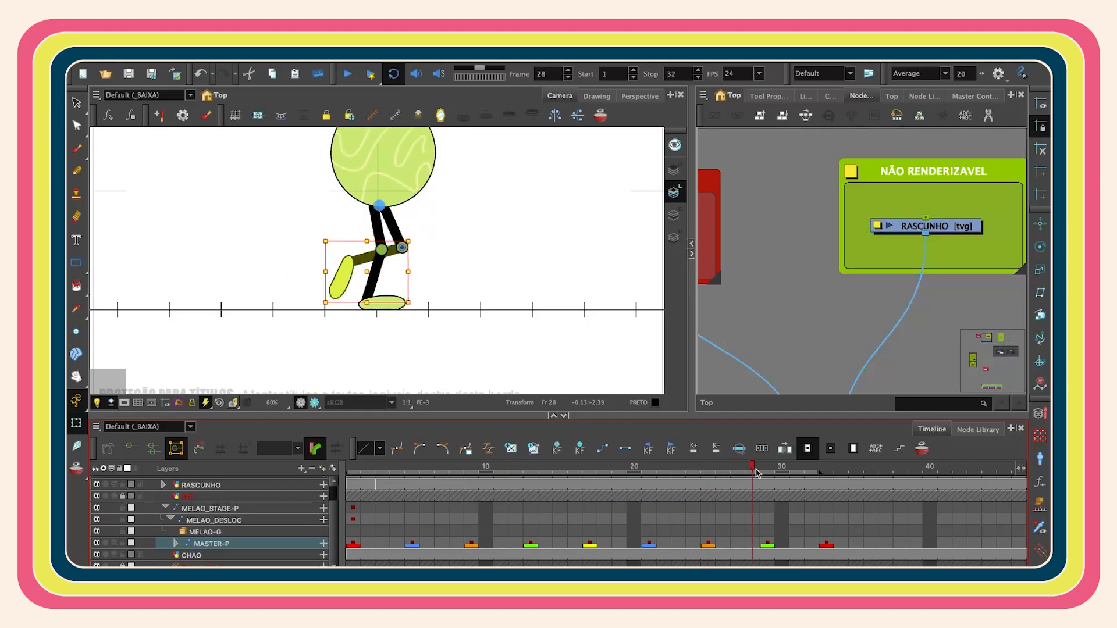
drag(769, 493, 769, 486)
- On frame 29, rotate the back leg's thigh and shin so its foot reaches the ground
scroll(402, 265, up, 2)
click(708, 468)
click(371, 324)
key(b)
key(b)
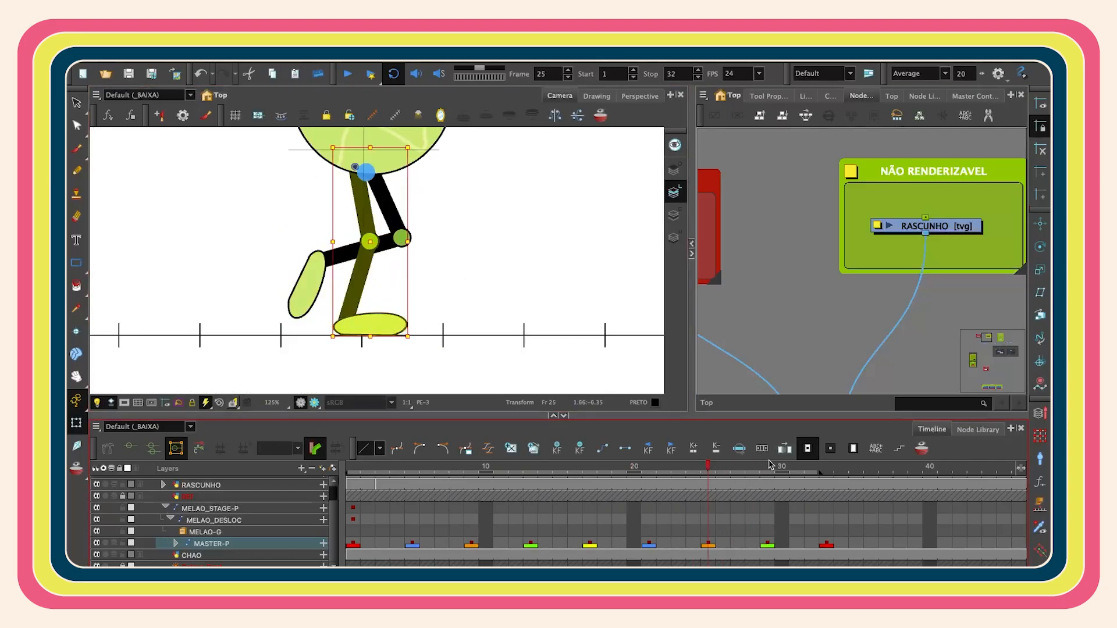
click(771, 469)
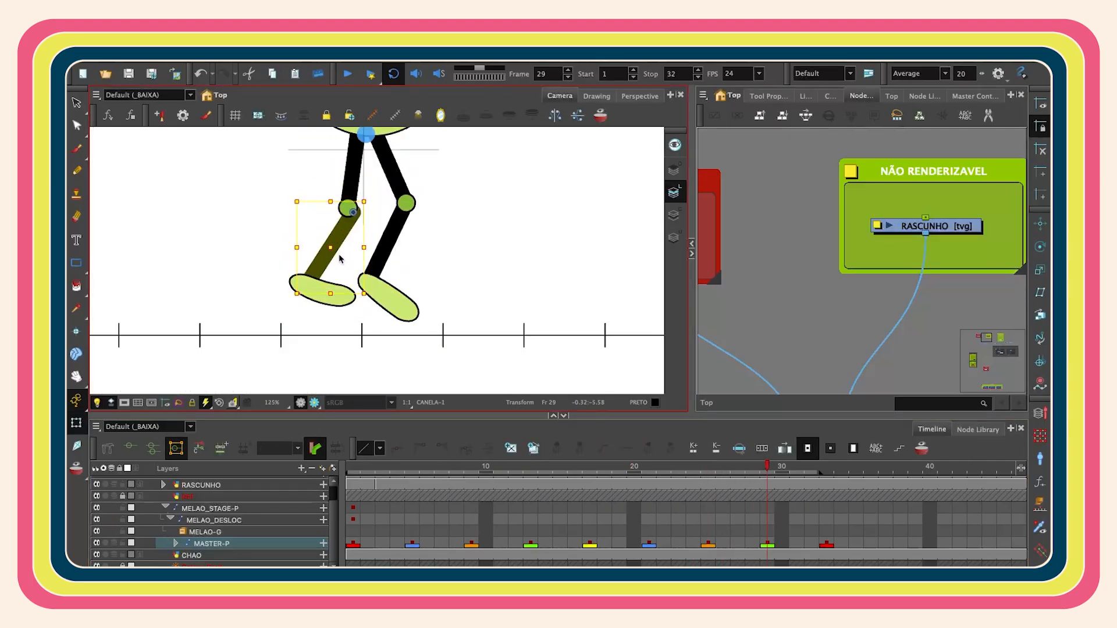
drag(354, 164, 359, 167)
key(b)
drag(420, 330, 345, 341)
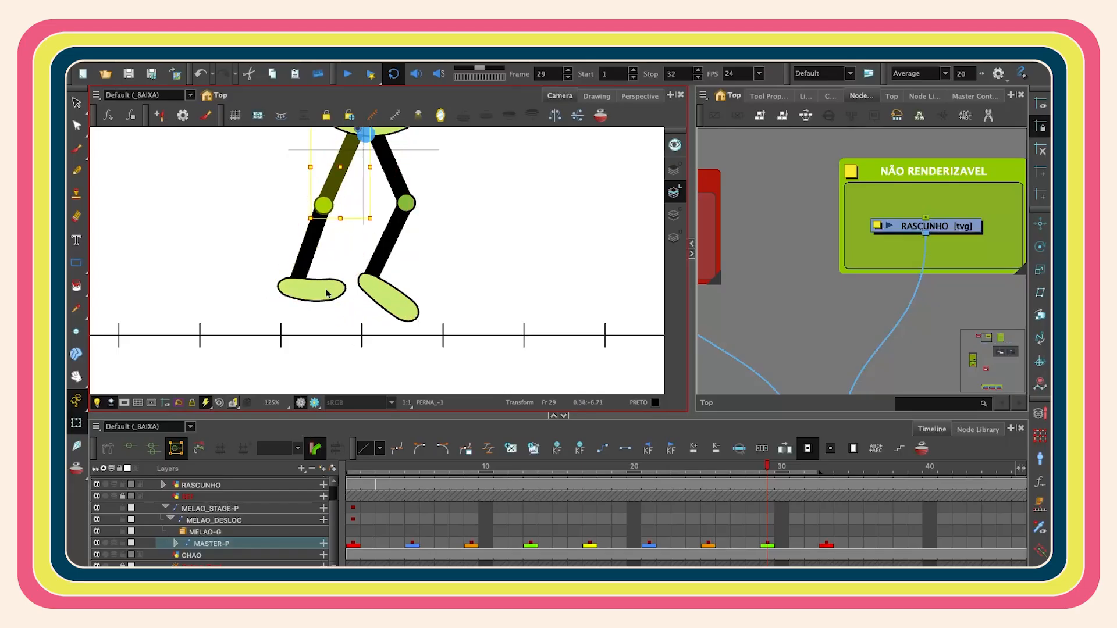
click(327, 294)
drag(340, 326, 364, 312)
- Reshape the grounded foot on frame 29 by moving its deformation points so its sole flattens on the floor
drag(750, 472, 765, 471)
drag(499, 276, 497, 232)
click(316, 214)
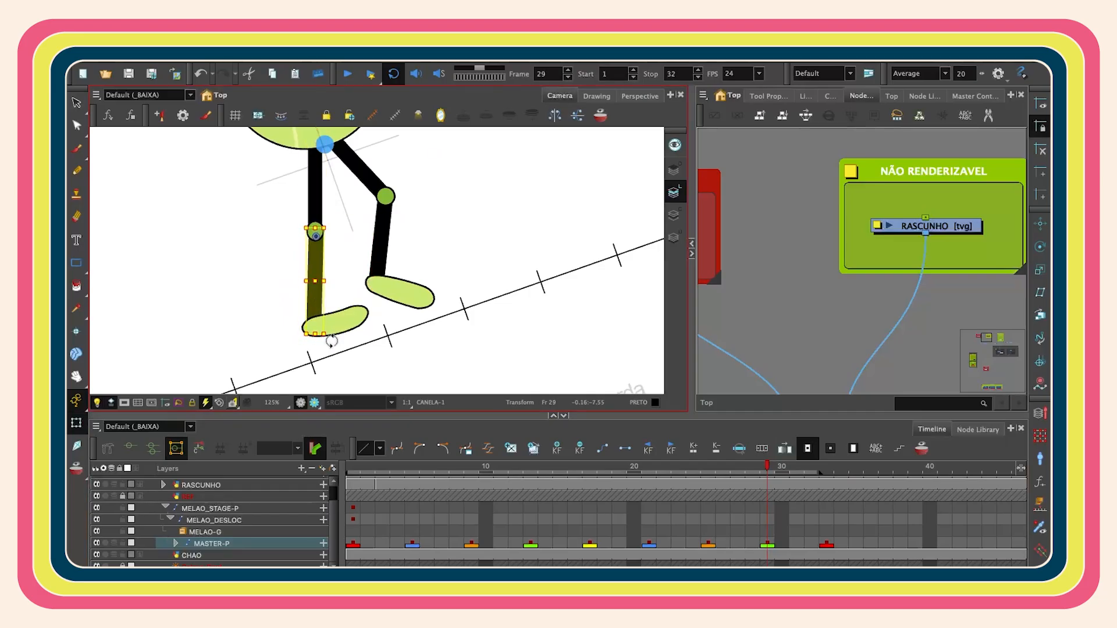
click(345, 329)
scroll(334, 342, up, 2)
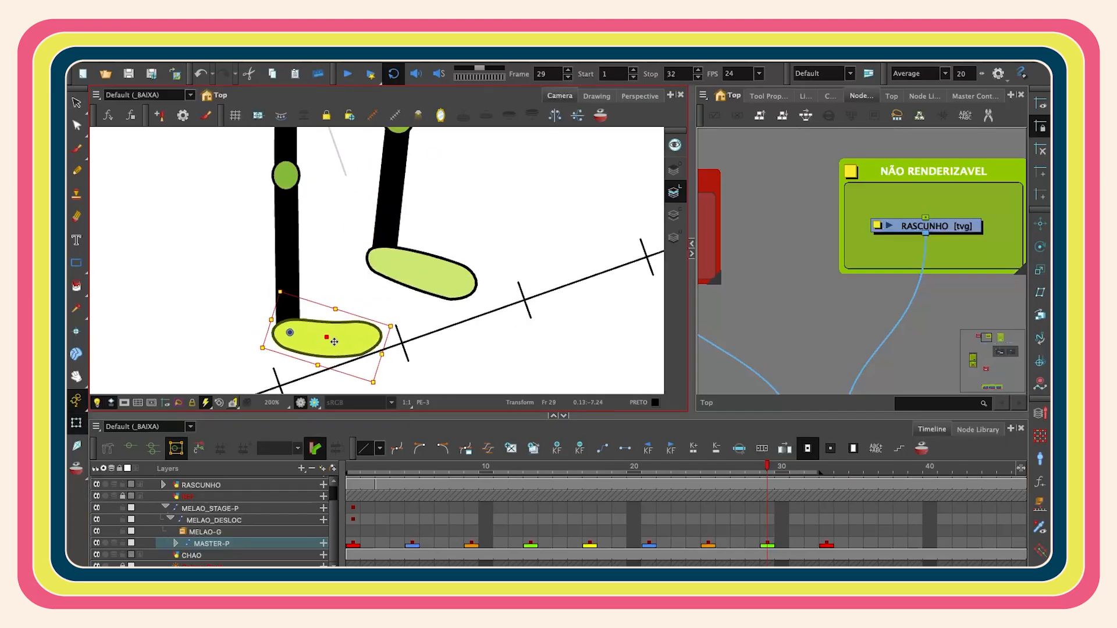
key(shift+x)
click(527, 242)
scroll(334, 281, down, 2)
click(320, 300)
key(b)
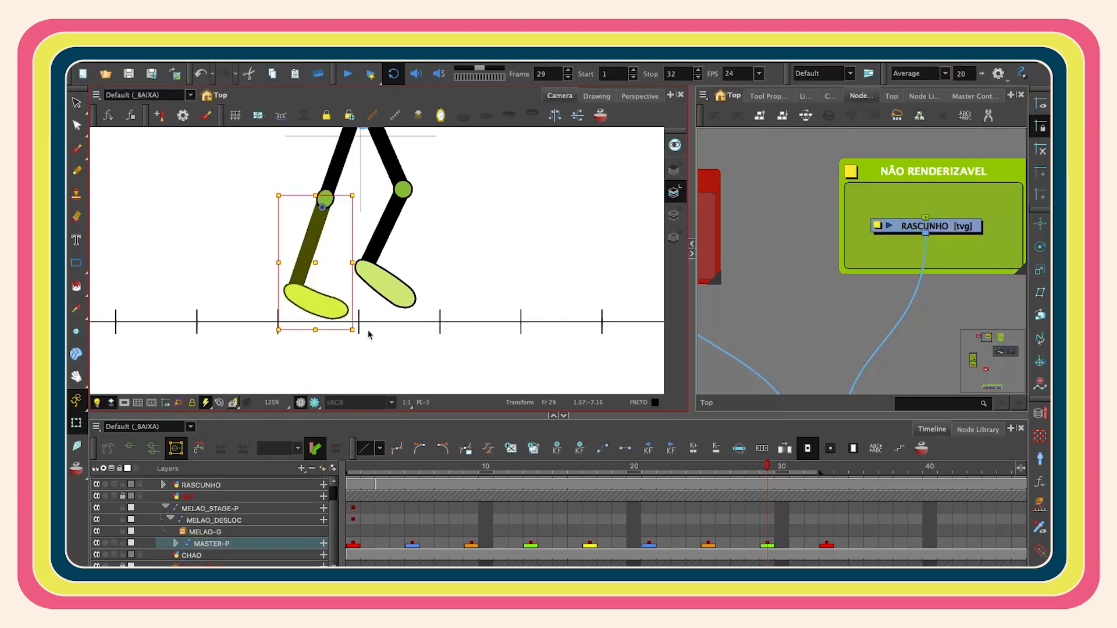
key(shift+b)
scroll(334, 320, up, 4)
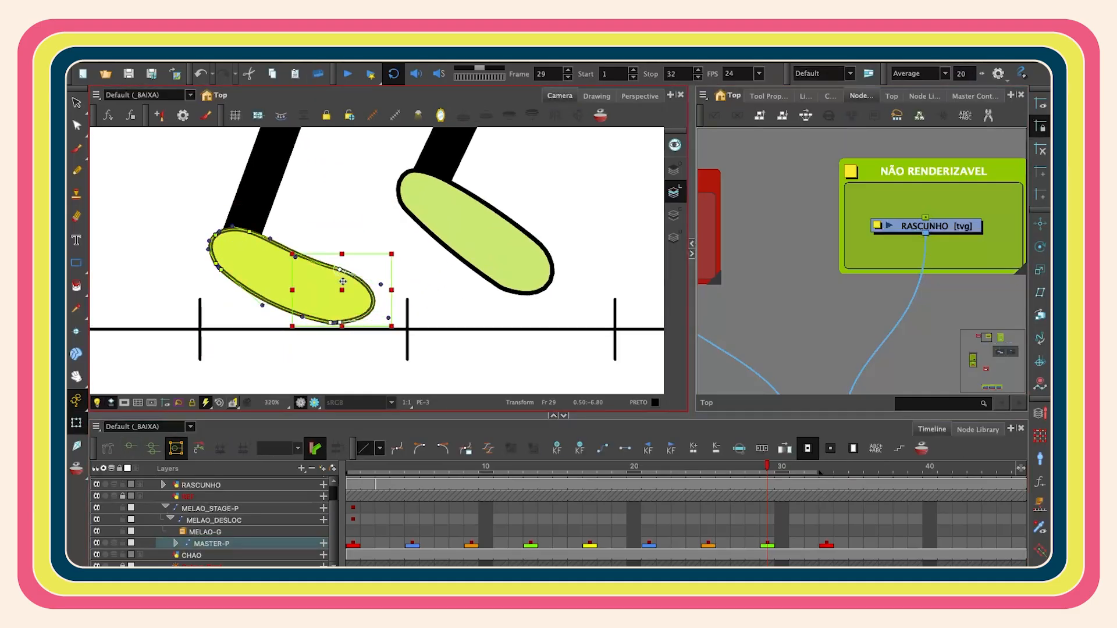
drag(336, 321, 313, 322)
drag(319, 249, 319, 262)
click(232, 282)
scroll(231, 280, up, 1)
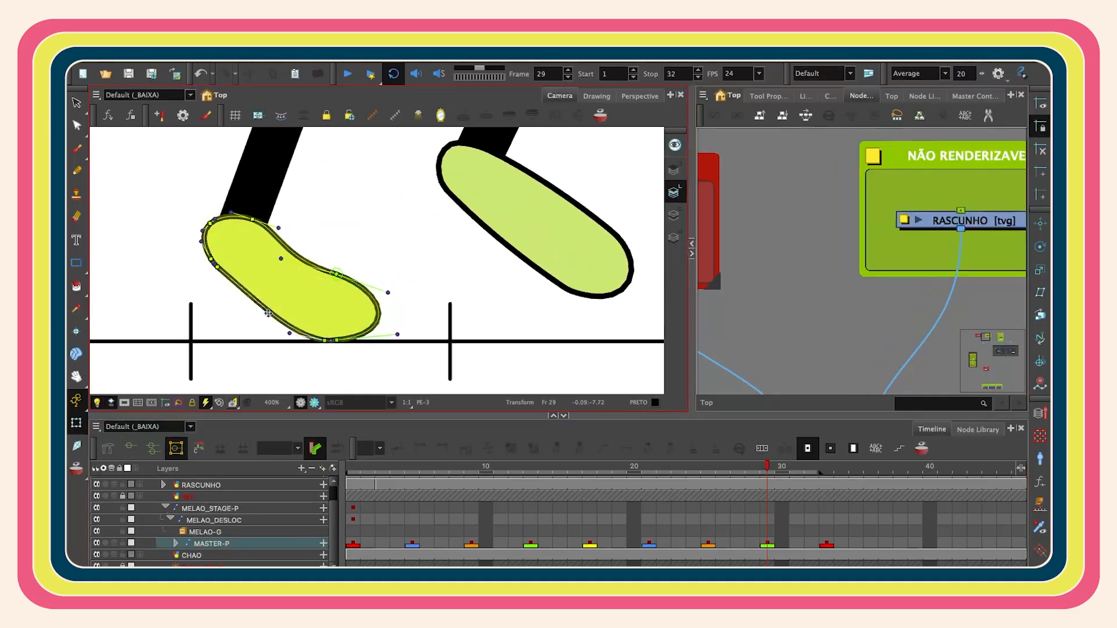
drag(270, 312, 267, 314)
scroll(292, 274, up, 2)
scroll(346, 267, down, 2)
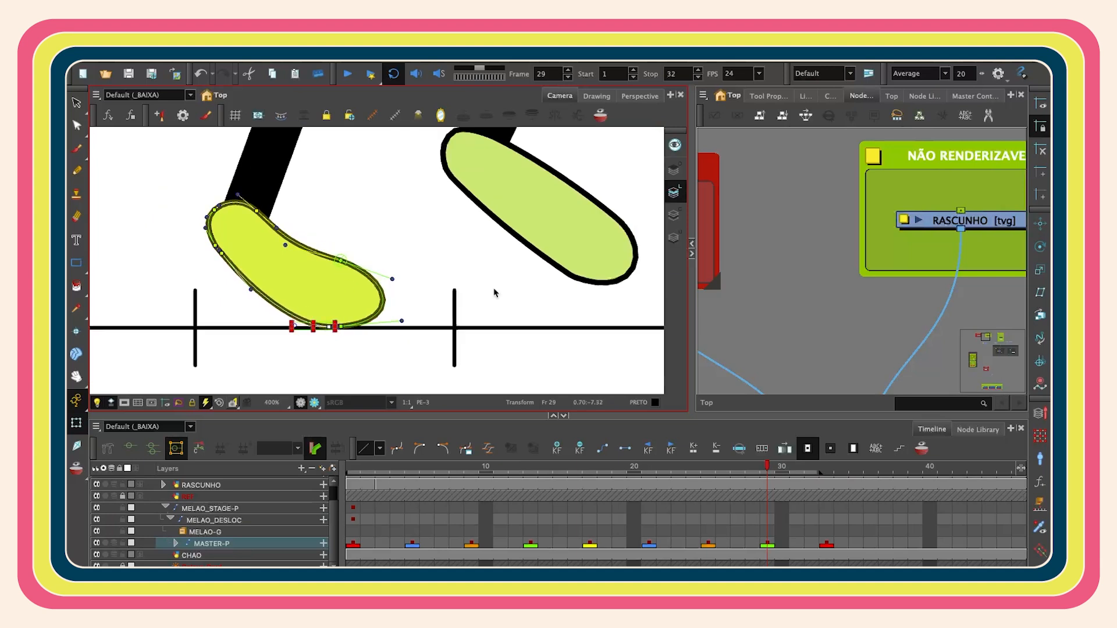
drag(429, 351, 318, 250)
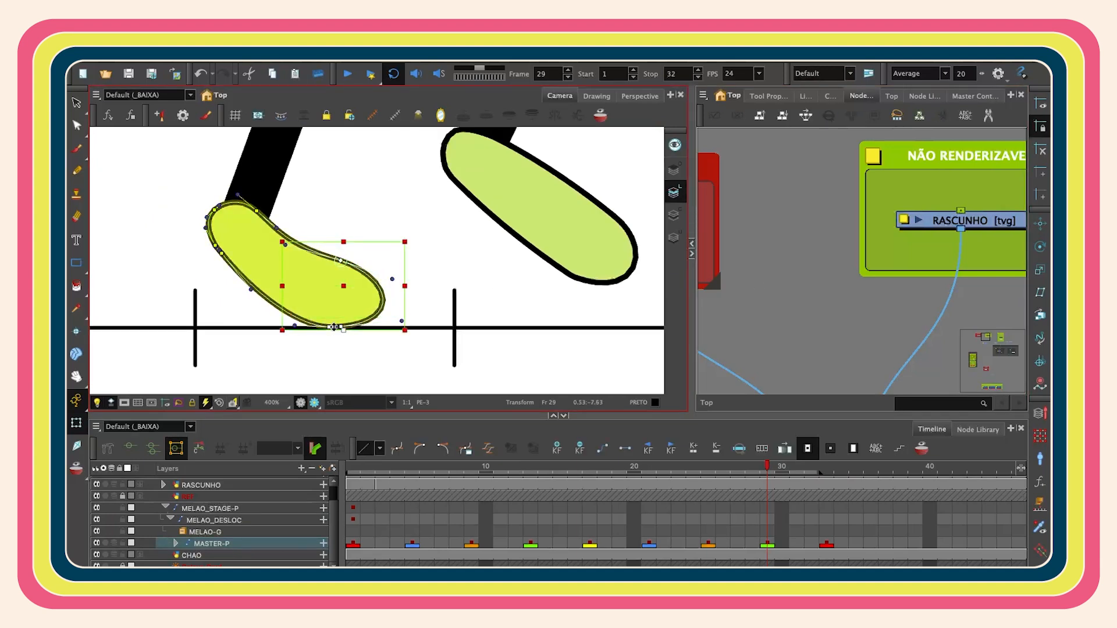
- Refine the grounded foot's outline on frame 29 by nudging and dragging more of its deformation points
key(Left)
key(Left)
key(Left)
key(Left)
key(Left)
click(728, 252)
scroll(727, 253, up, 1)
click(250, 293)
scroll(250, 294, up, 1)
drag(251, 288, 240, 294)
scroll(210, 227, up, 2)
drag(205, 238, 198, 236)
drag(216, 253, 208, 259)
drag(327, 201, 333, 187)
scroll(389, 217, down, 2)
drag(479, 270, 456, 370)
scroll(515, 256, down, 6)
key(space)
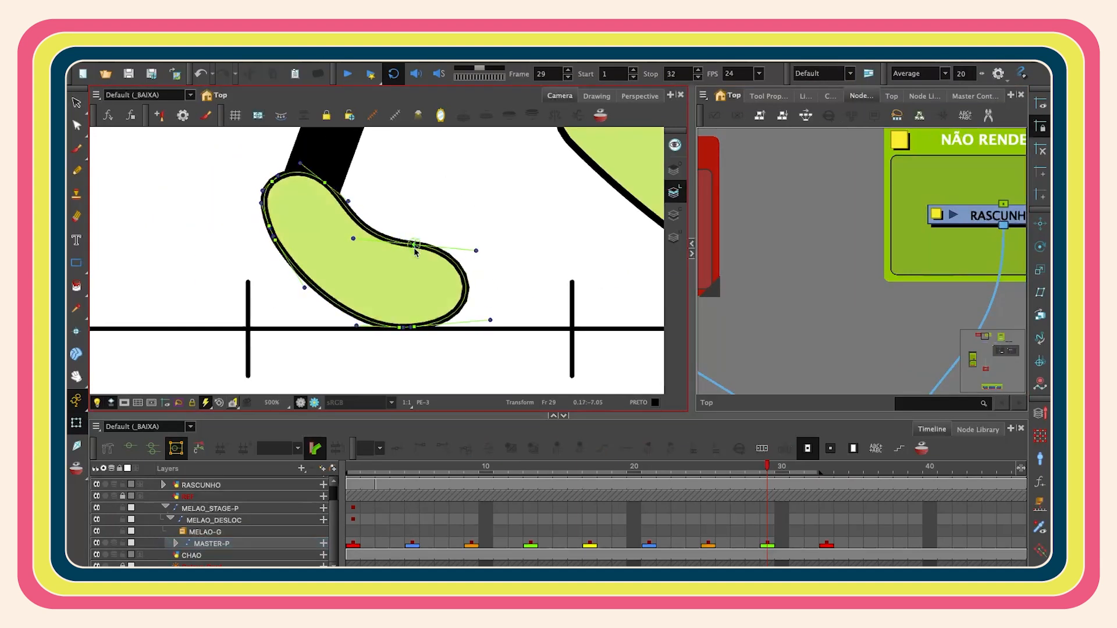
scroll(534, 252, down, 1)
- Reshape the lifted foot on frame 29 by moving its deformation points to bend it along the leg's angle
click(440, 284)
key(b)
key(shift+b)
click(442, 311)
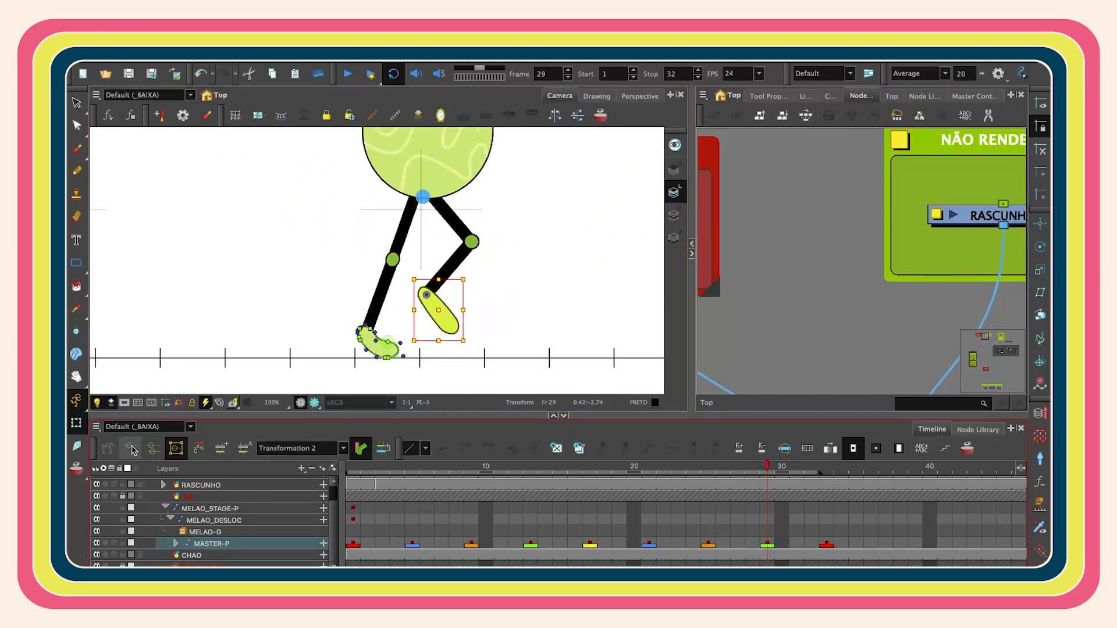
click(1041, 528)
scroll(465, 318, up, 6)
drag(344, 318, 352, 313)
drag(451, 280, 455, 225)
drag(379, 306, 384, 302)
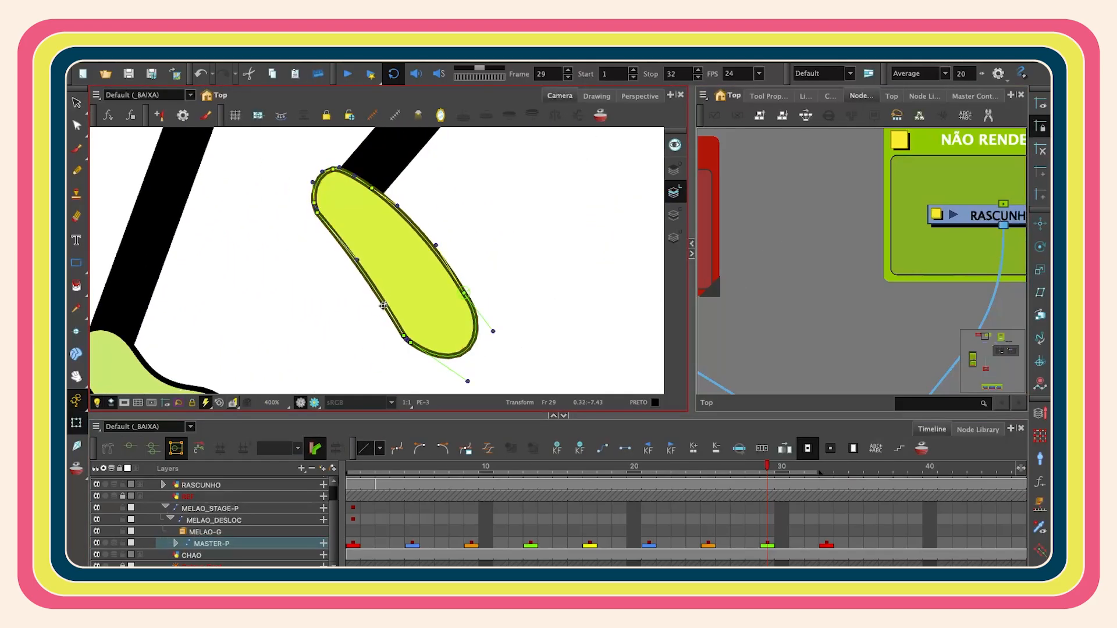
drag(431, 248, 429, 145)
scroll(430, 145, up, 2)
drag(484, 351, 460, 357)
scroll(394, 291, up, 2)
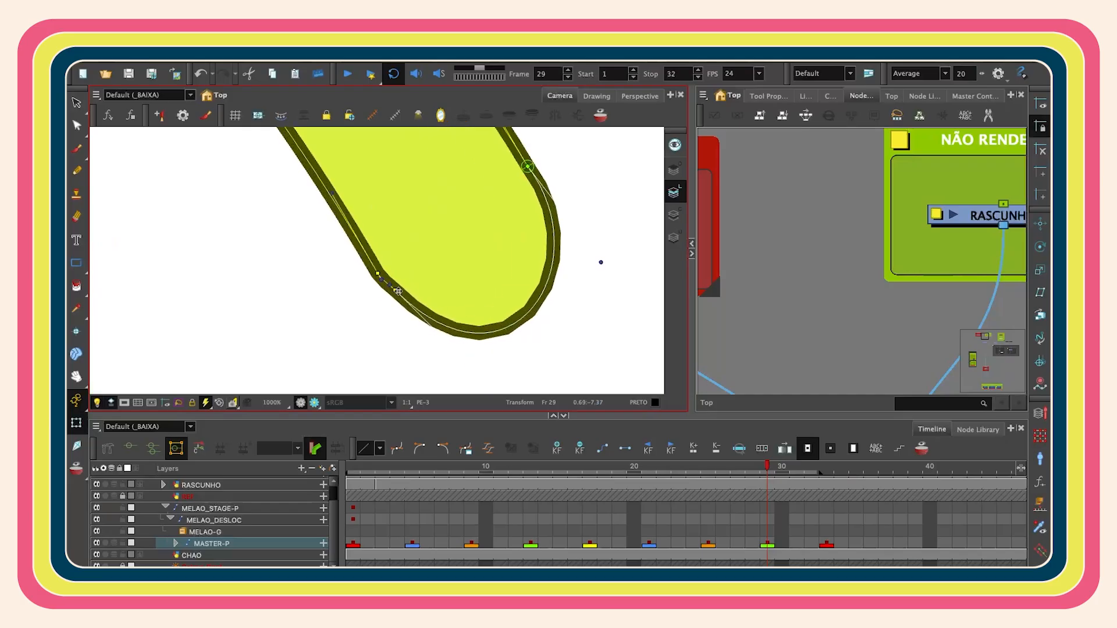
scroll(500, 265, down, 2)
click(399, 118)
key(shift+m)
click(472, 316)
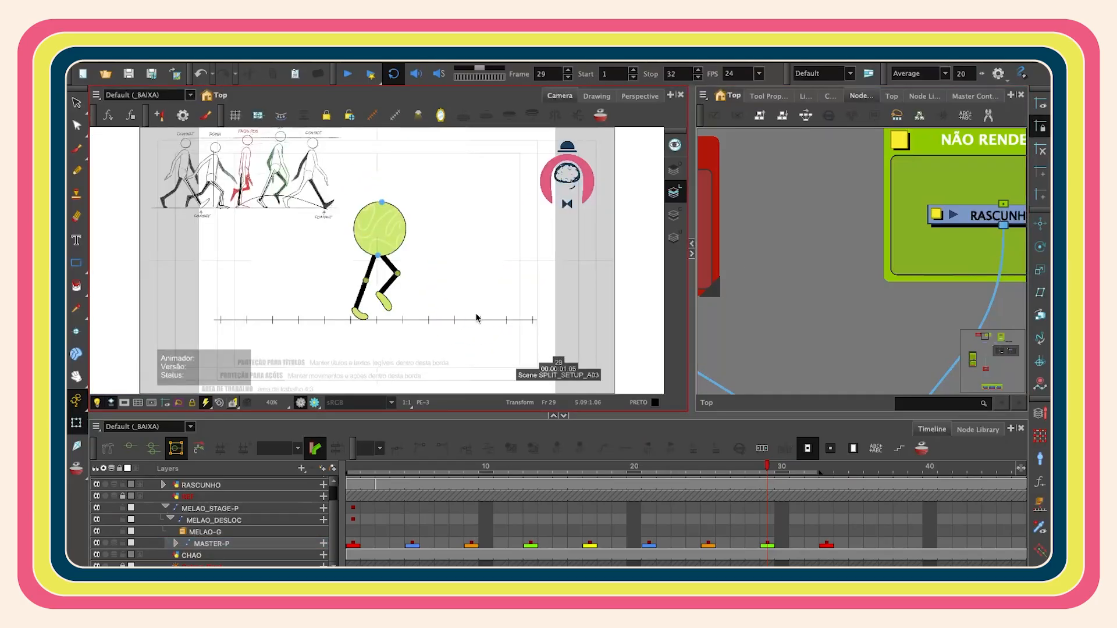
- Play the walk cycle from the first frame and scrub the timeline to review the motion
click(353, 468)
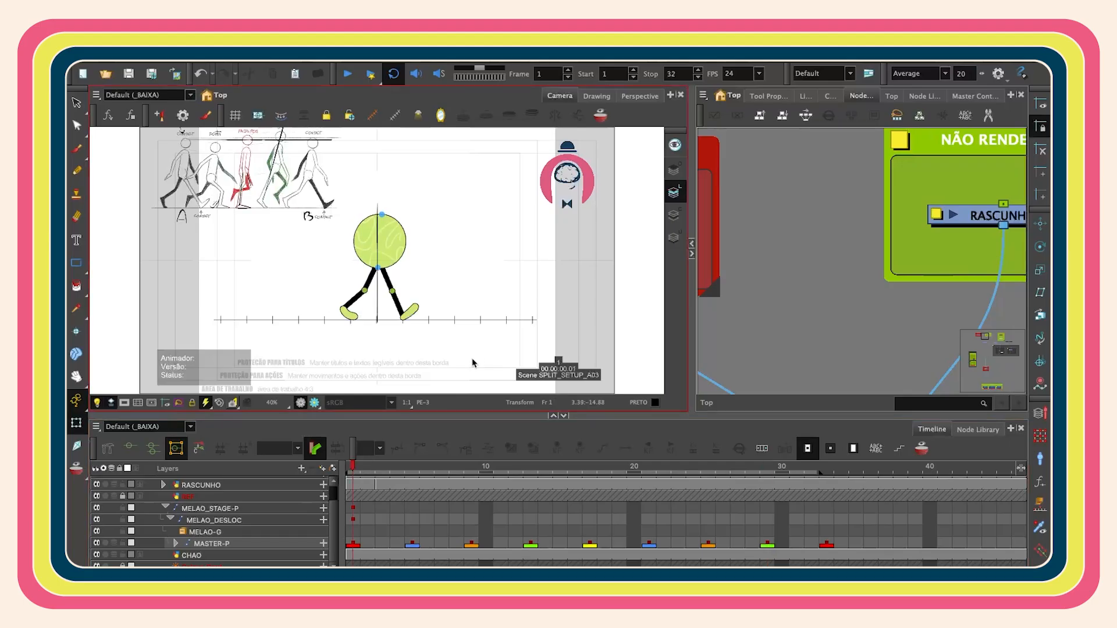
key(Return)
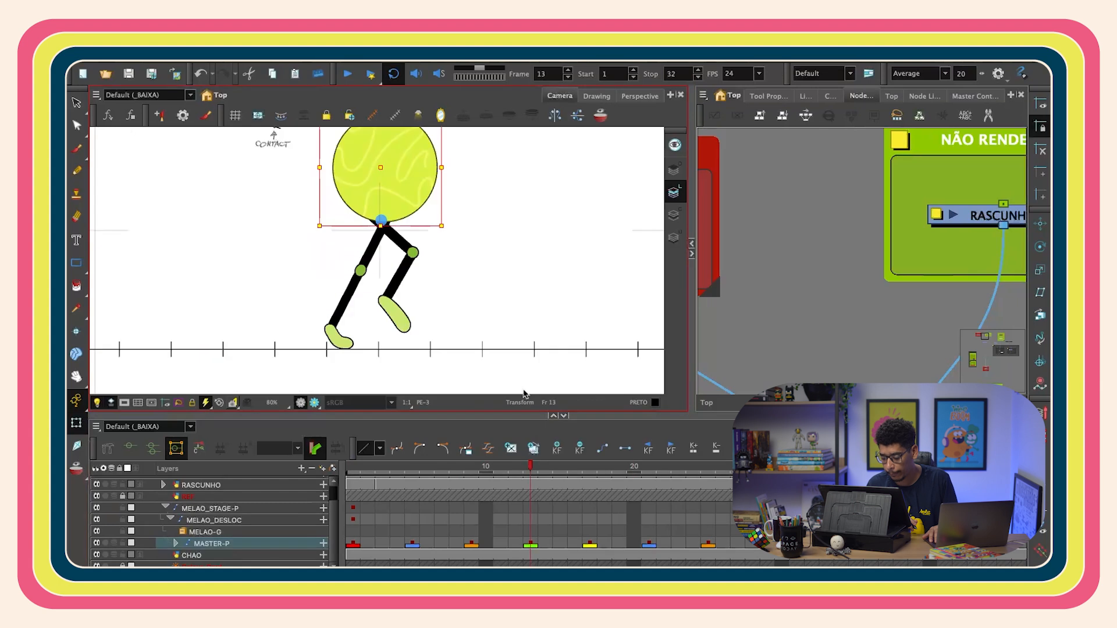
drag(385, 172, 385, 234)
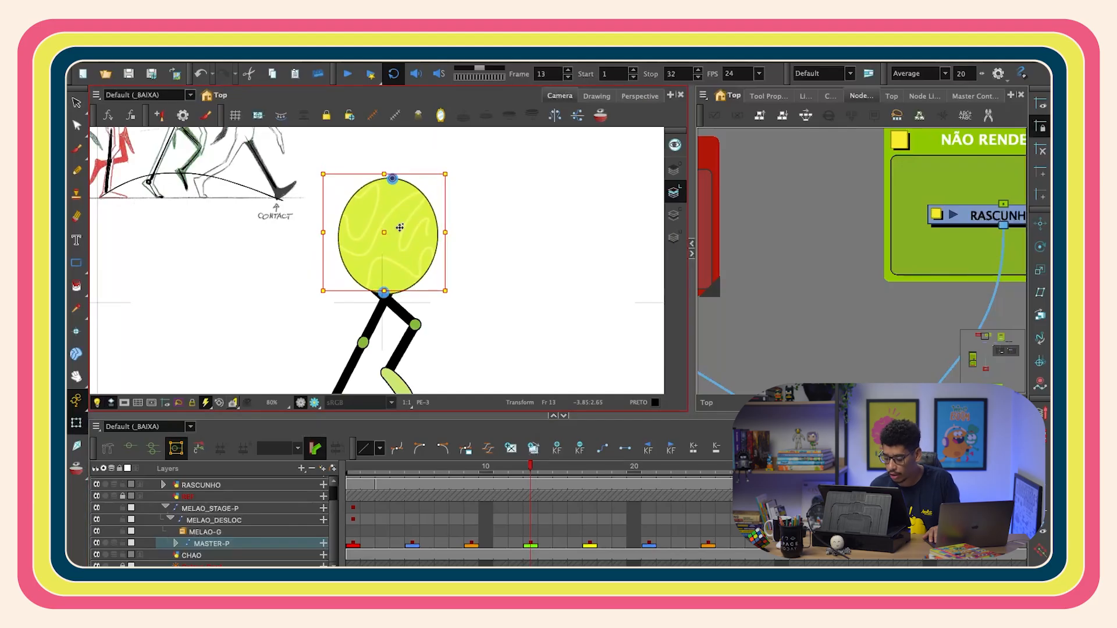
click(516, 466)
key(shift+m)
key(shift+comma)
key(Return)
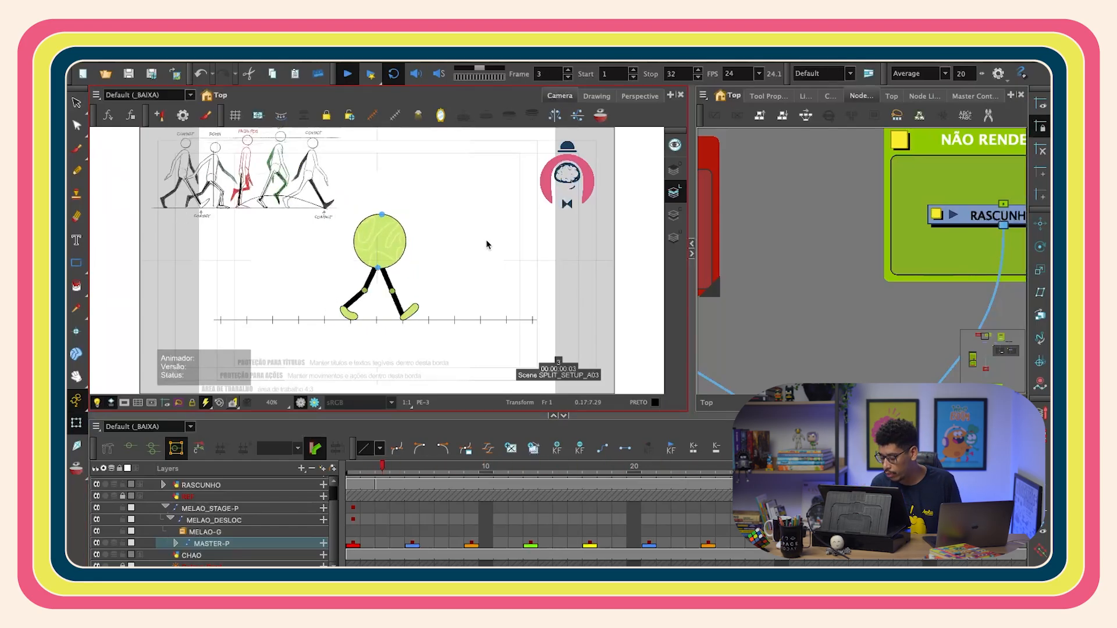
key(Return)
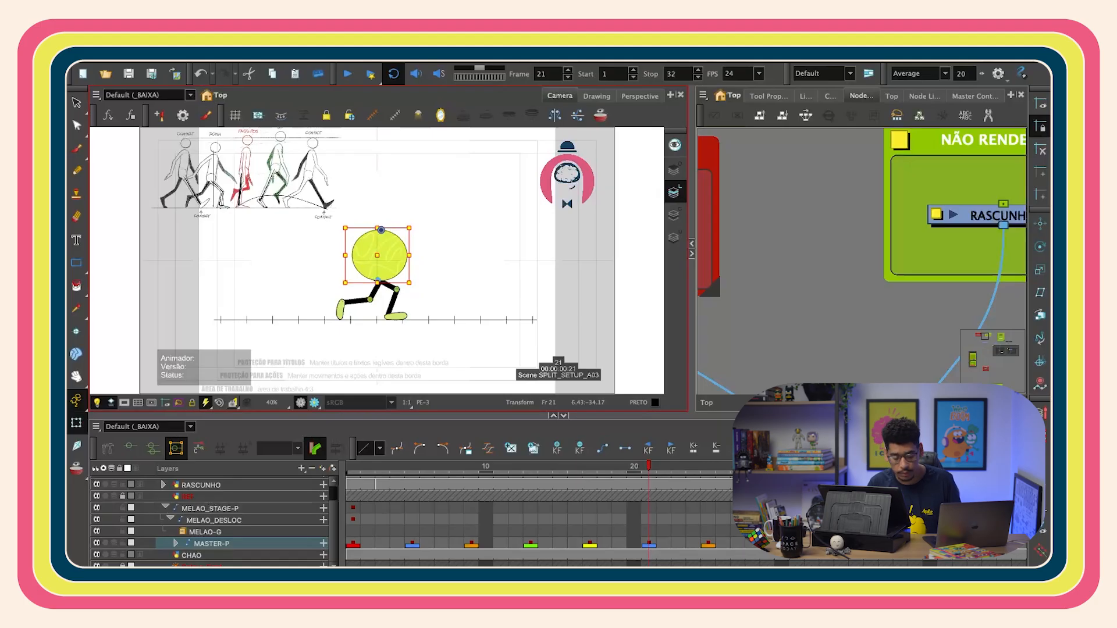
click(806, 314)
drag(358, 467, 424, 494)
key(Return)
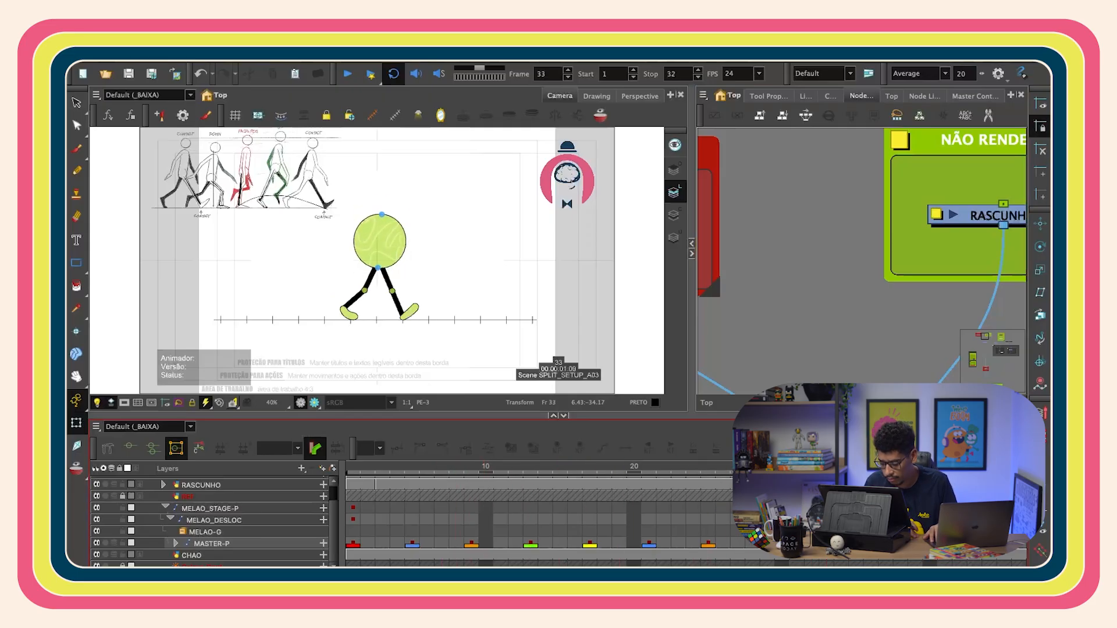
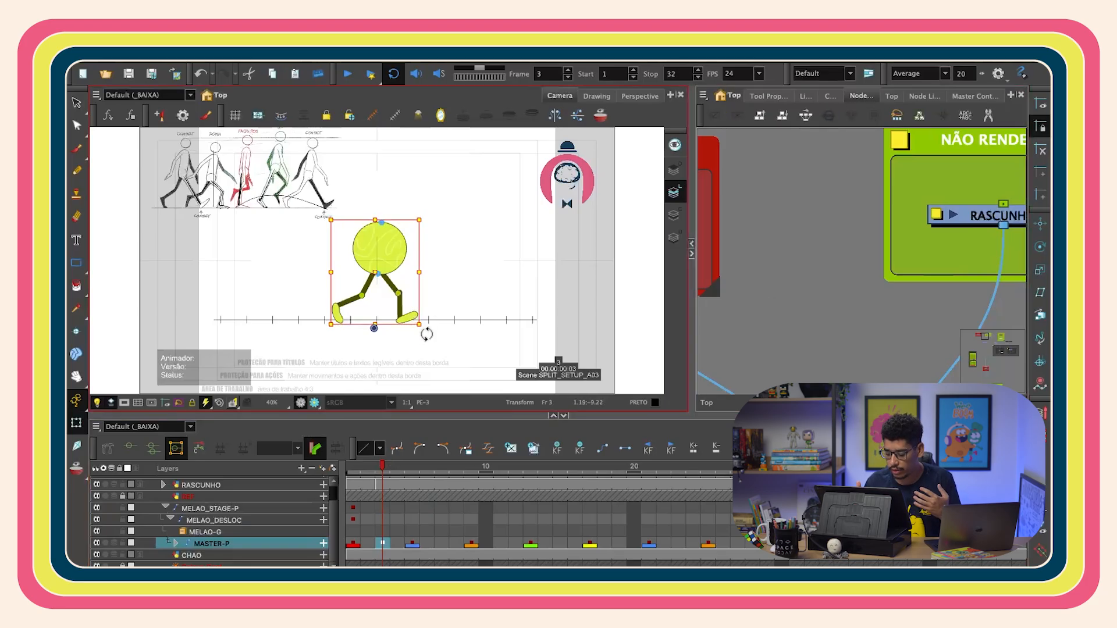
- Select the master keyframe on frame 3 and enable onion skin covering the neighbouring frames
scroll(424, 335, up, 4)
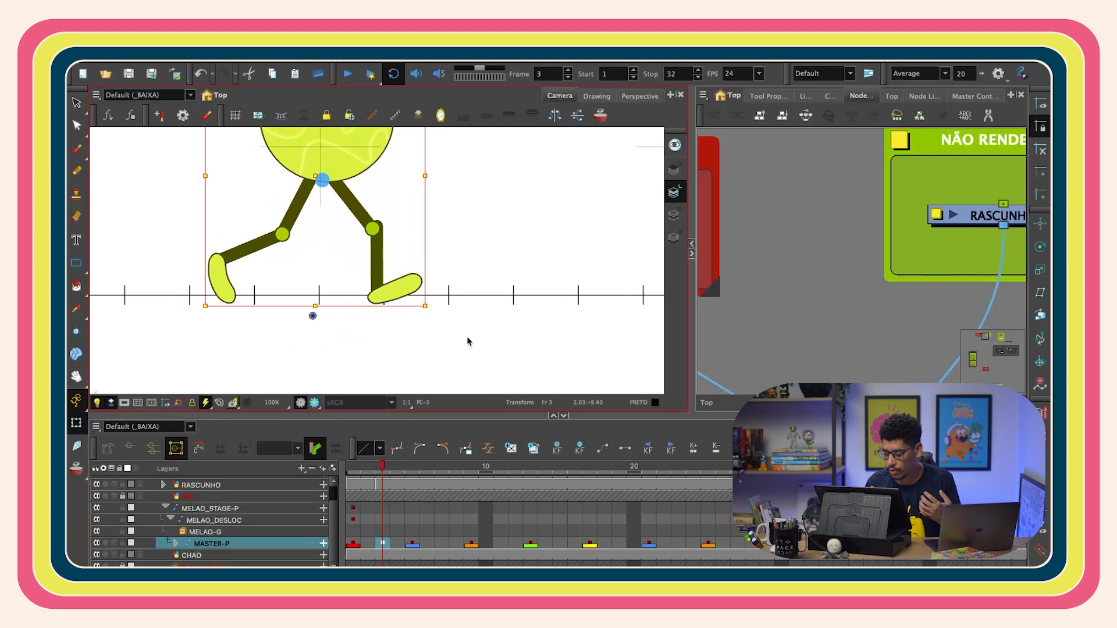
mouse_move(367, 468)
mouse_down()
mouse_move(384, 468)
mouse_move(367, 468)
mouse_up()
drag(368, 469, 381, 469)
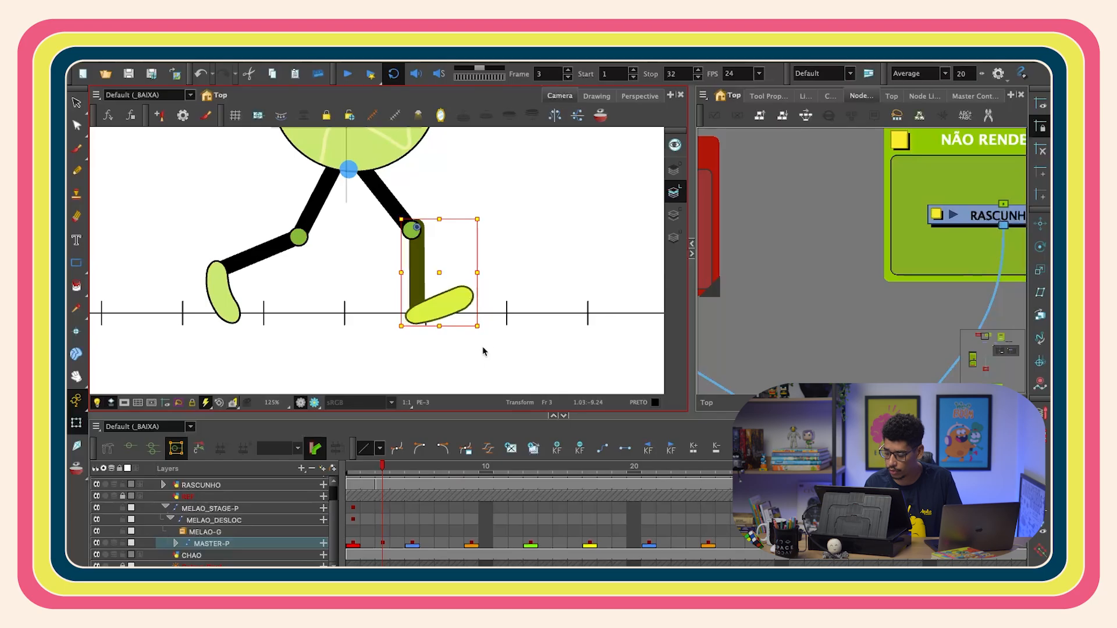
click(383, 544)
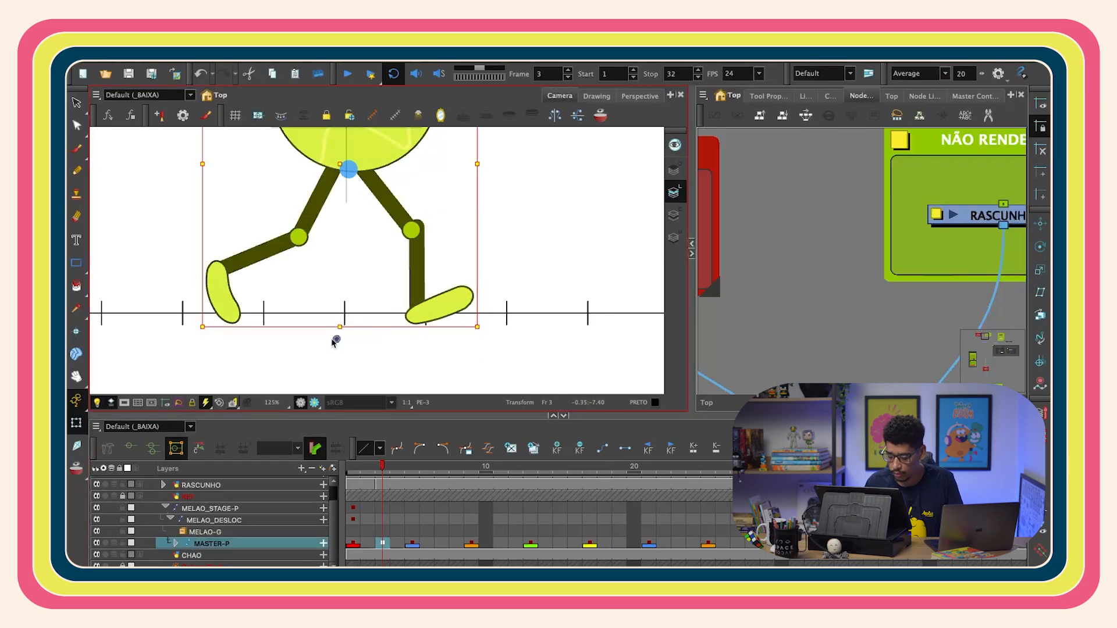
click(78, 467)
drag(410, 466, 421, 466)
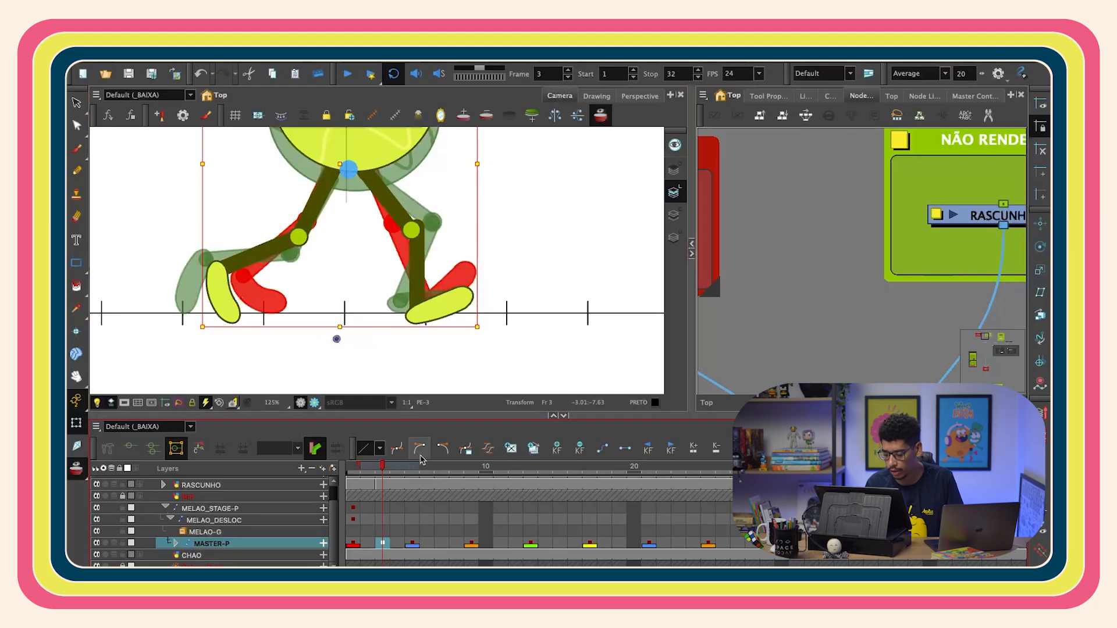
- Pose the forward leg on frame 3 by rotating its thigh and shin against the onion skin
key(2)
drag(439, 291, 437, 307)
key(2)
drag(409, 222, 416, 291)
click(373, 217)
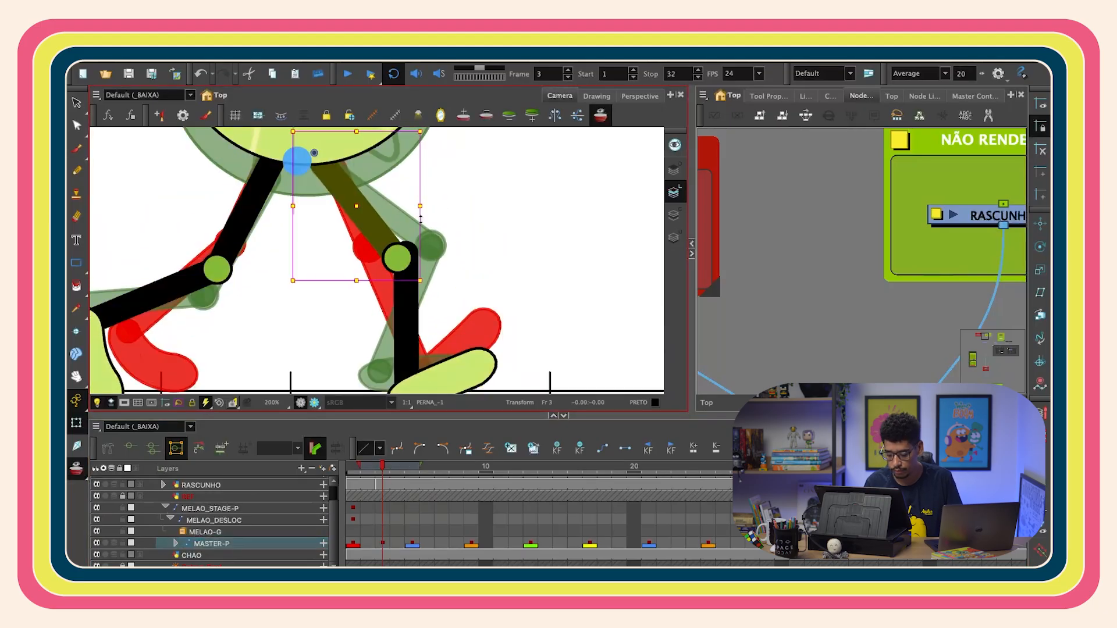
key(b)
drag(428, 131, 424, 120)
drag(366, 205, 363, 200)
drag(438, 275, 431, 270)
drag(356, 200, 352, 195)
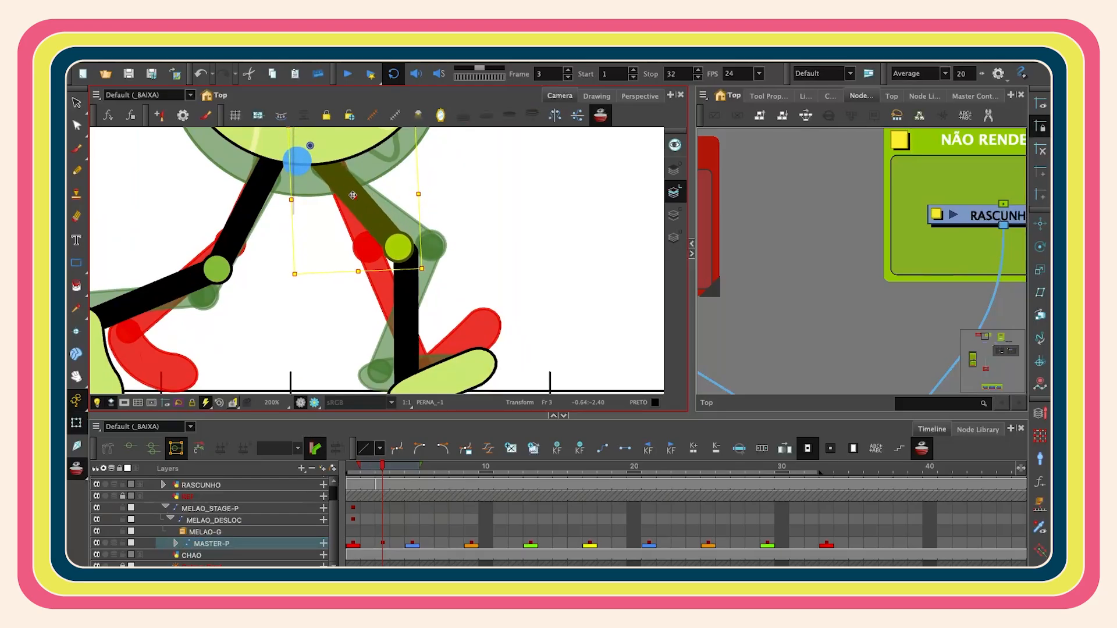
- Adjust the forward leg's shin angle on frame 3 so the foot reaches the floor
scroll(457, 246, down, 2)
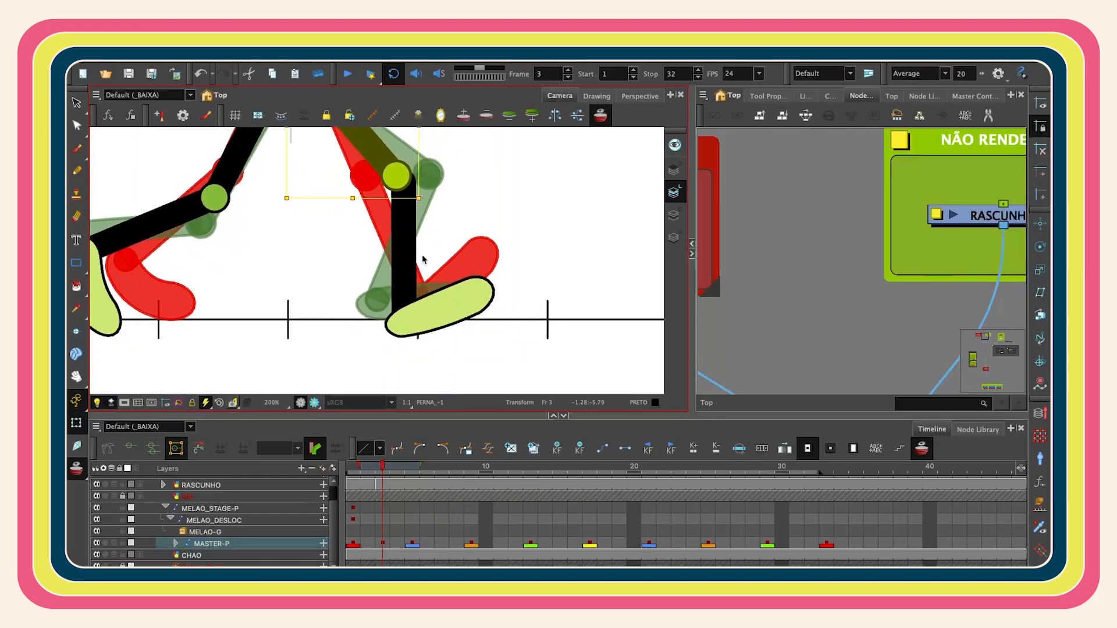
scroll(448, 259, up, 1)
click(442, 316)
key(b)
key(b)
key(b)
key(b)
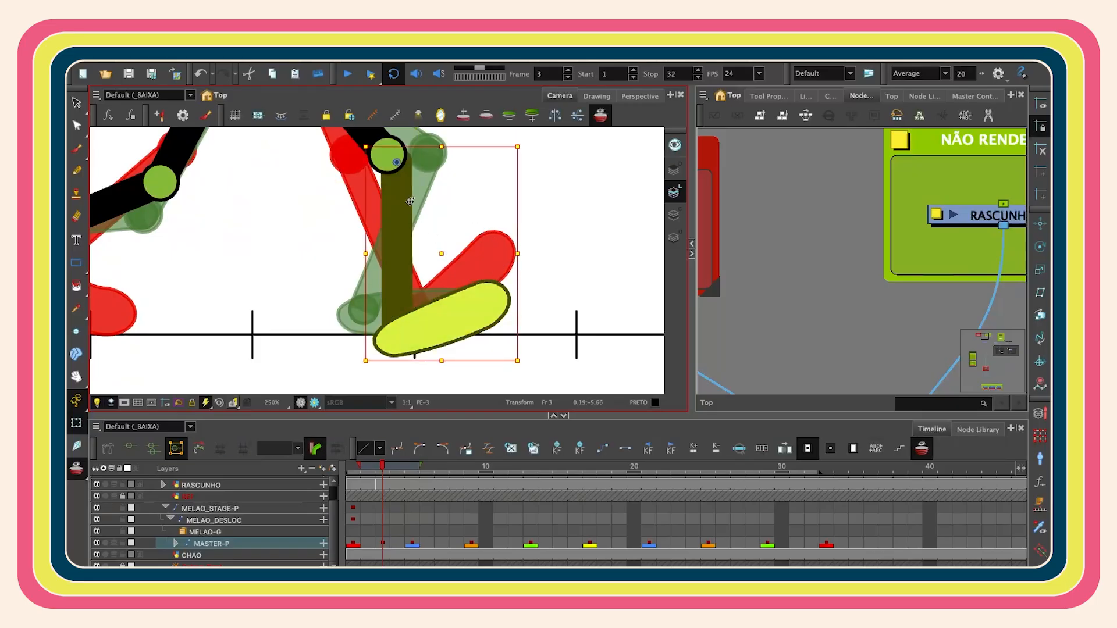
scroll(410, 202, up, 2)
key(b)
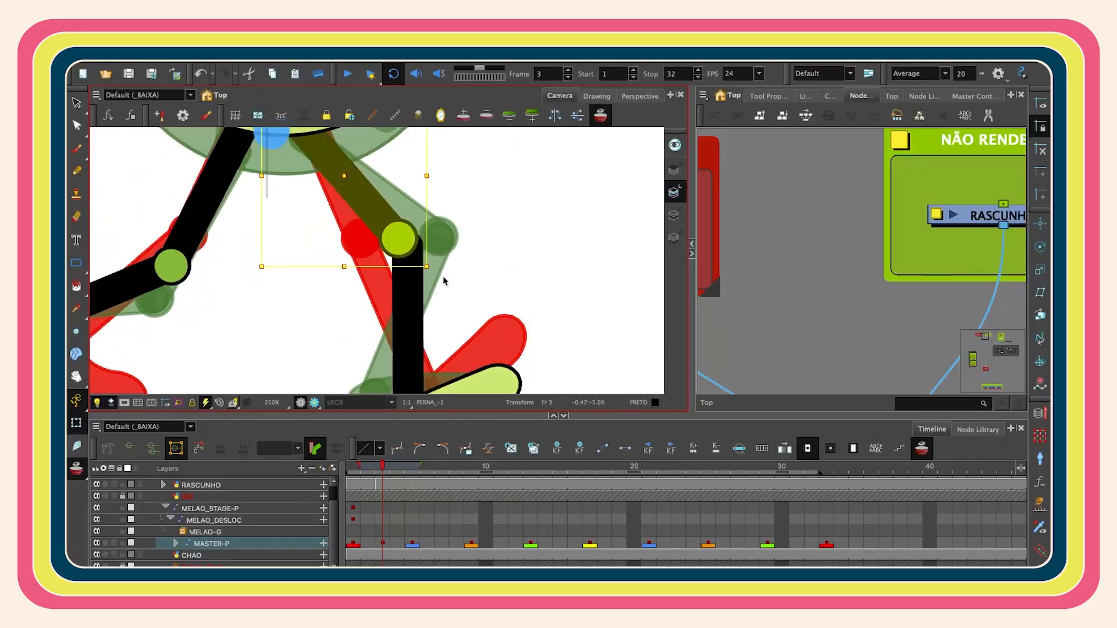
scroll(434, 268, down, 2)
click(423, 295)
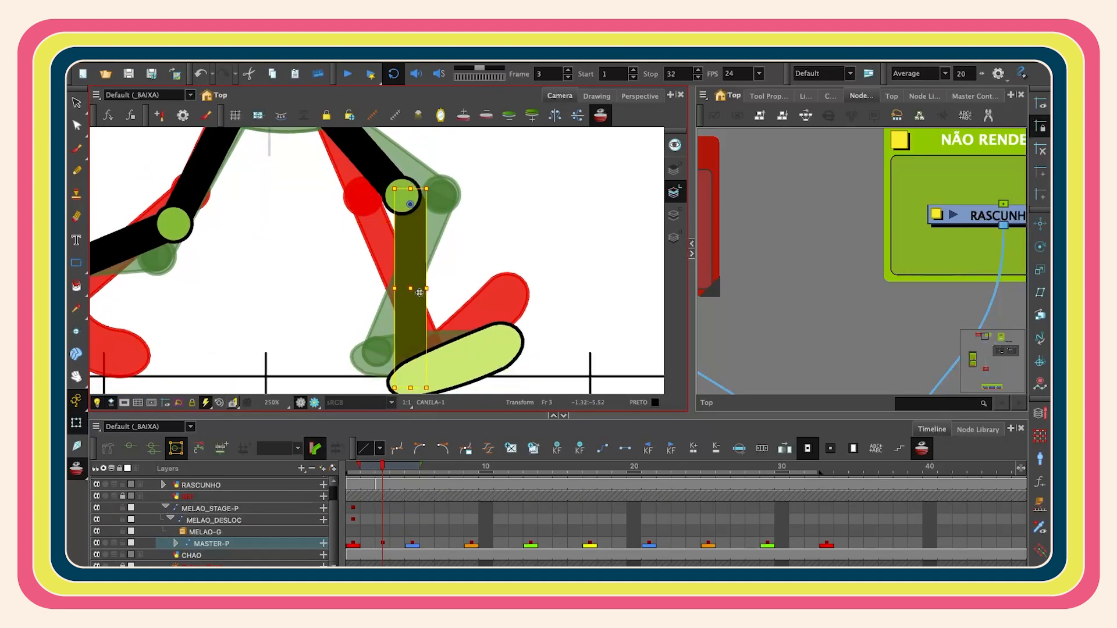
drag(461, 296, 450, 285)
click(496, 331)
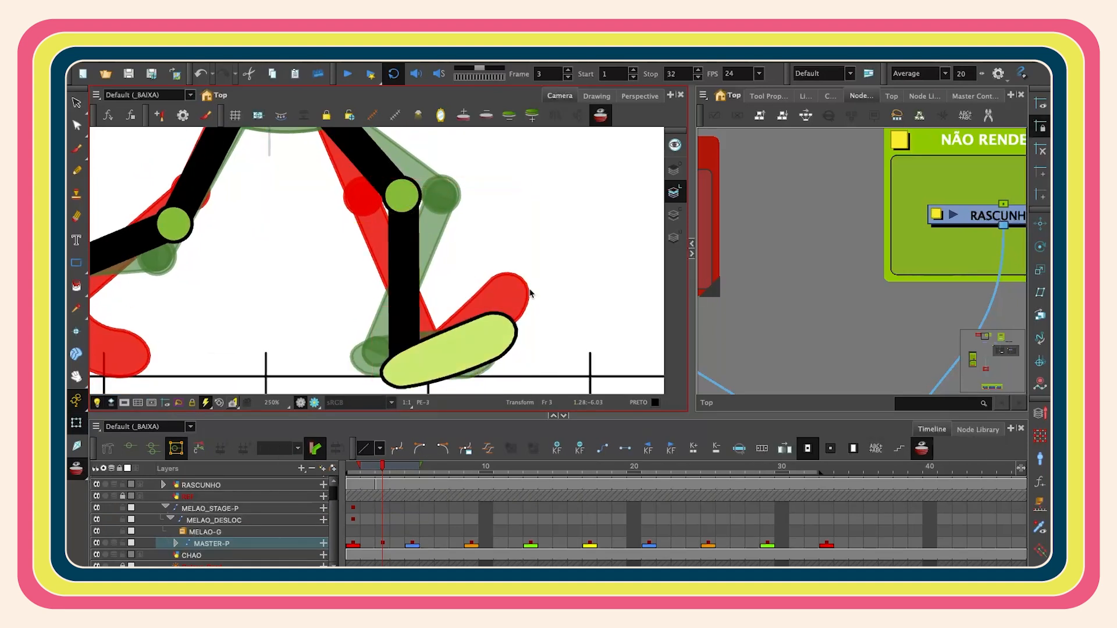
- Rotate the forward foot on frame 3 so its heel touches the floor line
scroll(533, 291, down, 2)
drag(527, 274, 533, 287)
drag(454, 320, 450, 312)
click(419, 236)
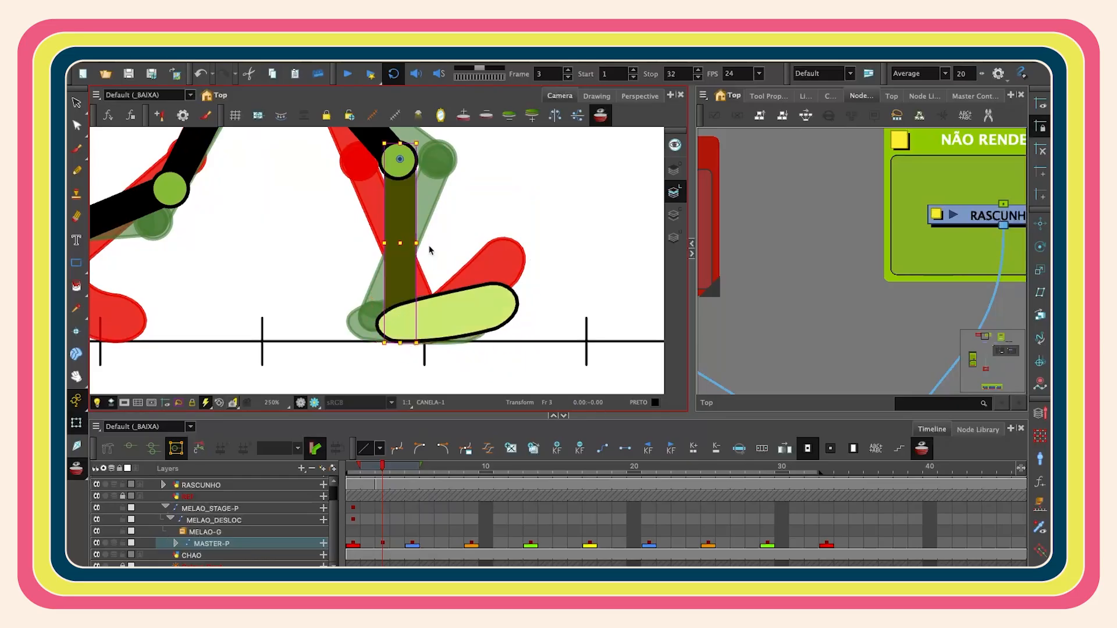
click(512, 281)
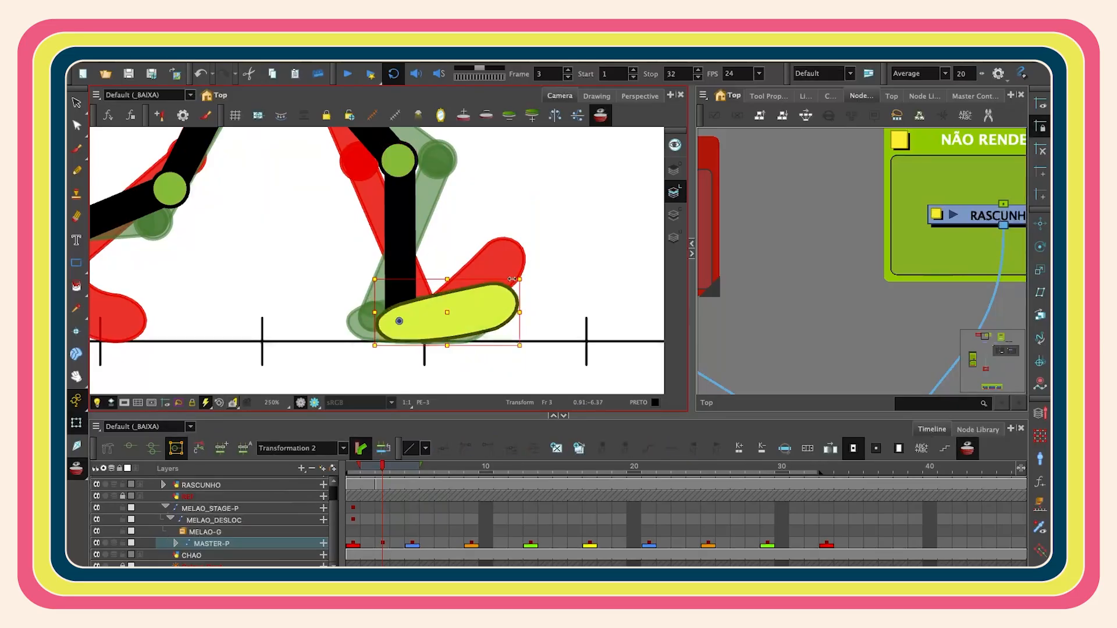
key(b)
drag(530, 268, 526, 261)
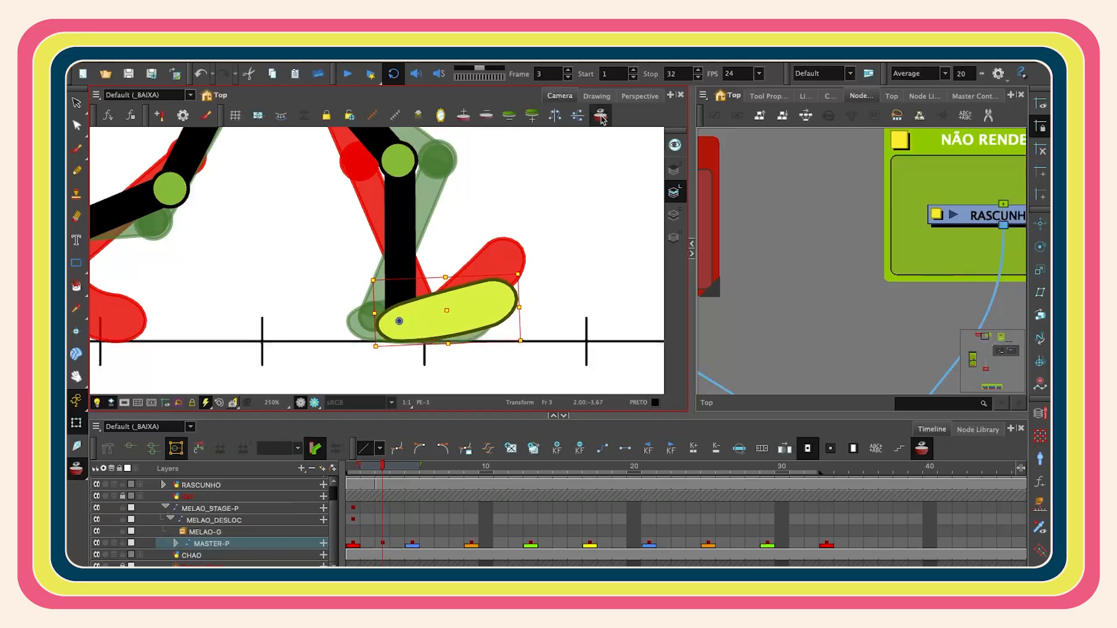
- Rotate the rear foot on frame 3 to lie along the floor and turn off onion skin
key(1)
key(1)
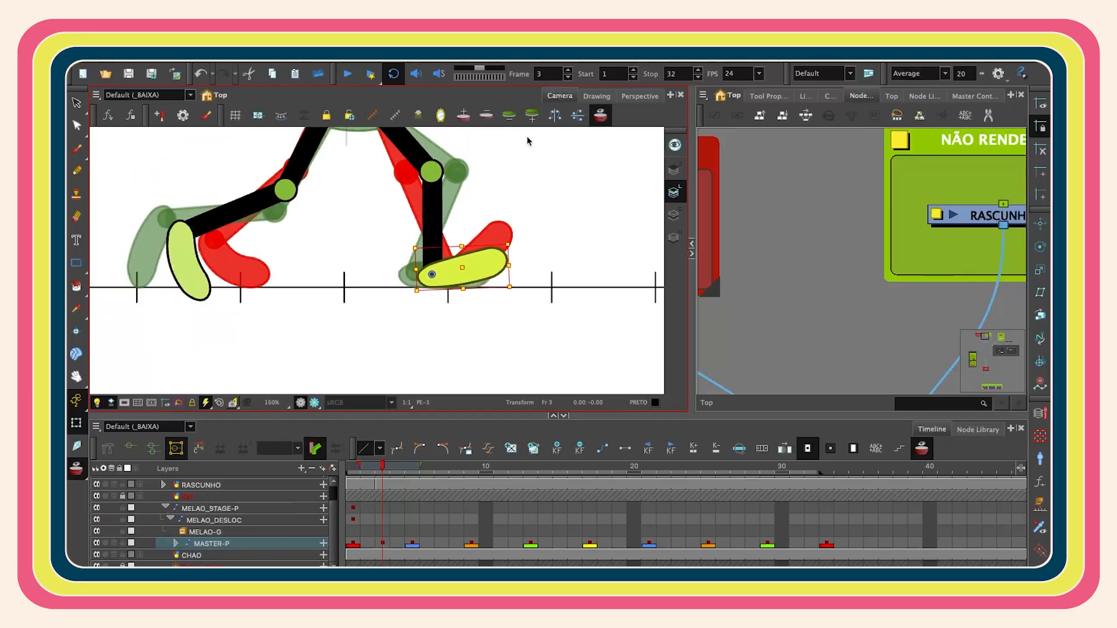
drag(176, 262, 299, 295)
click(306, 292)
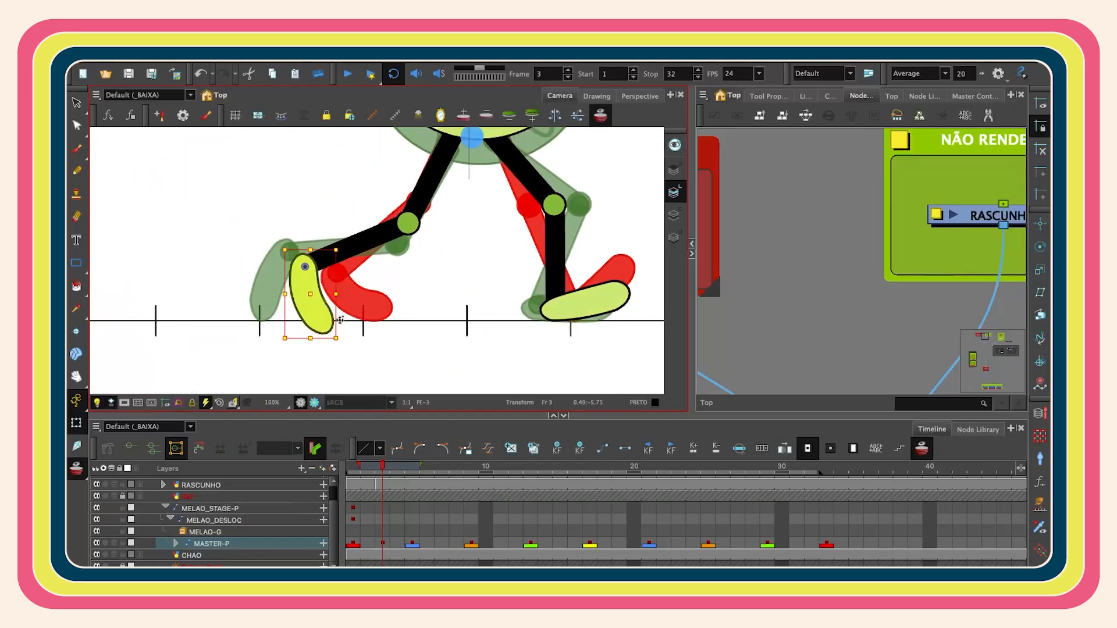
drag(351, 248, 336, 226)
click(500, 302)
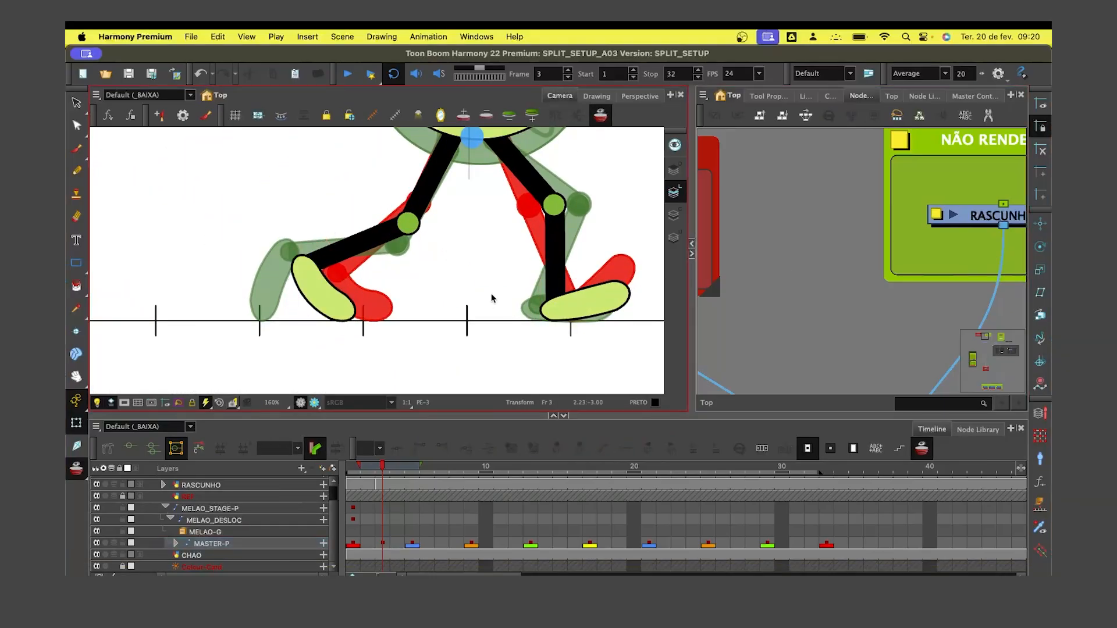
click(600, 116)
- Select the master keyframe on frame 7 and enable onion skin to compare the neighbouring poses
mouse_move(383, 466)
mouse_down()
mouse_move(361, 467)
mouse_move(397, 467)
mouse_move(359, 479)
mouse_move(442, 499)
mouse_move(387, 499)
mouse_move(428, 497)
mouse_move(378, 506)
mouse_move(361, 532)
mouse_up()
key(shift+m)
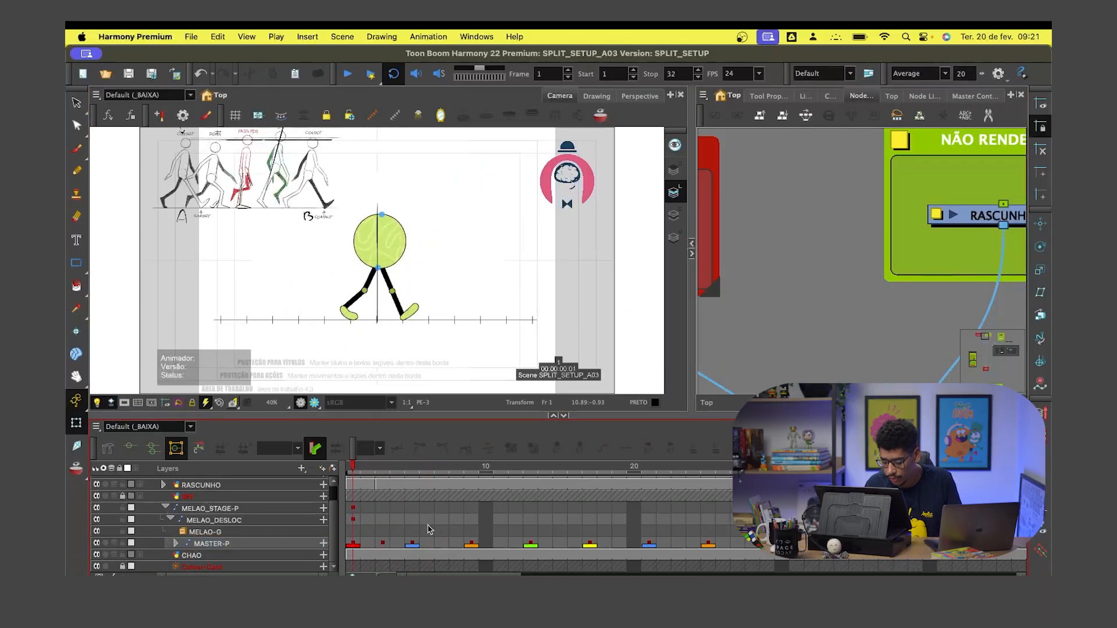
click(443, 545)
click(557, 448)
click(413, 545)
key(super+l)
click(443, 545)
scroll(412, 309, up, 5)
click(374, 328)
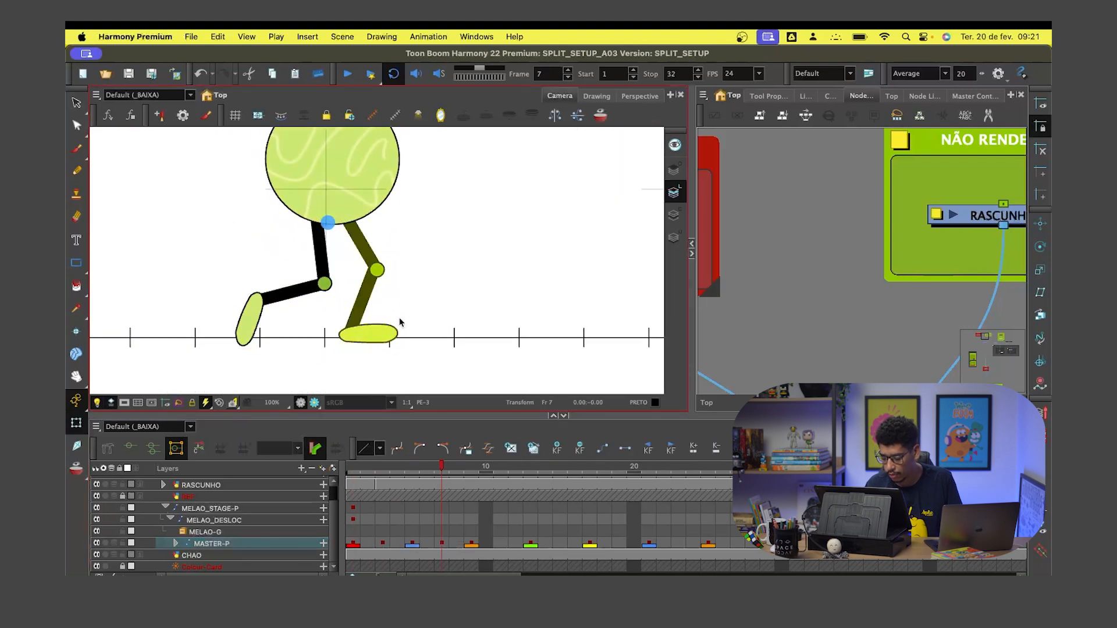
click(444, 533)
click(442, 545)
key(alt+o)
scroll(376, 332, up, 3)
click(378, 331)
key(b)
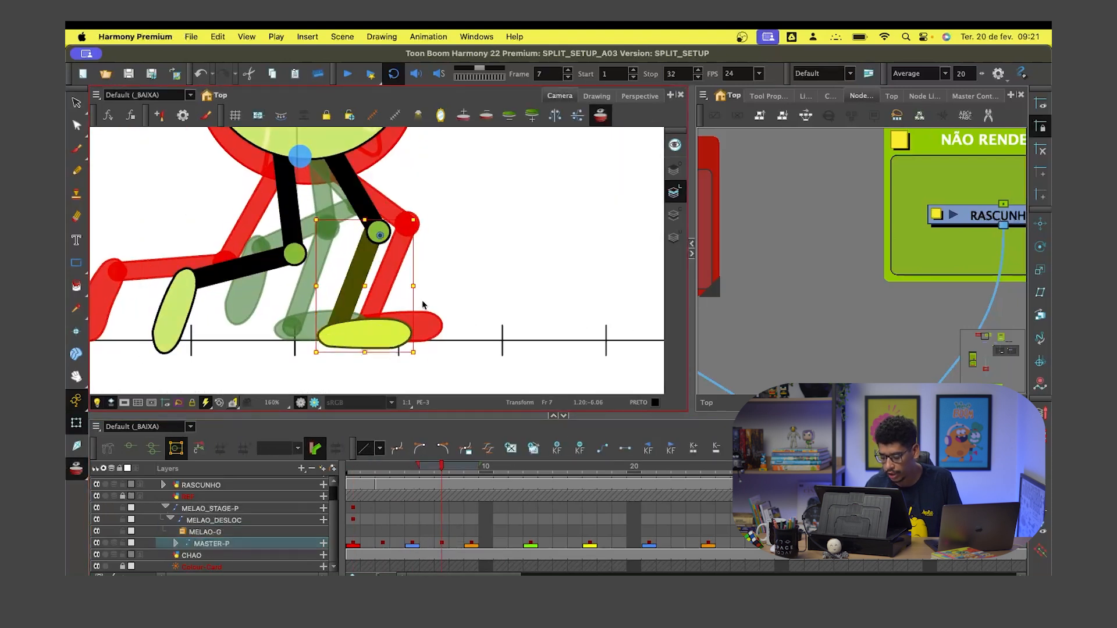
- Pose the forward leg's thigh and shin on frame 7, bending the knee back against the onion skin
click(355, 185)
key(b)
drag(399, 165, 385, 173)
key(b)
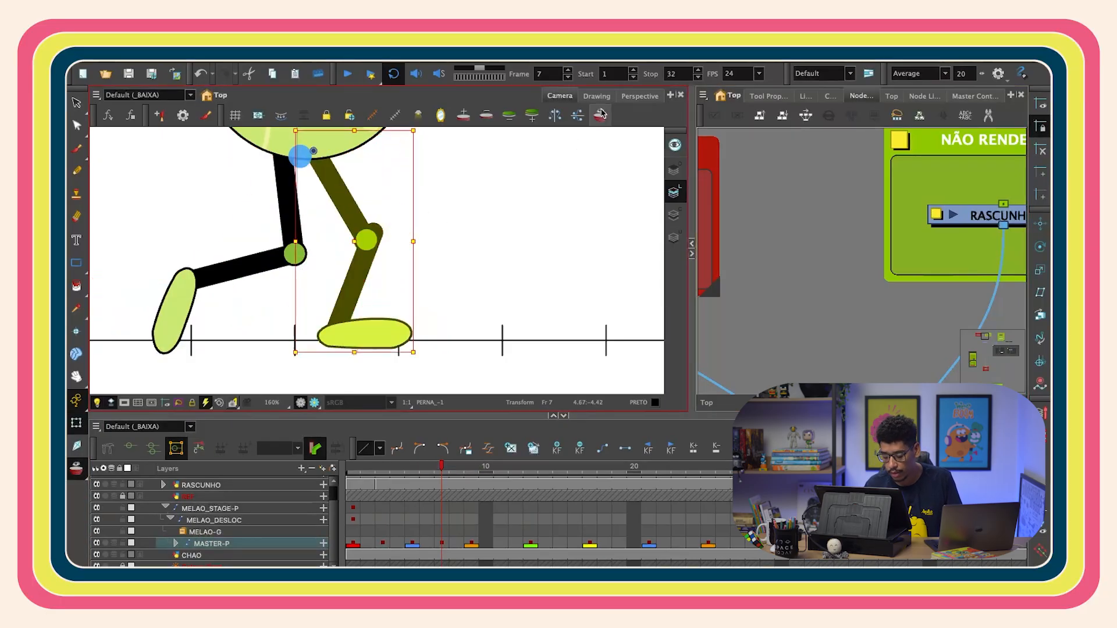
key(shift+b)
drag(391, 258, 374, 226)
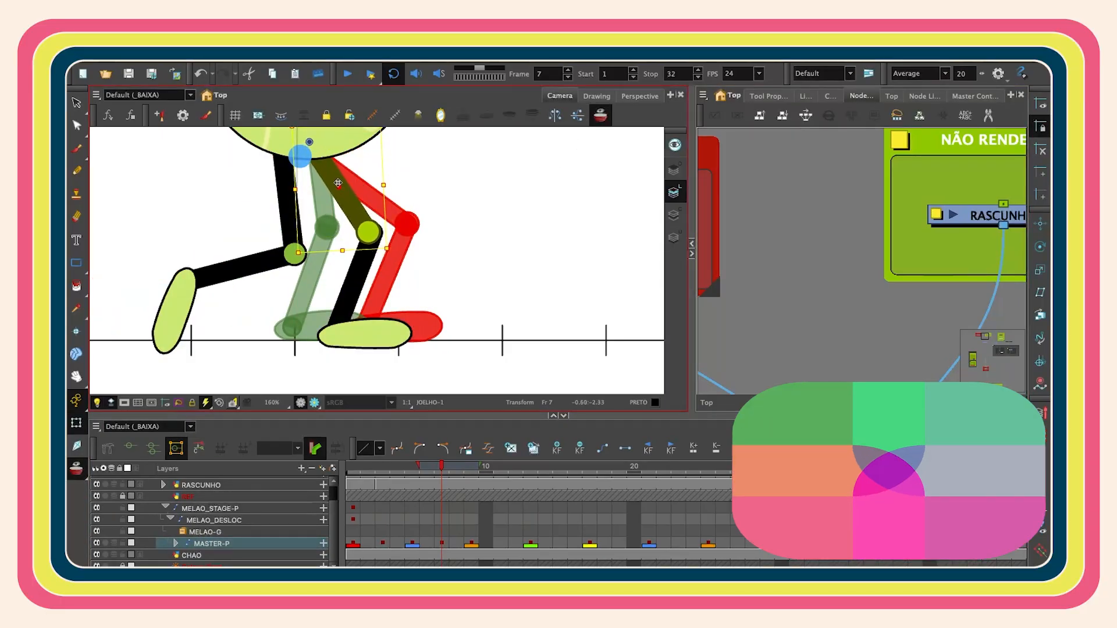
click(426, 182)
click(358, 211)
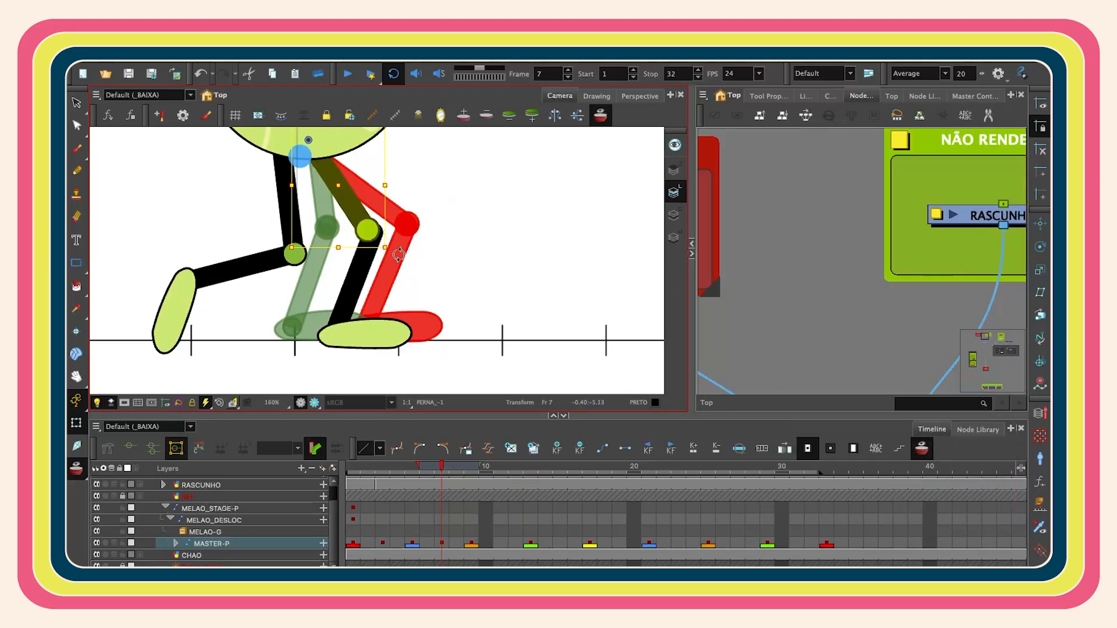
drag(336, 183, 335, 183)
click(356, 269)
key(b)
drag(356, 268, 347, 269)
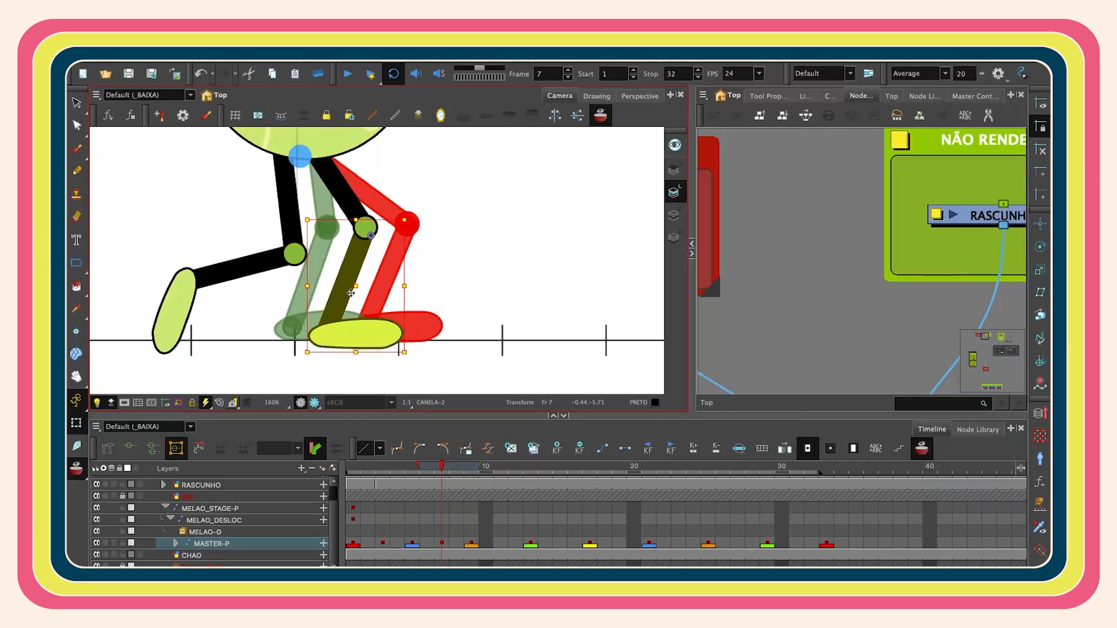
- Rotate and reposition the forward foot on frame 7 so its sole sits flat on the floor
key(b)
drag(416, 354, 425, 349)
click(391, 333)
drag(424, 305, 373, 324)
click(619, 272)
click(373, 331)
click(351, 276)
drag(501, 293, 505, 265)
scroll(372, 314, up, 2)
drag(347, 378, 371, 340)
- Refine the forward foot's placement on frame 7 with small rotations and nudges
key(shift+x)
click(407, 328)
drag(446, 303, 446, 301)
scroll(434, 301, down, 2)
click(421, 241)
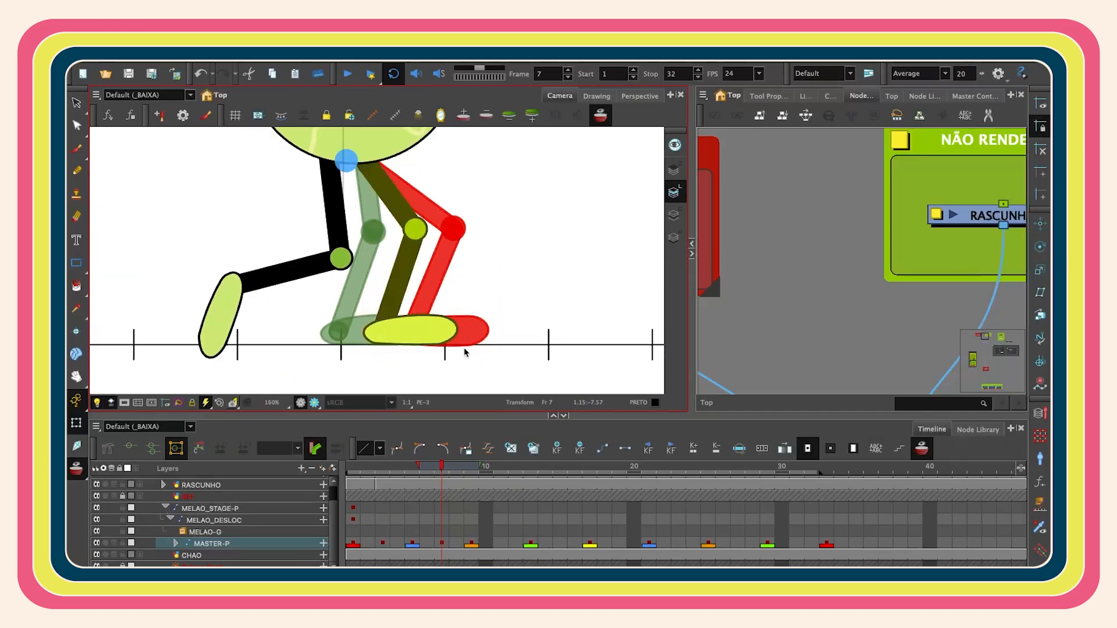
drag(471, 352, 463, 354)
click(438, 331)
drag(466, 308, 465, 304)
- Pose the rear leg on frame 7, swinging it back and tilting its foot upward
click(224, 320)
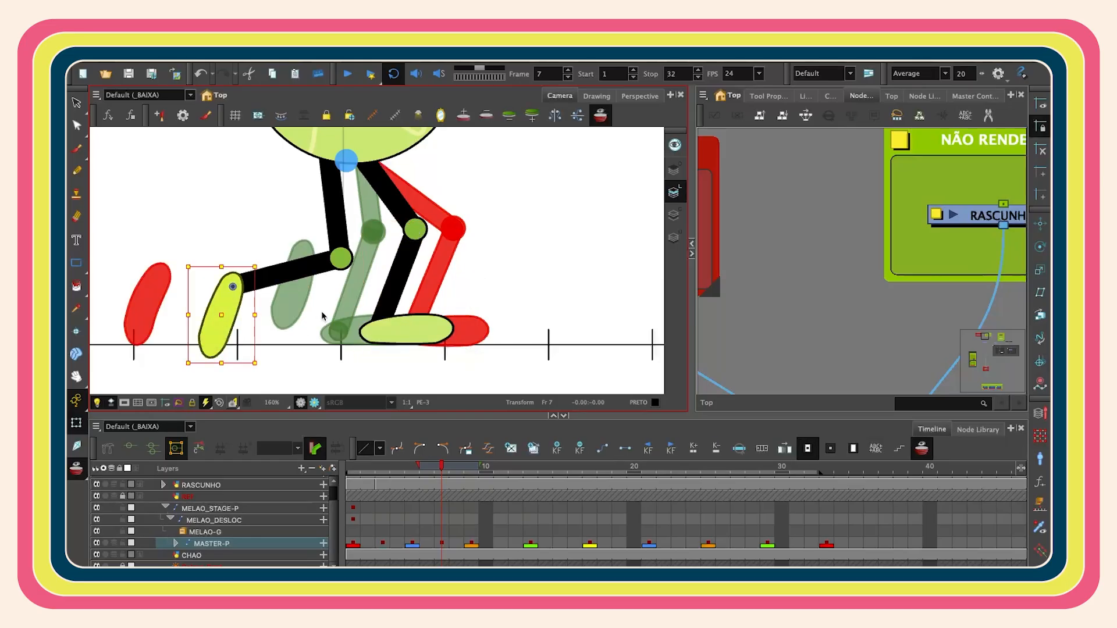
click(338, 224)
click(348, 236)
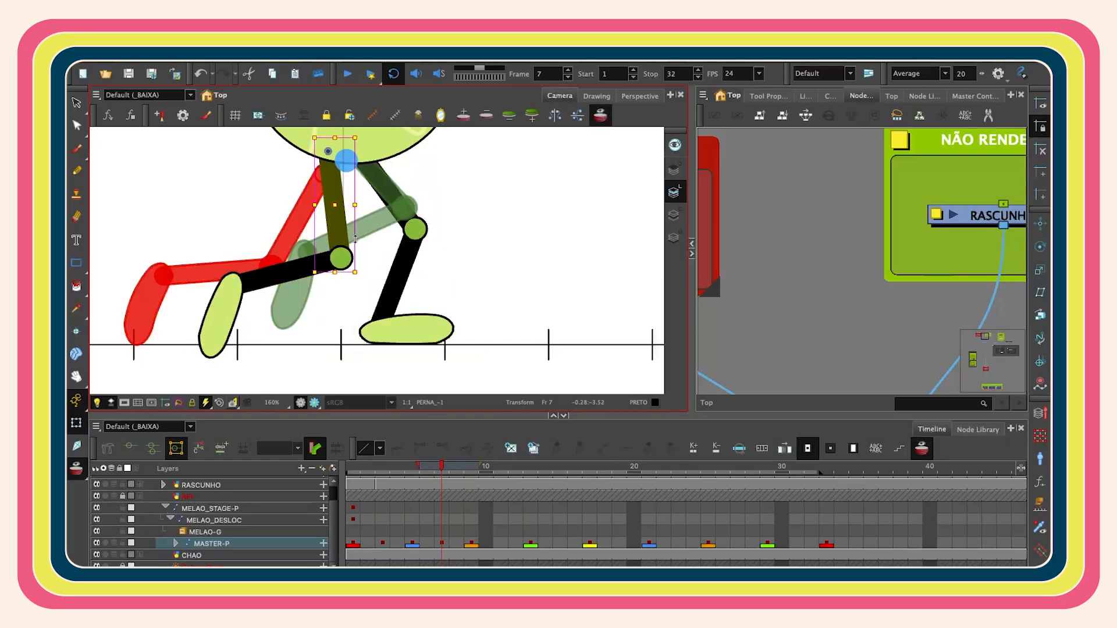
drag(409, 237, 240, 376)
click(227, 318)
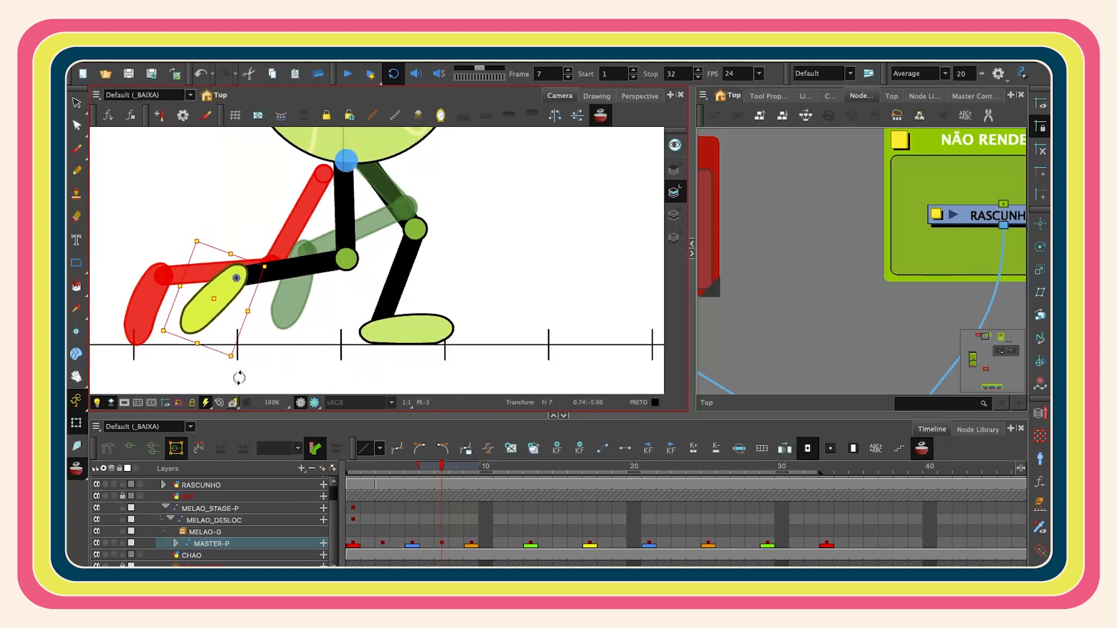
key(1)
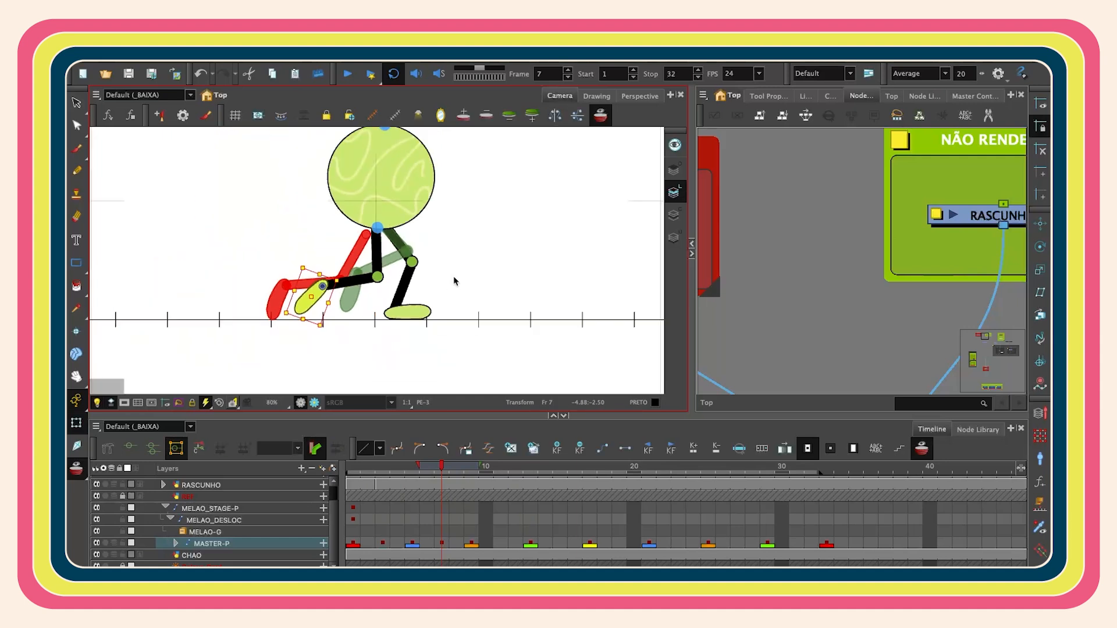
- Select the master keyframe on frame 11 and rotate the supporting foot against the onion skin
click(502, 543)
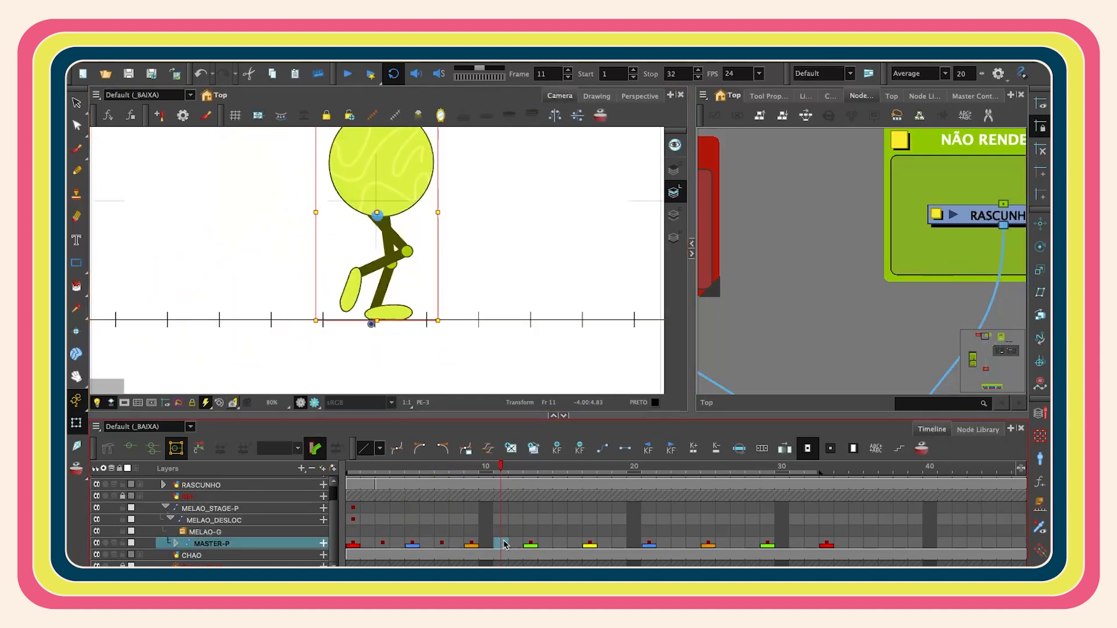
click(473, 546)
click(500, 544)
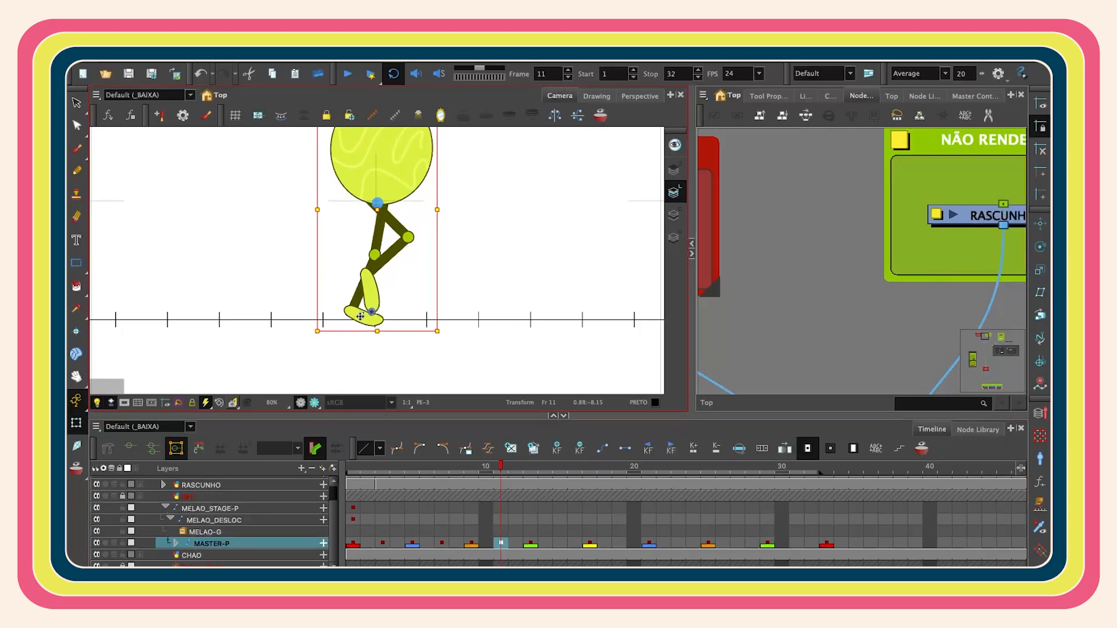
key(2)
click(363, 322)
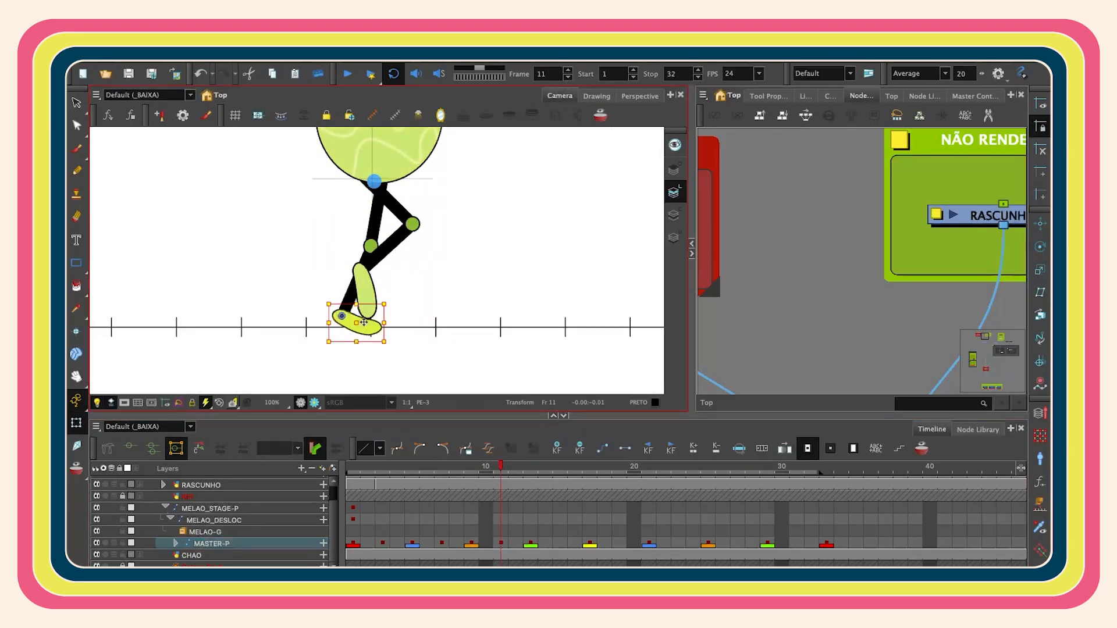
key(b)
key(b)
key(alt+o)
key(2)
key(2)
mouse_move(400, 343)
mouse_down()
mouse_move(393, 356)
mouse_move(387, 326)
mouse_up()
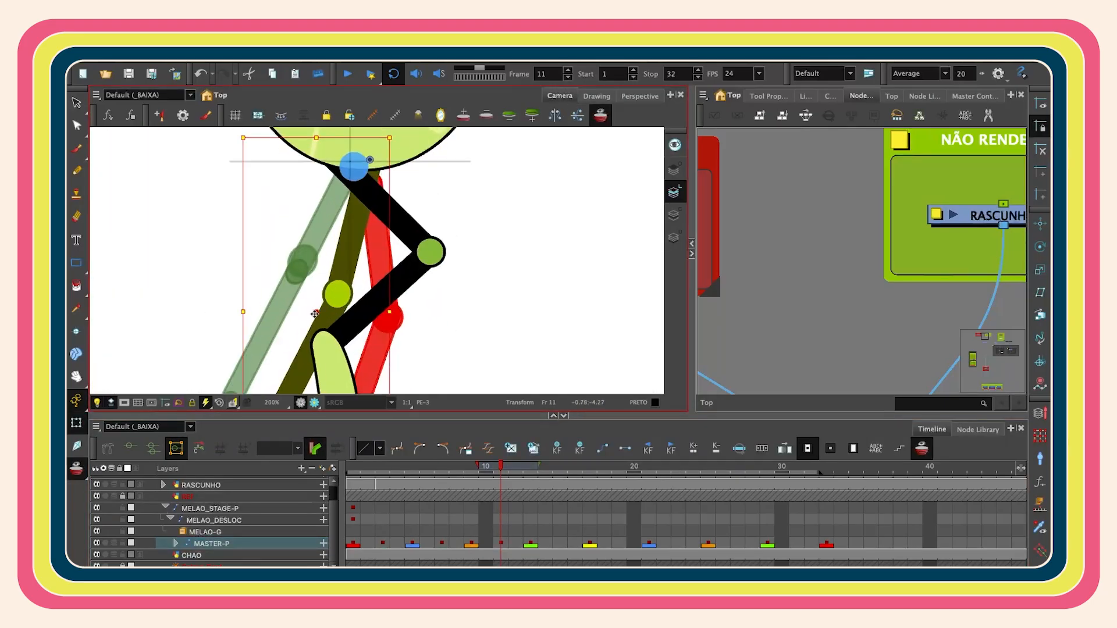
- Reshape the supporting foot on frame 11 by moving its deformation points so it rests on the floor
drag(315, 314, 312, 314)
key(1)
key(1)
drag(400, 375, 406, 373)
click(353, 344)
drag(391, 316, 390, 294)
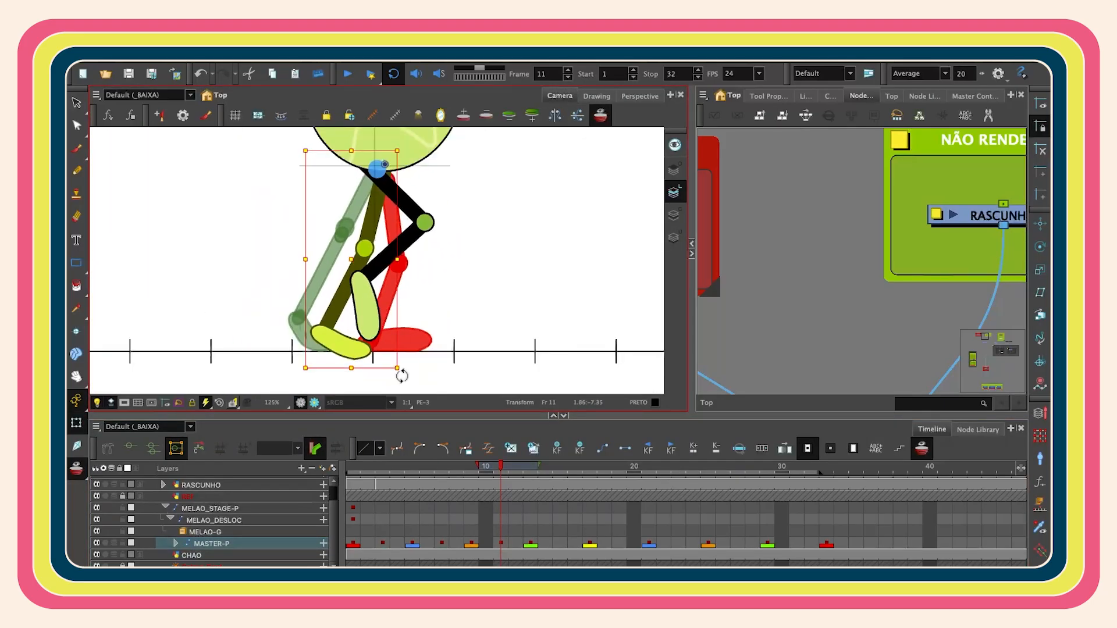
scroll(390, 294, up, 3)
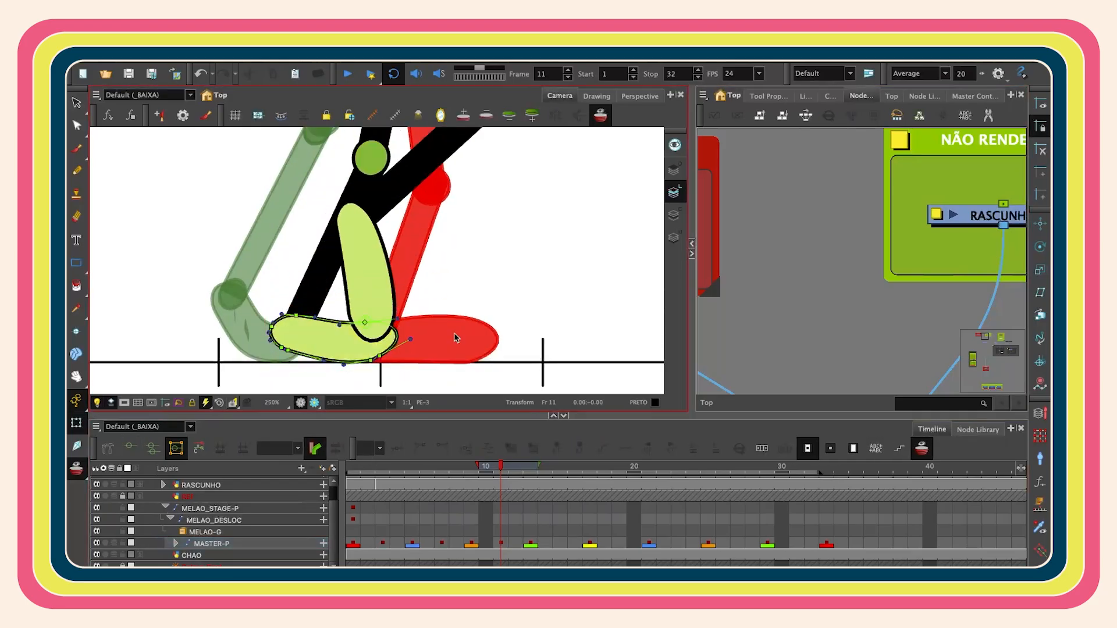
scroll(388, 300, up, 2)
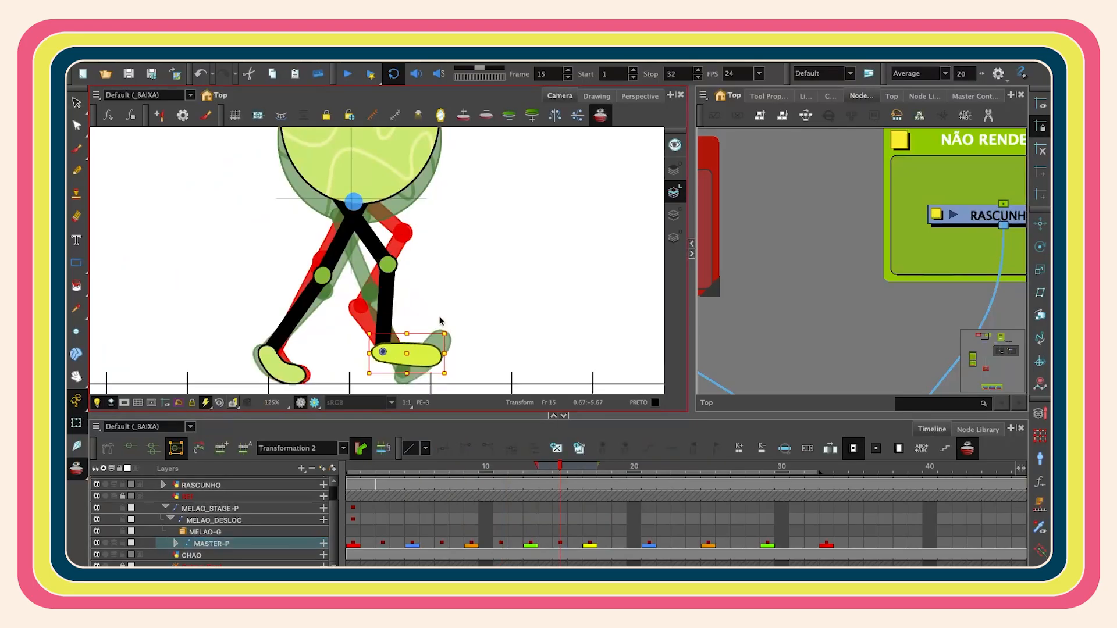
drag(440, 320, 427, 281)
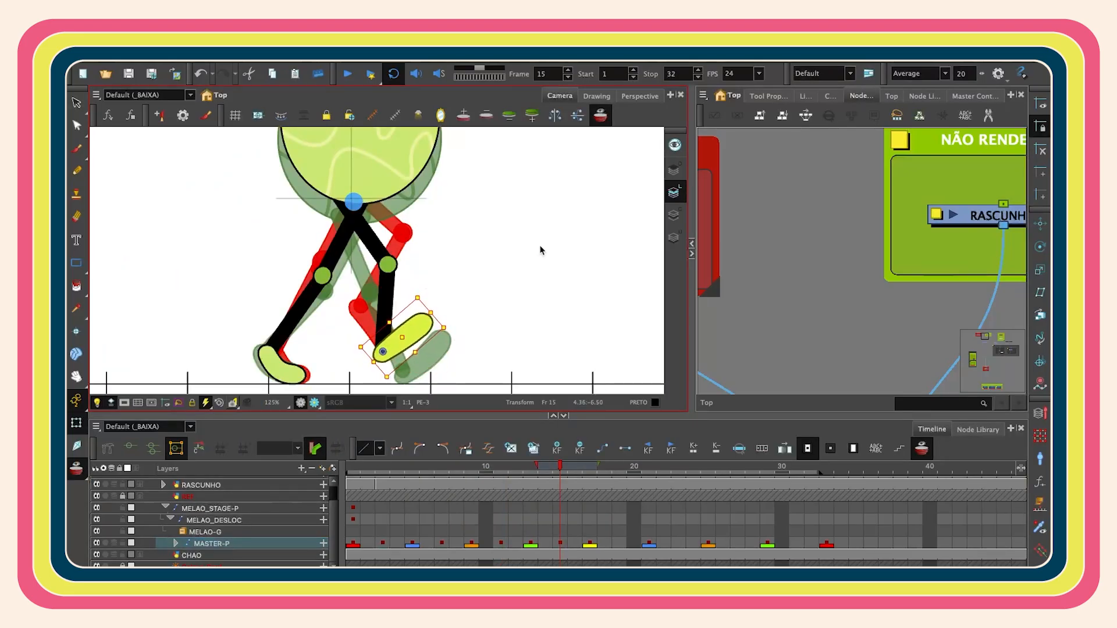
- Bend the lifted foot on frame 15 by moving its deformation points into a curved shape
scroll(424, 320, up, 2)
scroll(482, 342, up, 1)
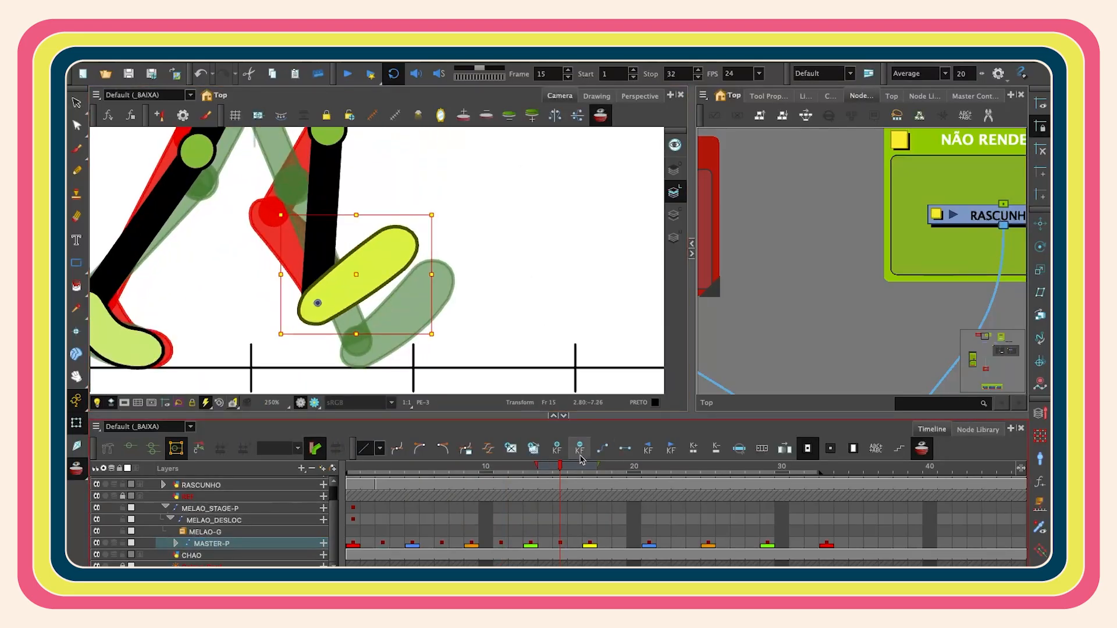
scroll(398, 274, up, 4)
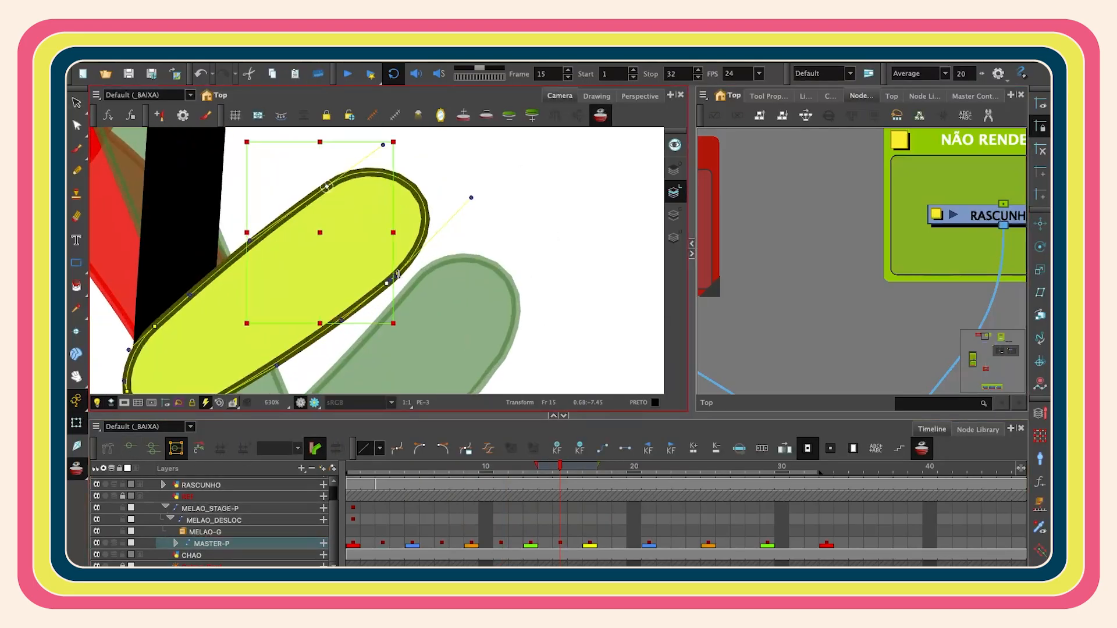
scroll(398, 274, down, 3)
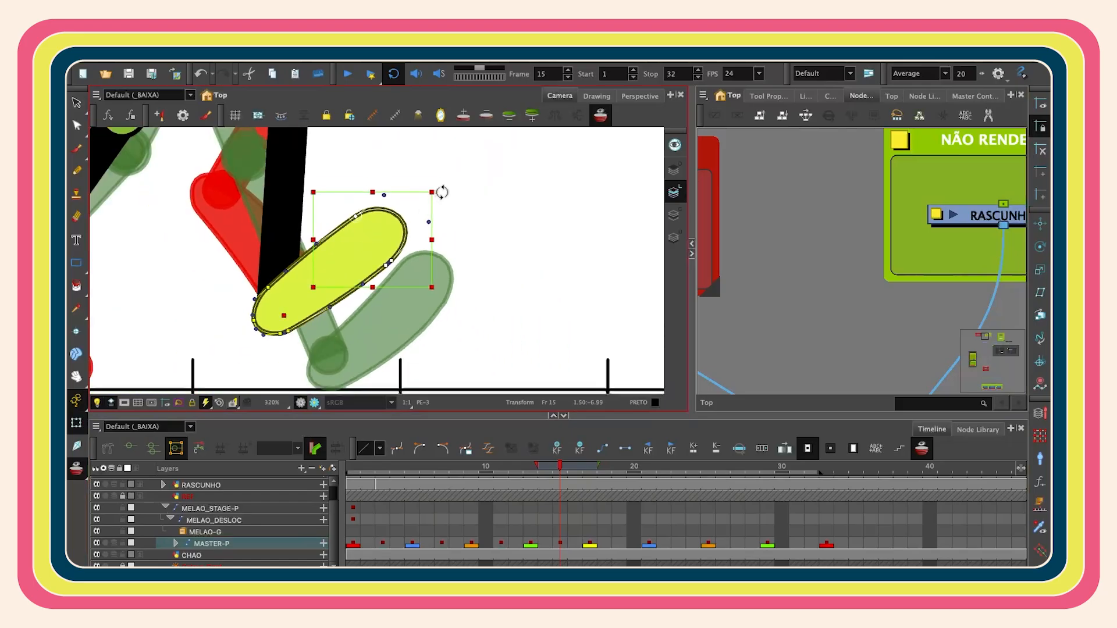
drag(442, 194, 411, 164)
drag(355, 268, 363, 272)
drag(300, 239, 378, 236)
scroll(378, 246, up, 2)
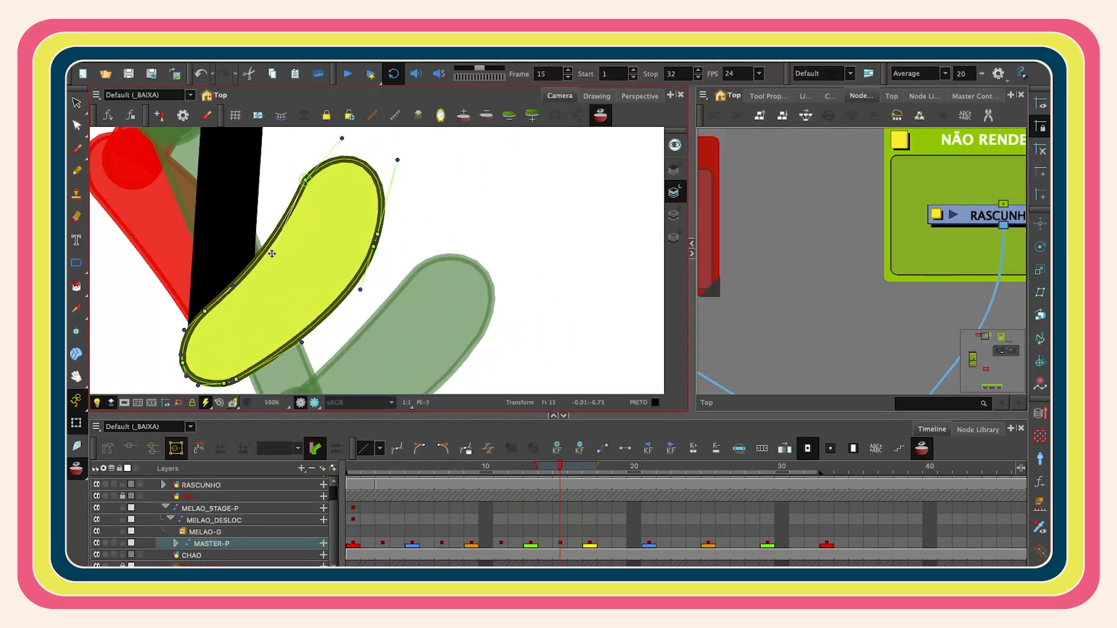
scroll(372, 233, down, 7)
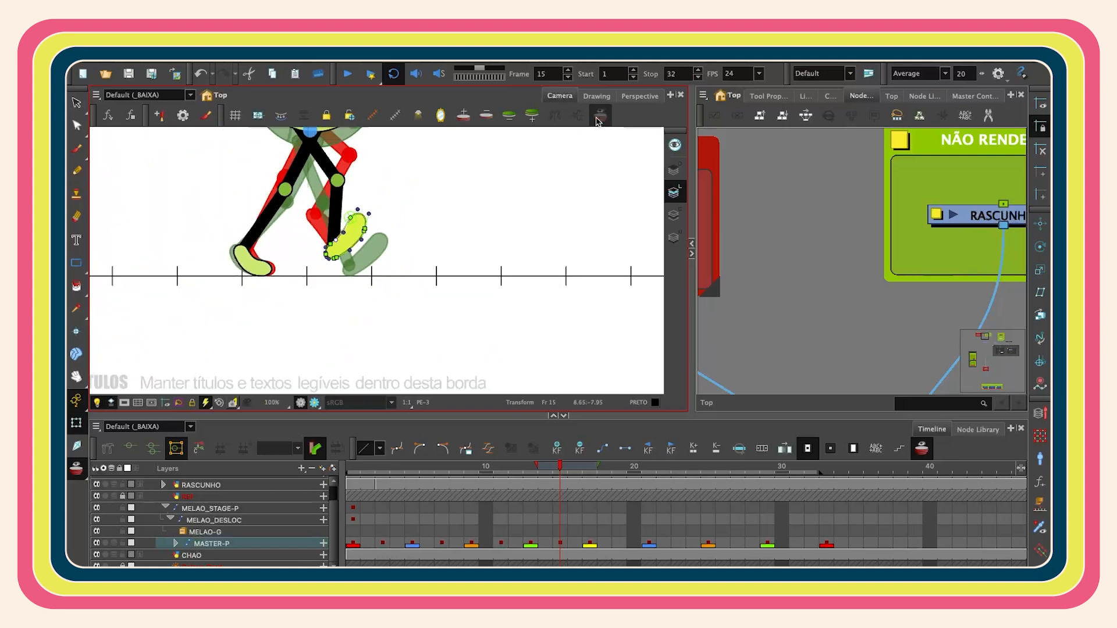
click(598, 120)
- Scrub the timeline through frame 20 to review the walk motion
scroll(323, 329, down, 3)
scroll(294, 288, up, 5)
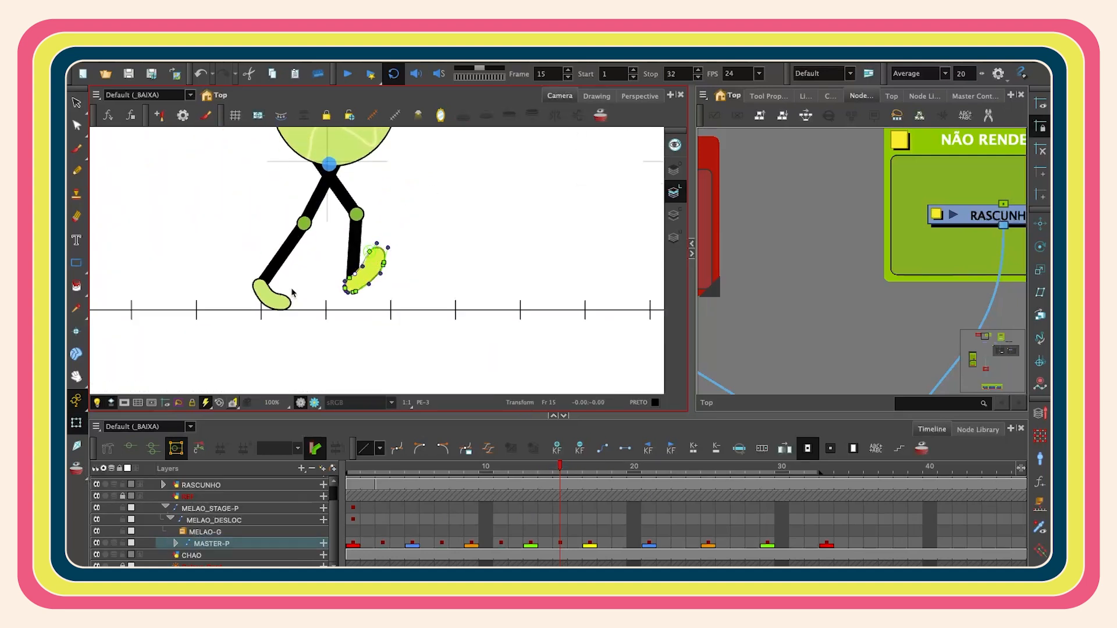
drag(356, 467, 634, 453)
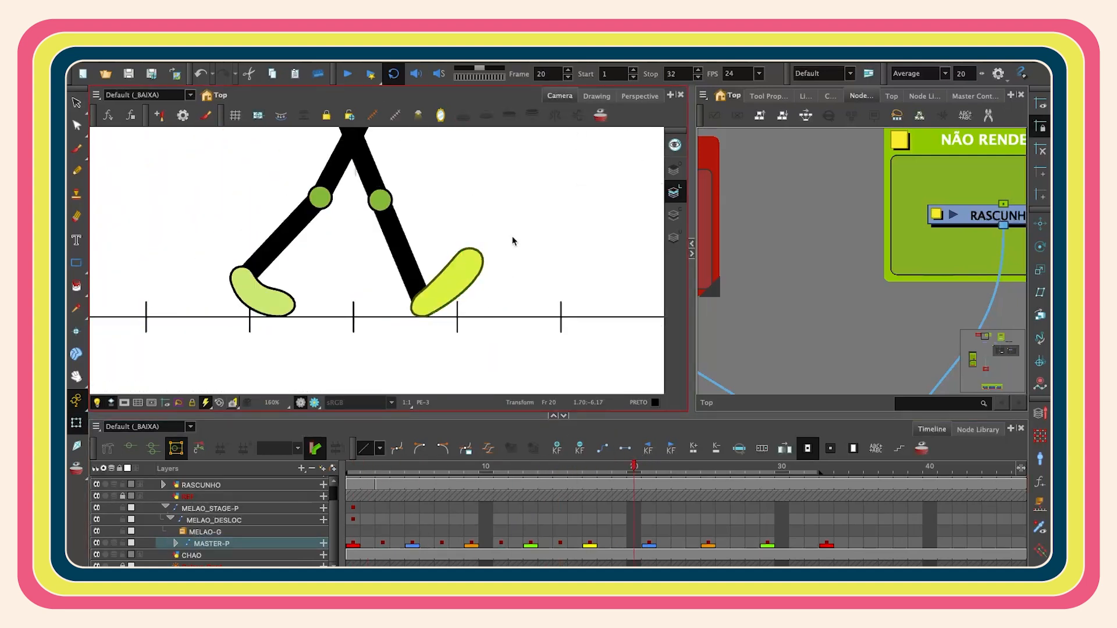
- Play back the walk cycle from frame 1 in the full camera view
key(shift+m)
key(shift+)
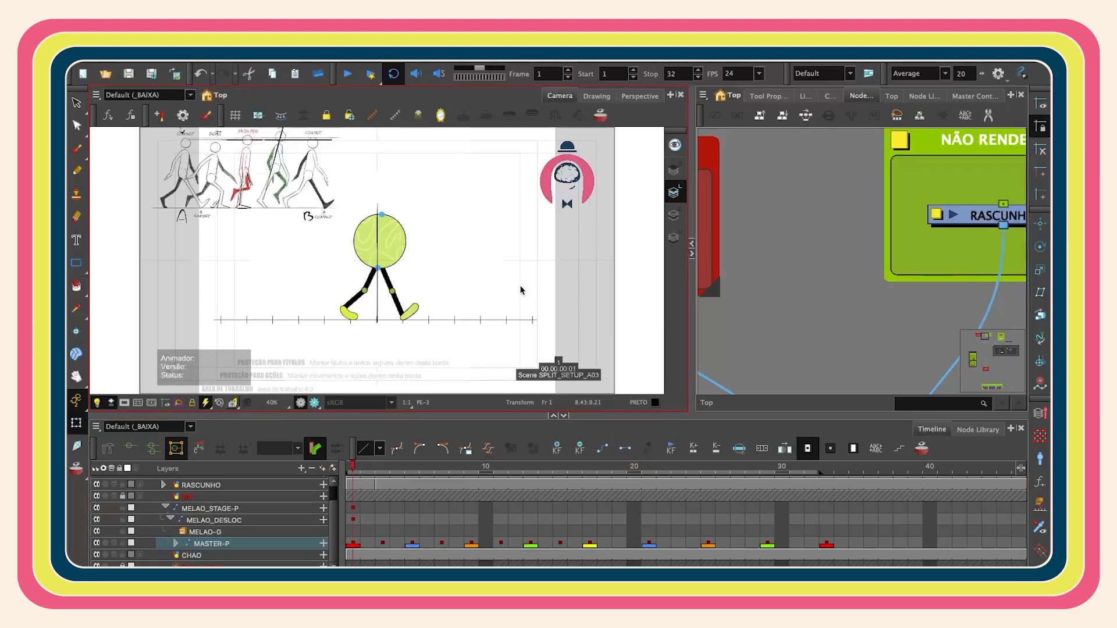
key(Return)
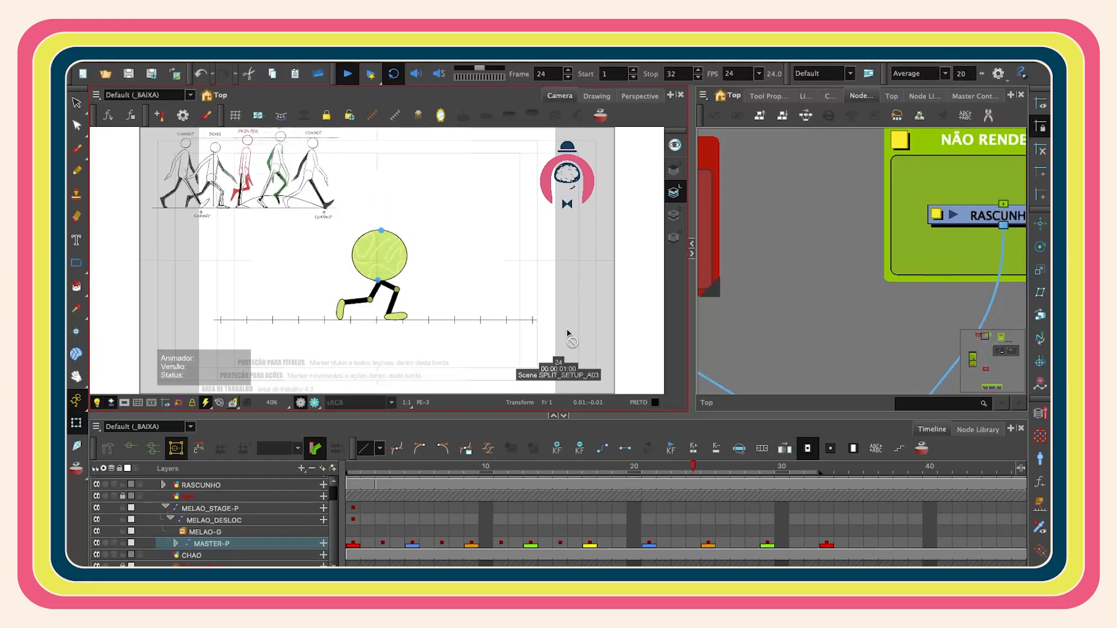
- Select the leg on frame 19 and rotate the trailing foot against the onion skin
click(519, 494)
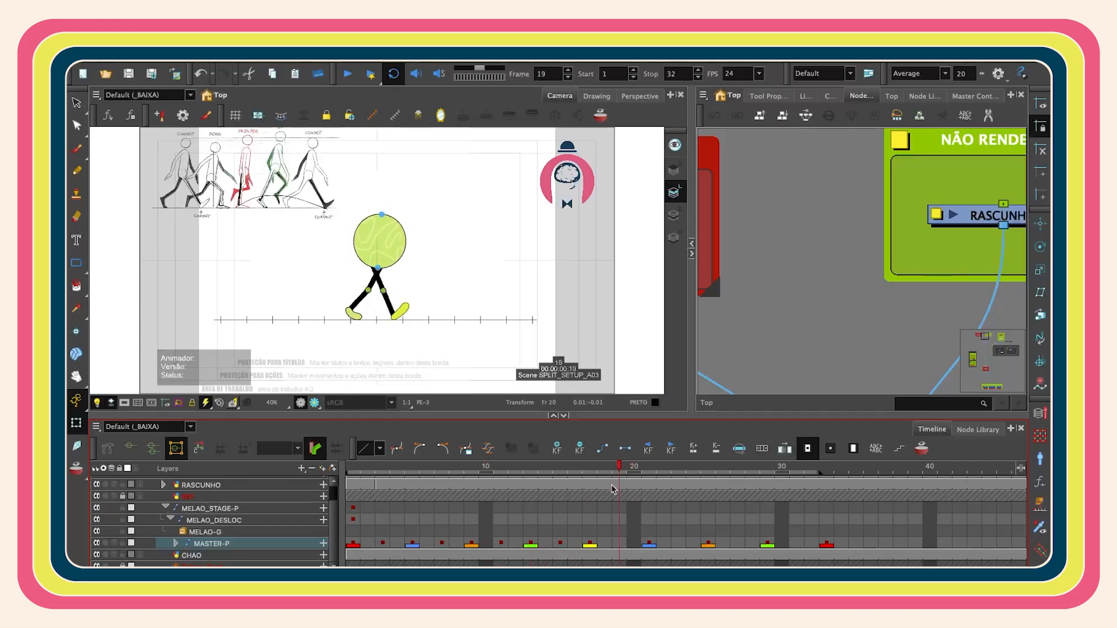
click(590, 545)
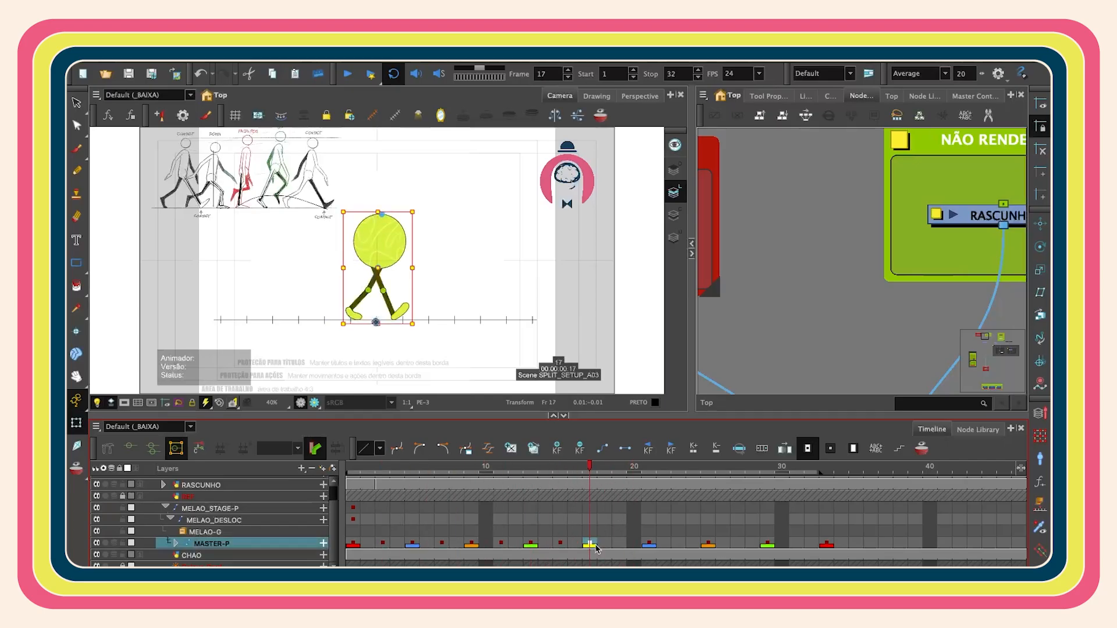
click(619, 533)
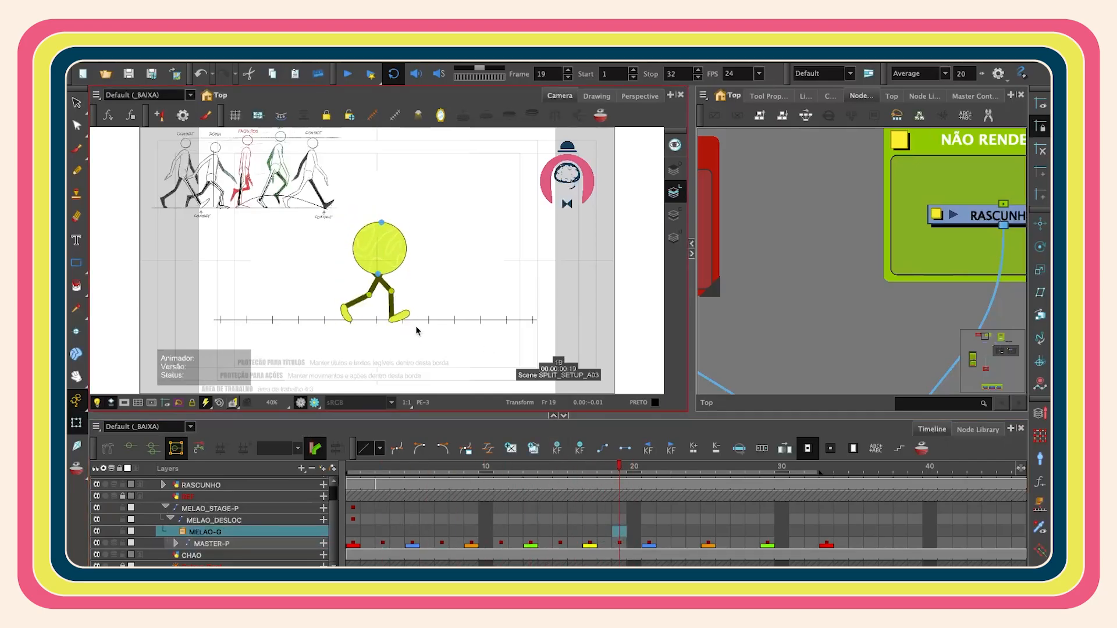
scroll(408, 324, up, 5)
scroll(403, 317, down, 1)
click(413, 305)
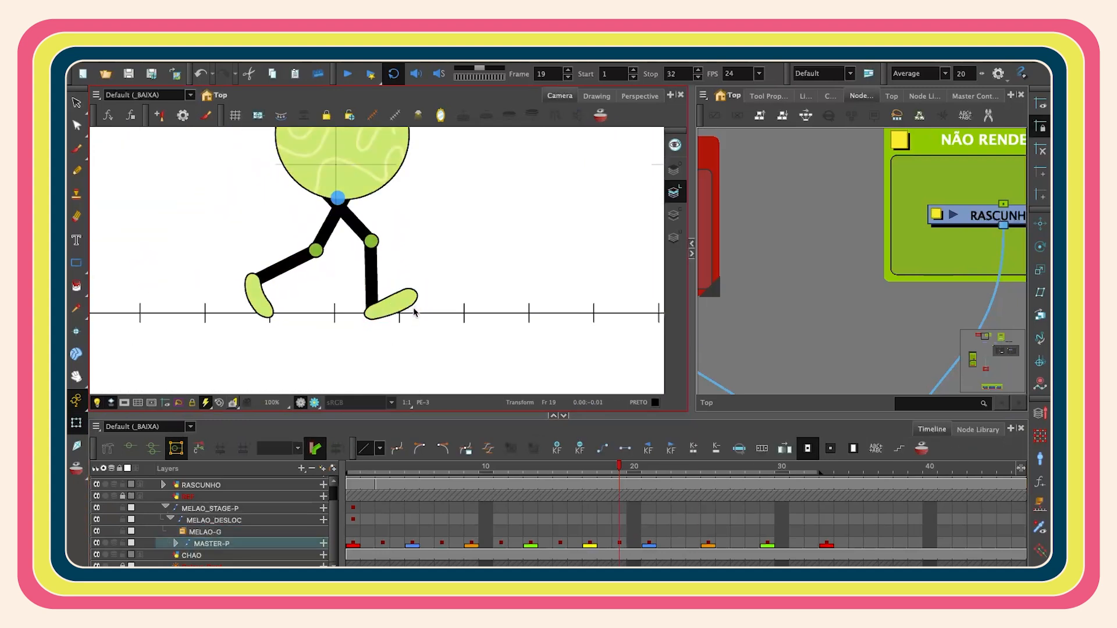
click(600, 115)
scroll(419, 332, up, 2)
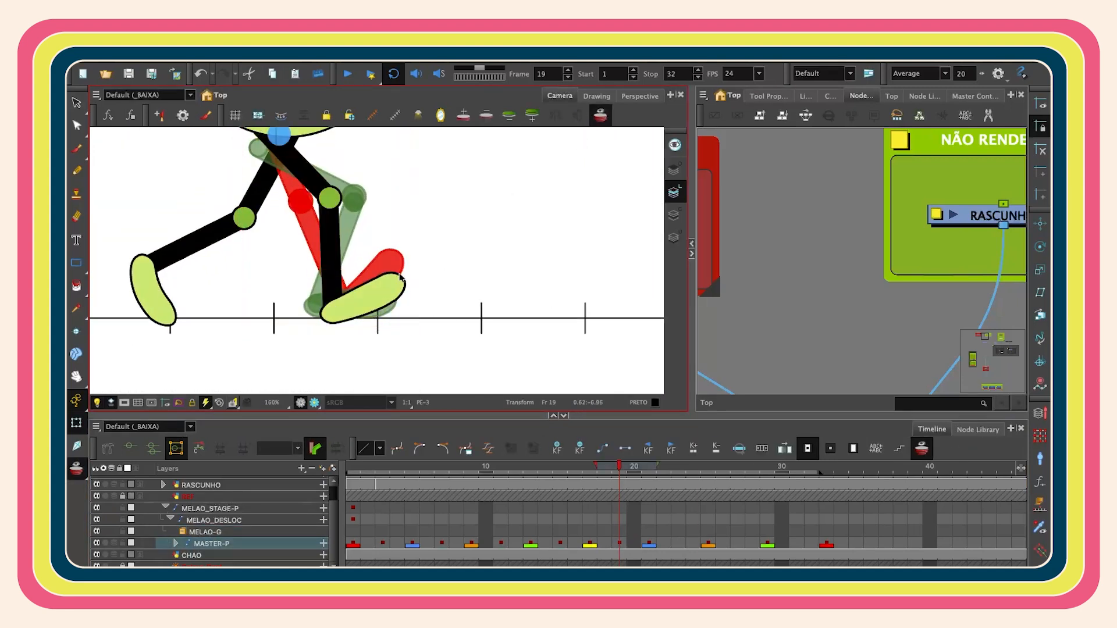
drag(316, 266, 397, 294)
scroll(397, 294, down, 1)
click(277, 294)
click(278, 319)
drag(299, 354, 315, 343)
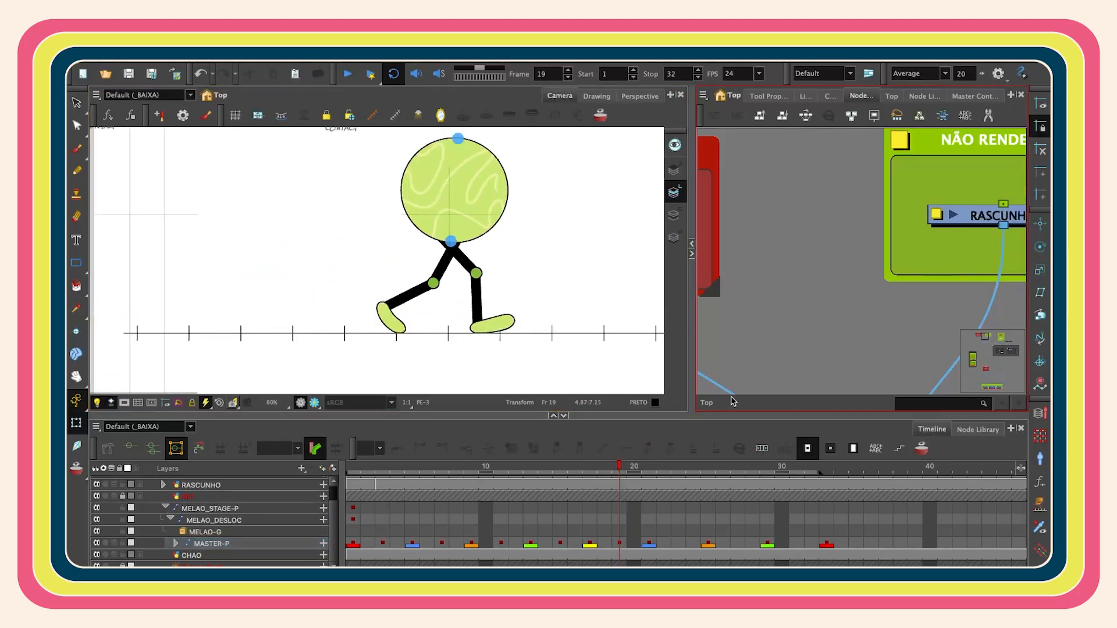
click(699, 479)
- Select the master keyframe on frame 23, then adjust the shin and rotate the trailing foot against the onion skin
click(681, 543)
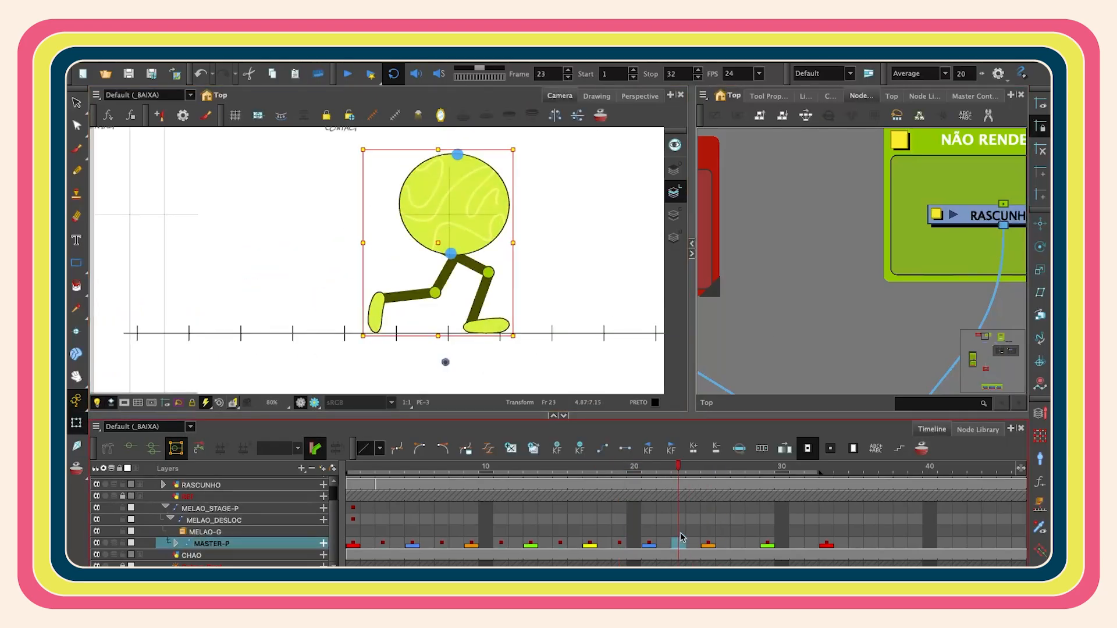
scroll(469, 311, up, 3)
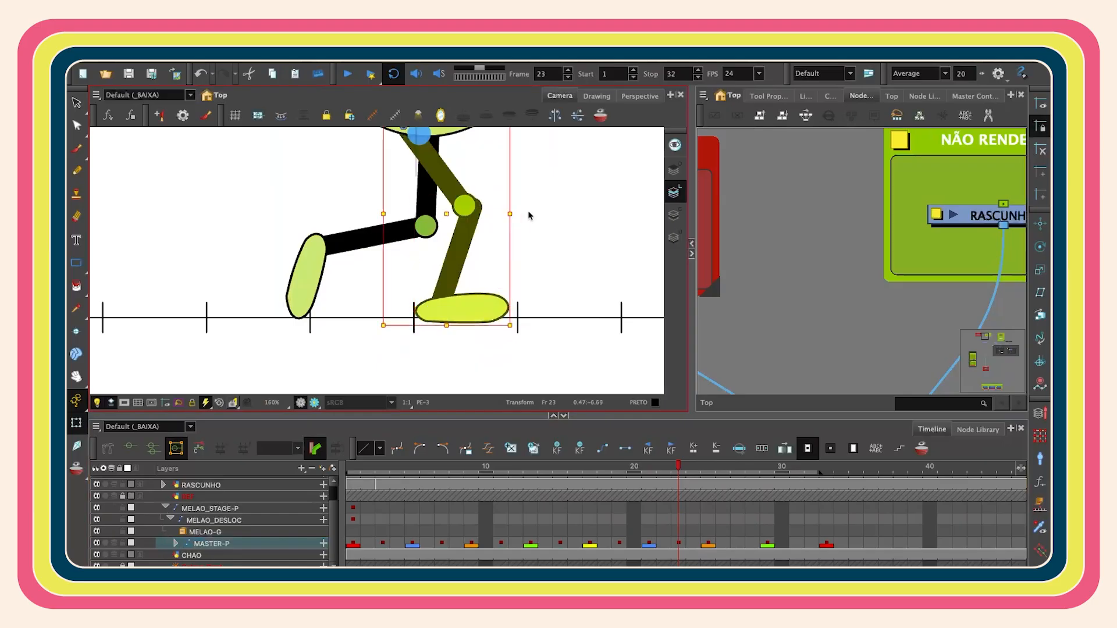
key(alt+o)
key(Up)
key(Up)
click(466, 303)
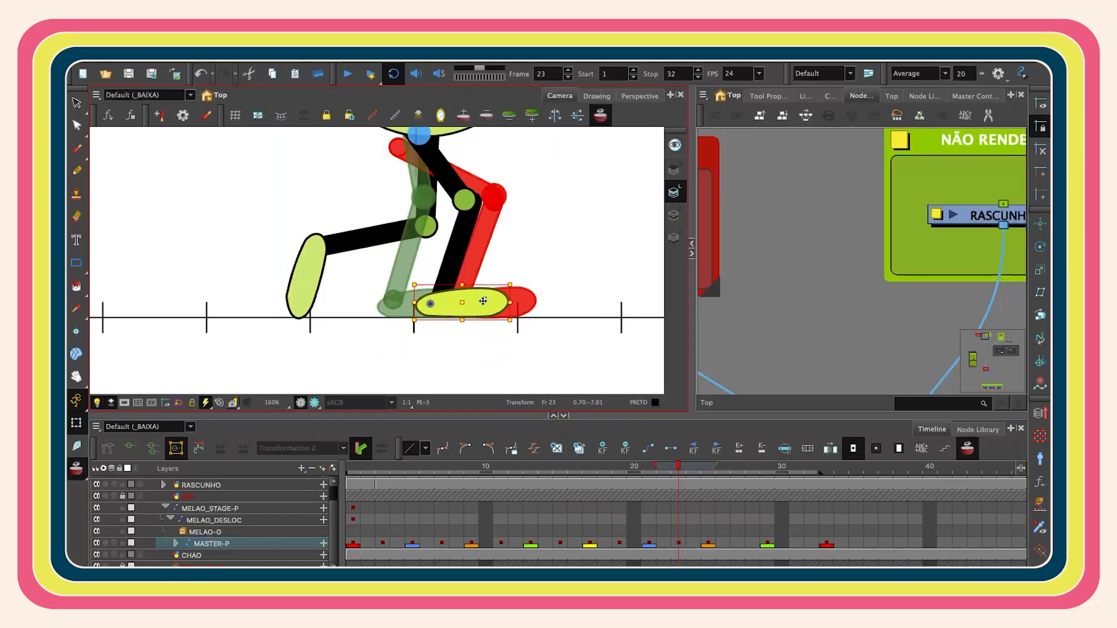
click(458, 252)
drag(458, 252, 451, 251)
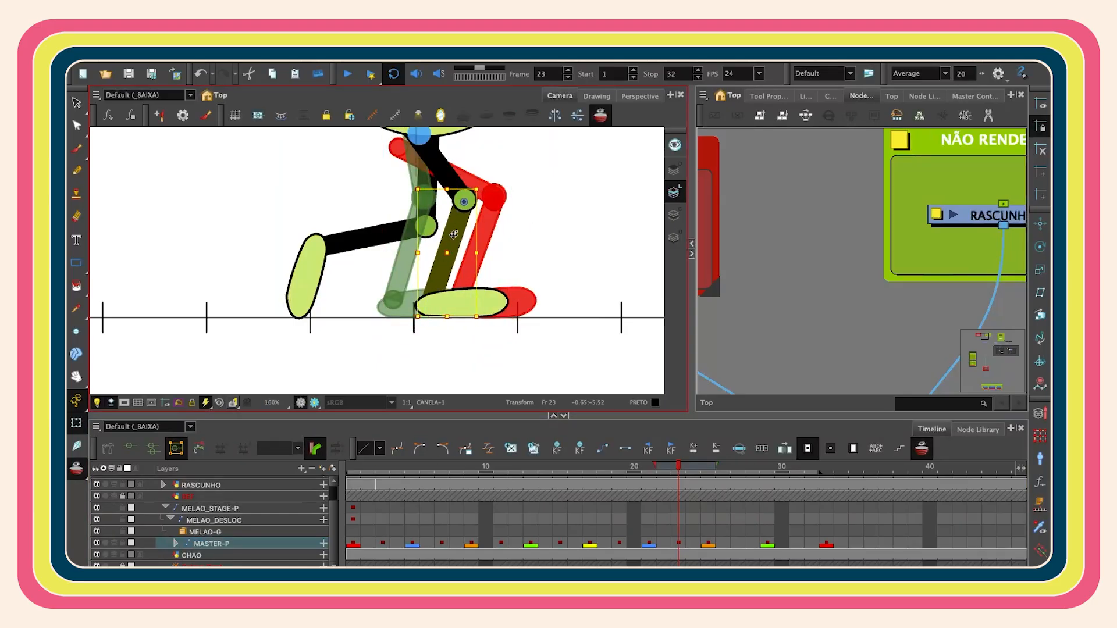
drag(353, 256, 350, 324)
key(alt+o)
click(318, 337)
key(b)
key(b)
key(alt+o)
click(320, 344)
drag(391, 389, 457, 368)
key(b)
click(321, 306)
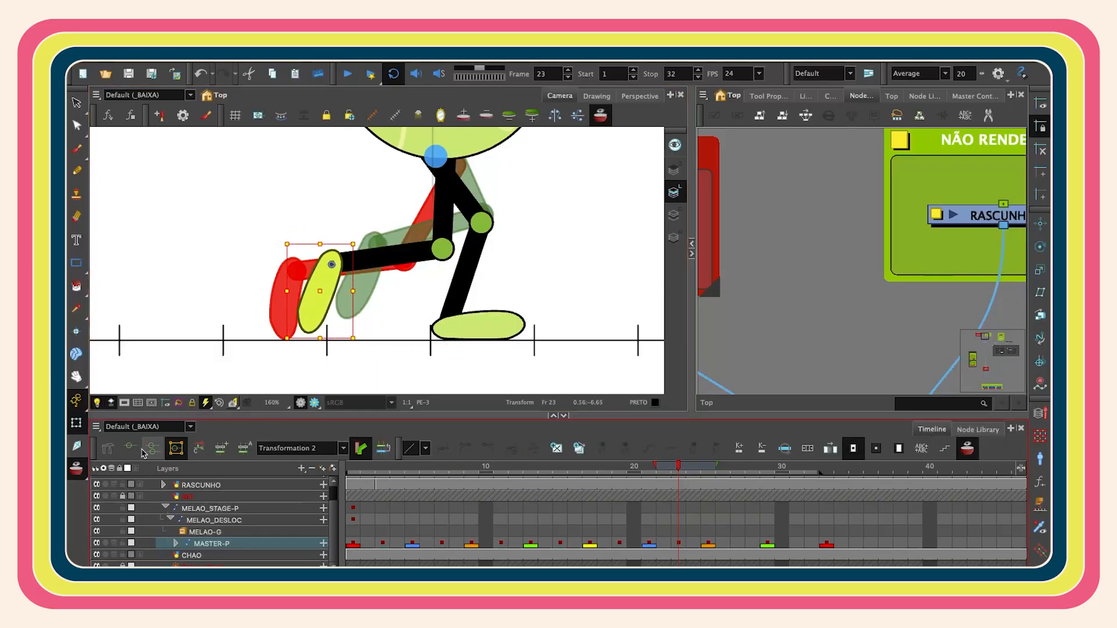
- Reshape the trailing foot on frame 23 by moving its deformation points
key(q)
scroll(312, 323, up, 4)
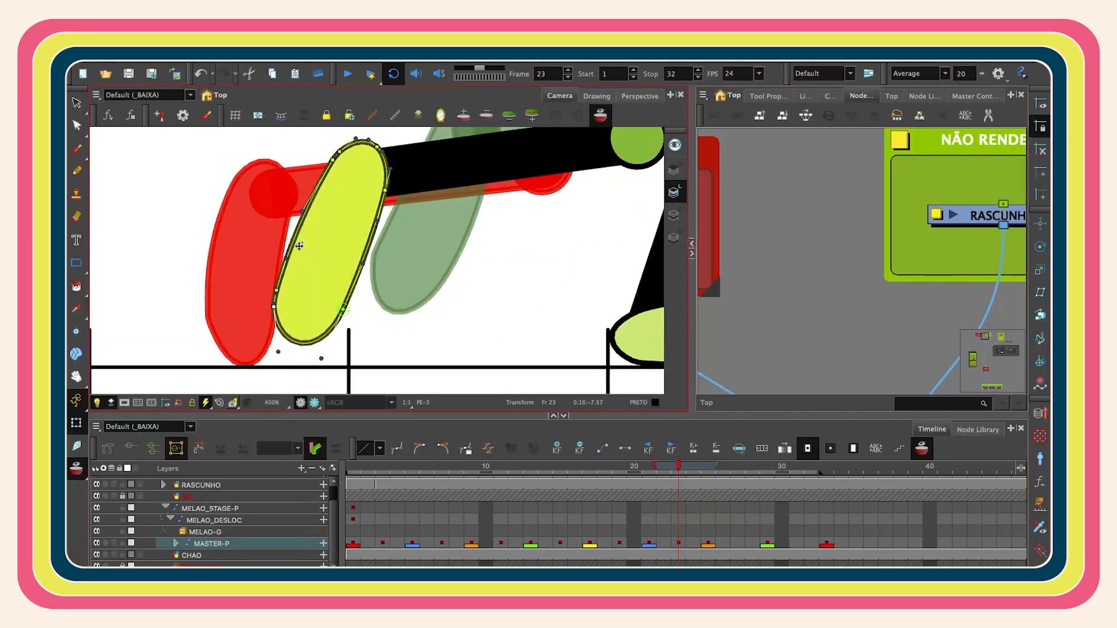
drag(286, 258, 285, 252)
drag(303, 210, 300, 212)
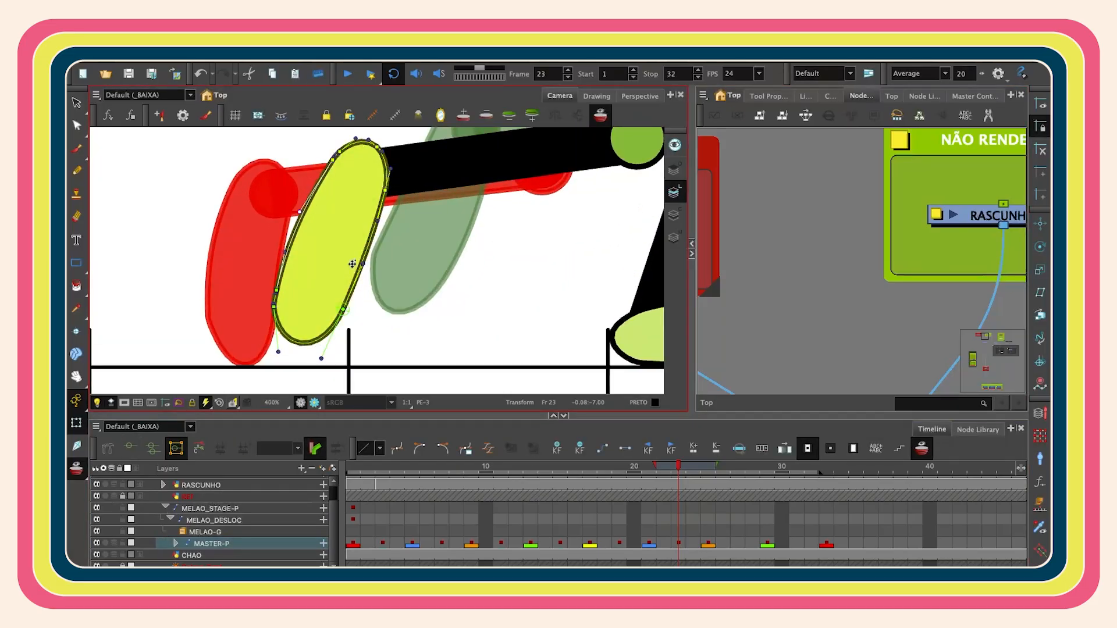
key(alt+o)
scroll(529, 270, down, 4)
scroll(538, 290, down, 2)
drag(538, 290, 467, 334)
- Select the master keyframe on frame 27 and rotate the supporting foot flat onto the floor
click(708, 544)
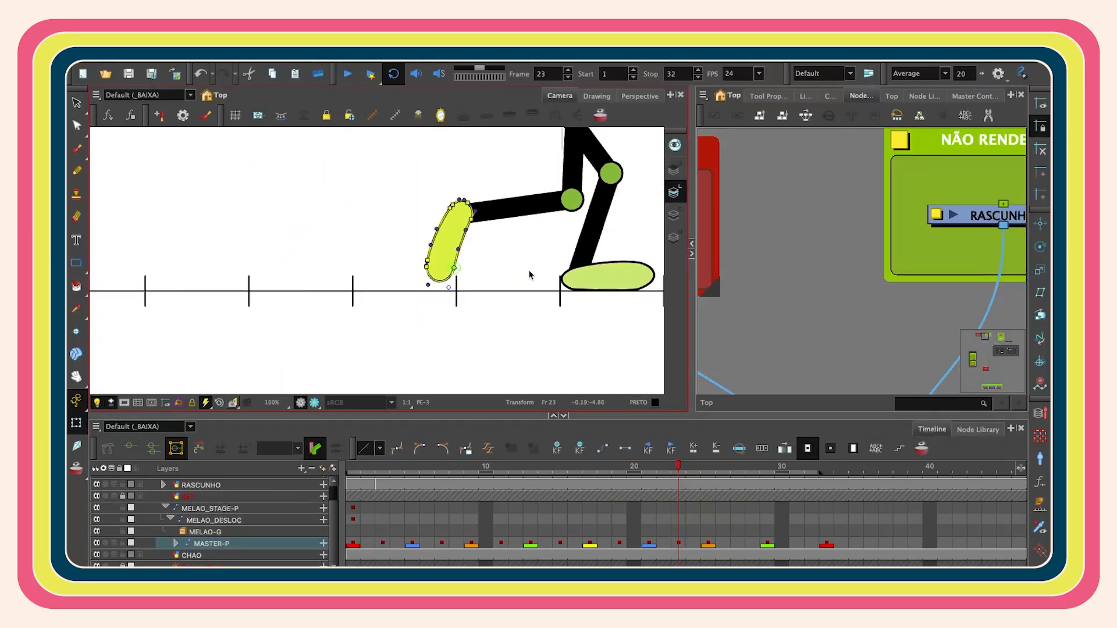
key(shift+m)
click(738, 544)
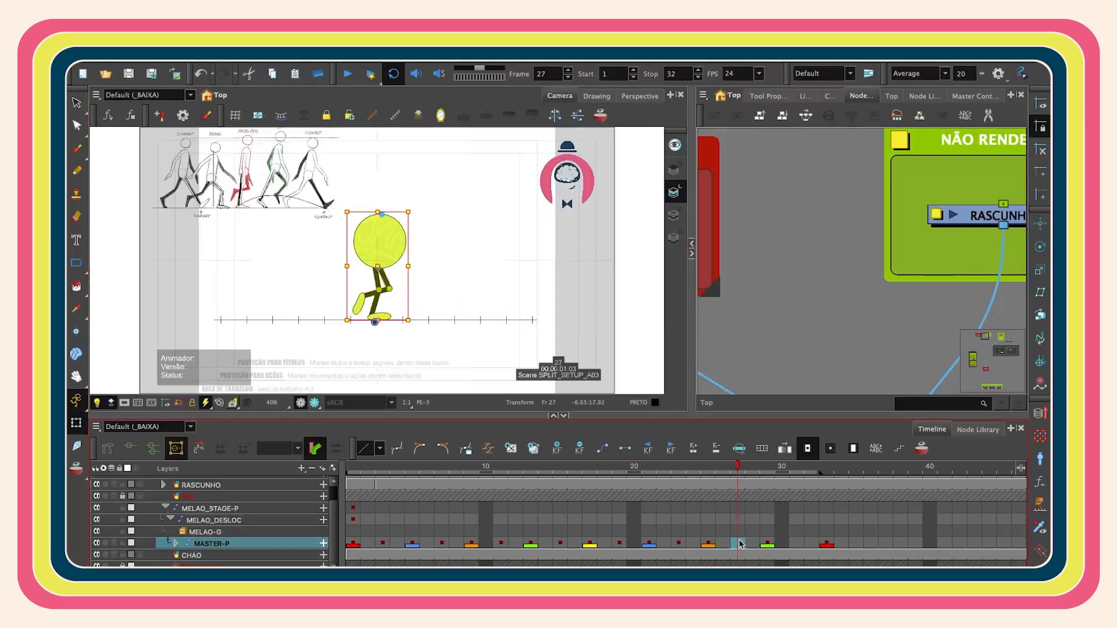
click(709, 545)
click(738, 544)
scroll(382, 292, up, 5)
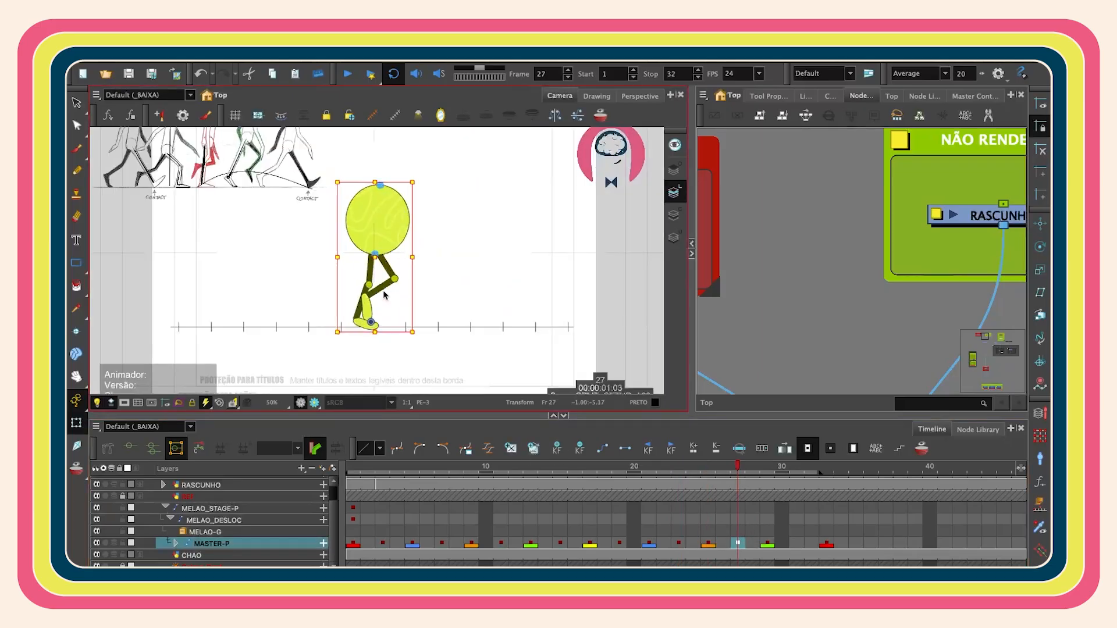
drag(369, 324, 396, 291)
click(395, 291)
scroll(438, 261, up, 2)
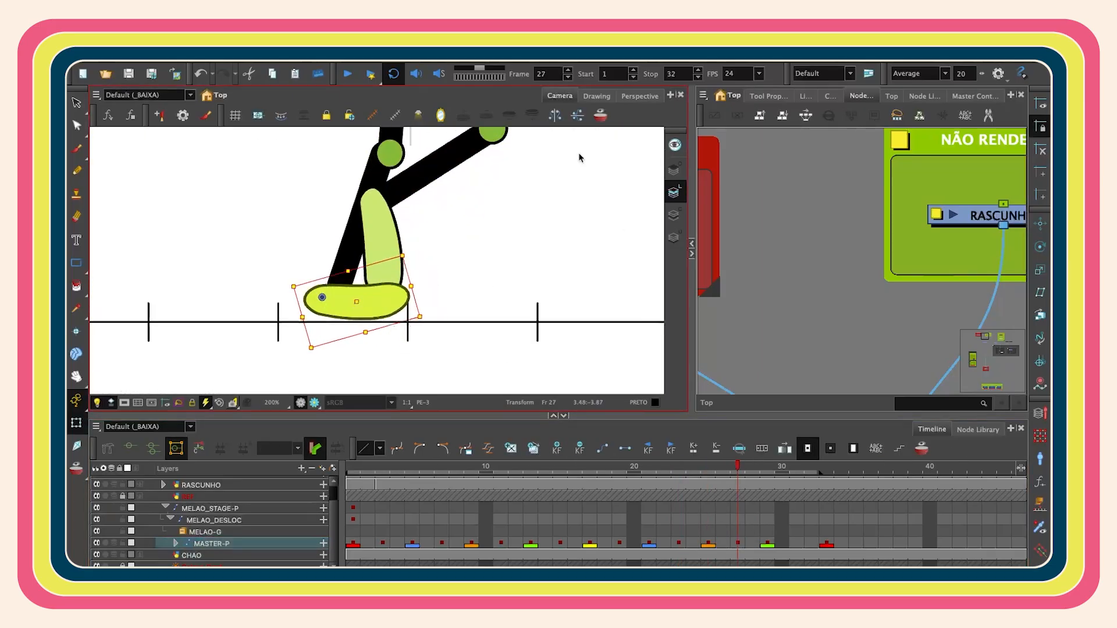
- Adjust the lifted leg's shin and knee on frame 27, checking the pose against the onion skin
key(alt+o)
click(355, 230)
drag(359, 221, 371, 219)
drag(419, 145, 396, 212)
scroll(411, 142, down, 3)
click(399, 212)
click(401, 320)
click(601, 115)
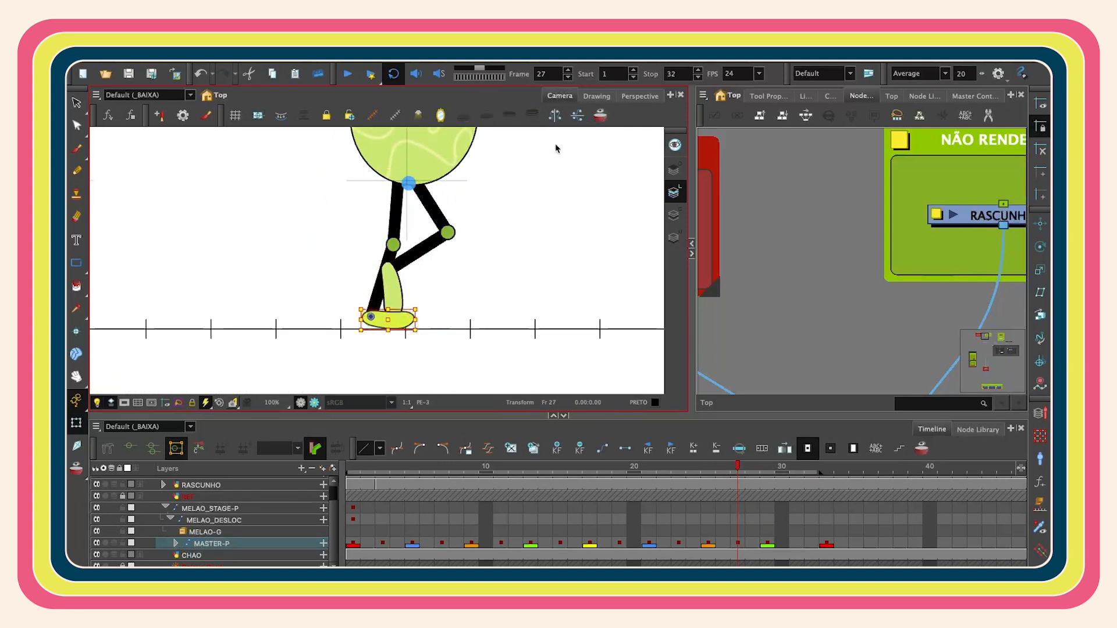
click(556, 147)
click(441, 222)
click(597, 118)
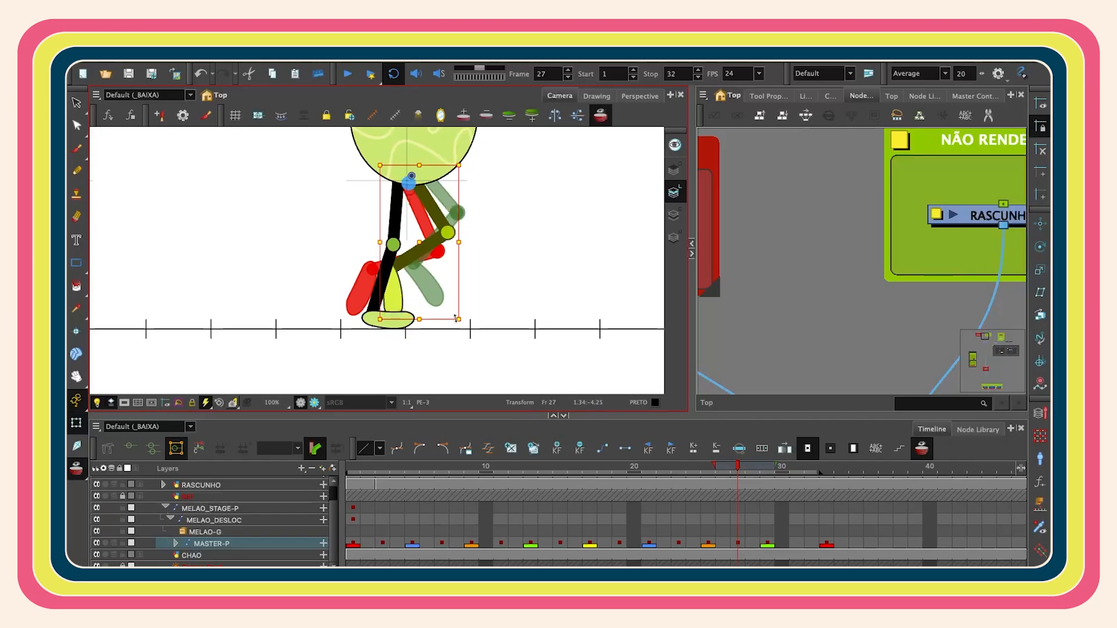
key(shift+b)
key(shift+b)
click(600, 117)
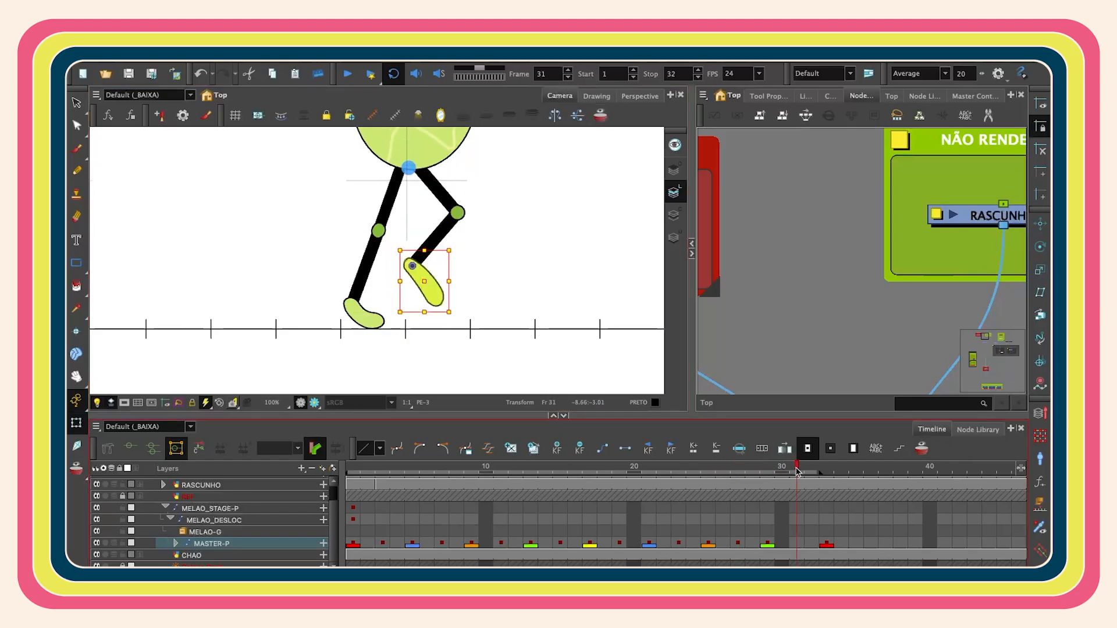
- Select the master keyframe on frame 31 and rotate both feet into position against the onion skin
click(798, 544)
click(768, 544)
click(798, 545)
key(2)
key(2)
key(2)
click(349, 297)
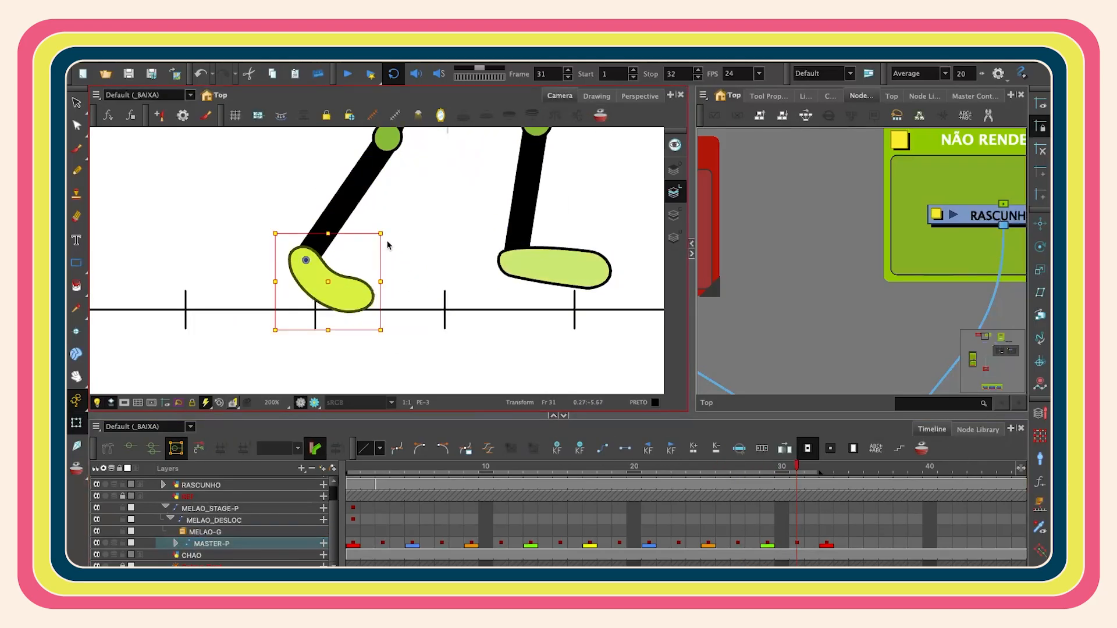
drag(388, 242, 384, 230)
key(1)
key(1)
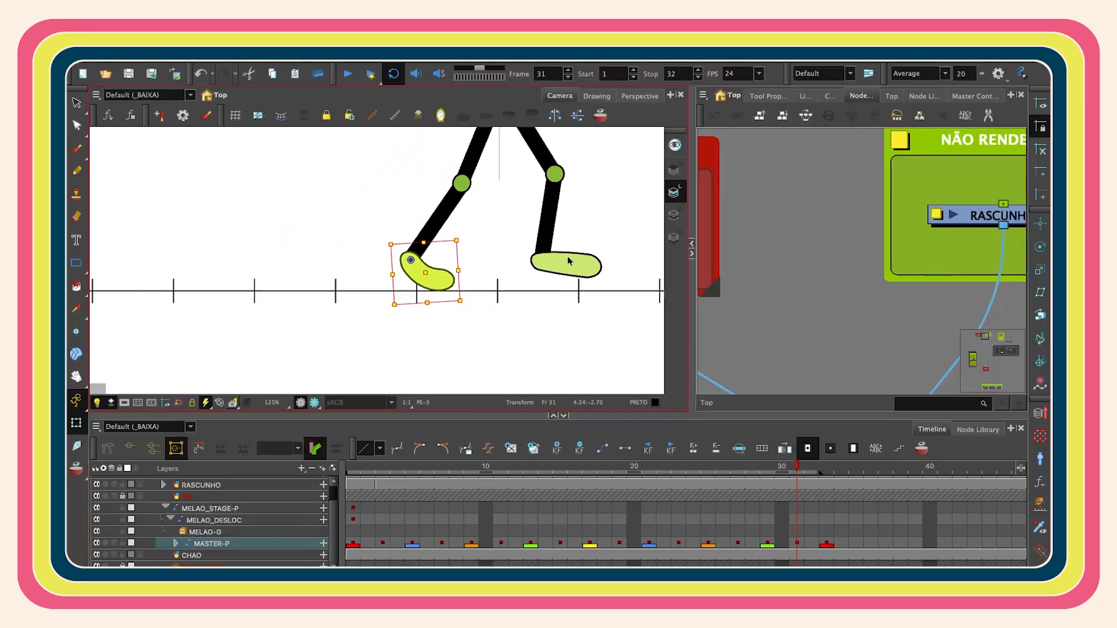
click(569, 262)
drag(569, 262, 516, 305)
click(600, 116)
drag(573, 275, 554, 234)
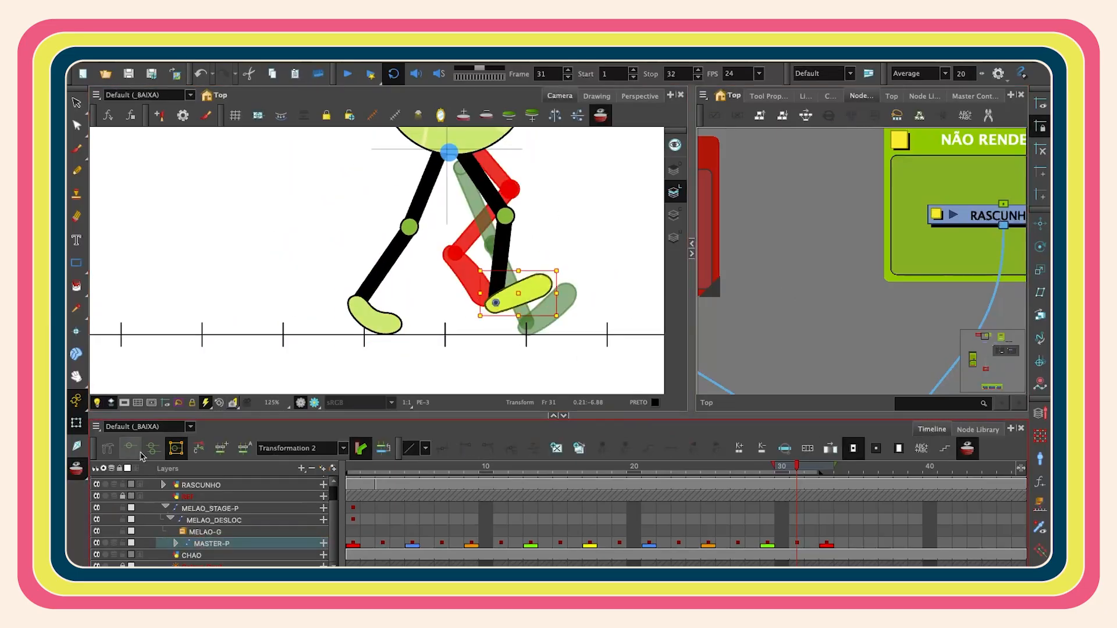
- Bend the lifted foot on frame 31 by moving its deformation points into a curved shape
click(138, 453)
key(2)
key(2)
key(2)
key(2)
click(513, 265)
shift+click(538, 318)
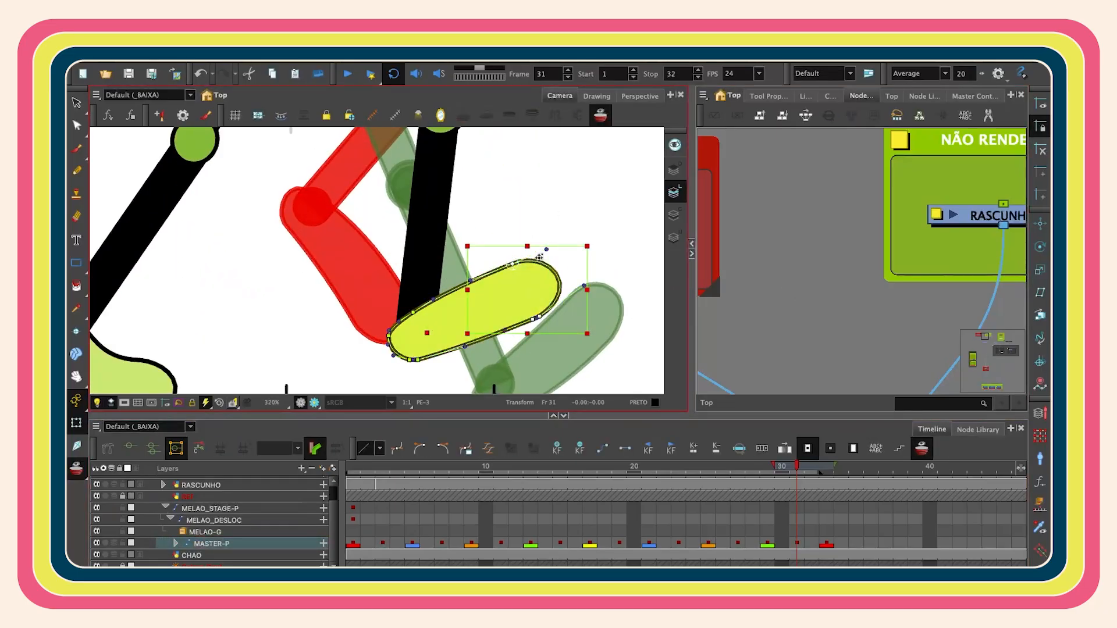
drag(590, 242, 563, 206)
click(741, 220)
drag(457, 273, 461, 283)
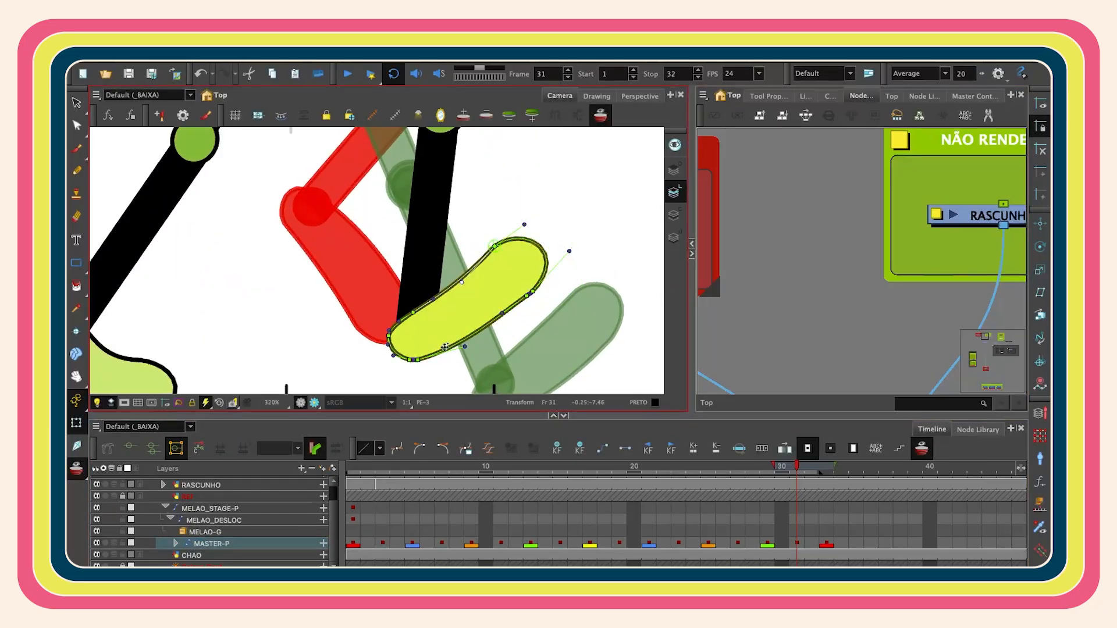
key(2)
key(2)
drag(387, 328, 390, 324)
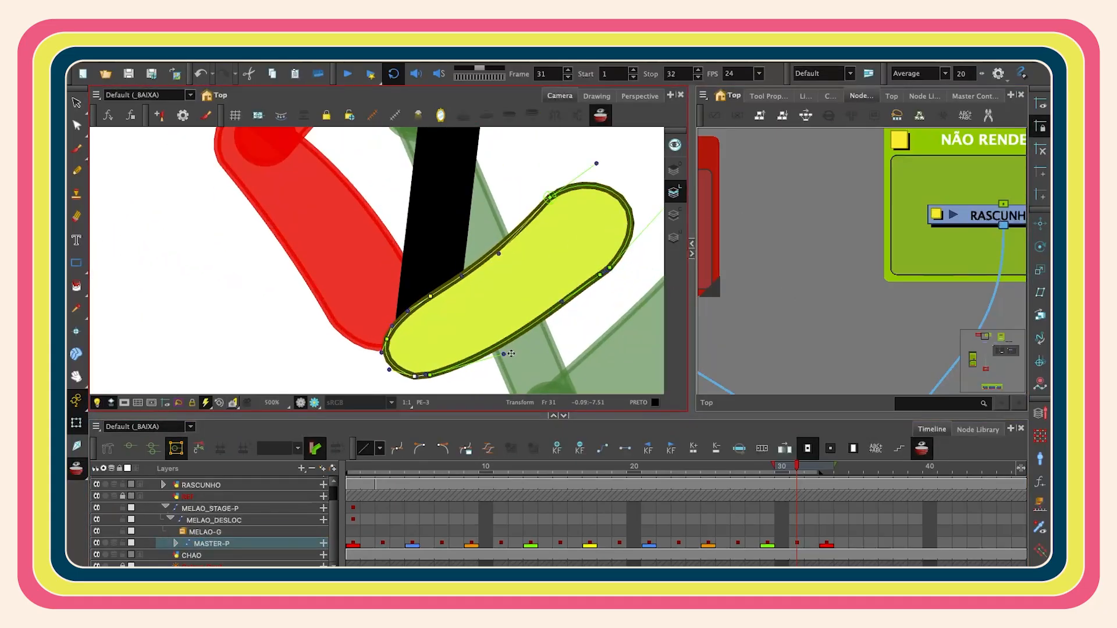
drag(505, 353, 504, 357)
drag(562, 302, 566, 310)
drag(600, 275, 603, 278)
key(1)
key(1)
key(1)
drag(603, 209, 598, 204)
click(598, 118)
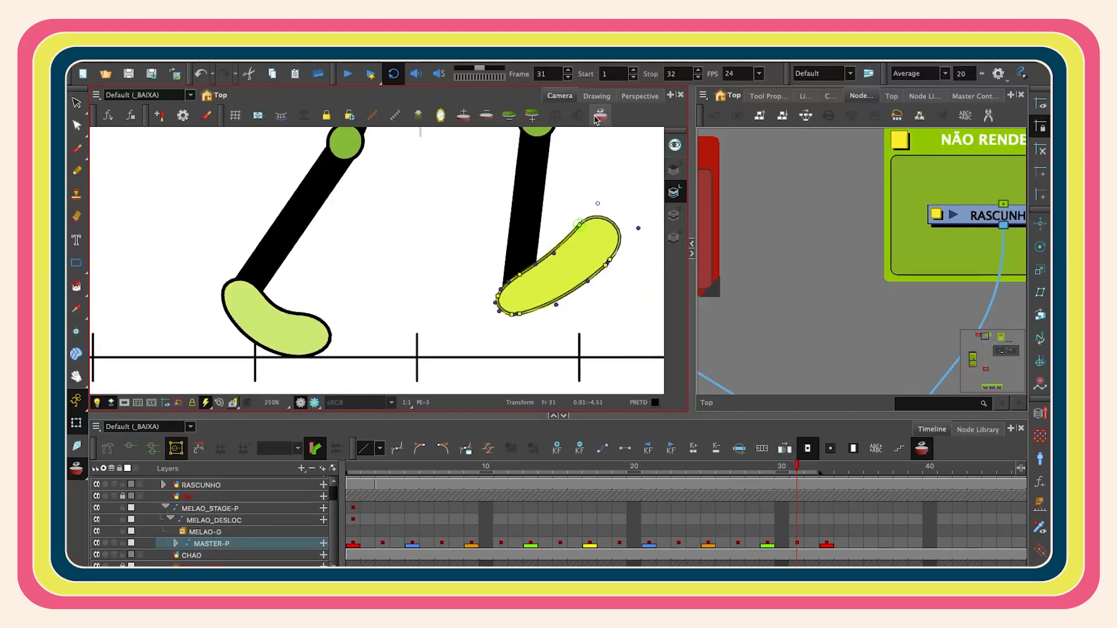
key(1)
key(1)
key(1)
key(1)
- Disable the RASCUNHO sketch node and play back the walk cycle from frame 1
drag(797, 468, 826, 469)
key(shift+m)
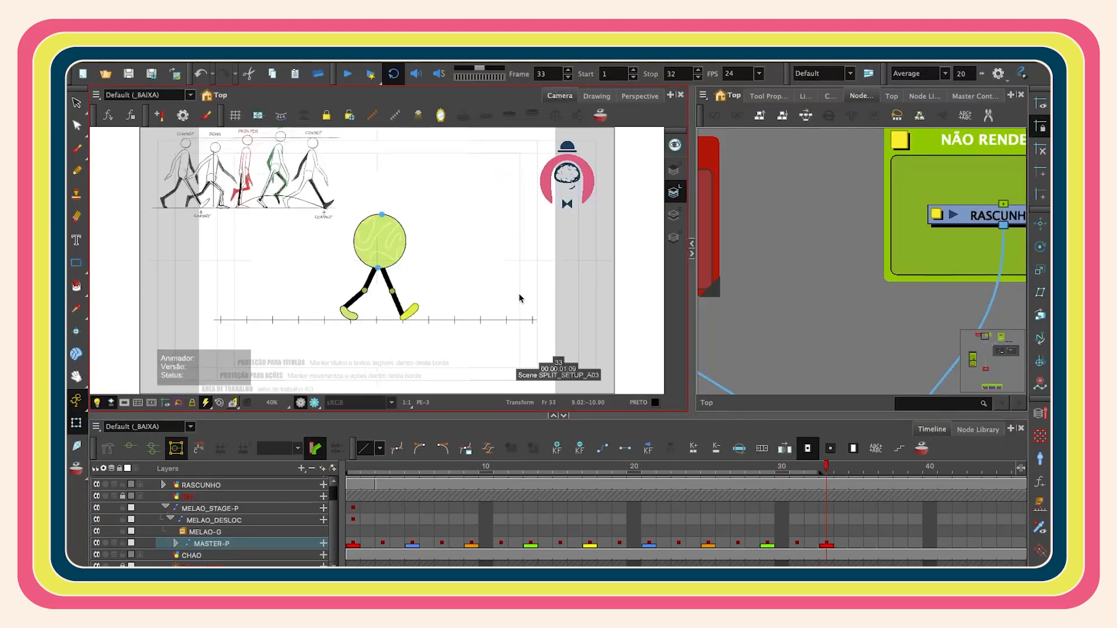
click(351, 468)
click(989, 216)
key(d)
click(843, 300)
key(shift+Return)
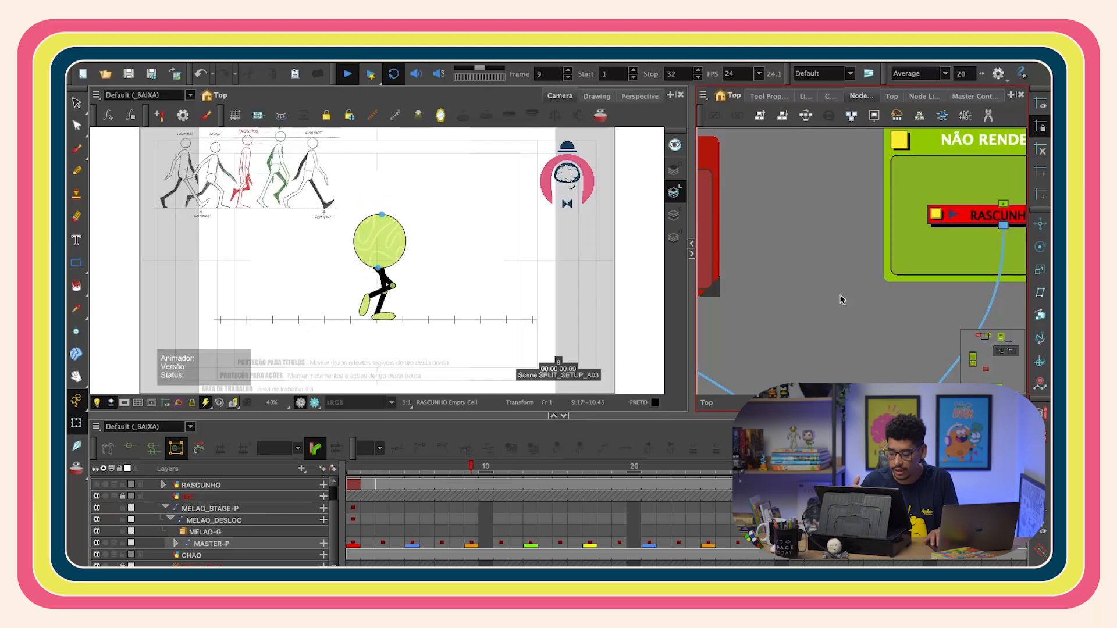
key(Return)
drag(354, 470, 753, 485)
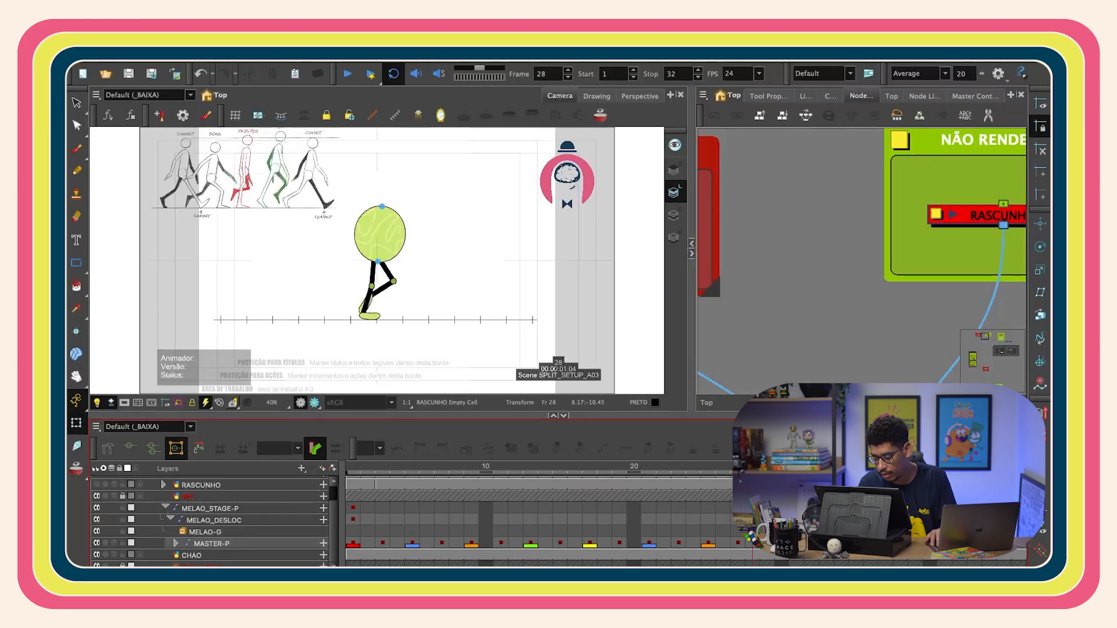
click(357, 472)
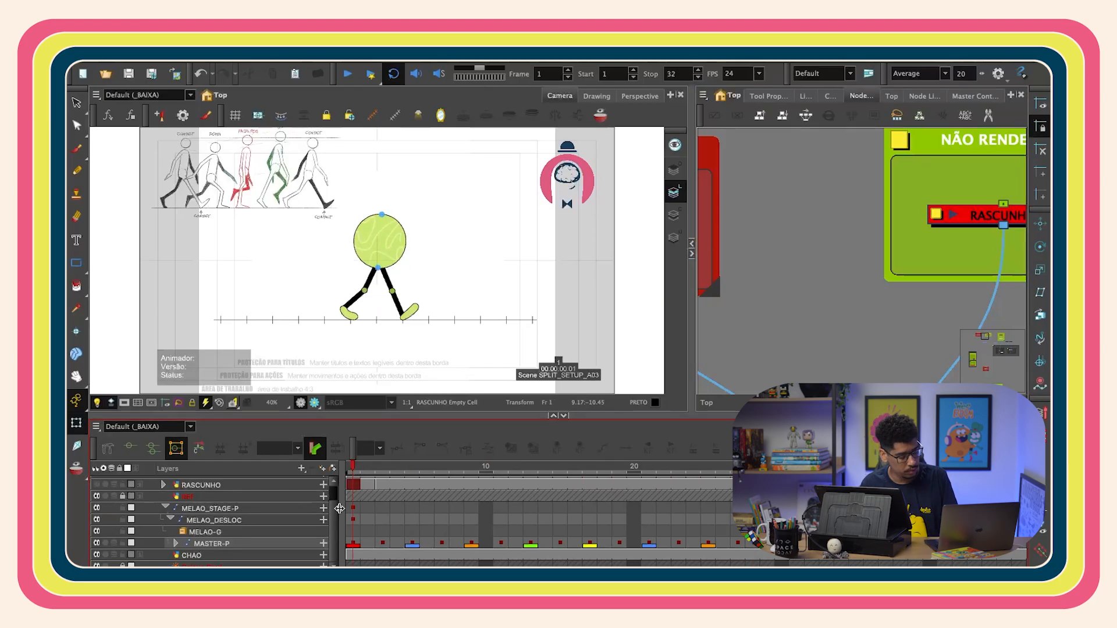